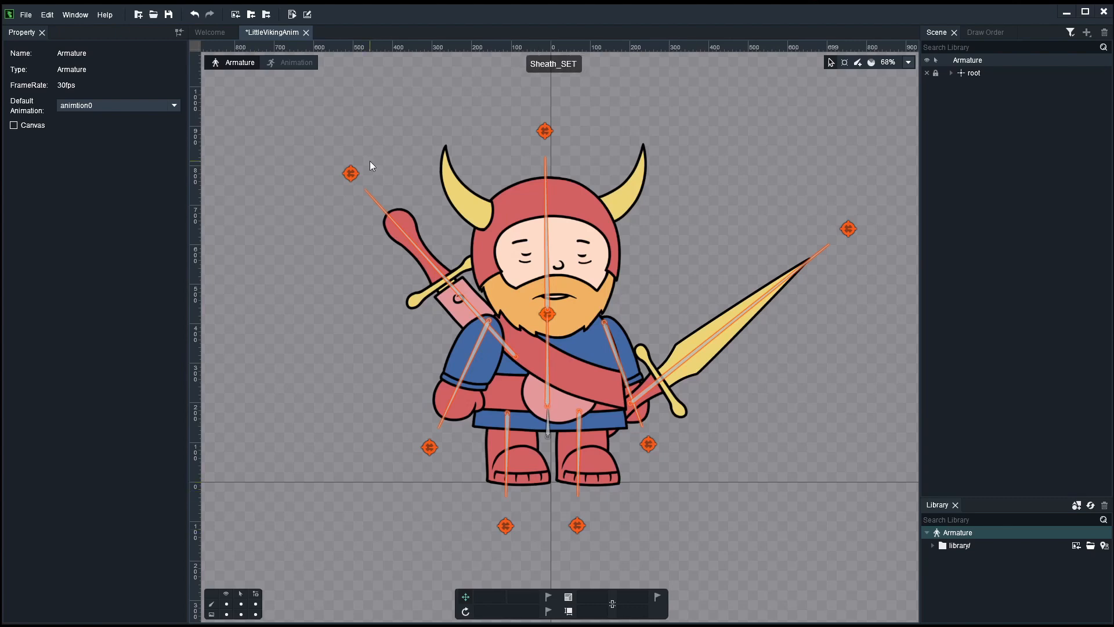
Step: Switch the Viking armature to animation mode and bring the whole character into view
click(293, 64)
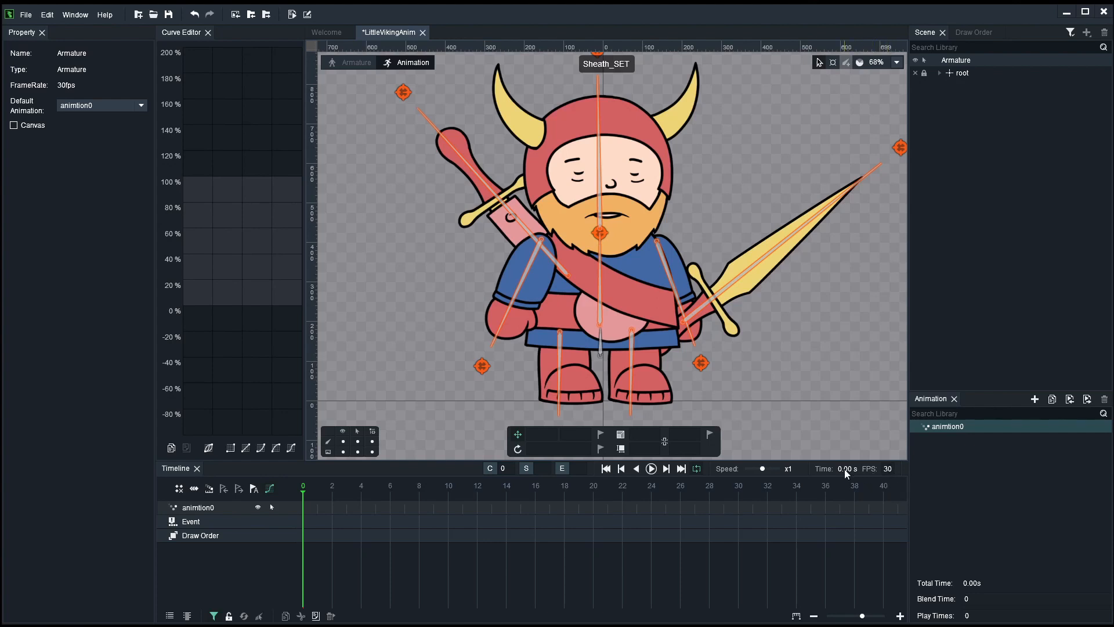
scroll(611, 275, down, 2)
drag(674, 270, 637, 270)
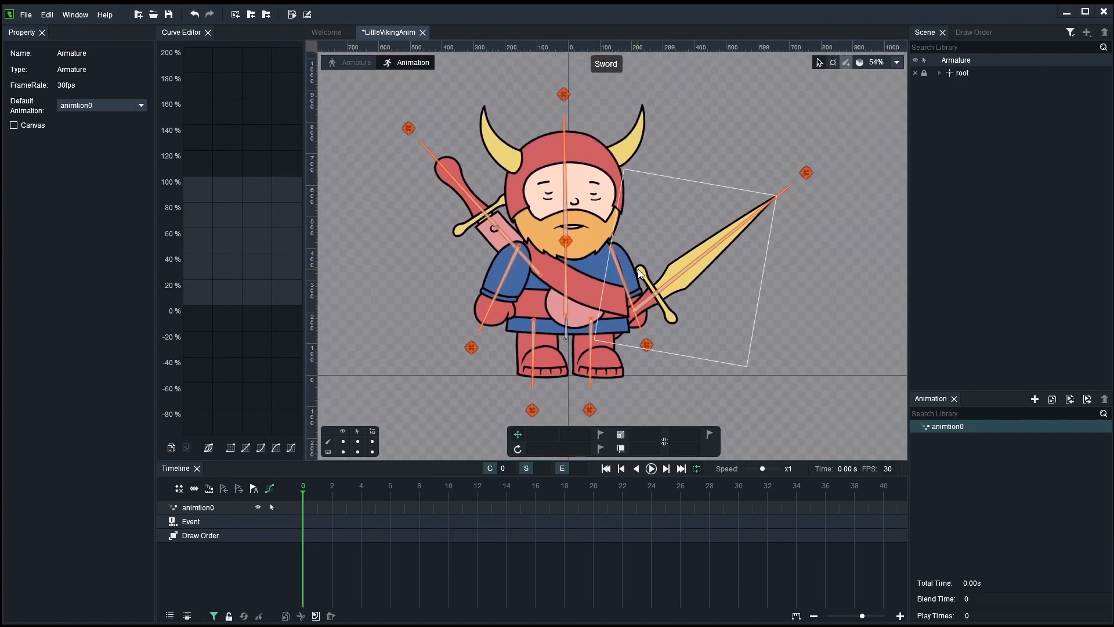
scroll(638, 271, up, 1)
scroll(640, 270, down, 1)
Step: Duplicate the animation animtion0 and rename the copy IDLE
click(947, 427)
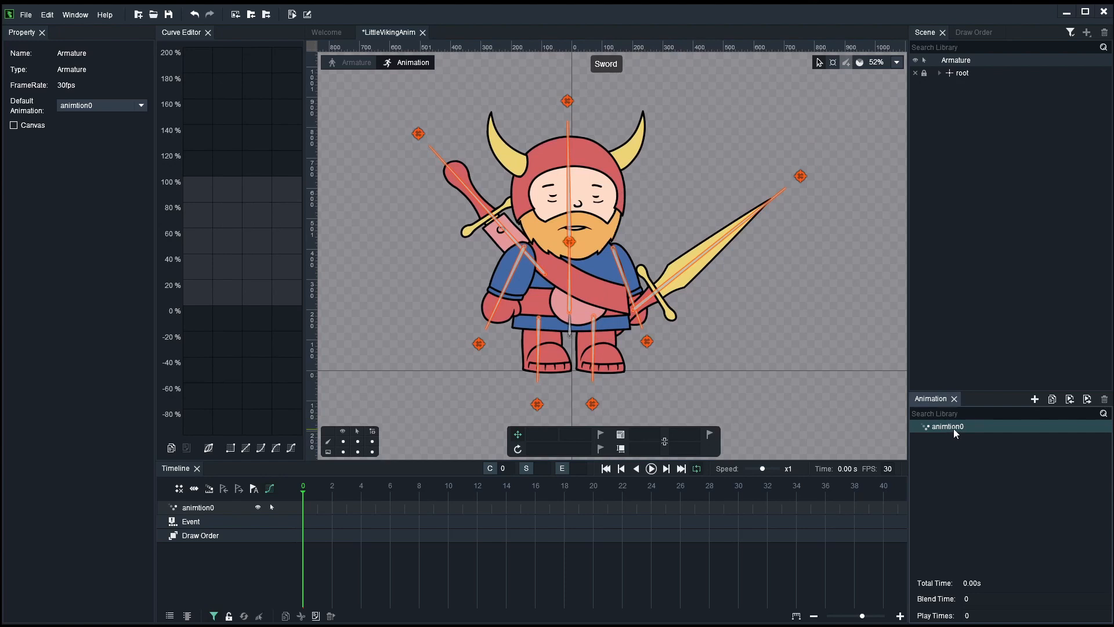
right_click(961, 427)
click(972, 446)
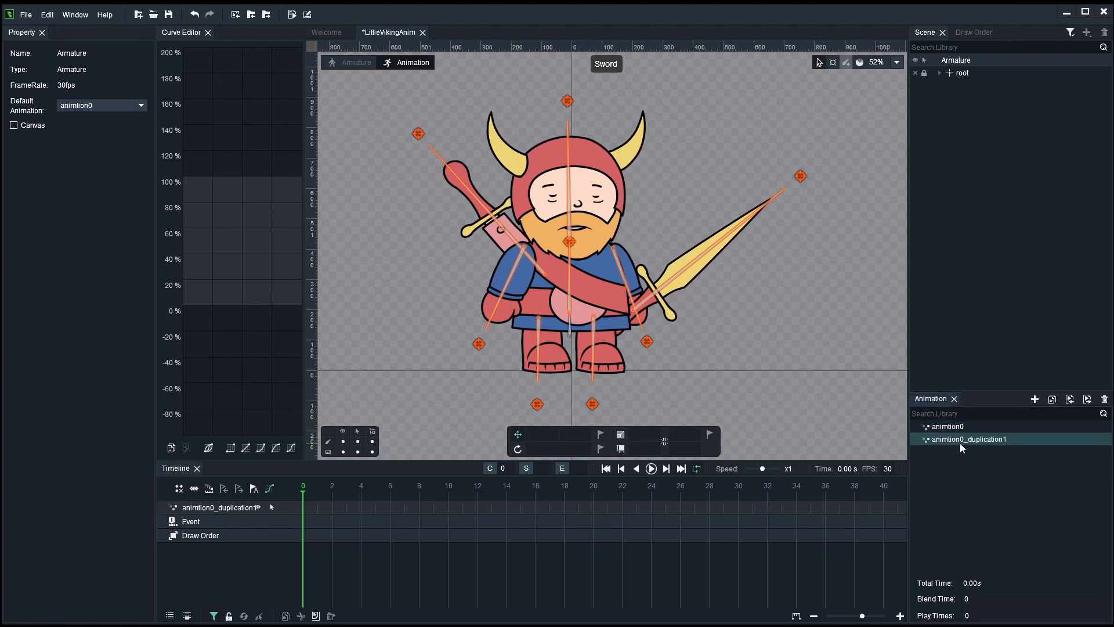
double_click(960, 439)
text(IDLE)
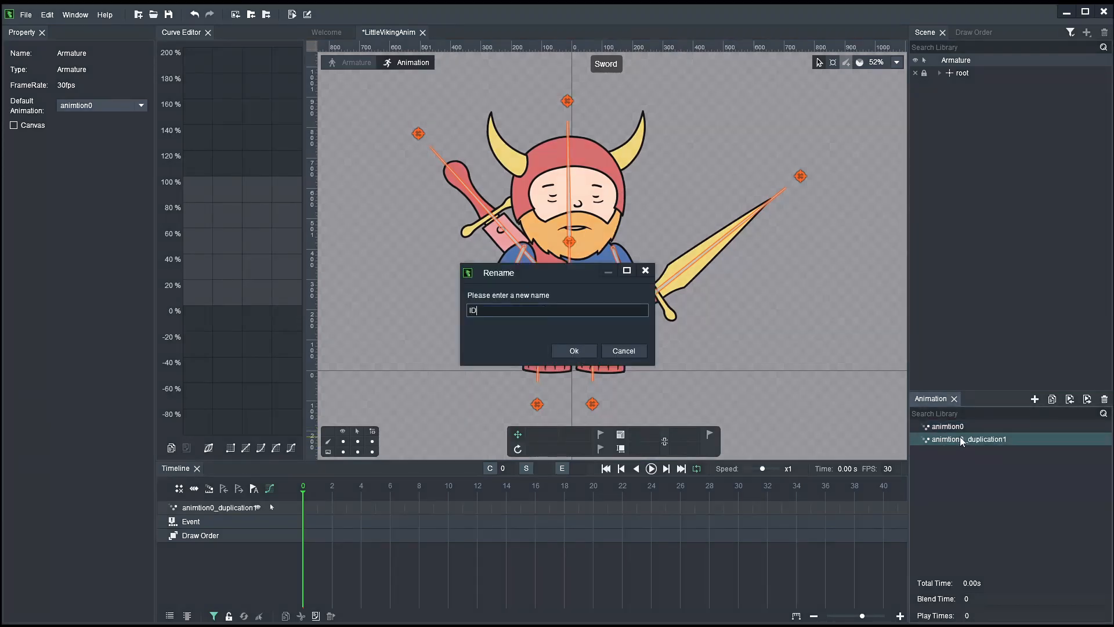
click(580, 352)
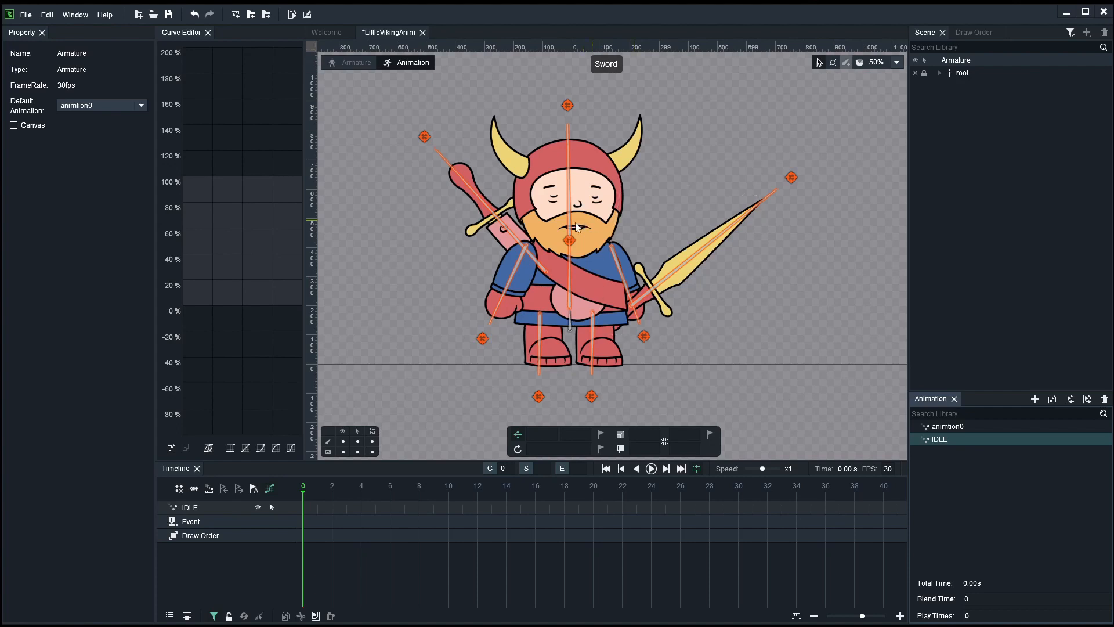
Step: Hide the Sword slot under ARM_RIGHT's SWORD bone by setting its display to None and keying it at frame 0
scroll(621, 262, up, 1)
scroll(621, 262, down, 2)
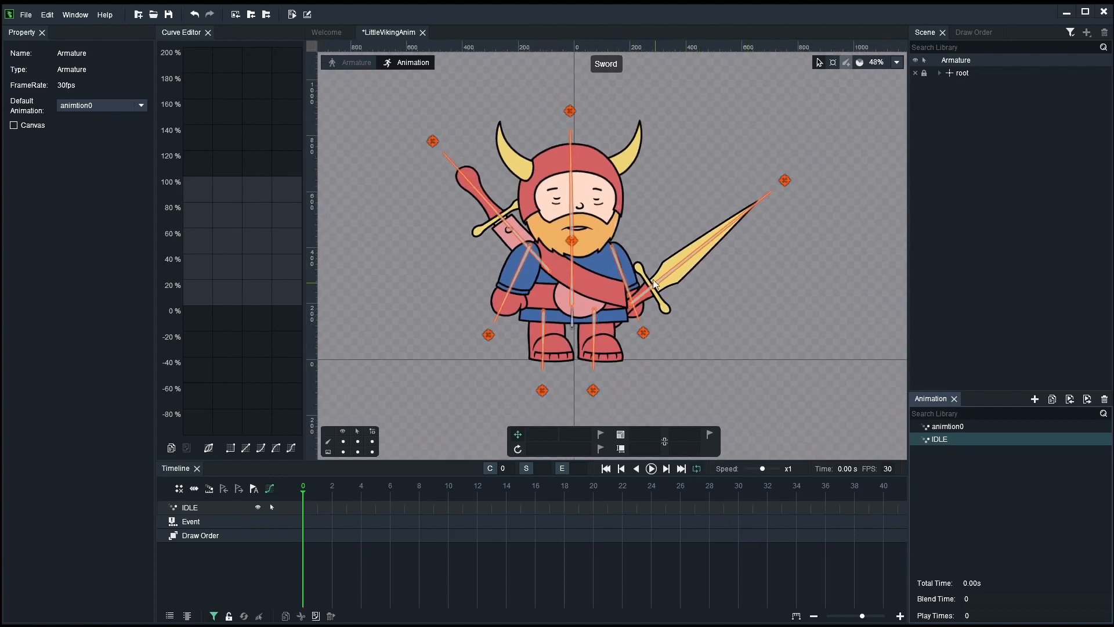
click(940, 73)
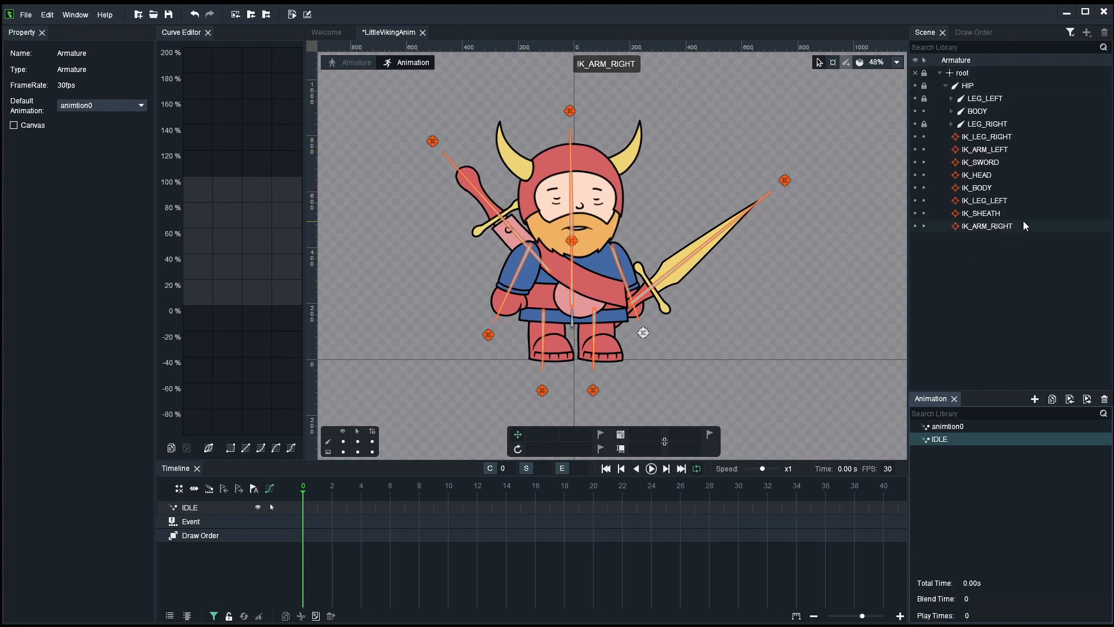
click(951, 111)
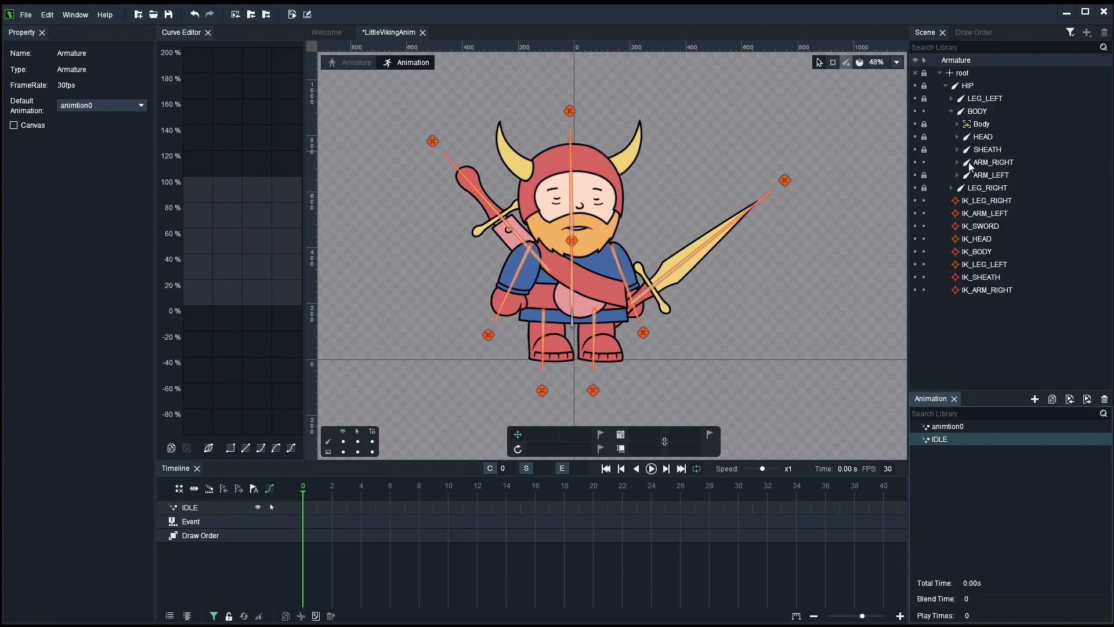
click(956, 162)
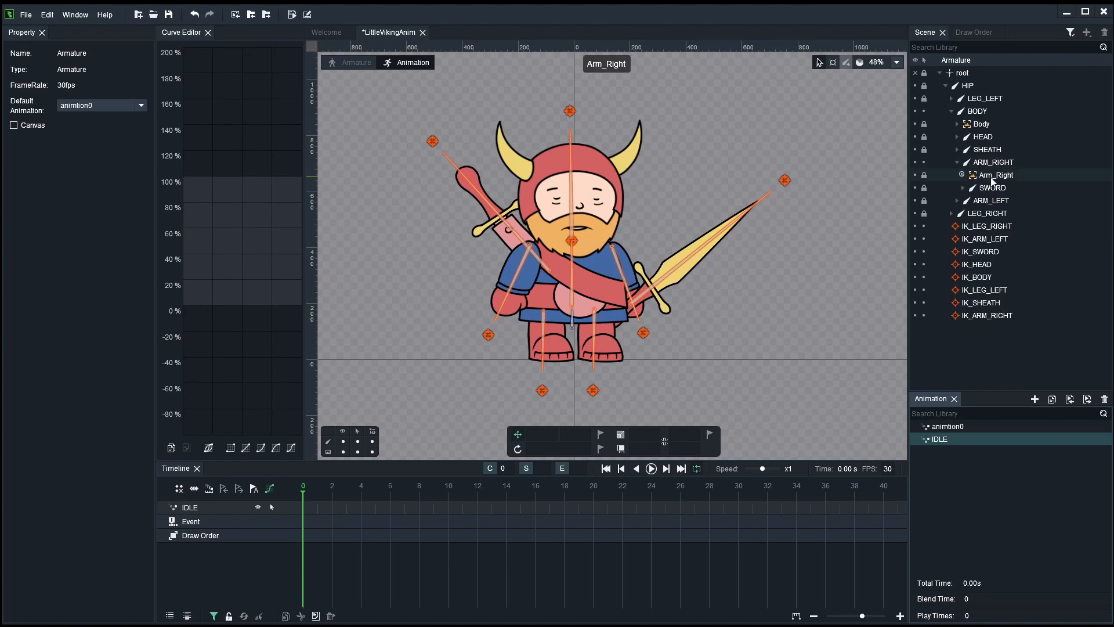
click(963, 187)
click(990, 200)
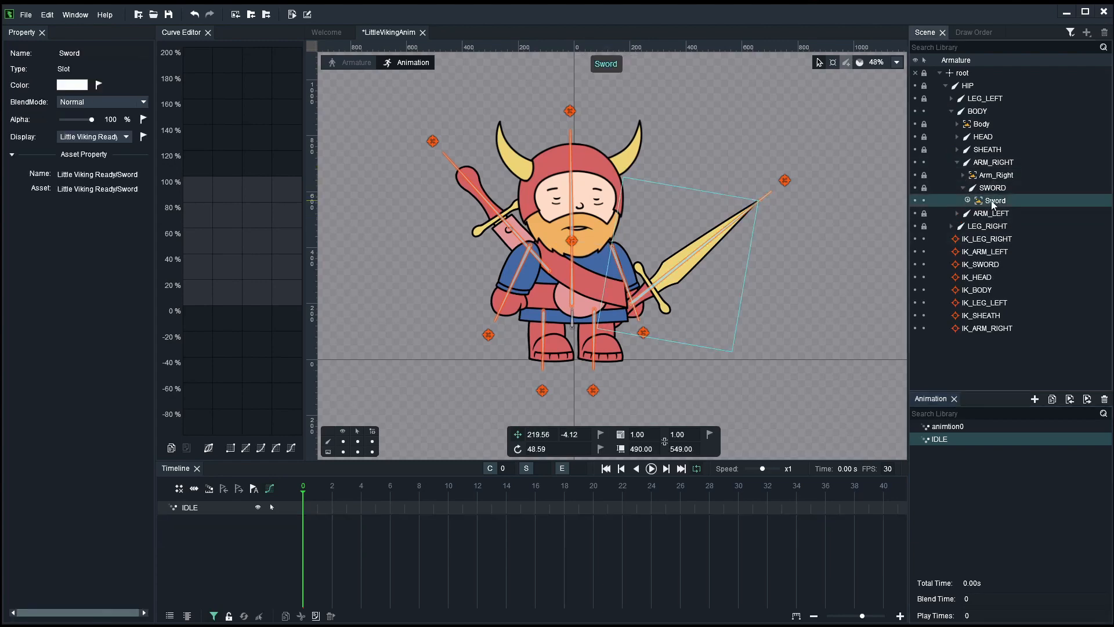
mouse_move(991, 200)
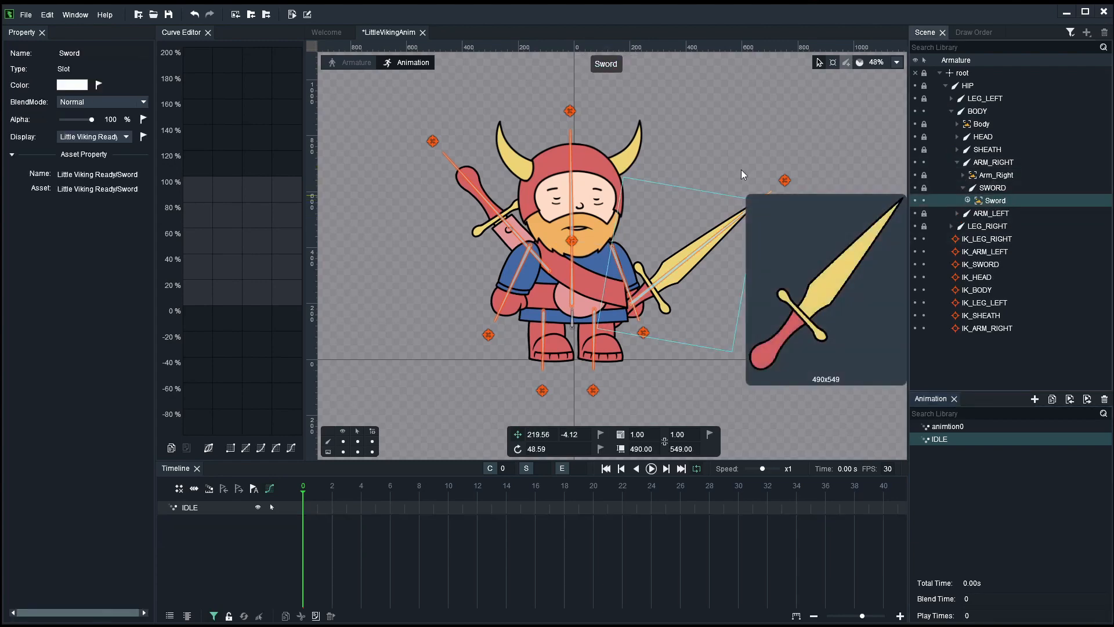
click(128, 137)
click(100, 151)
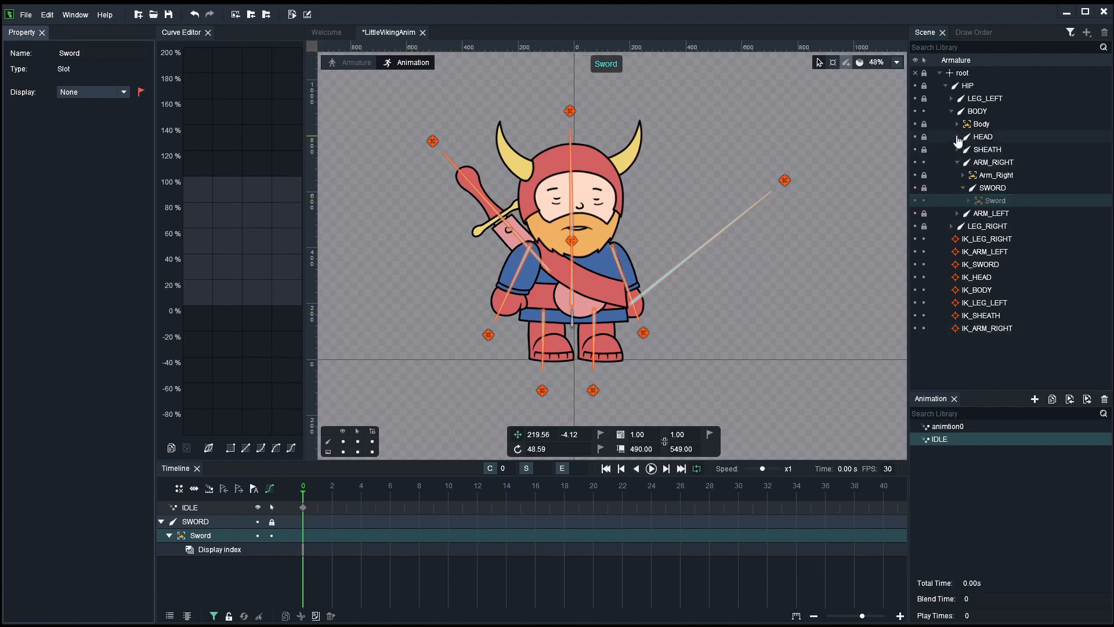
Step: Open the Viking's eyes by setting the Eyes_Closed slot's display to None and keying it at frame 0
click(957, 137)
click(994, 150)
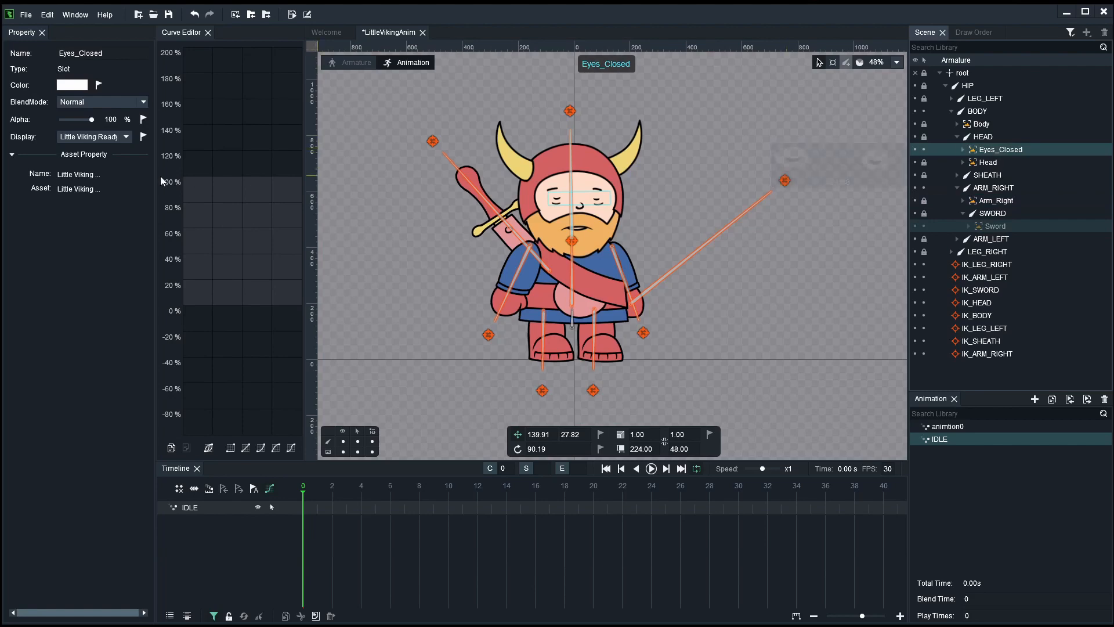
click(126, 137)
click(107, 151)
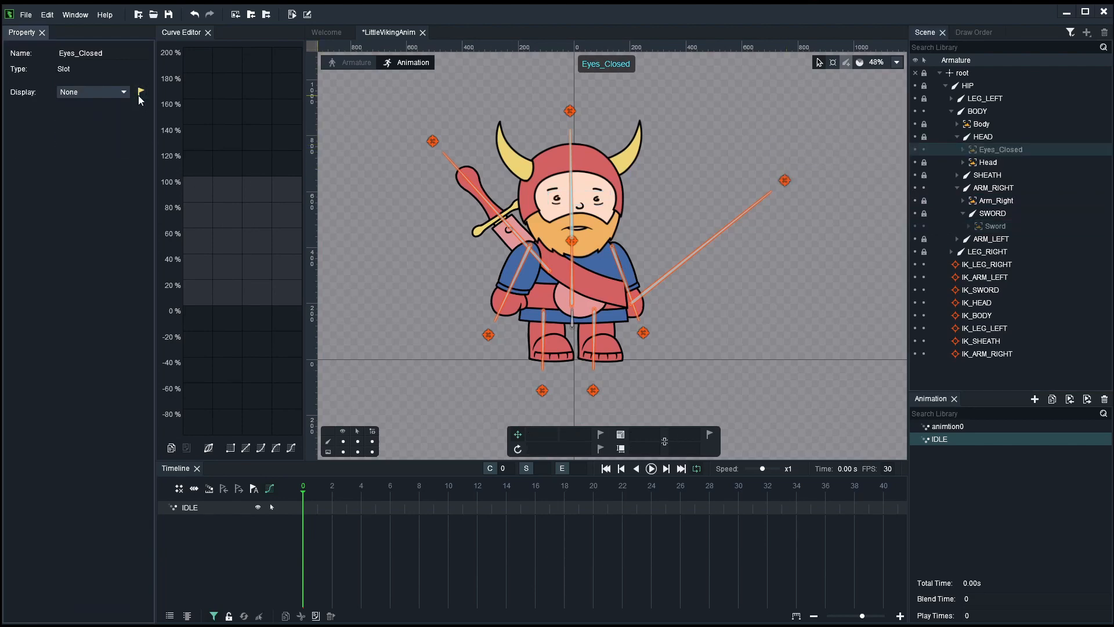
Step: Add translate keyframes for the BODY bone at frames 0 and 30 with its position unchanged
scroll(426, 264, up, 2)
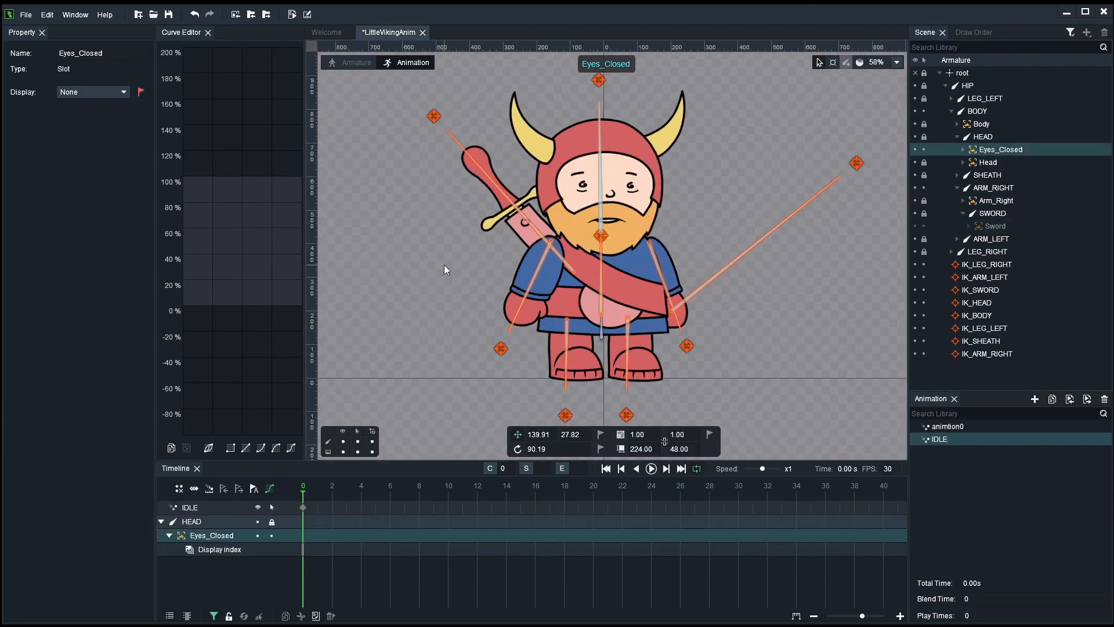
drag(410, 272, 340, 277)
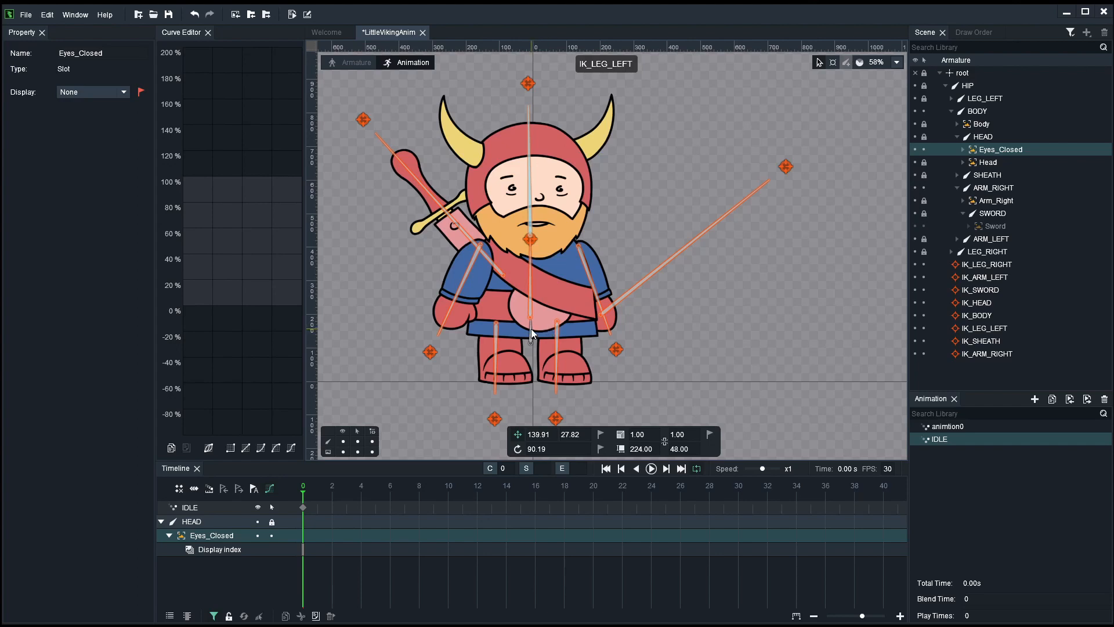
scroll(530, 328, up, 2)
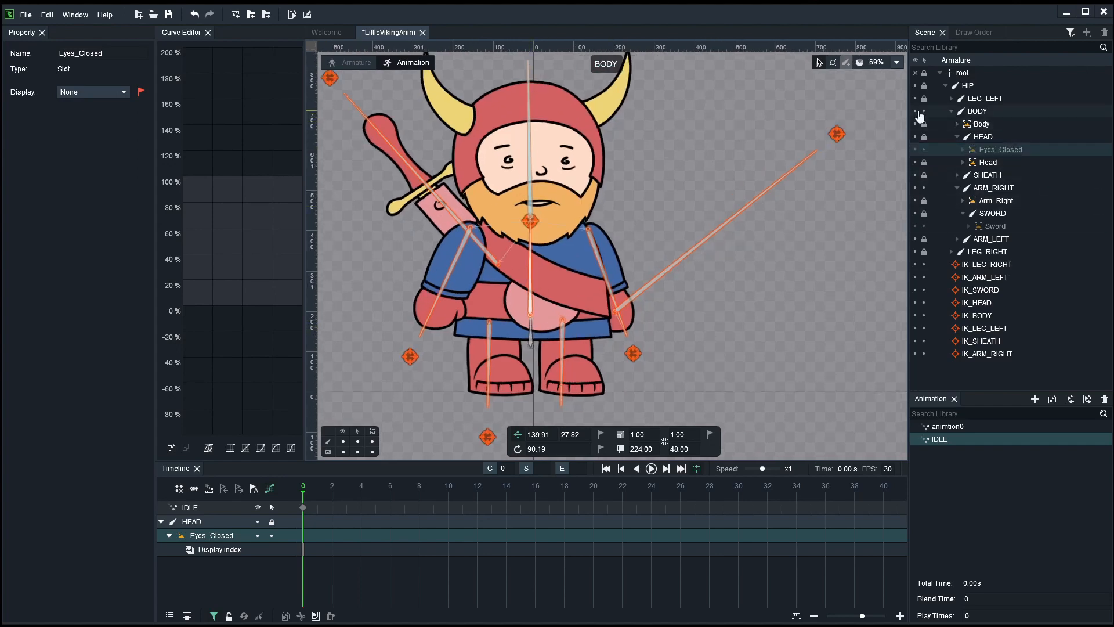
click(976, 113)
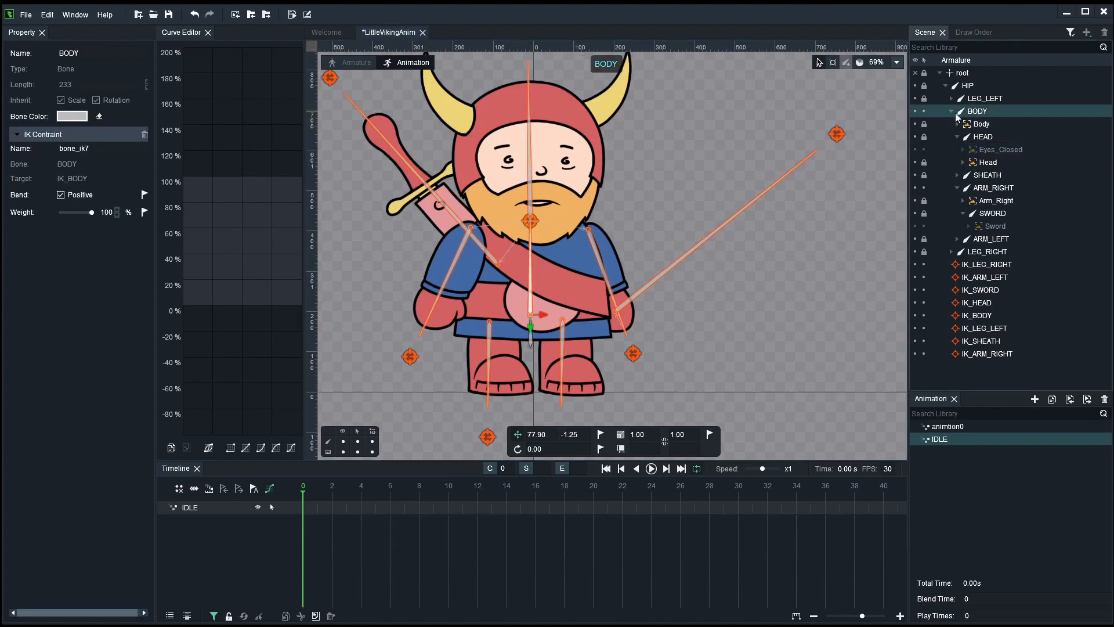
click(924, 111)
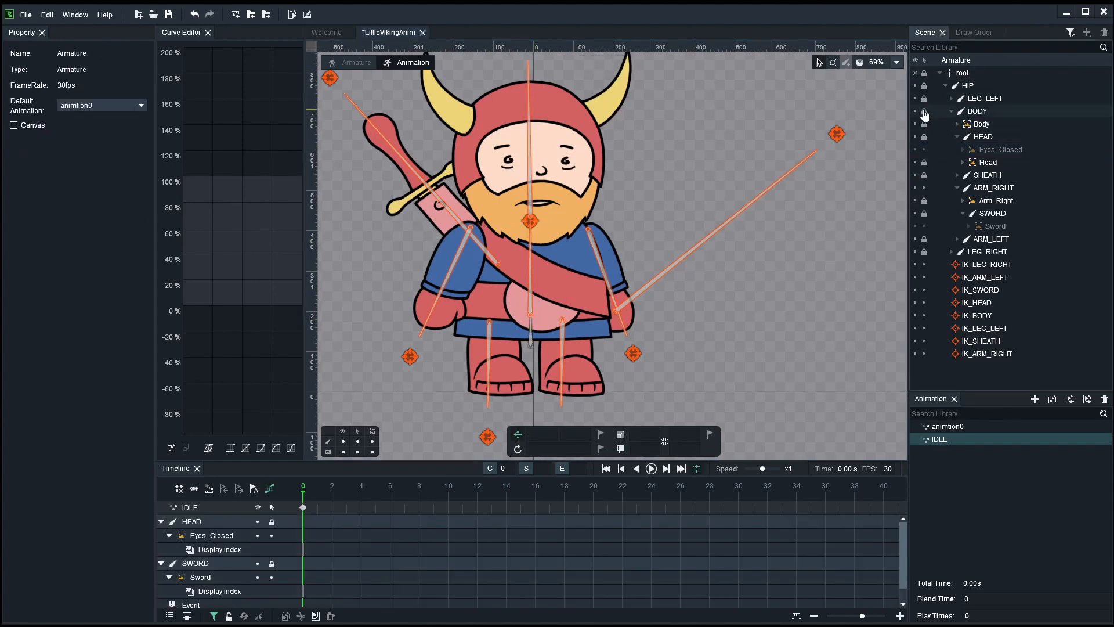
click(924, 112)
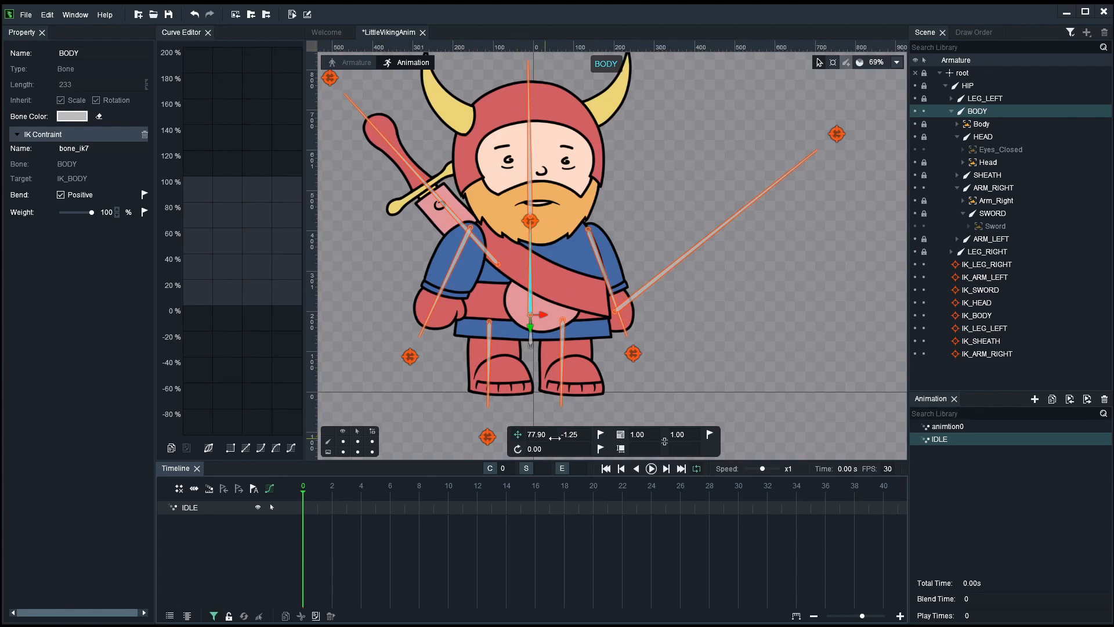
click(601, 434)
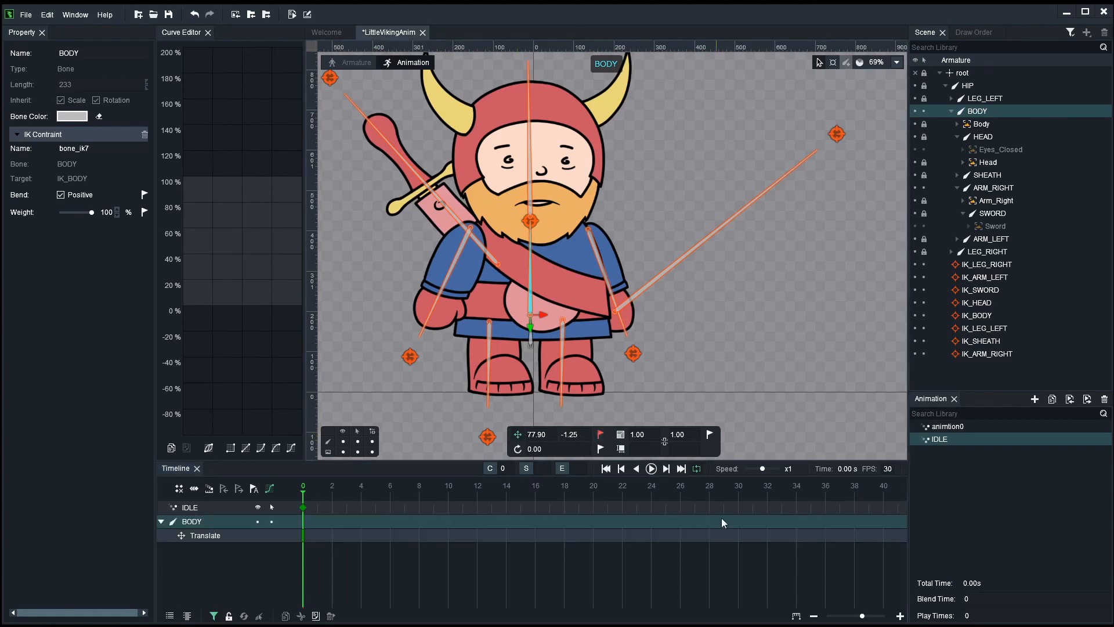
click(736, 490)
click(600, 434)
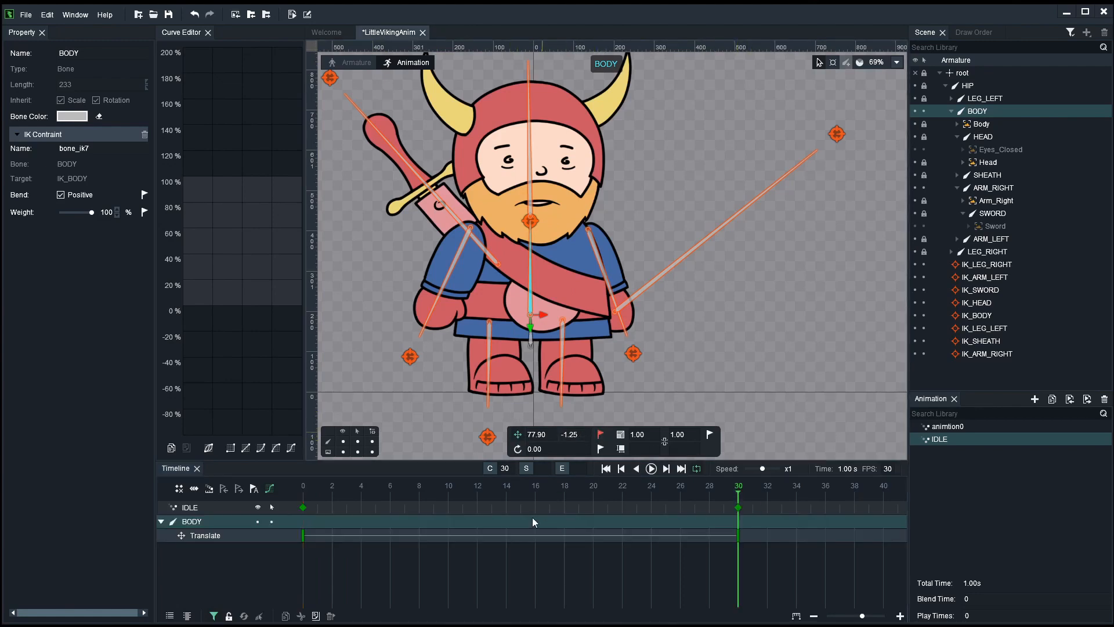
Step: At frame 15, lower the BODY bone slightly to about 65.69, -1.25 and key its translation
click(518, 492)
scroll(528, 341, up, 5)
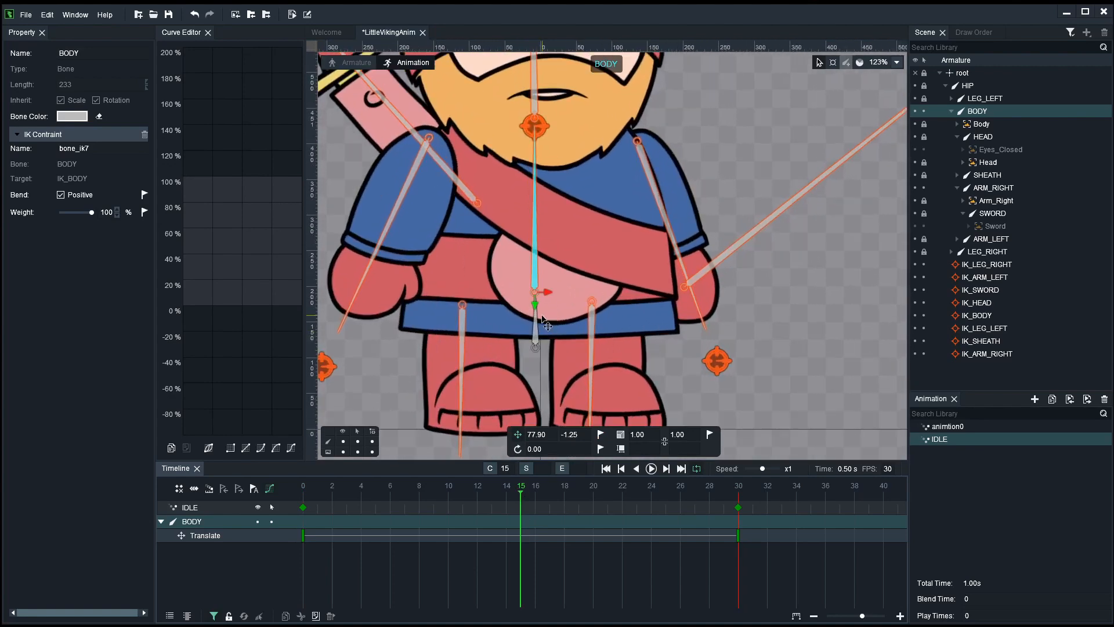
drag(534, 304, 534, 314)
click(601, 434)
scroll(737, 366, down, 5)
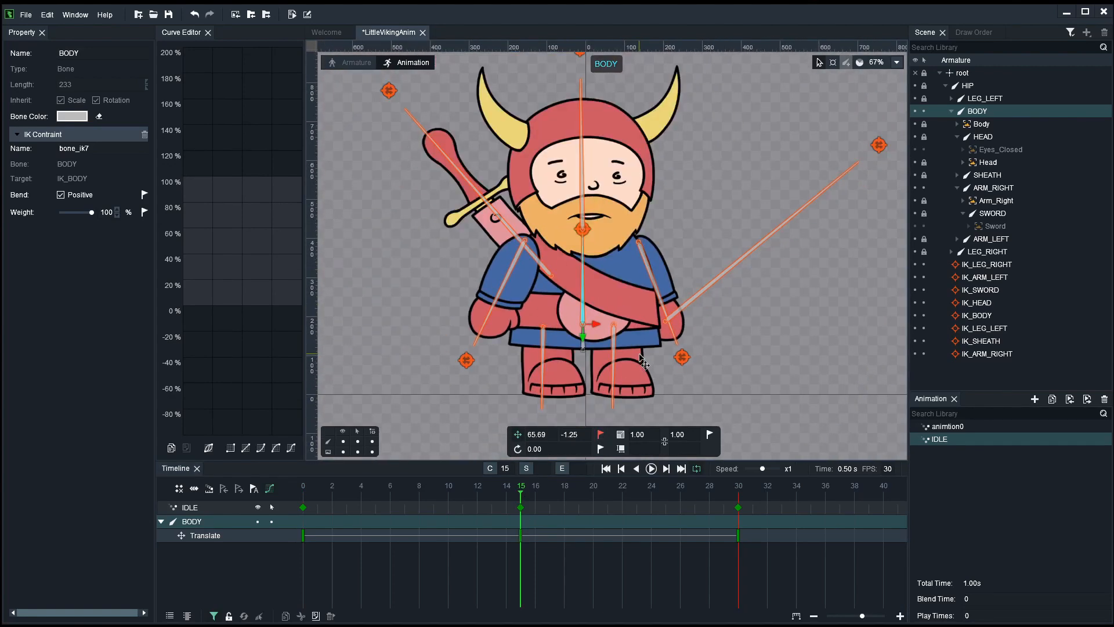
click(737, 366)
Step: Preview the IDLE animation from frame 0 with the bones hidden, stop it and show the bones again
drag(462, 483, 261, 489)
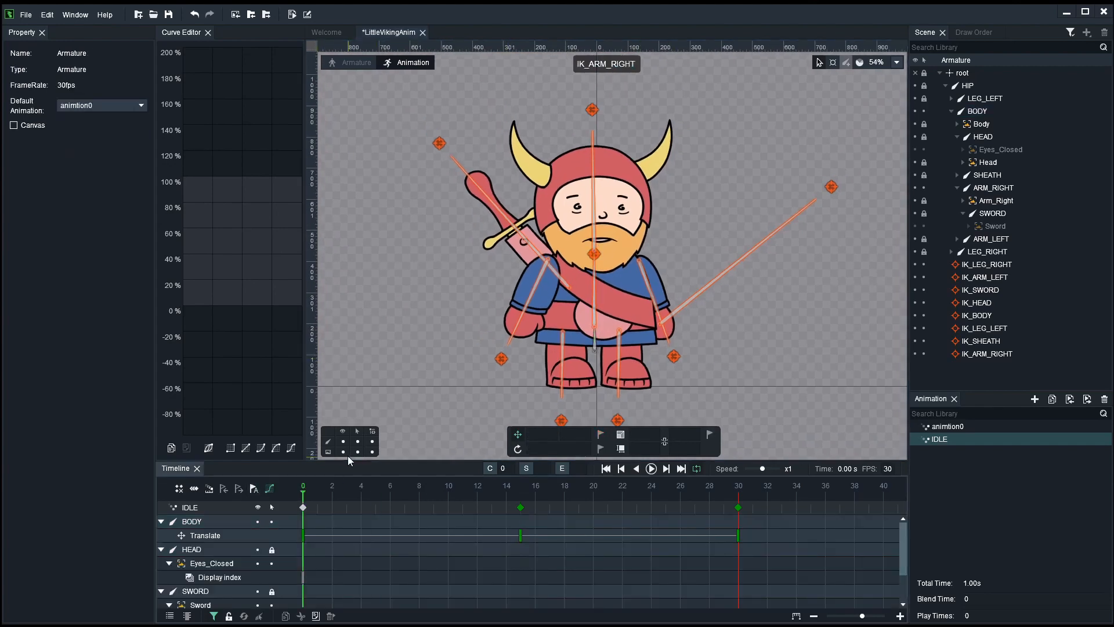
click(343, 442)
key(space)
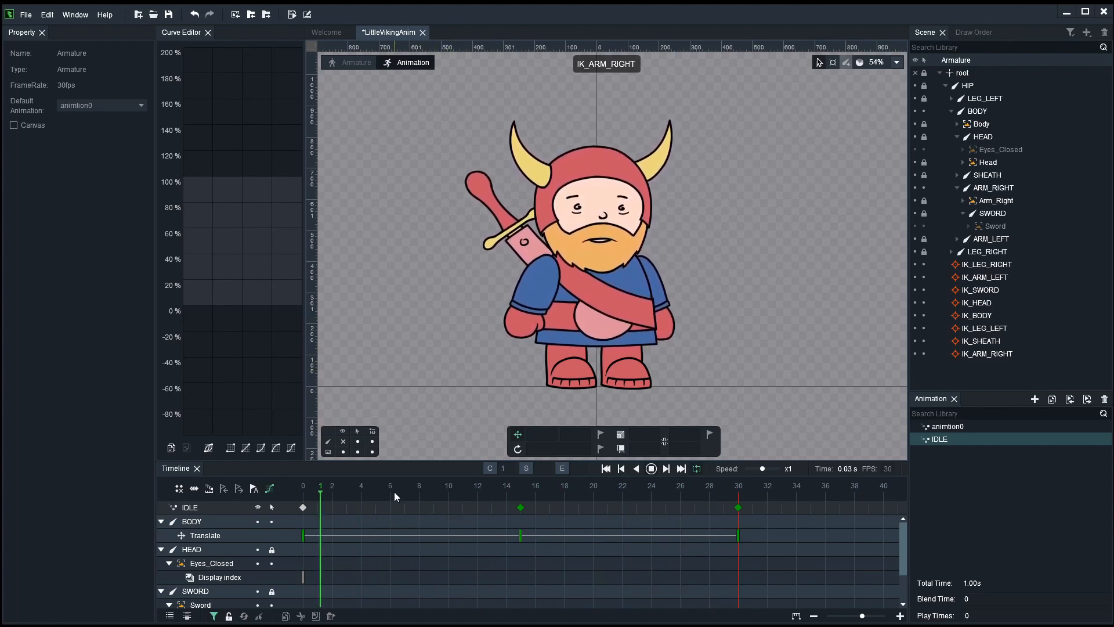
key(space)
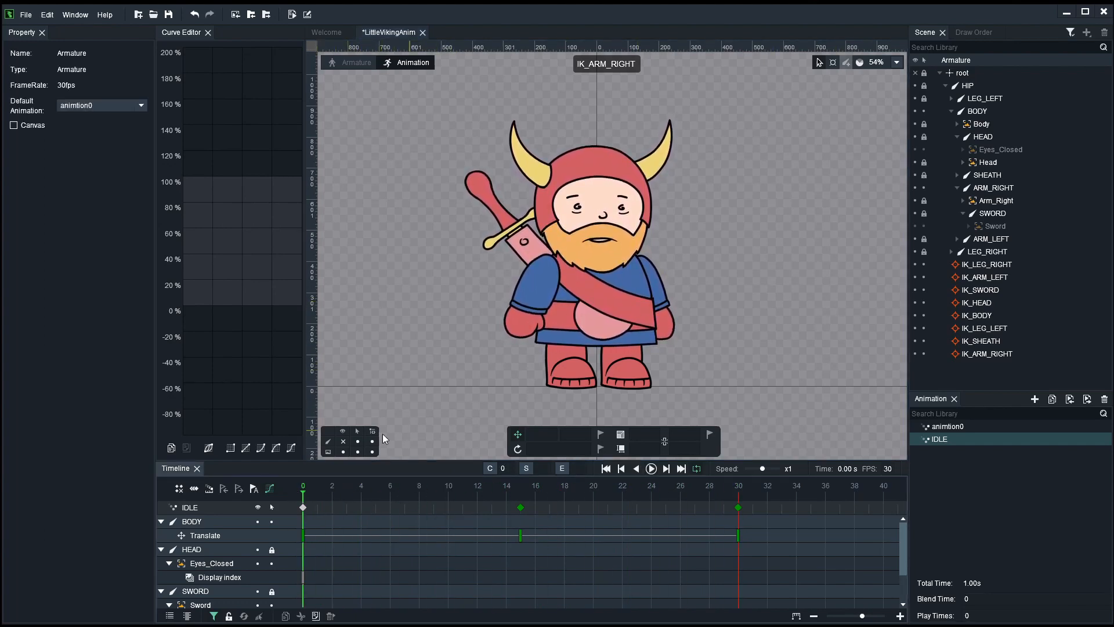
click(342, 440)
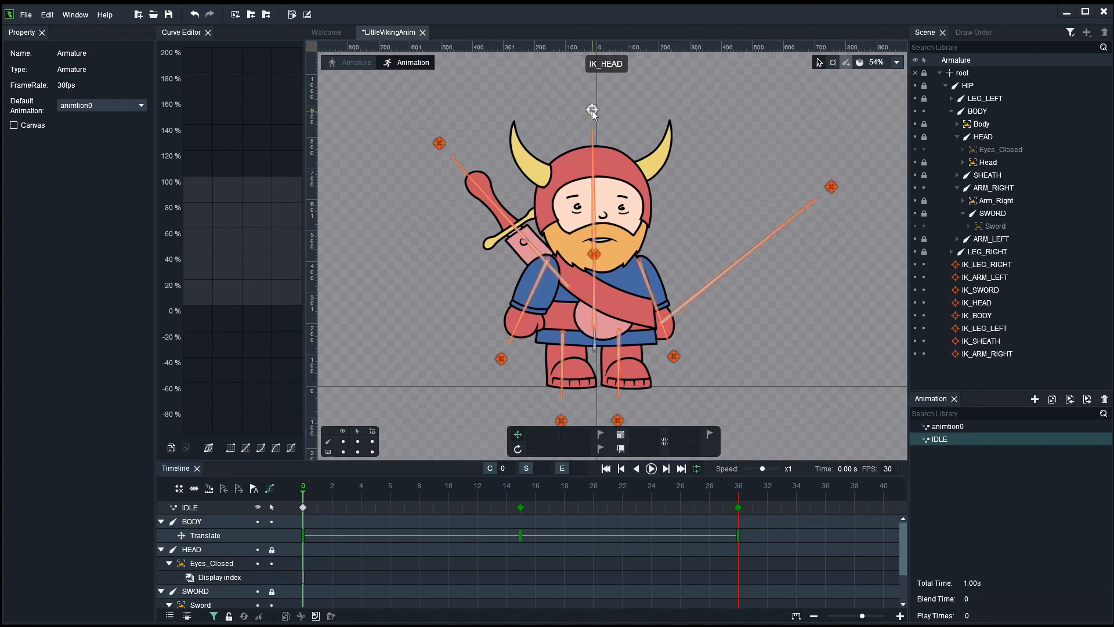
Step: Key the IK_HEAD target's translation at frames 0 and 30 in its original position
click(592, 111)
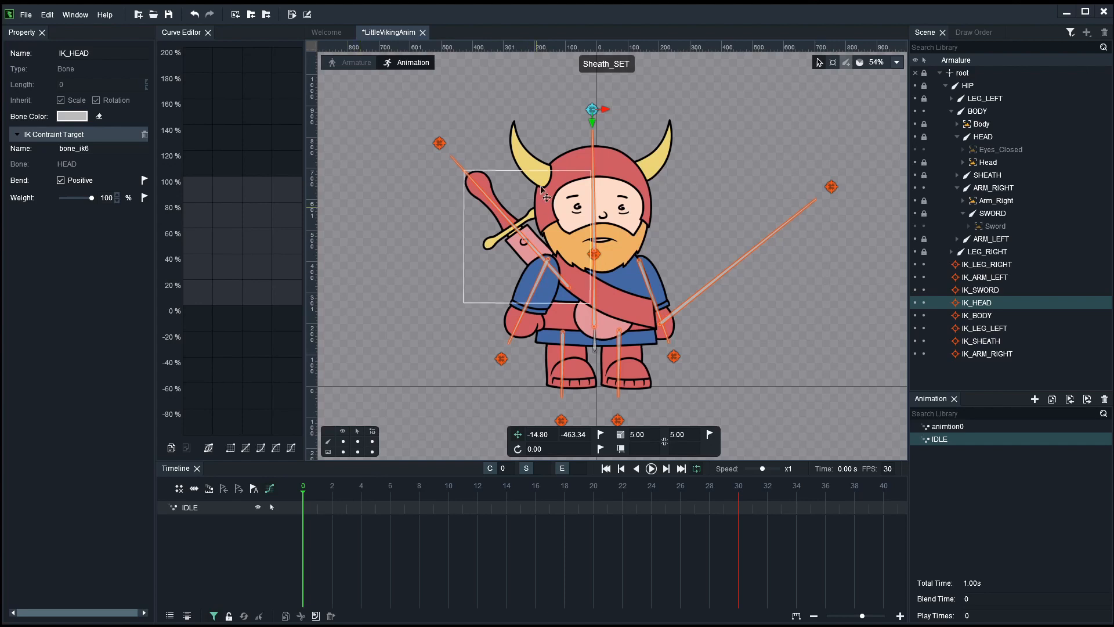
click(602, 434)
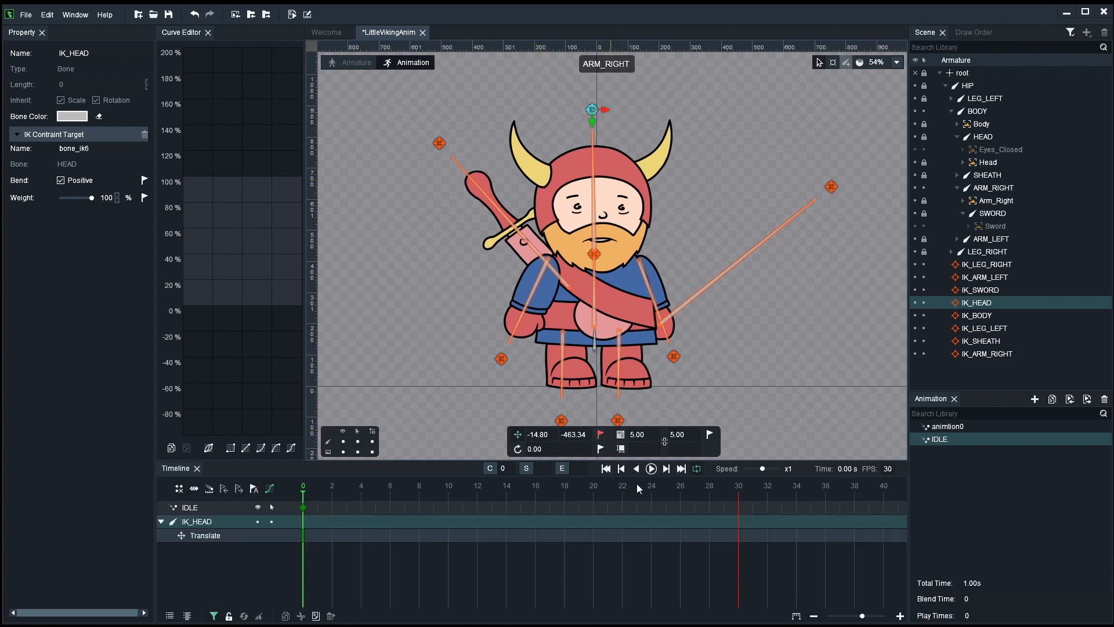
click(738, 485)
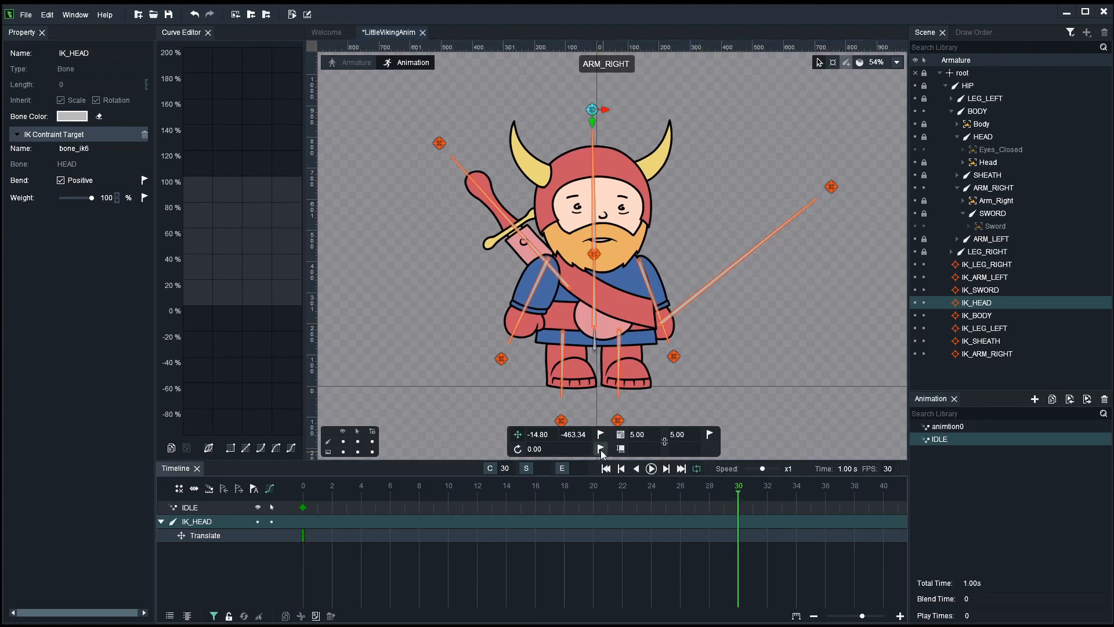
Step: At frame 15, move IK_HEAD to about 26.22, -452.15 to tilt the head, key its translation and play the animation
click(514, 486)
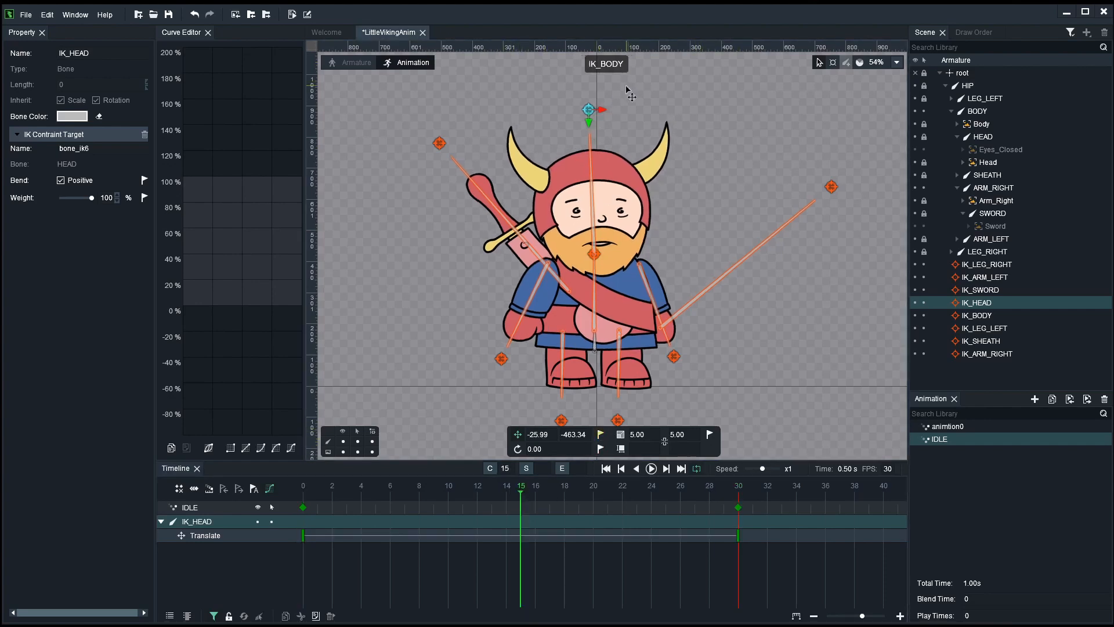
mouse_move(644, 94)
mouse_down()
mouse_move(633, 92)
mouse_move(645, 97)
mouse_up()
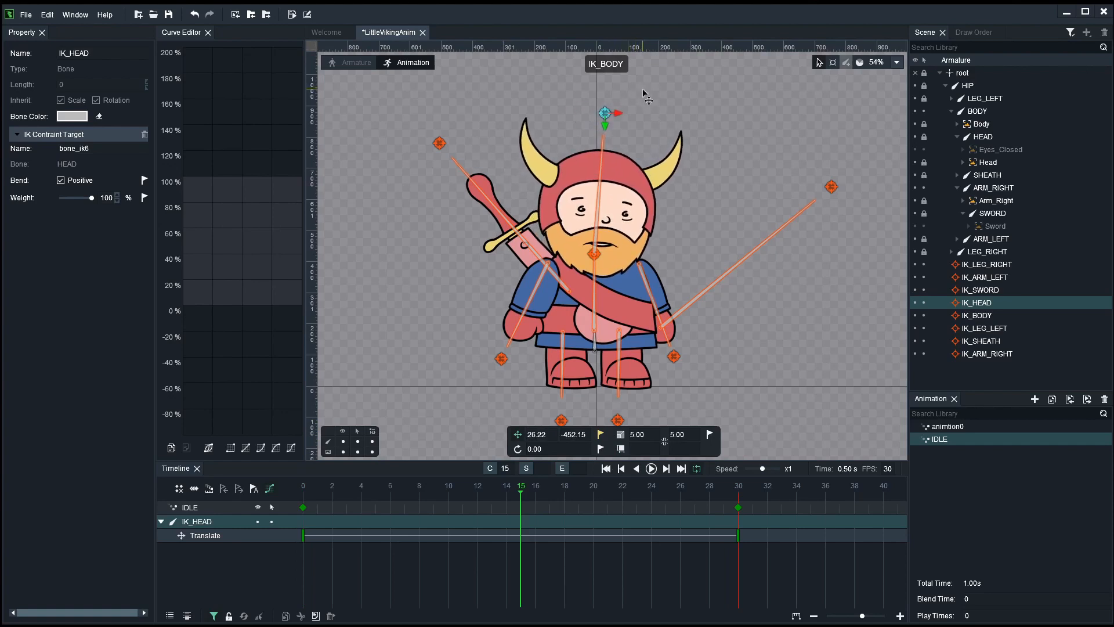
click(600, 434)
click(413, 310)
key(space)
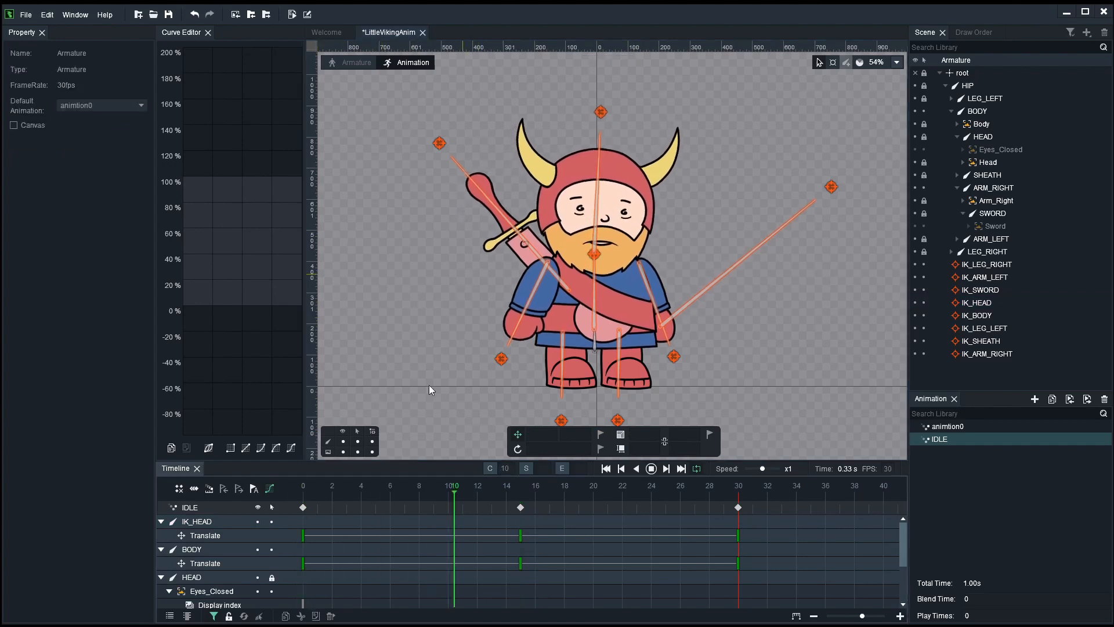
Step: Watch the IDLE animation with the bones hidden, stop playback and show the bones again
click(344, 440)
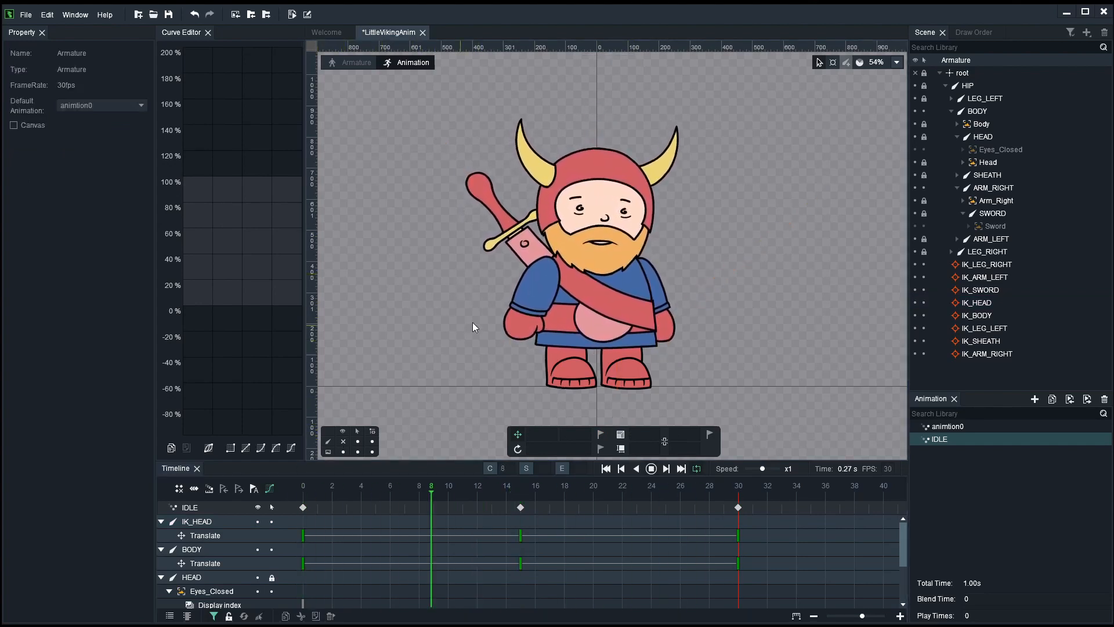
key(space)
click(343, 441)
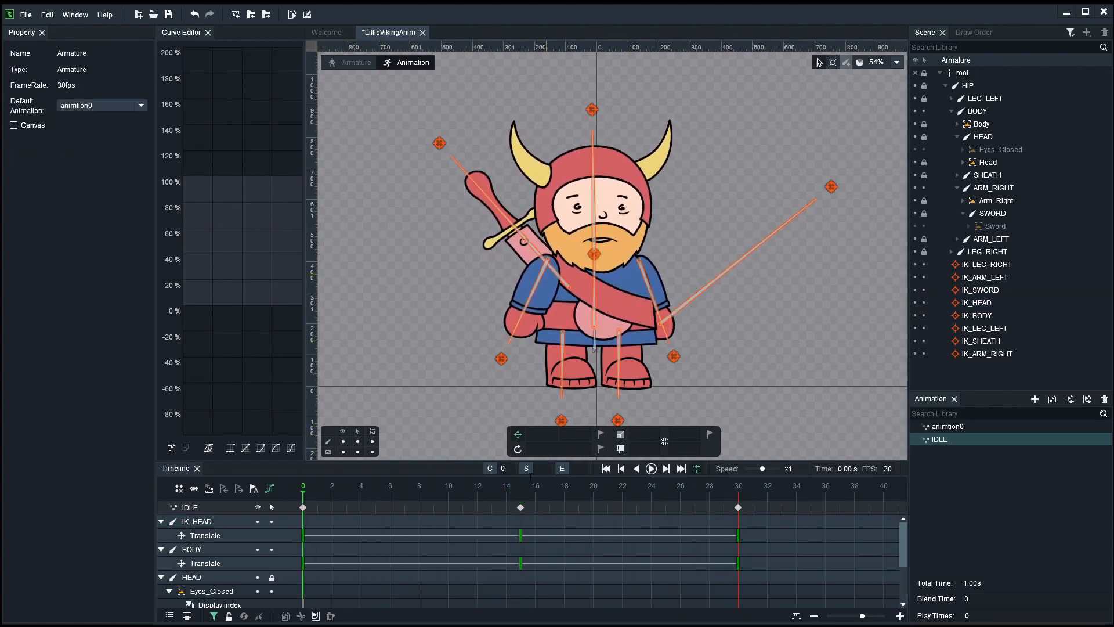
Step: At frame 15, move the IK_HEAD target to about 16.90, -463.34 to reduce the head tilt and key its translation
click(520, 489)
click(604, 113)
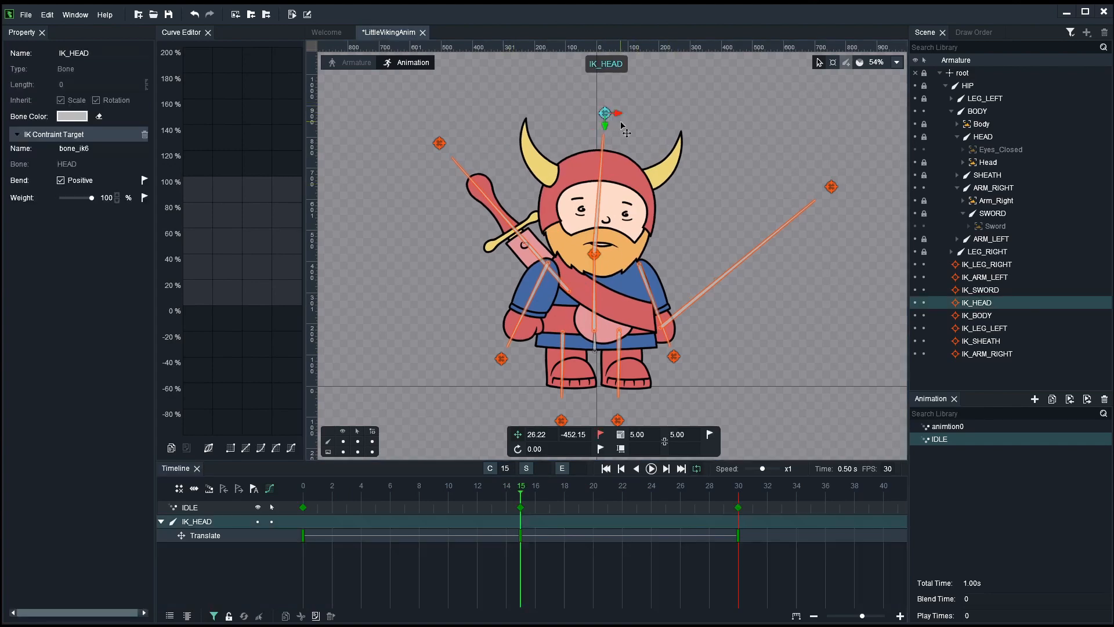
drag(621, 125, 617, 121)
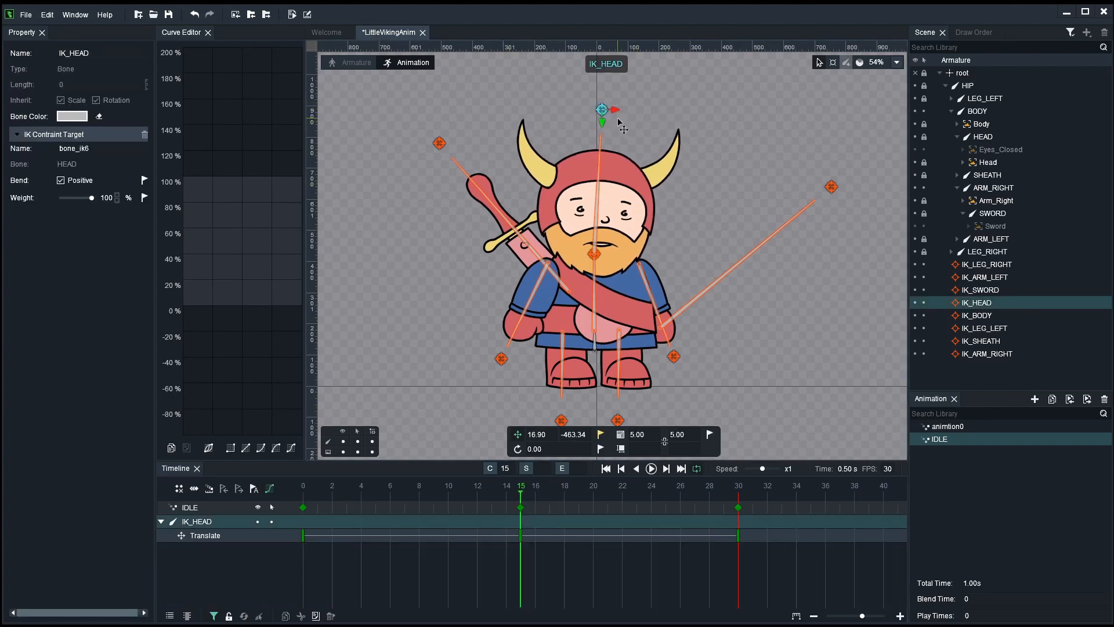
click(391, 318)
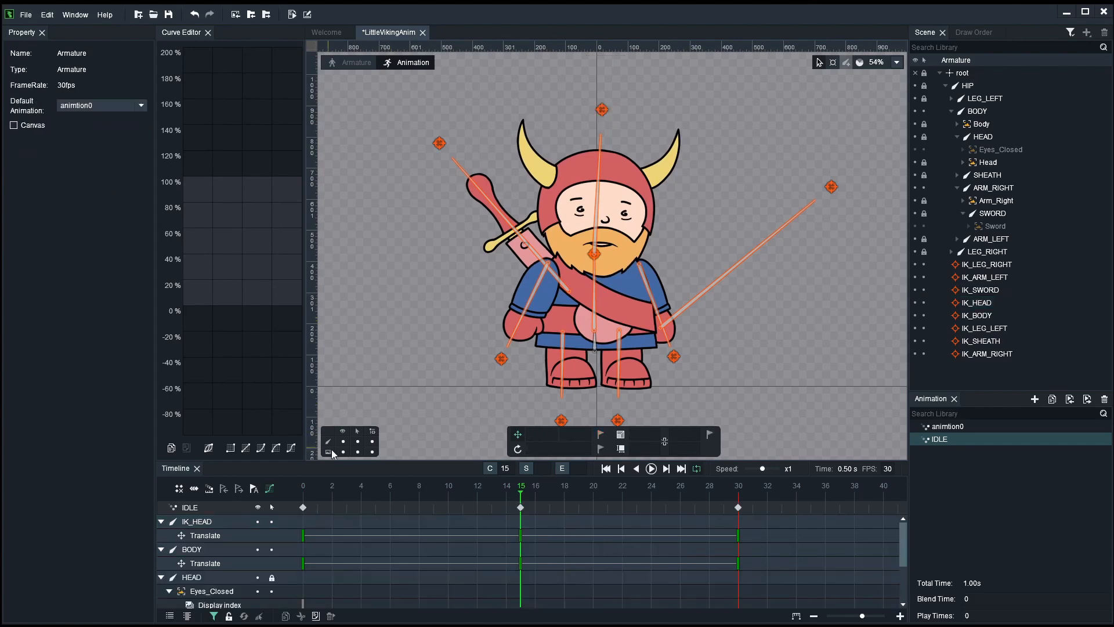
Step: Preview the adjusted head motion with the bones hidden, stop playback and return to frame 0
click(343, 441)
key(space)
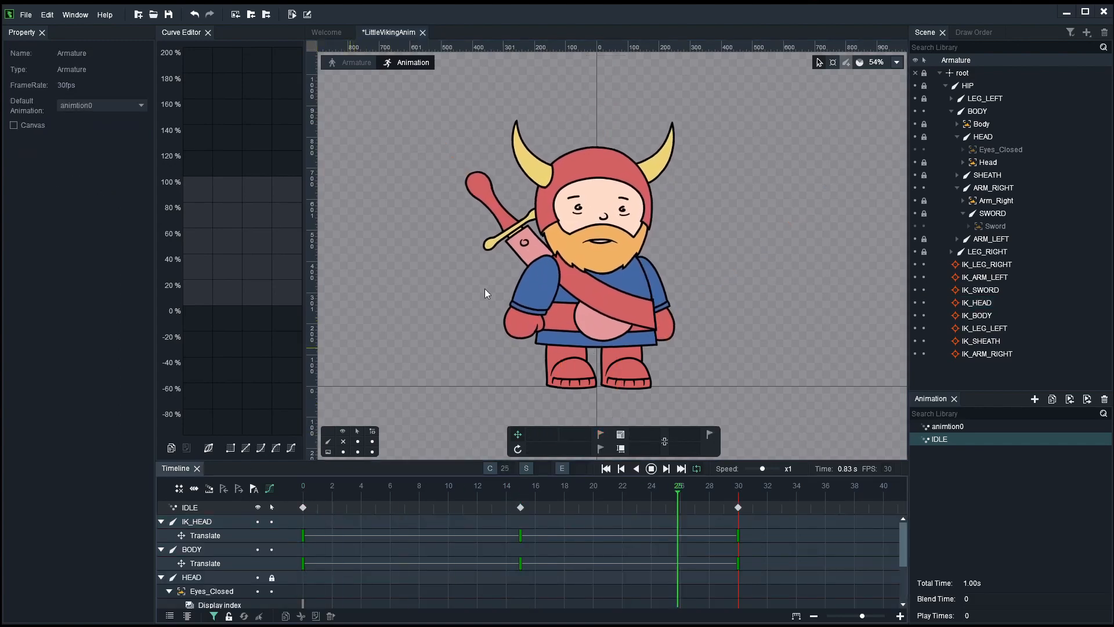
scroll(476, 291, down, 5)
scroll(424, 339, up, 4)
key(space)
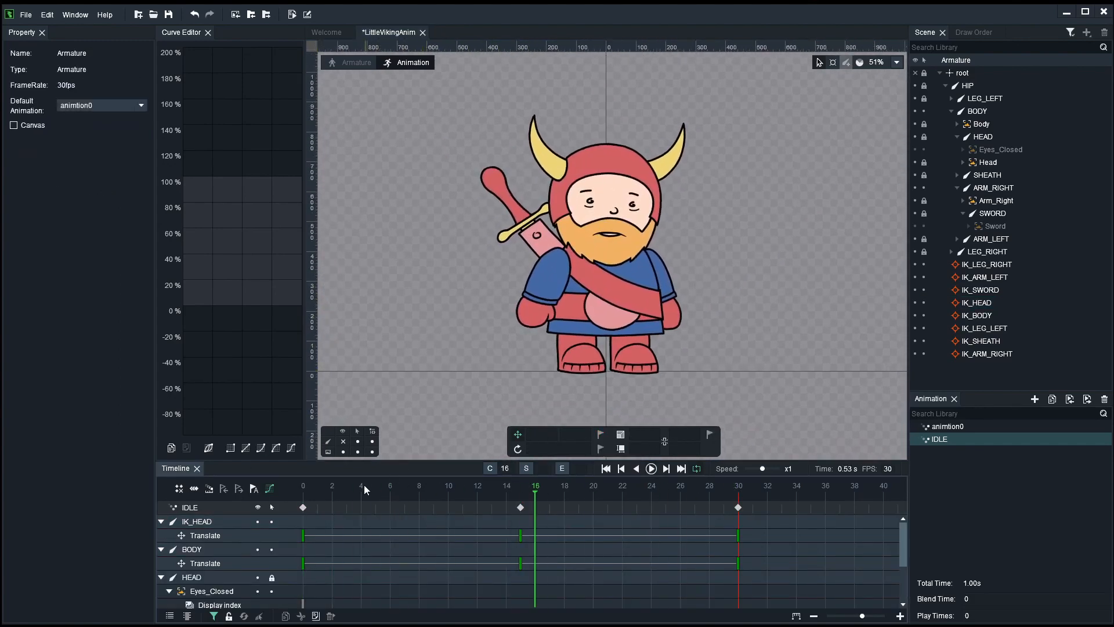
drag(364, 485, 280, 477)
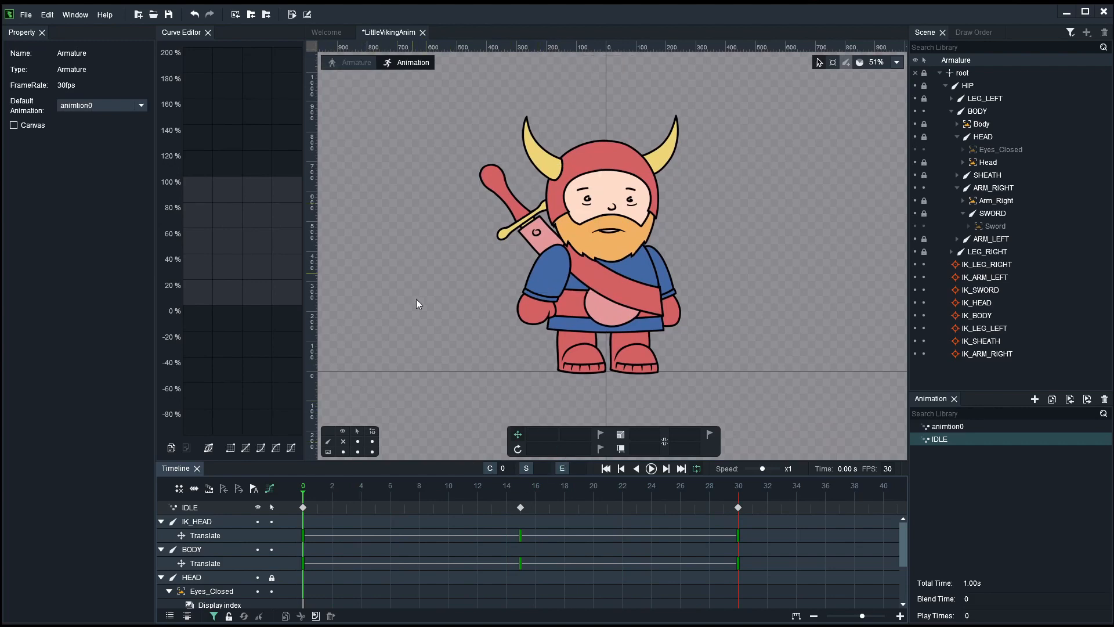
Step: Show the bones and key the IK_SHEATH target's translation at frames 0 and 30 in its original position
click(343, 442)
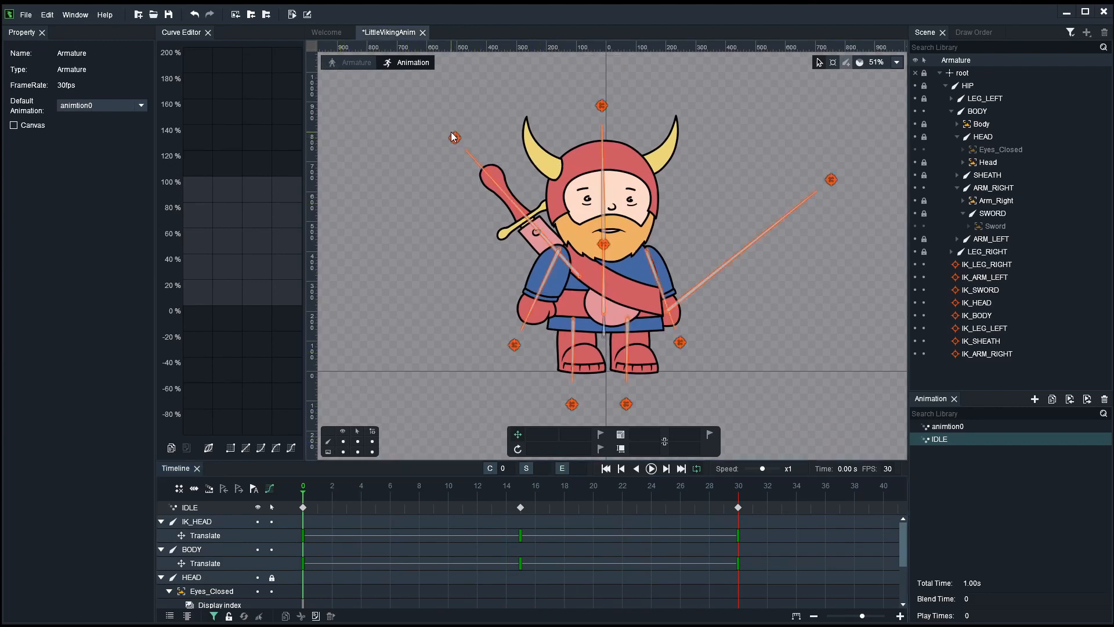
click(455, 137)
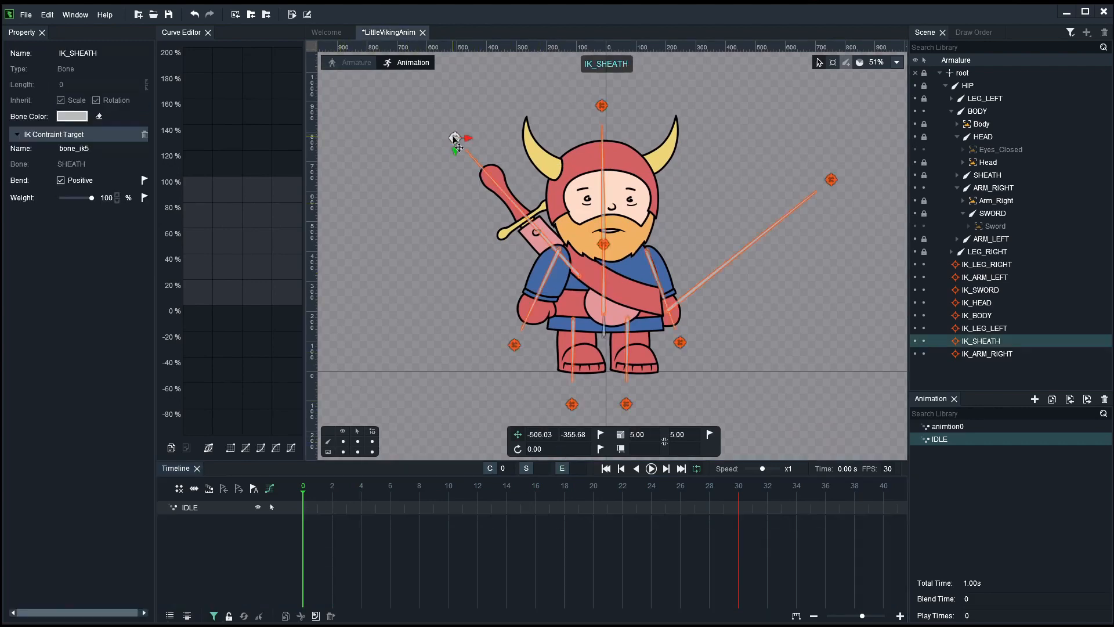
click(600, 434)
click(736, 492)
click(600, 434)
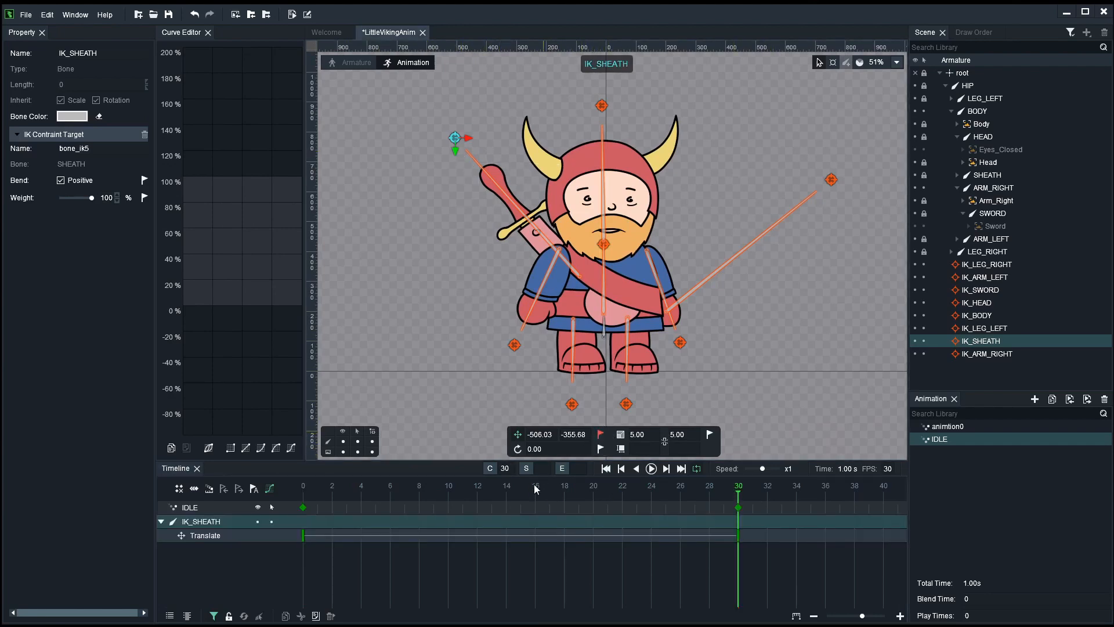
Step: At frame 15, move the IK_SHEATH target to about -535.17, -326.54 and key its translation
click(519, 492)
drag(439, 147, 420, 154)
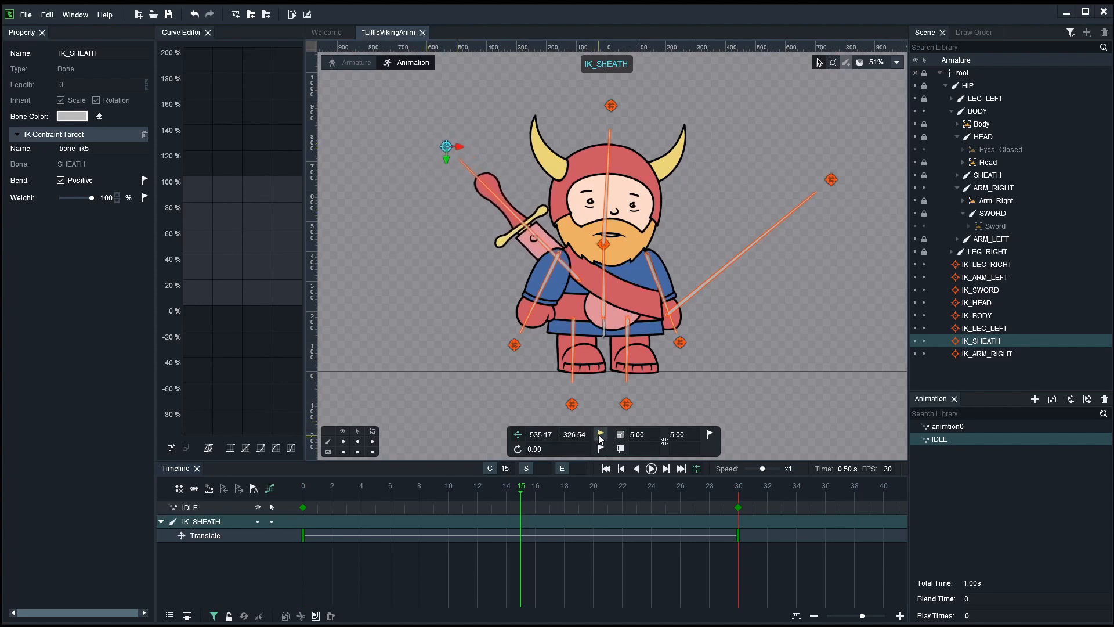
click(421, 311)
Step: Preview the sheath motion with the bones hidden and return to frame 0
key(space)
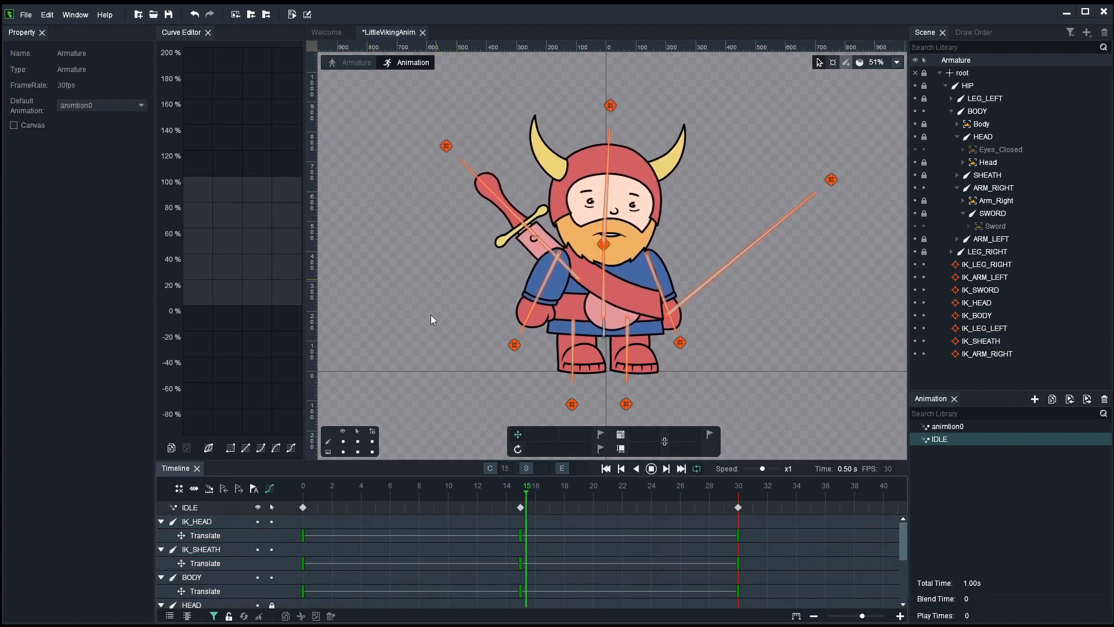
click(343, 441)
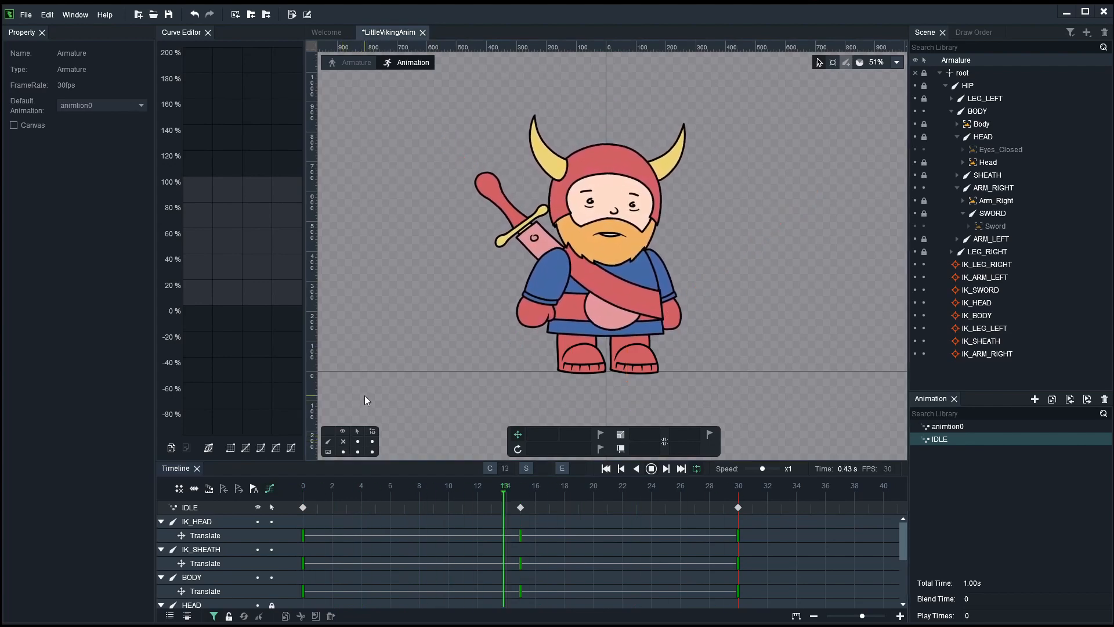
drag(350, 486, 283, 482)
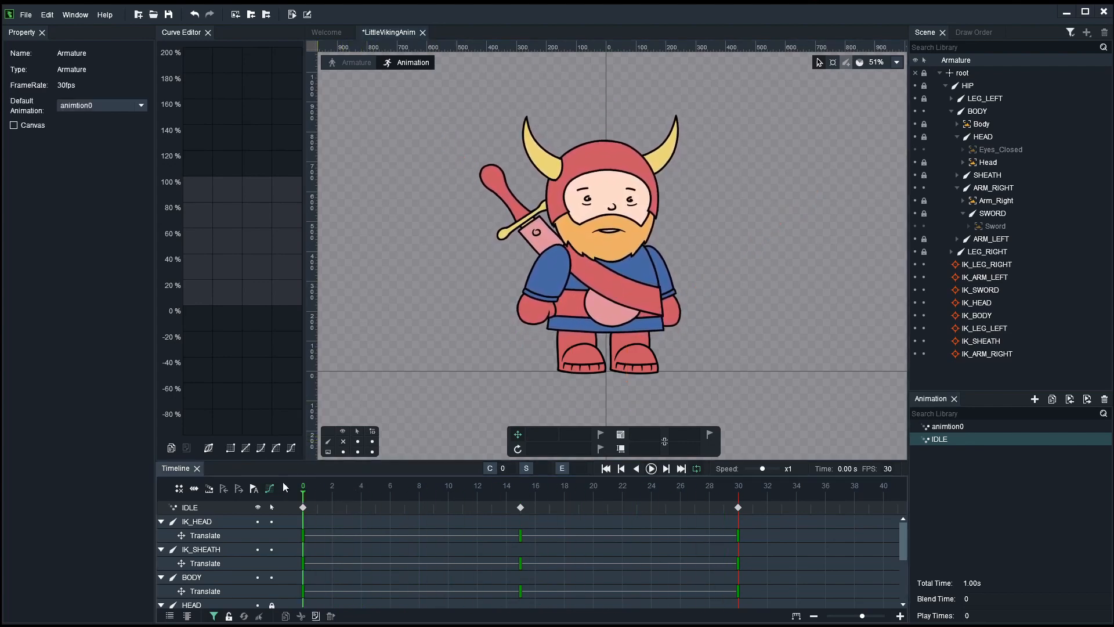
Step: At frame 18, set the Eyes_Closed slot's display to its Little Viking image and key it to start a blink
drag(467, 482, 565, 492)
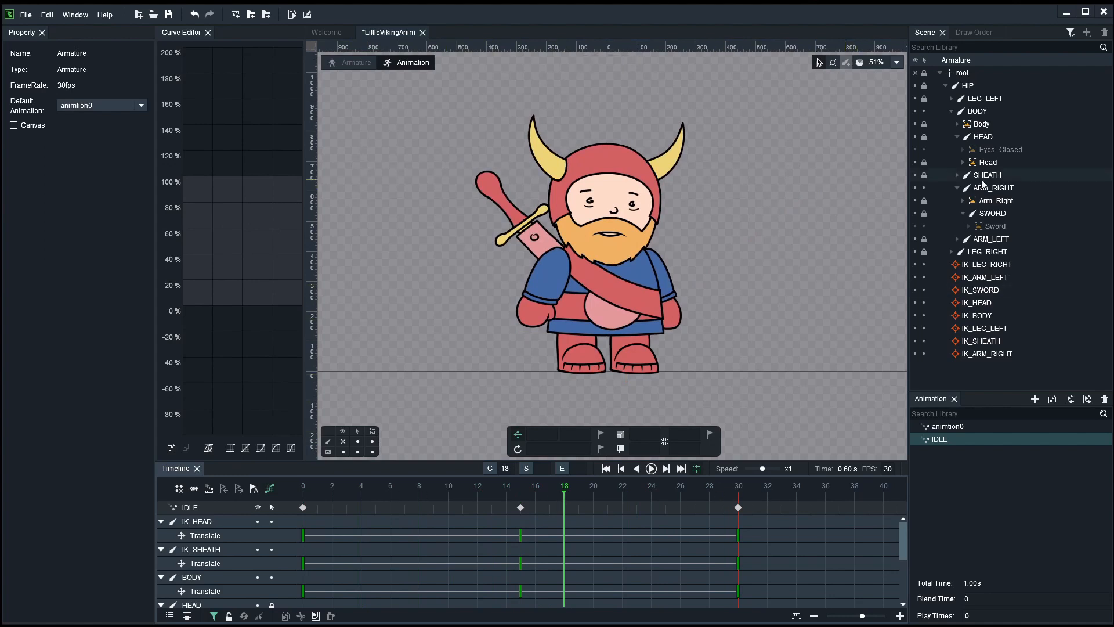
drag(530, 496, 566, 491)
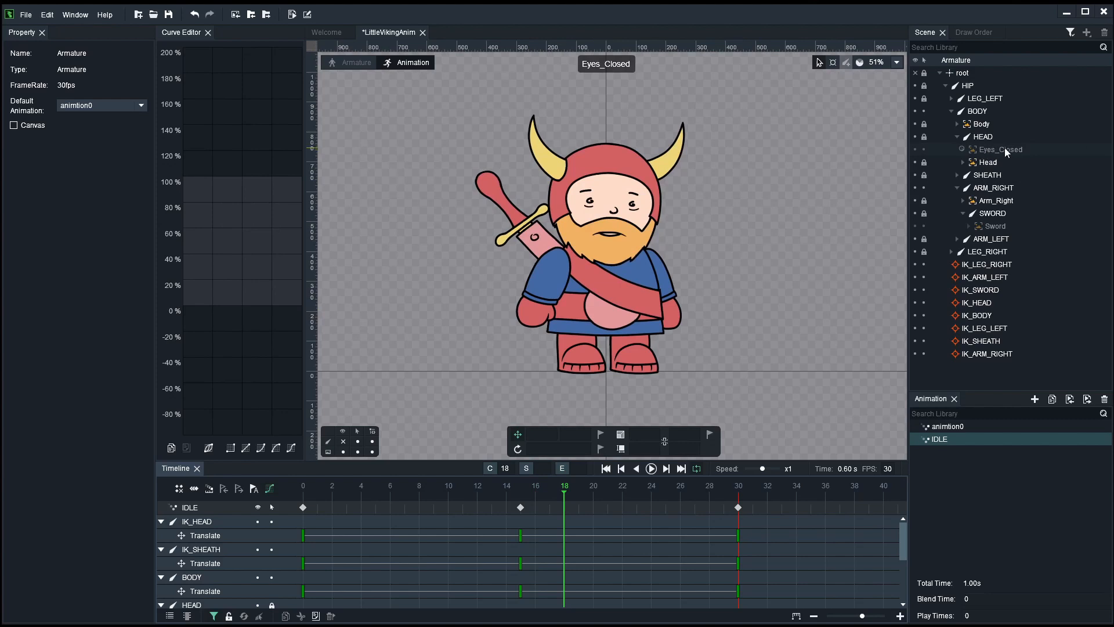
click(1005, 149)
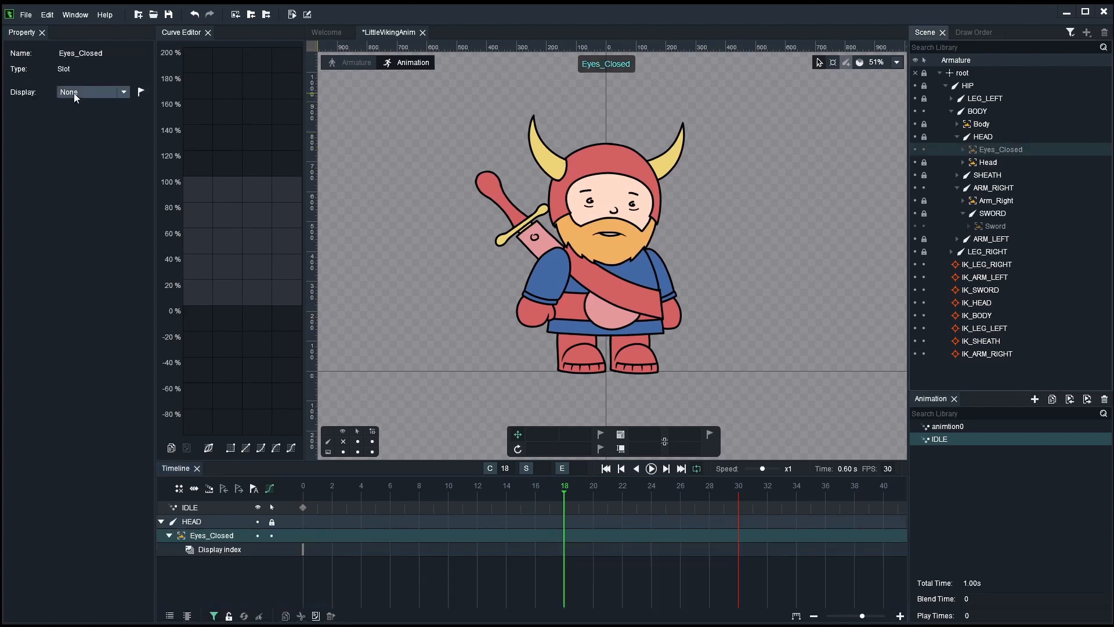
click(124, 93)
click(112, 122)
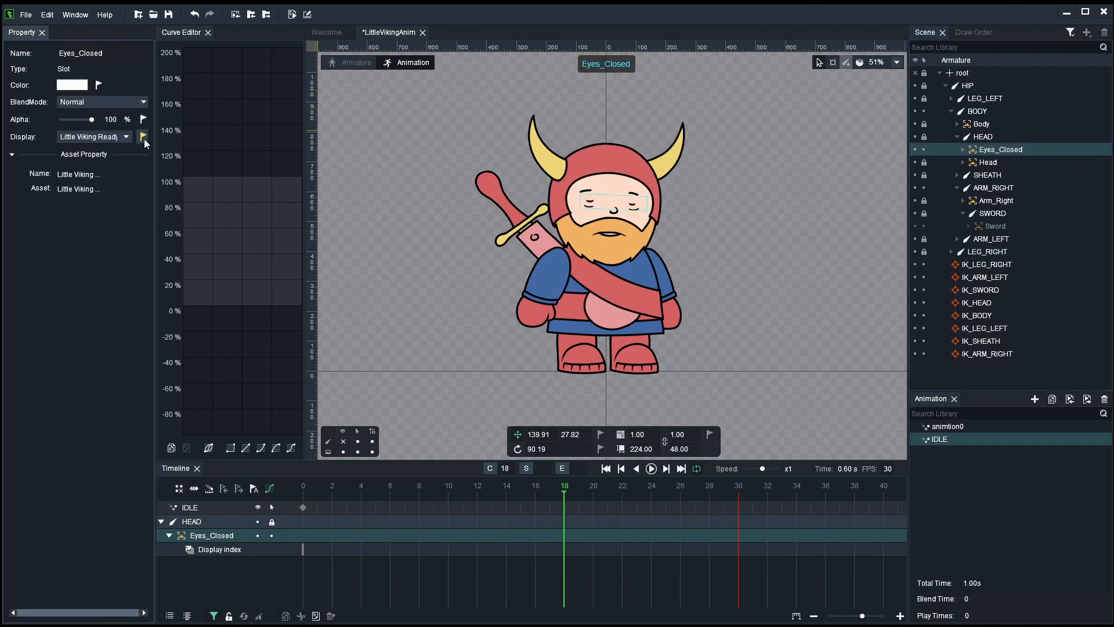
Step: At frame 22, set the Eyes_Closed slot's display to None and key it to end the blink
drag(572, 492, 625, 493)
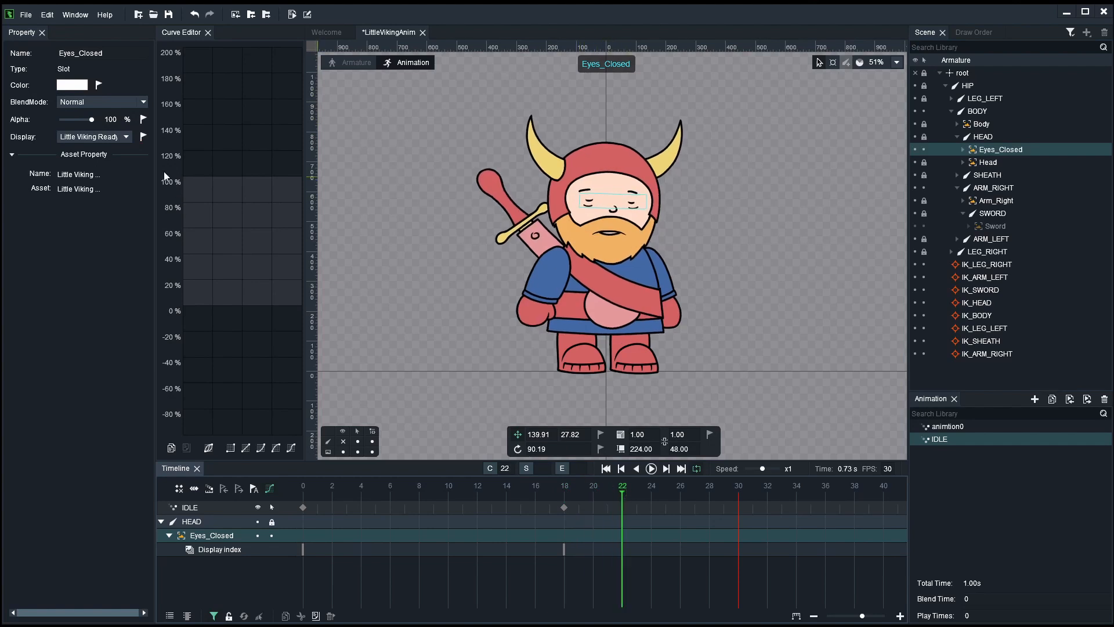
click(124, 137)
click(106, 146)
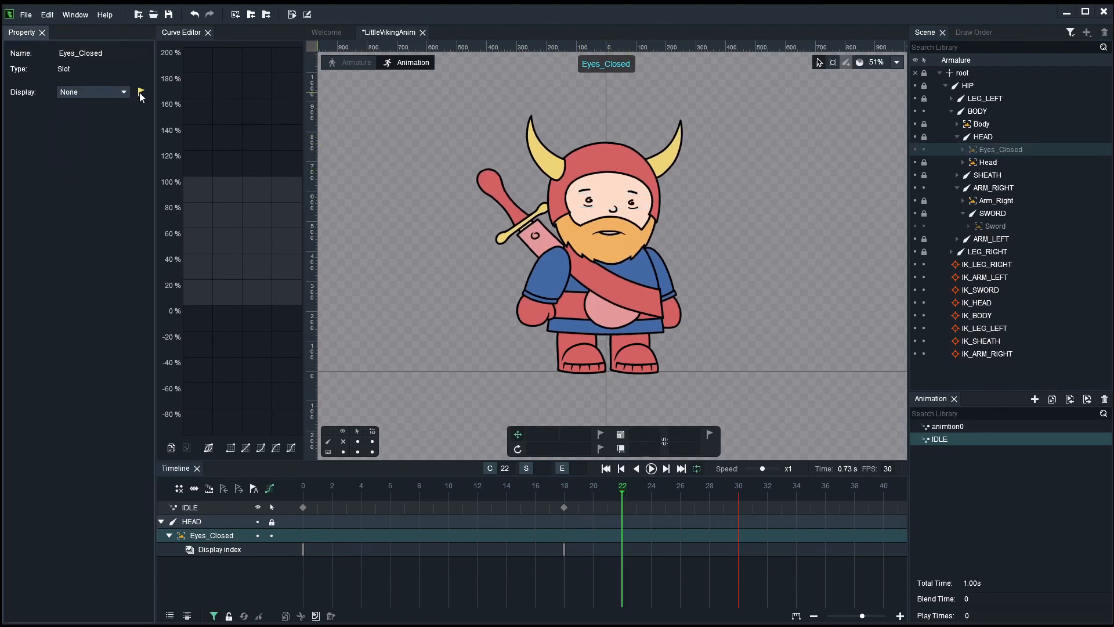
Step: Deselect the slot, preview the blink in the IDLE animation and return to frame 0
click(364, 251)
key(space)
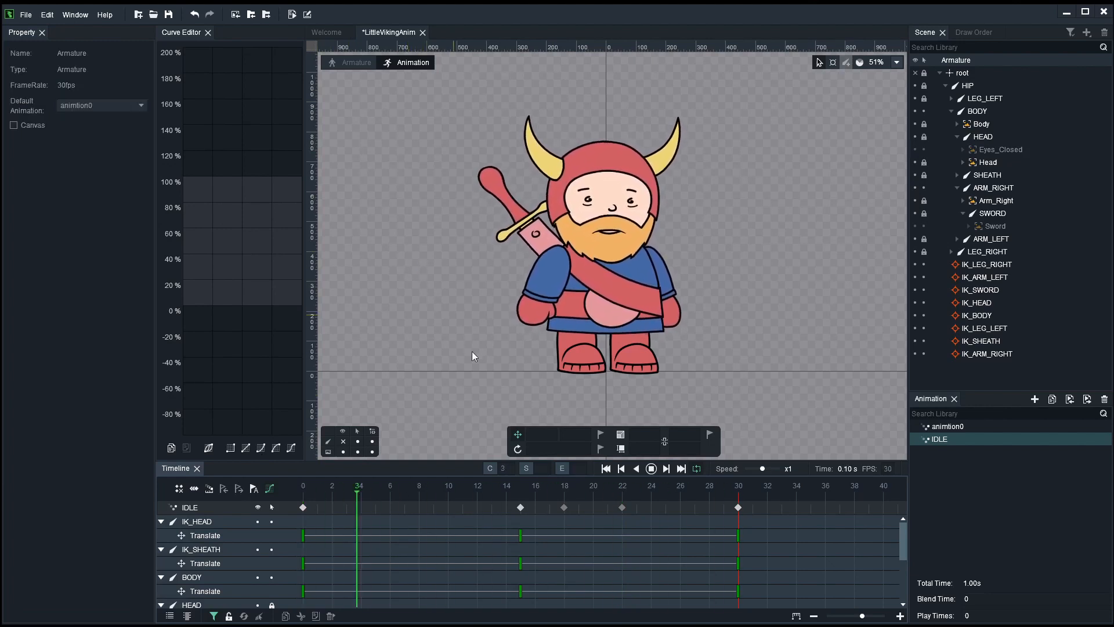
click(310, 489)
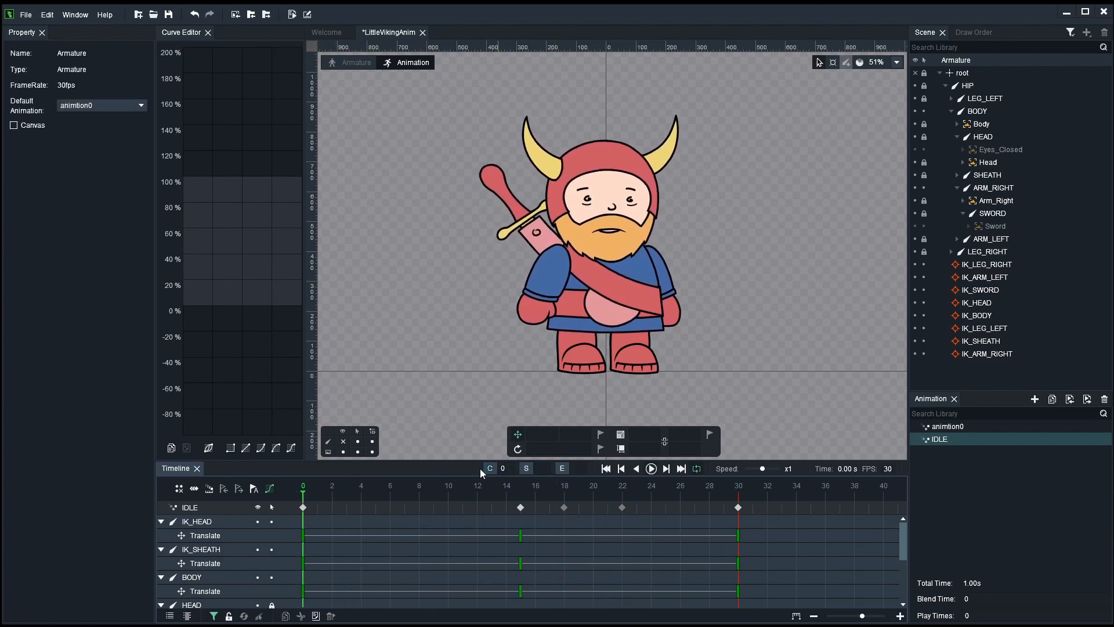
Step: Show the bones and key the translation of IK_ARM_LEFT and IK_ARM_RIGHT together at frames 0 and 30
click(343, 441)
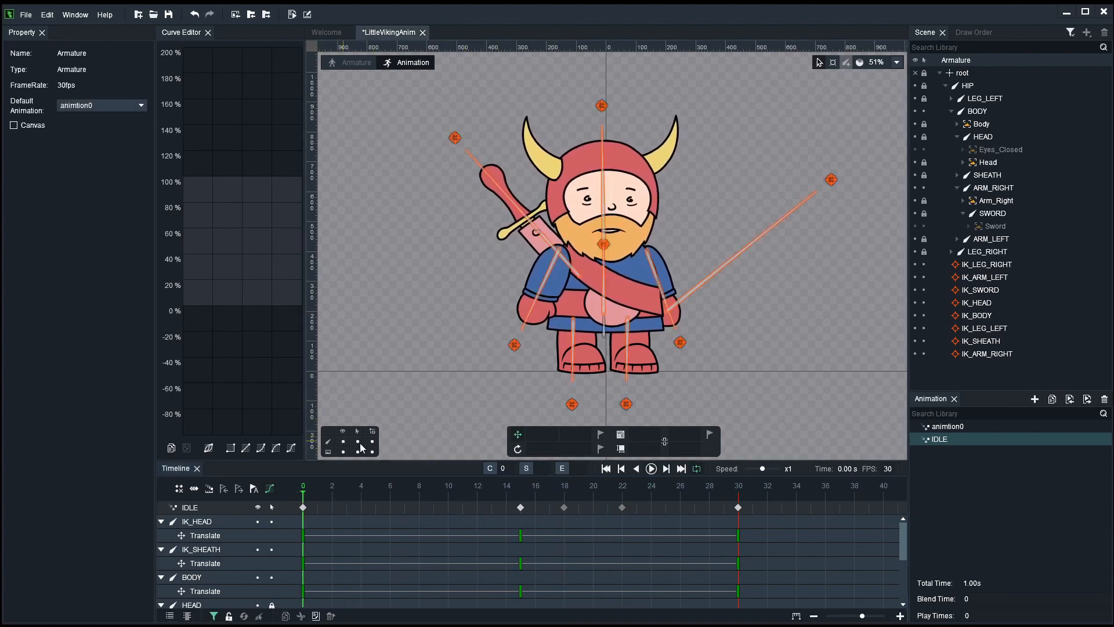
click(514, 346)
shift+click(681, 343)
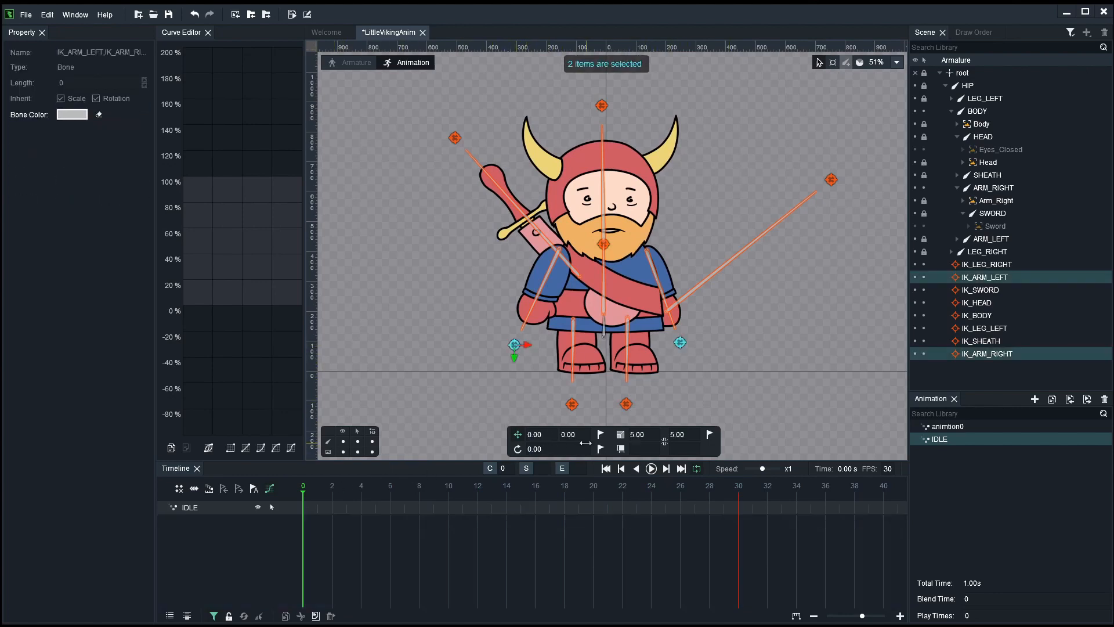
click(601, 434)
click(740, 519)
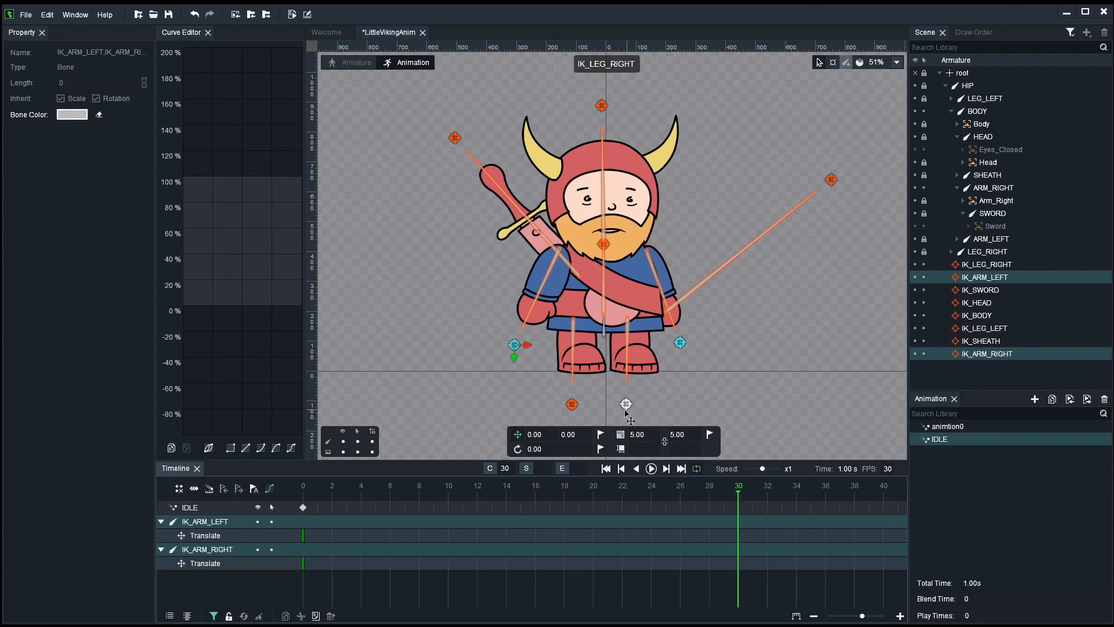
click(600, 434)
Step: At frame 15, move only the IK_ARM_LEFT target outward to about -332.10, 337.42 and key its translation
click(522, 491)
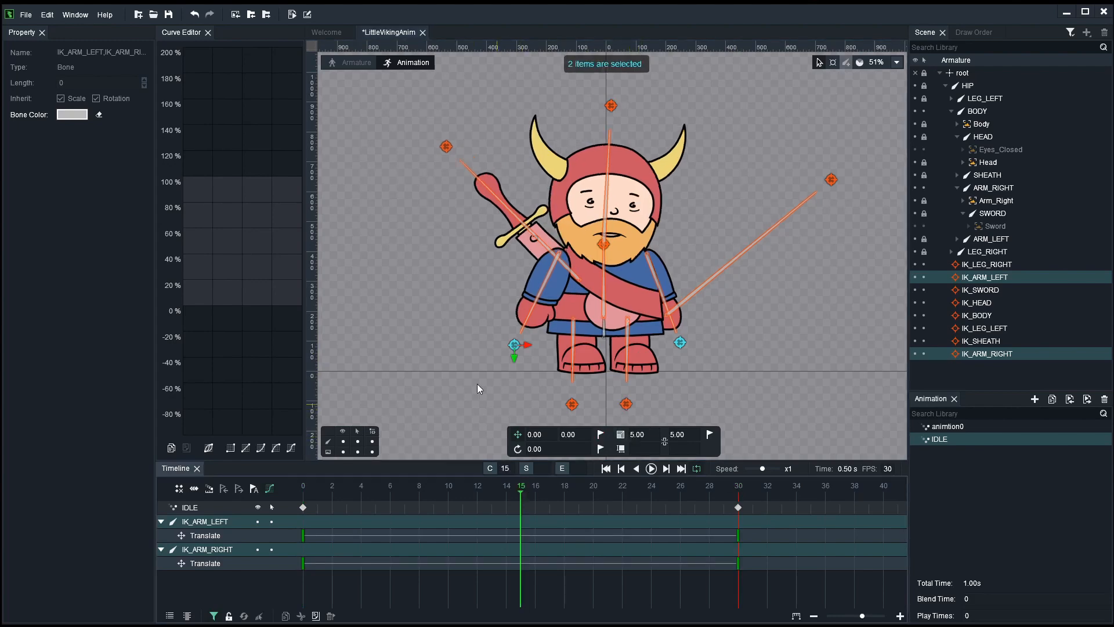
click(476, 384)
click(518, 350)
drag(527, 351, 519, 351)
click(601, 434)
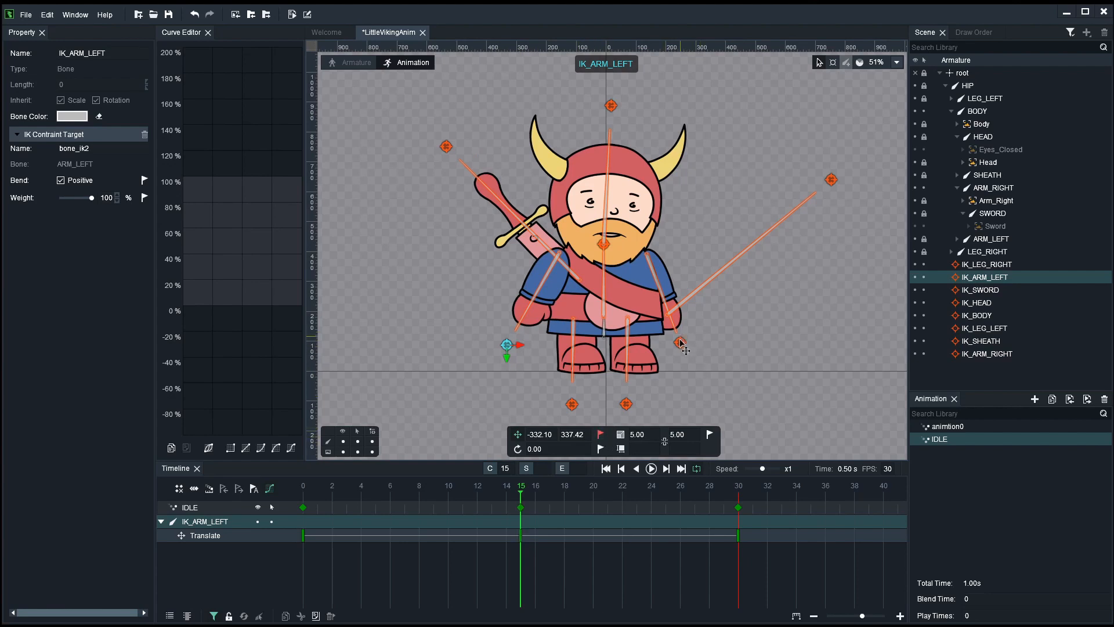
Step: At frame 15, move the IK_ARM_RIGHT target slightly outward from the body and key its translation
click(680, 343)
drag(690, 347, 700, 346)
click(601, 434)
click(445, 367)
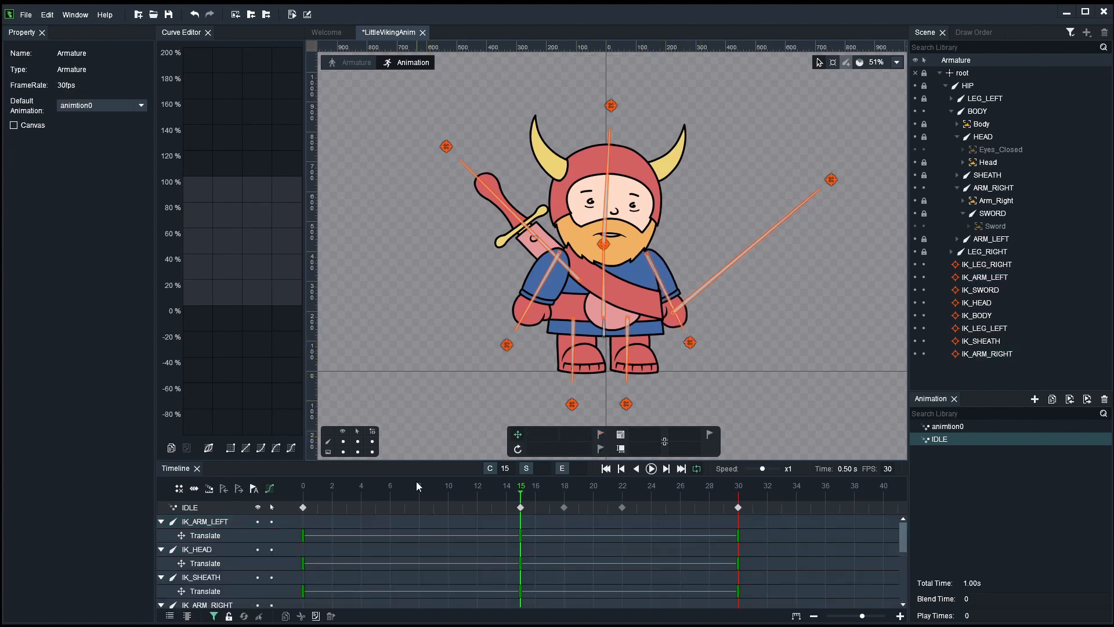
Step: Preview the complete IDLE animation from frame 0 with the bones hidden, then stop playback
drag(416, 483, 303, 485)
click(343, 441)
key(Return)
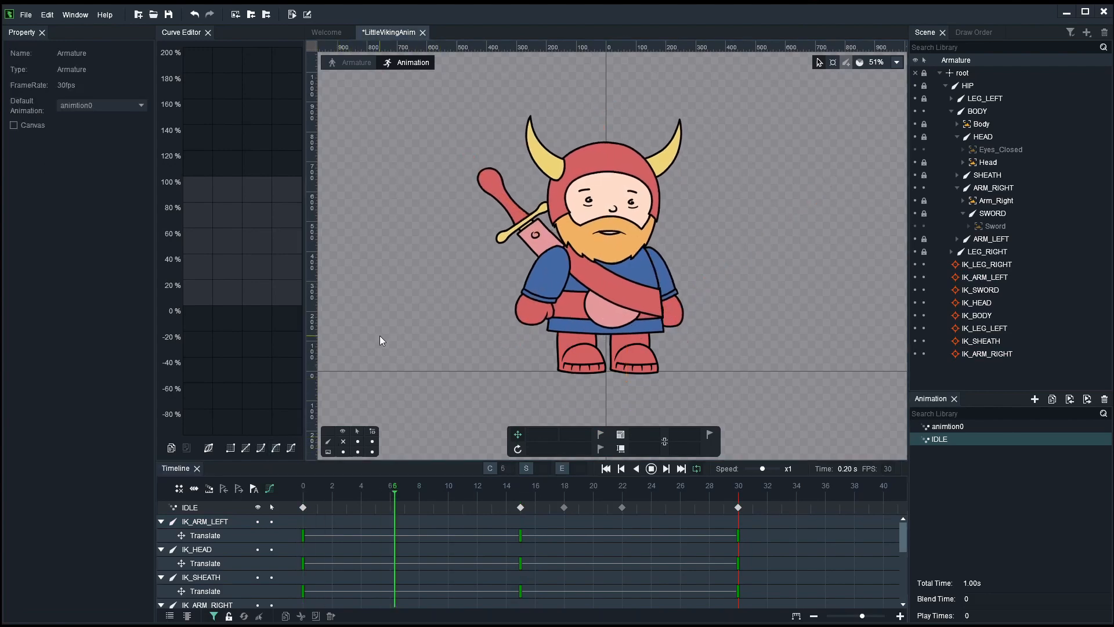
scroll(451, 315, down, 3)
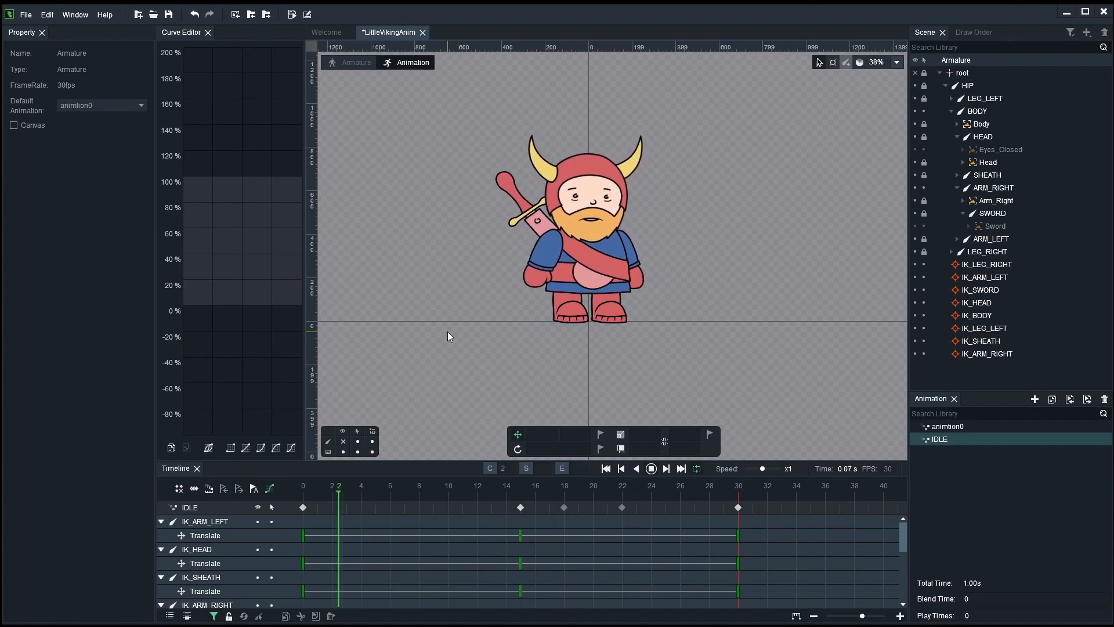
key(Return)
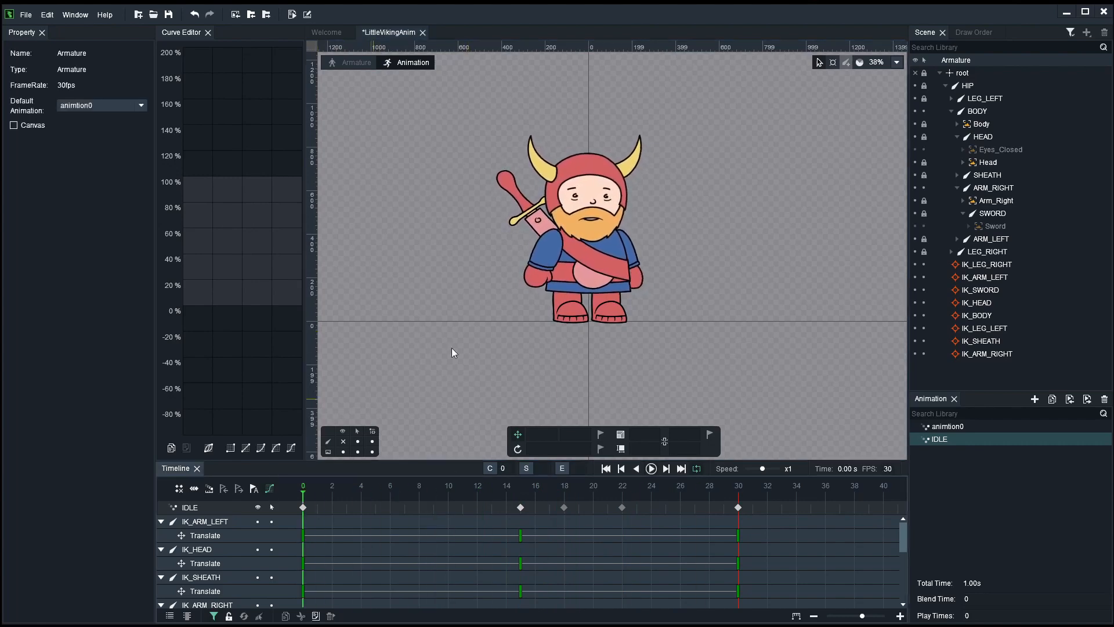
Step: Save the project and duplicate the IDLE animation
key(ctrl+s)
scroll(462, 324, up, 3)
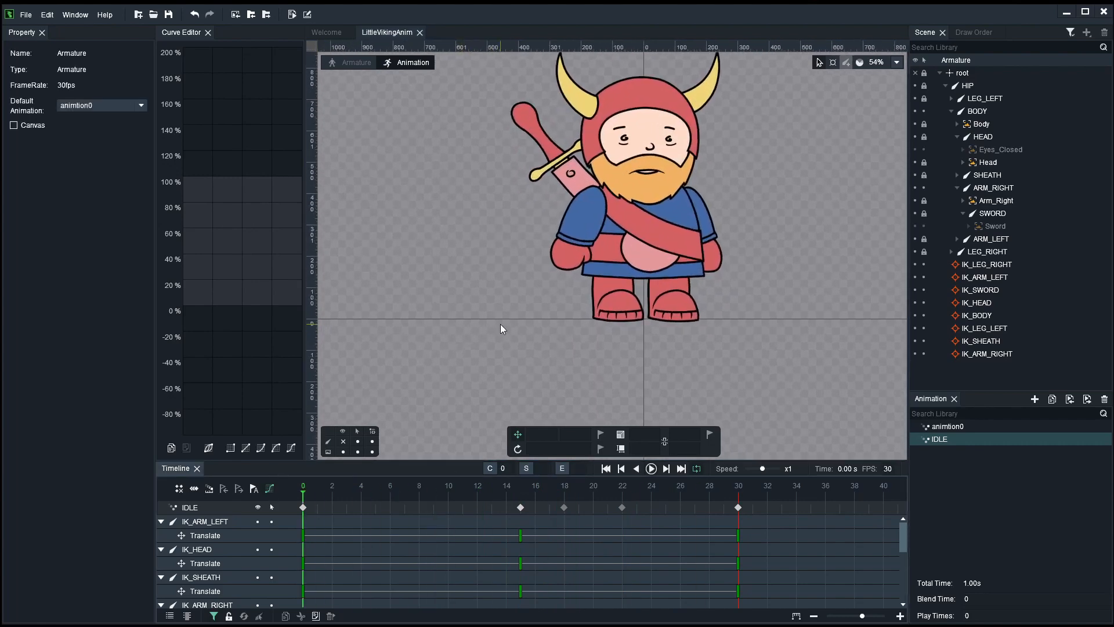
drag(500, 324, 475, 368)
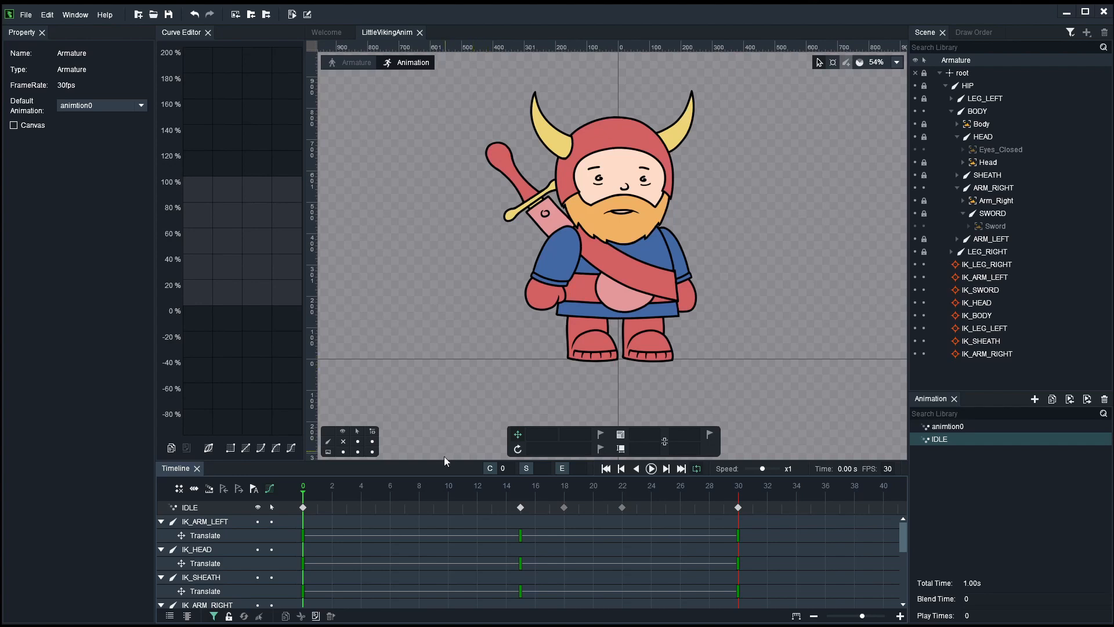
right_click(951, 426)
click(959, 454)
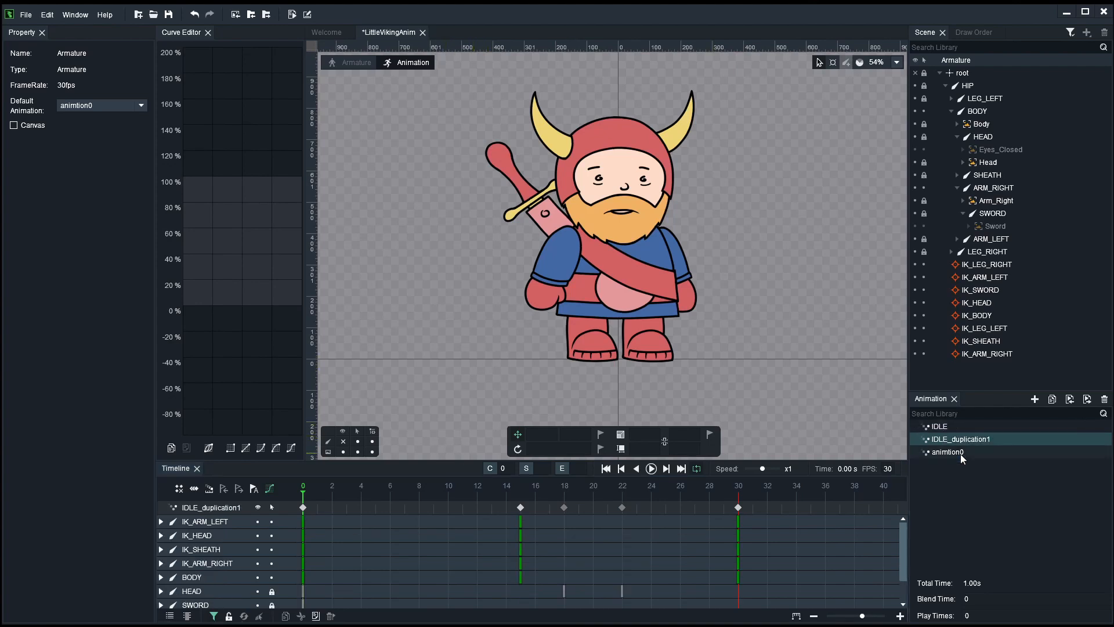
Step: Rename the duplicated IDLE animation as IDLE_ARMED
double_click(954, 438)
click(508, 310)
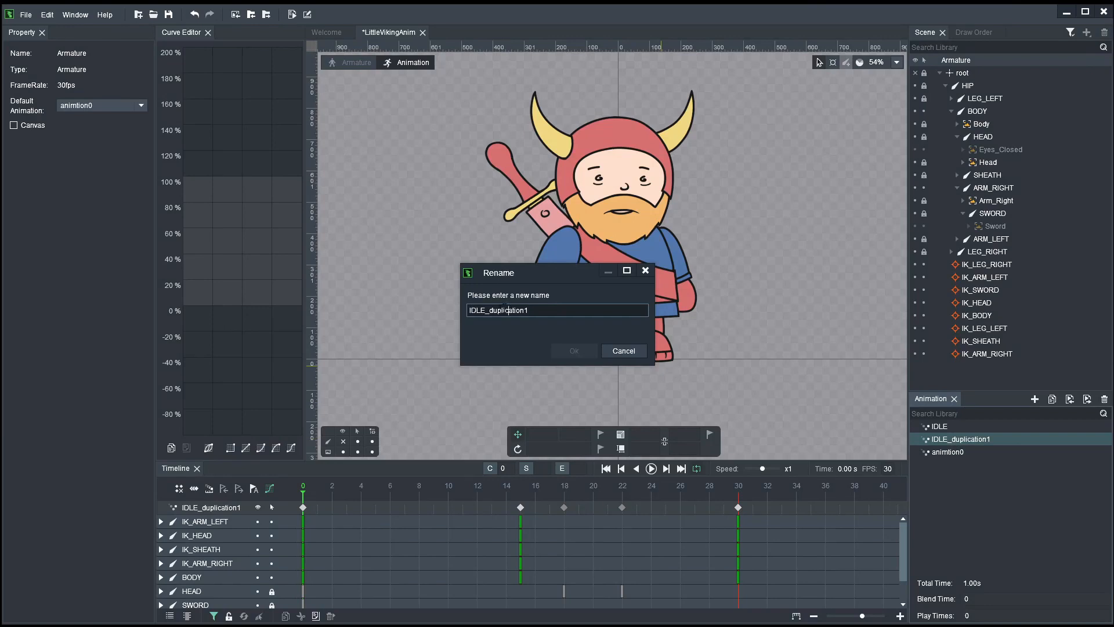
drag(490, 310, 613, 307)
text(ARMED)
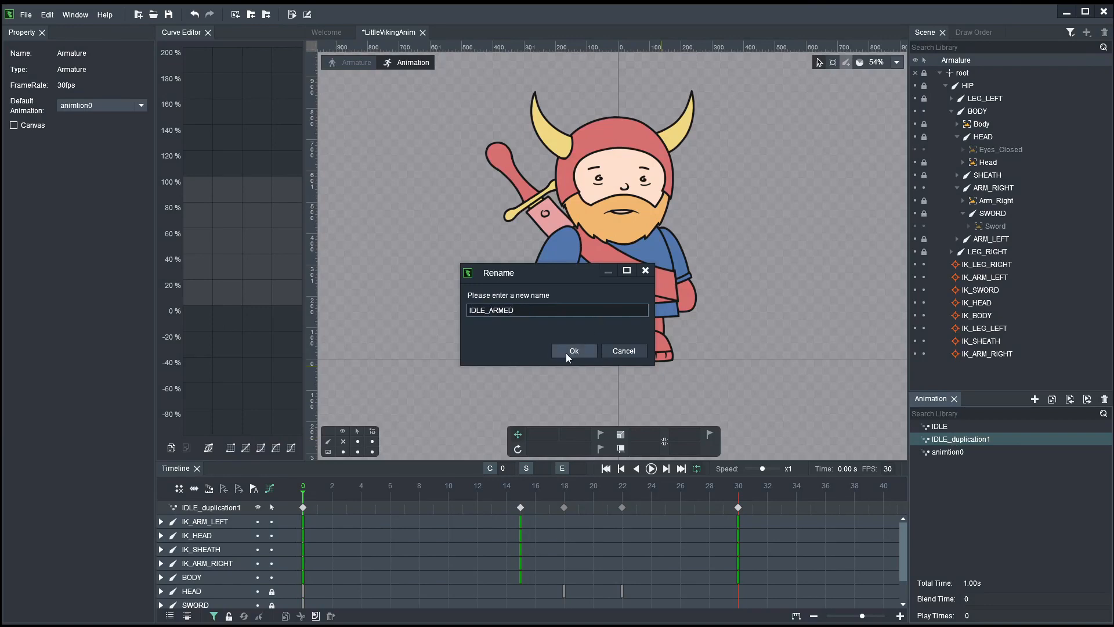
click(565, 352)
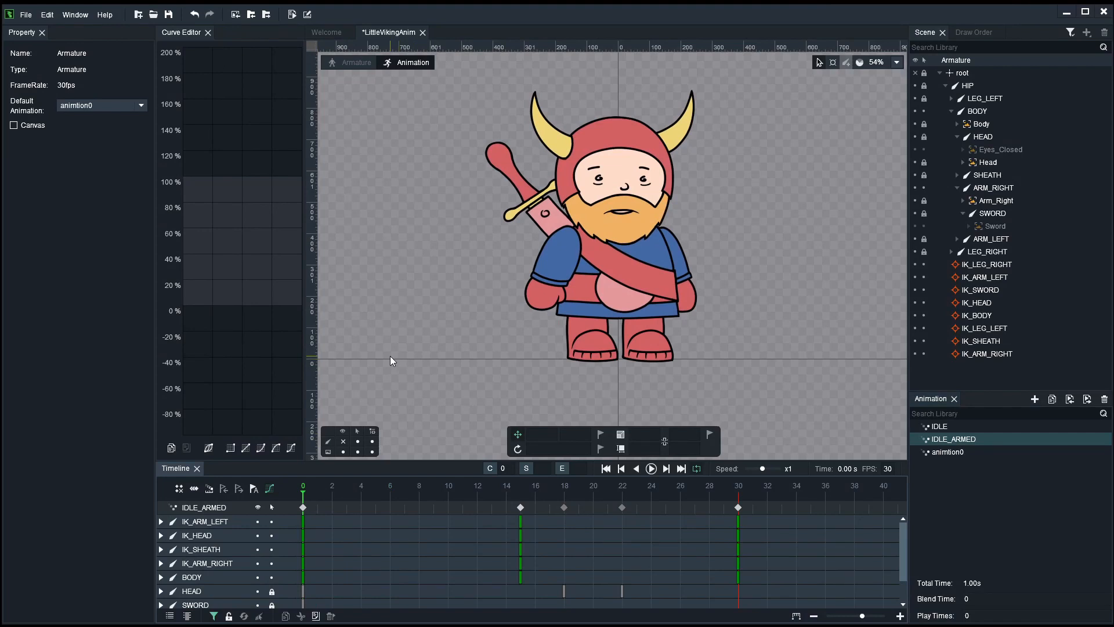
Step: At frame 0 of IDLE_ARMED, set the Sword slot's display to Little Viking Ready/Sword
scroll(426, 333, down, 2)
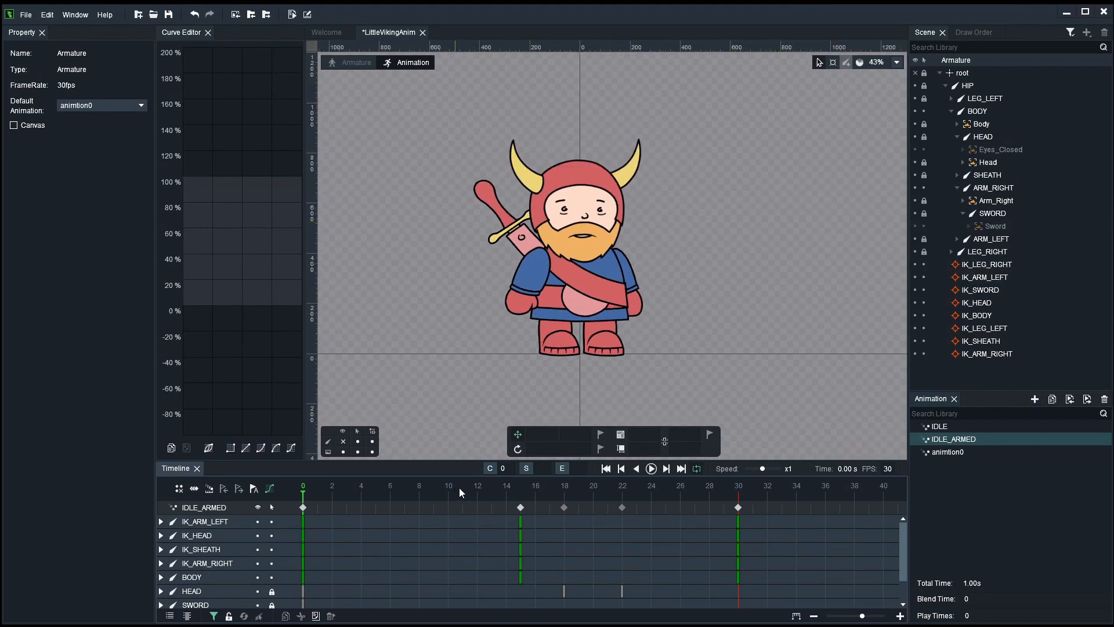
drag(446, 488, 288, 492)
click(994, 226)
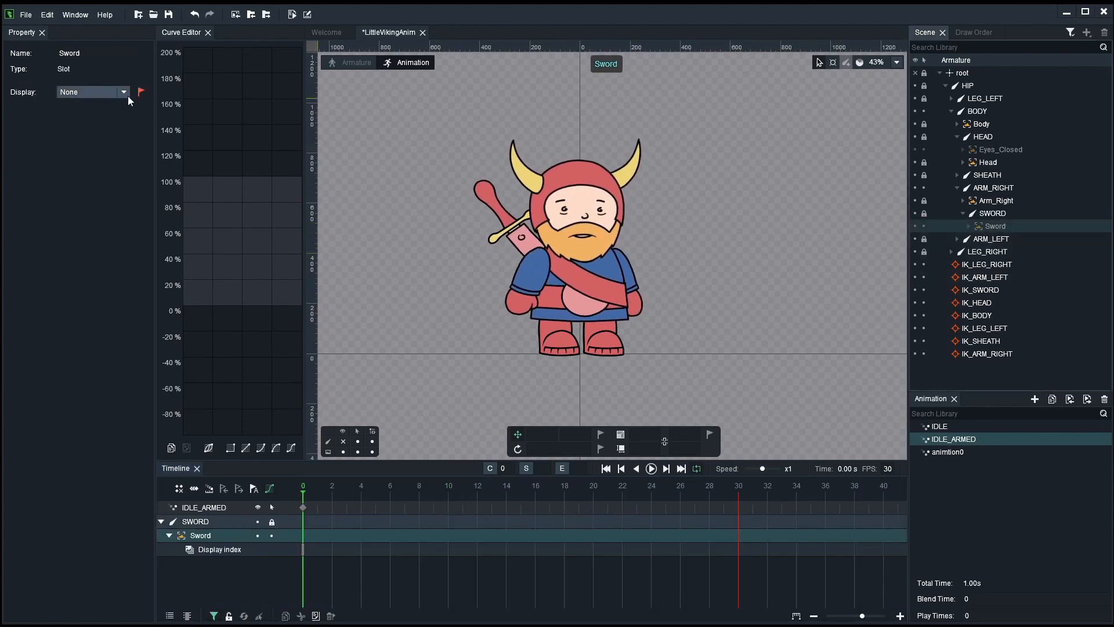
click(123, 92)
click(87, 120)
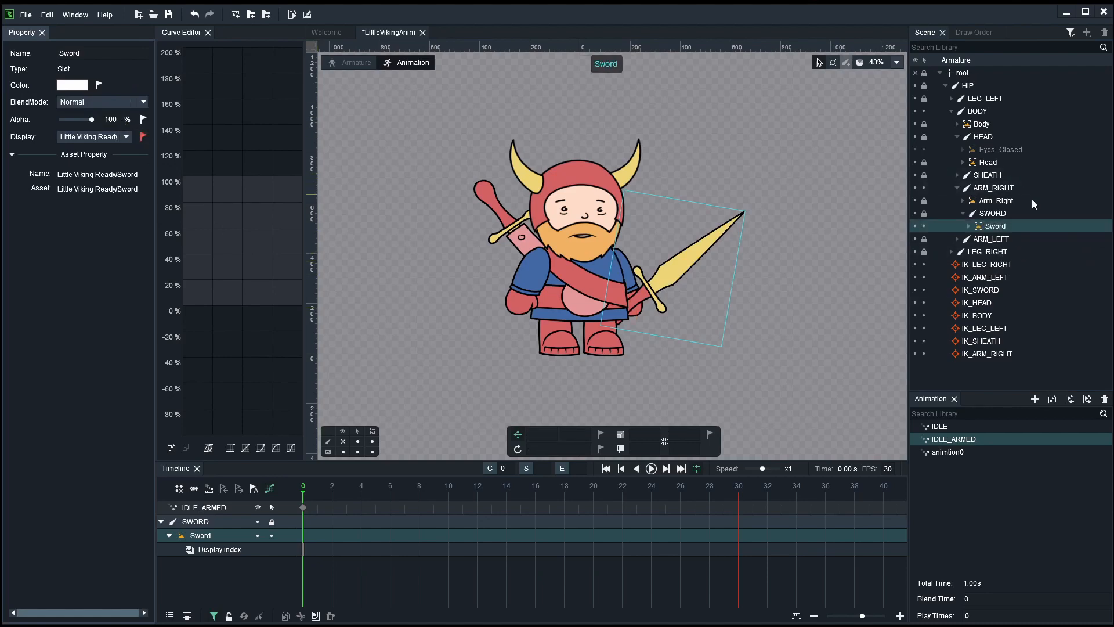
Step: At frame 0, switch the Sheath_SET slot under the SHEATH bone to display Little Viking Ready/Sheath_Empty
click(958, 175)
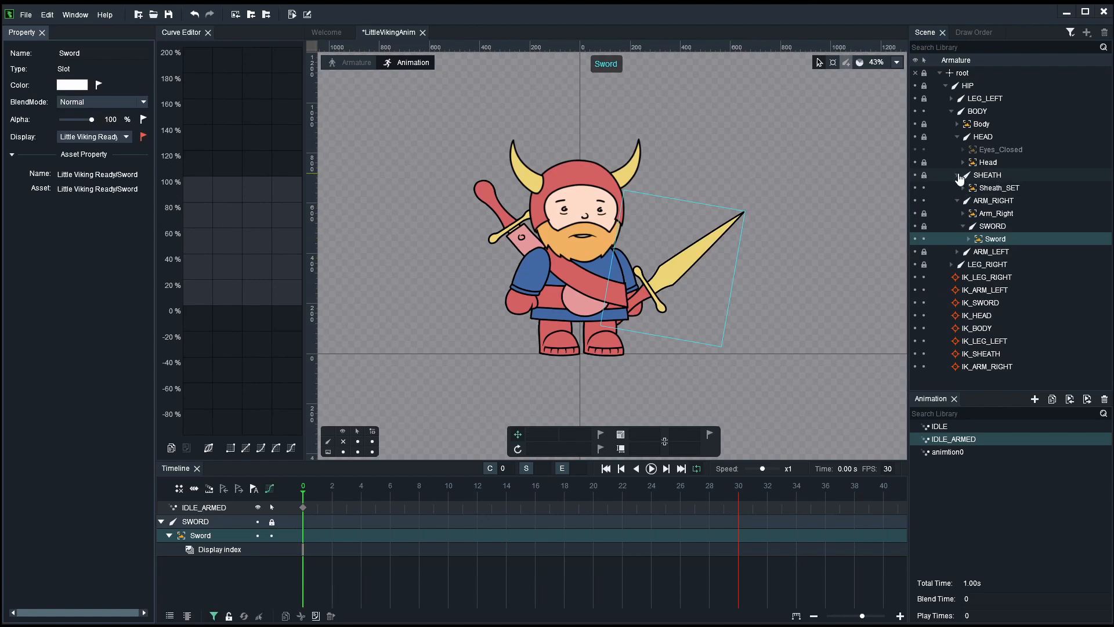
click(962, 189)
mouse_move(961, 190)
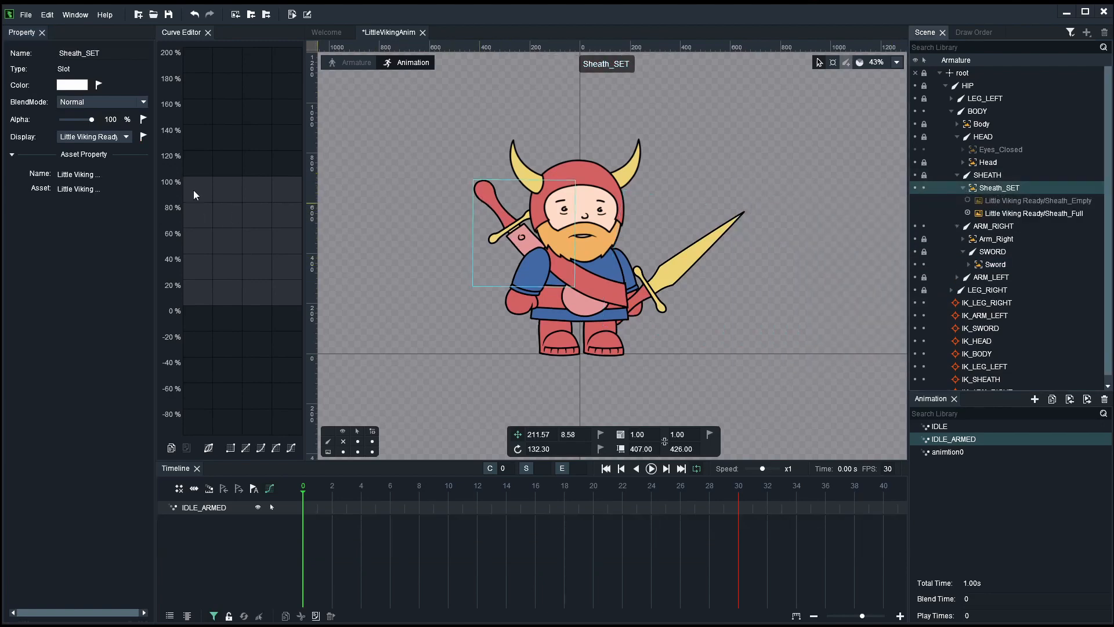
click(127, 138)
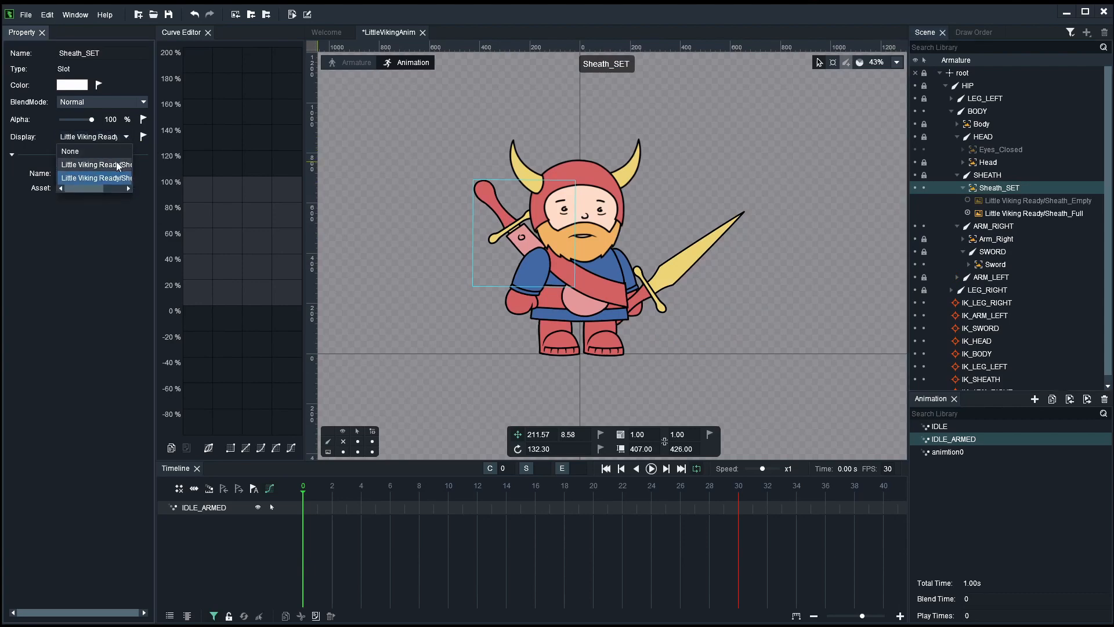
click(96, 164)
click(373, 310)
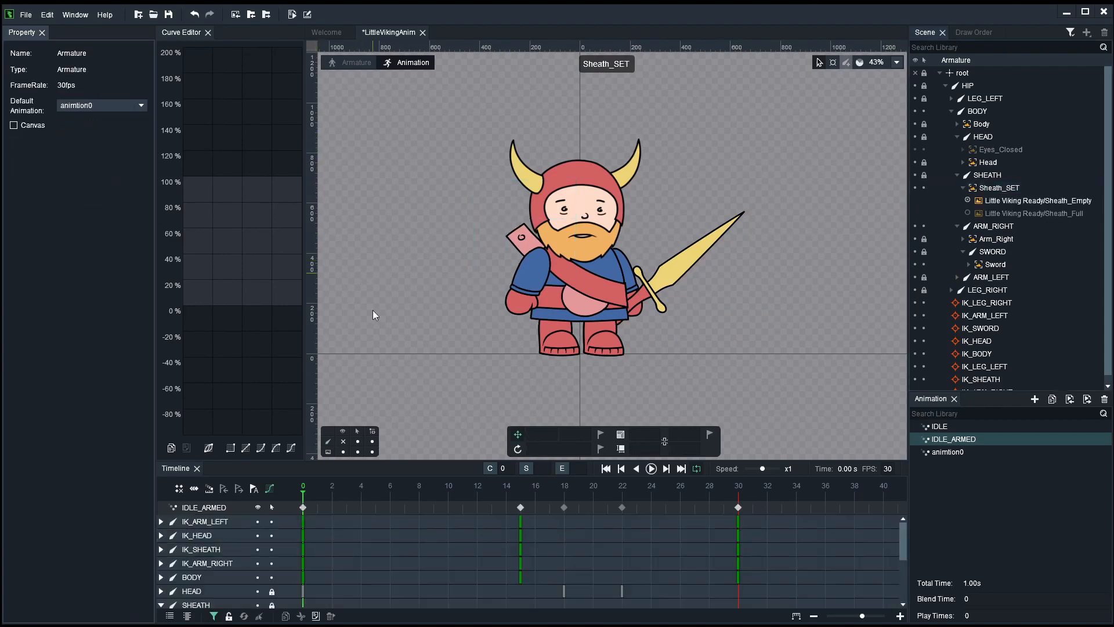
Step: Play the IDLE_ARMED animation, compare it with IDLE during playback, and stop on IDLE_ARMED
key(space)
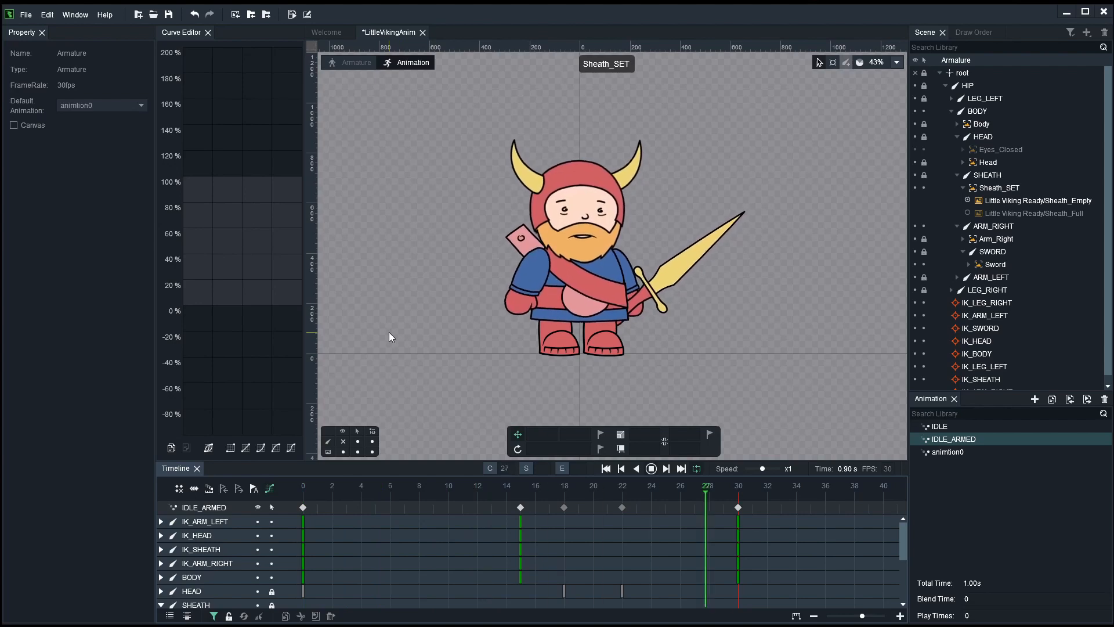
click(940, 427)
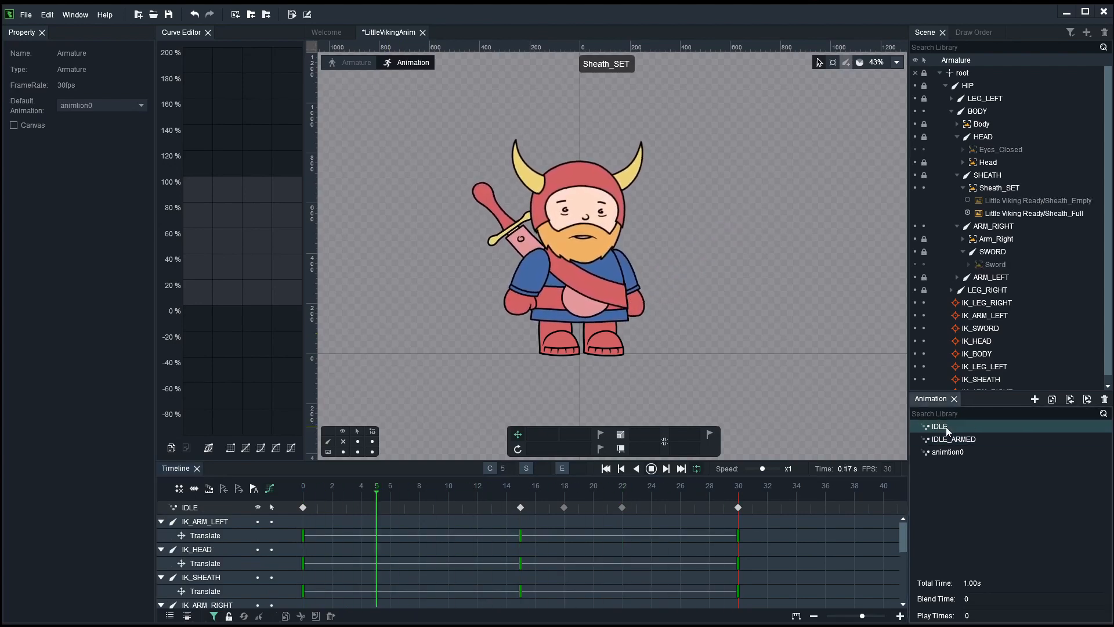
click(951, 437)
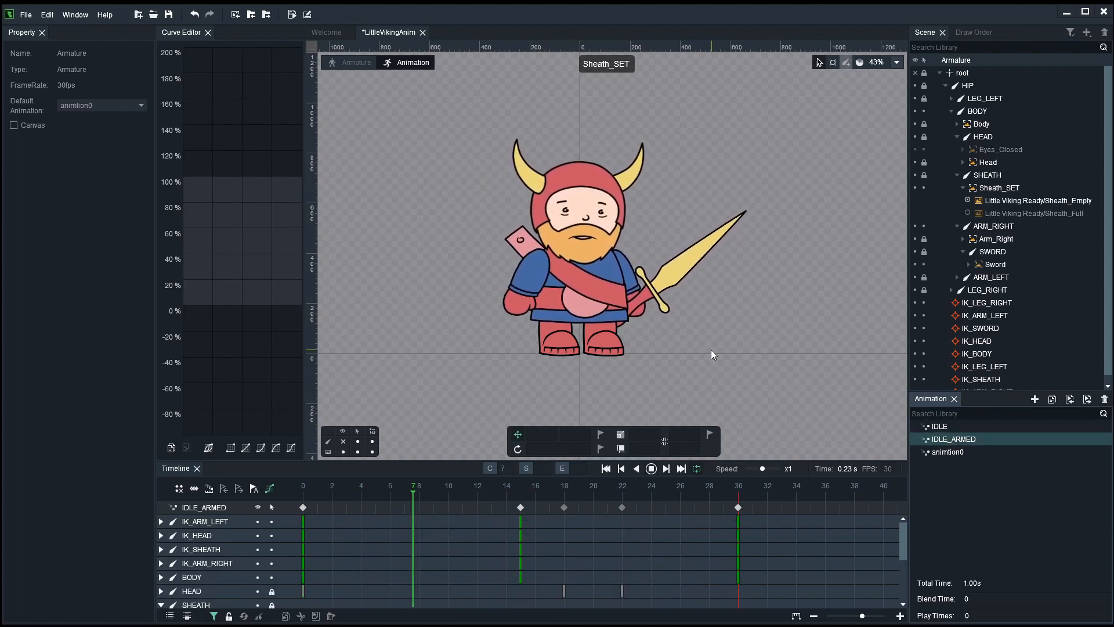
key(space)
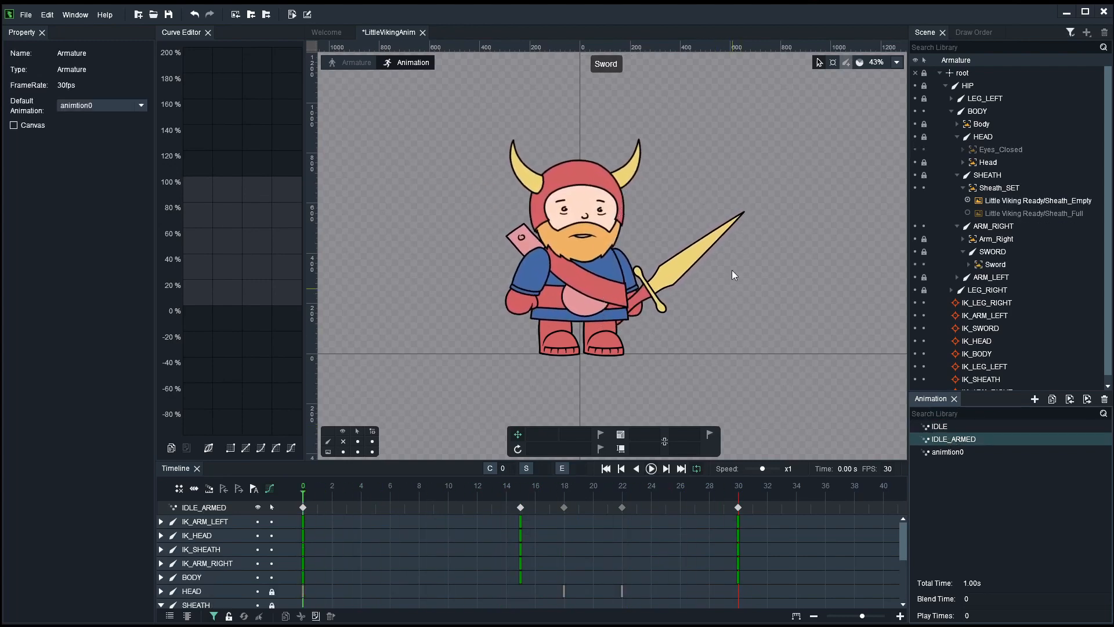
Step: Show the bones and key the IK_SWORD target's translation at frames 0 and 30
click(344, 442)
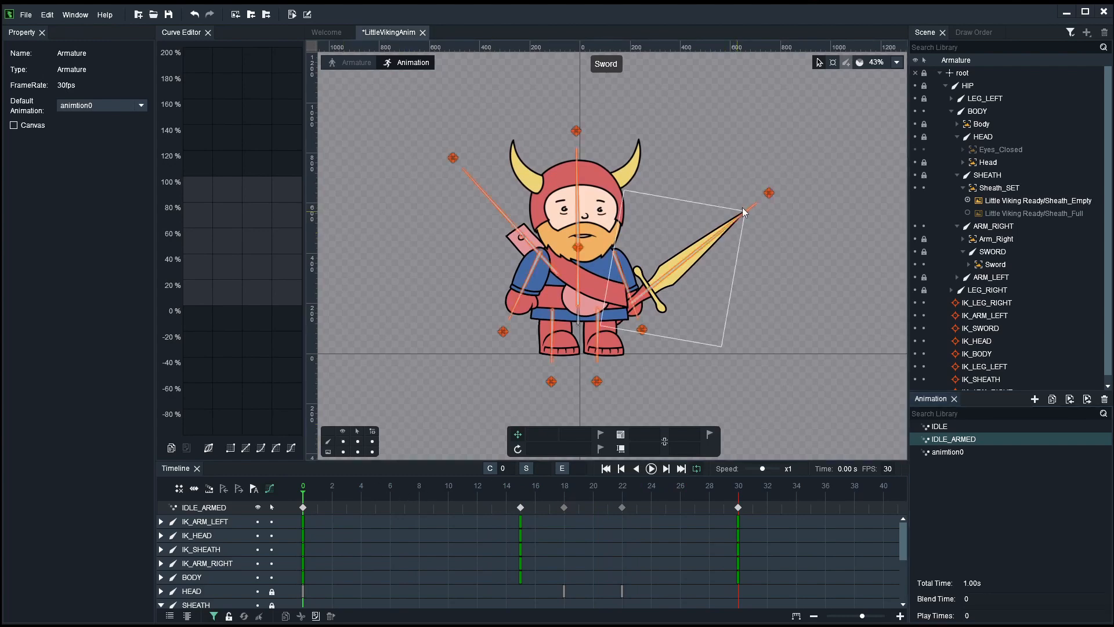
click(769, 192)
click(314, 489)
click(303, 489)
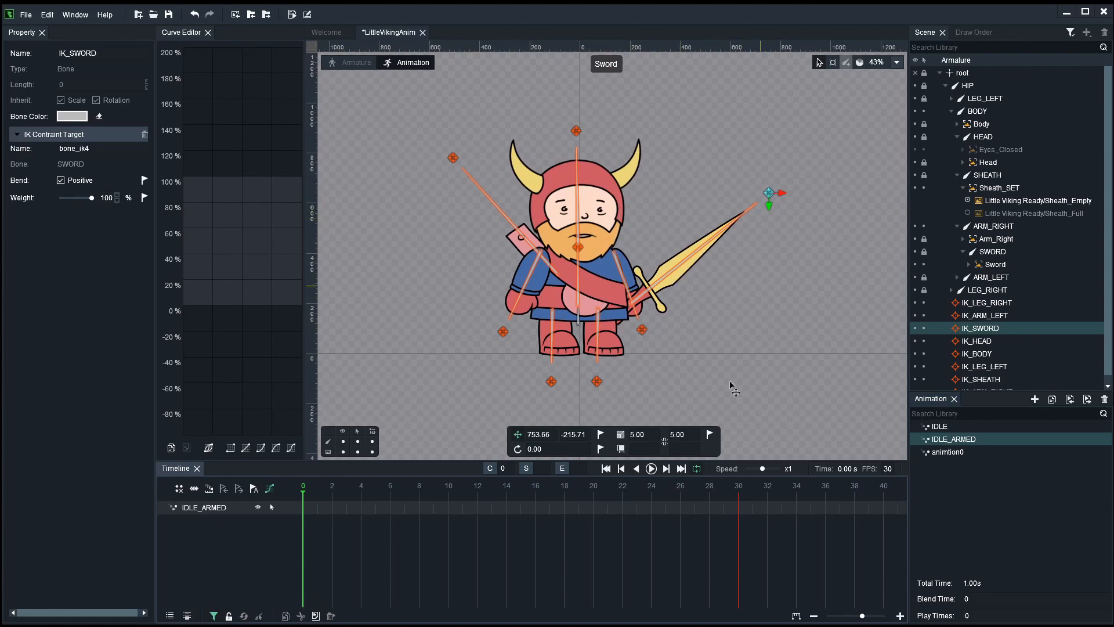
click(601, 435)
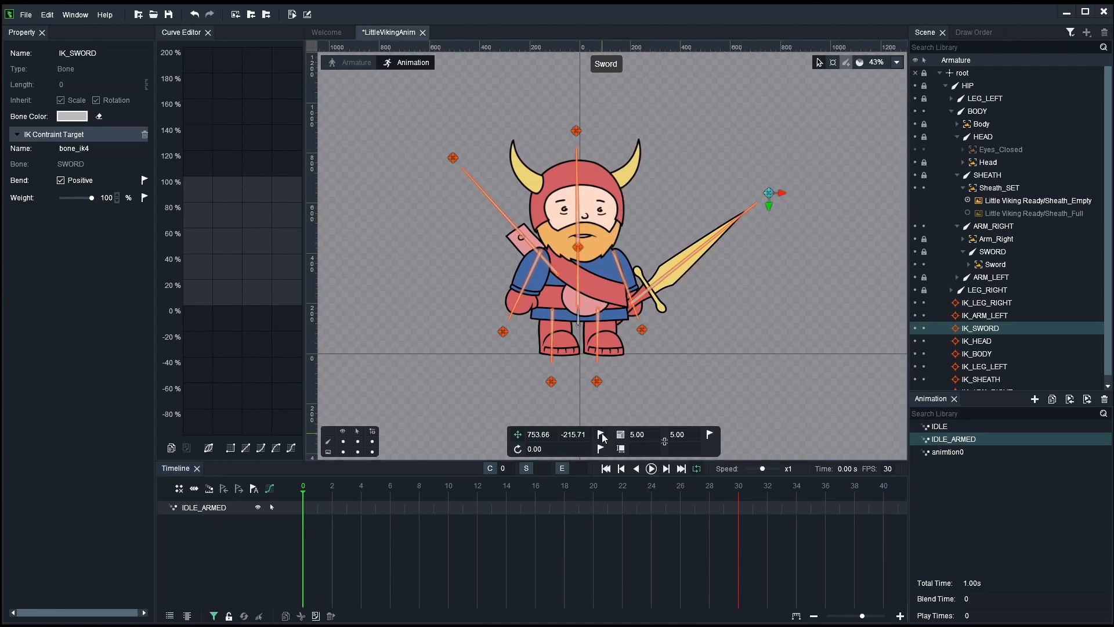
click(738, 486)
click(601, 435)
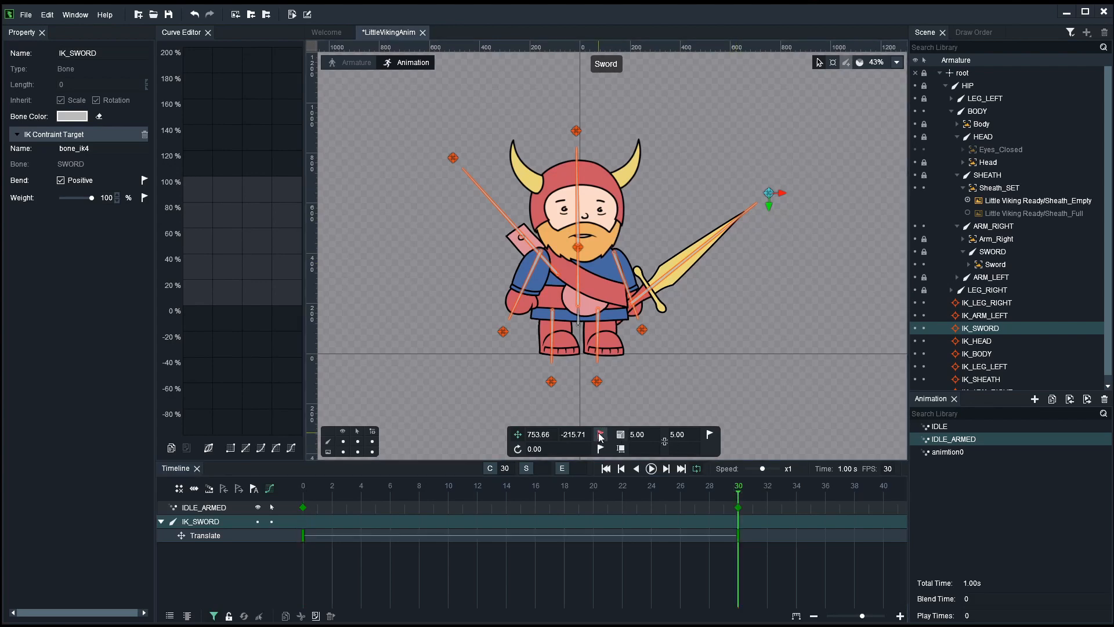
Step: At frame 15, move the IK_SWORD target up and slightly inward to about 732.83, -250.43 and key its translation
drag(483, 492, 520, 493)
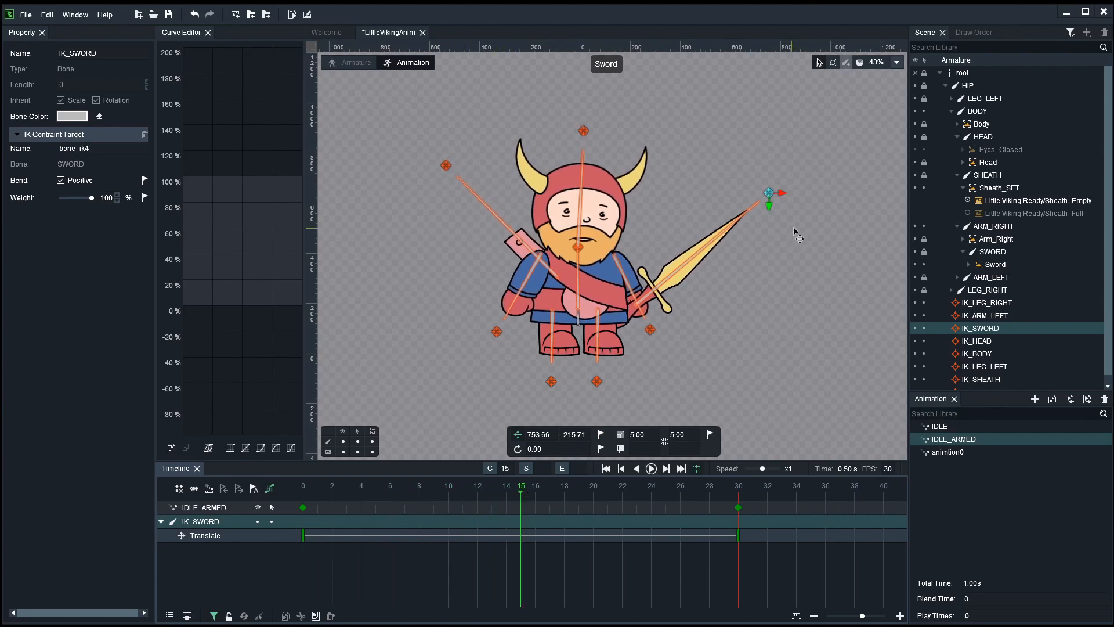
drag(805, 229, 800, 219)
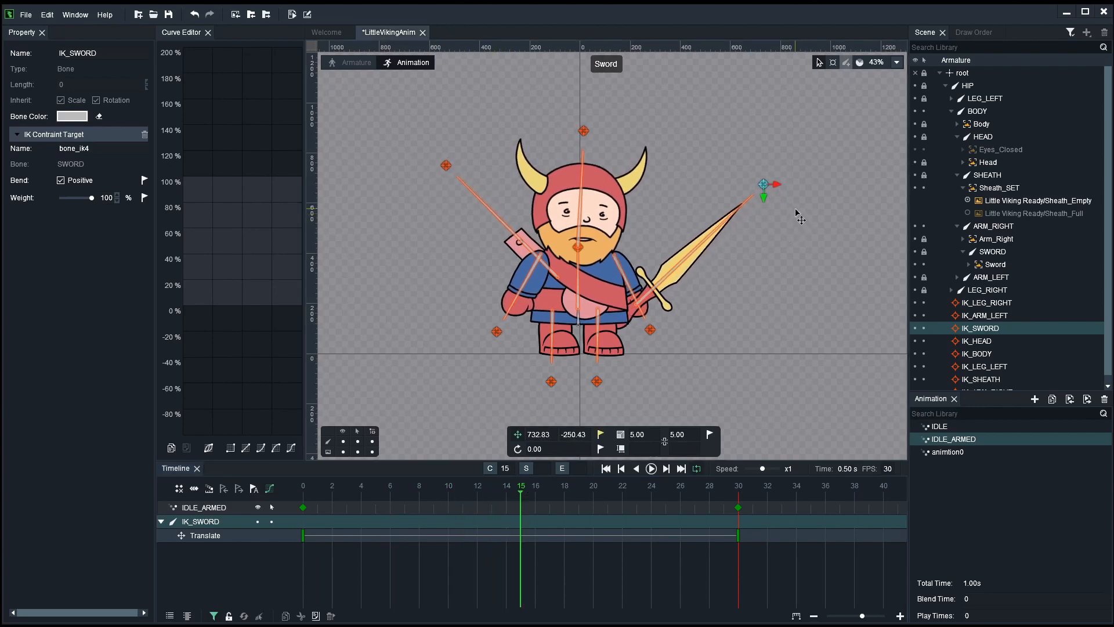
click(601, 434)
Step: Preview the IDLE_ARMED animation from frame 0 with the bones hidden, then stop playback and return to frame 0
click(303, 493)
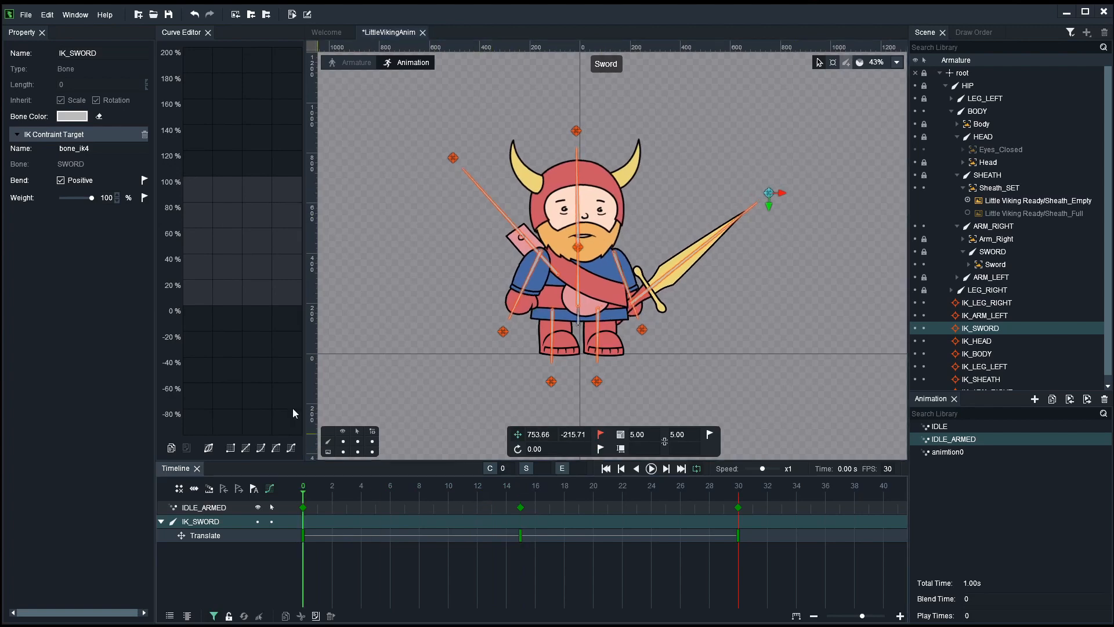
click(356, 362)
key(space)
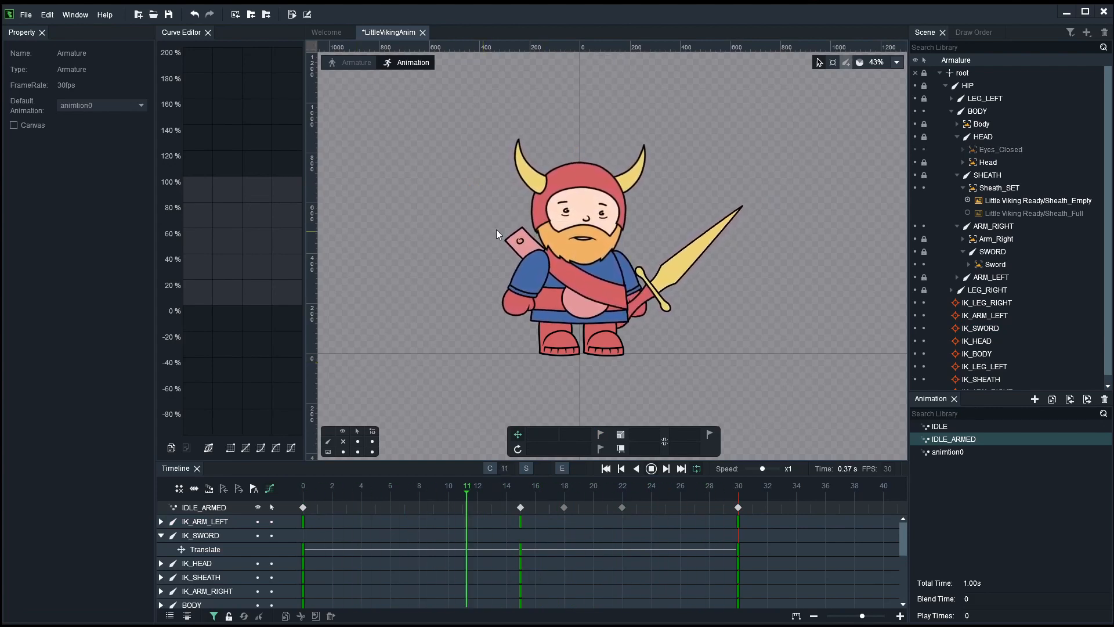
scroll(496, 229, down, 3)
drag(695, 267, 724, 236)
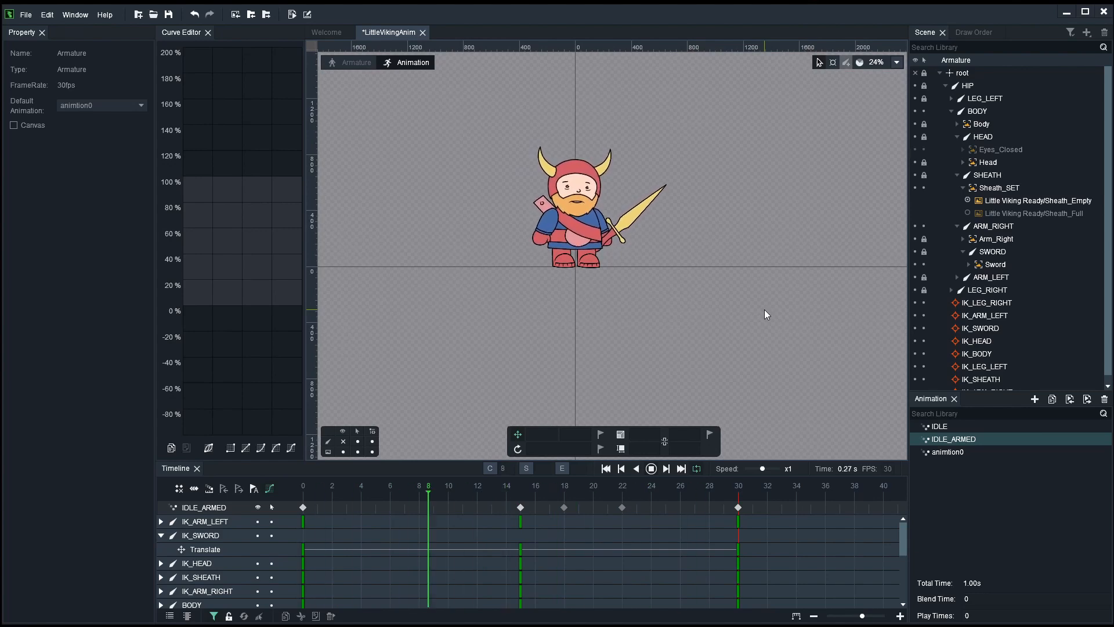
scroll(726, 312, up, 5)
key(Return)
click(303, 492)
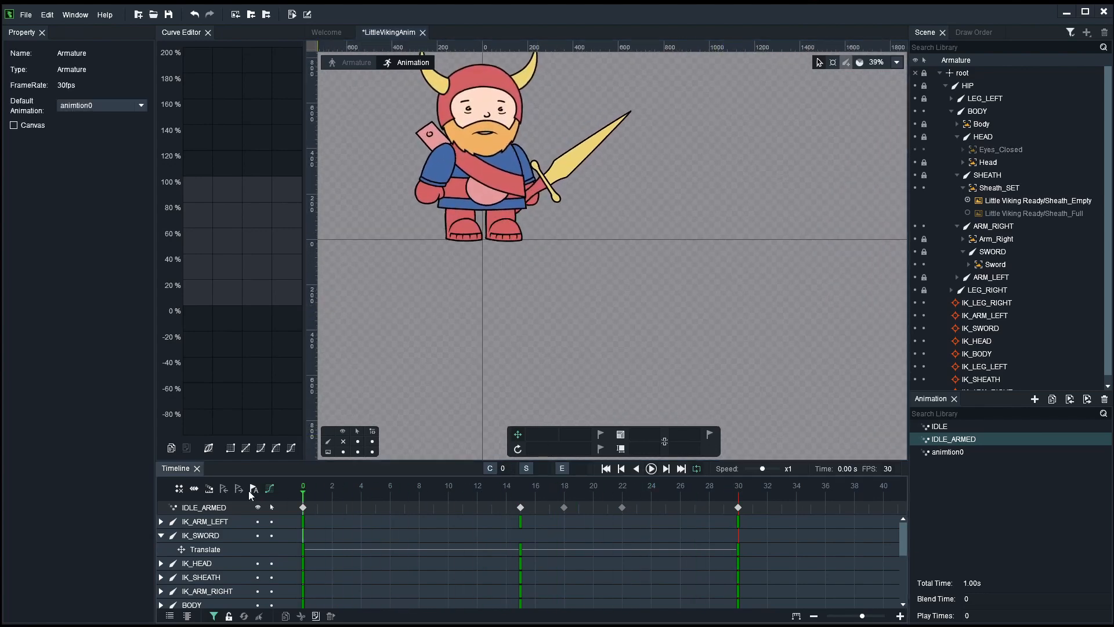
Step: Save the project and clone the IDLE animation again
key(ctrl+s)
drag(612, 291, 704, 371)
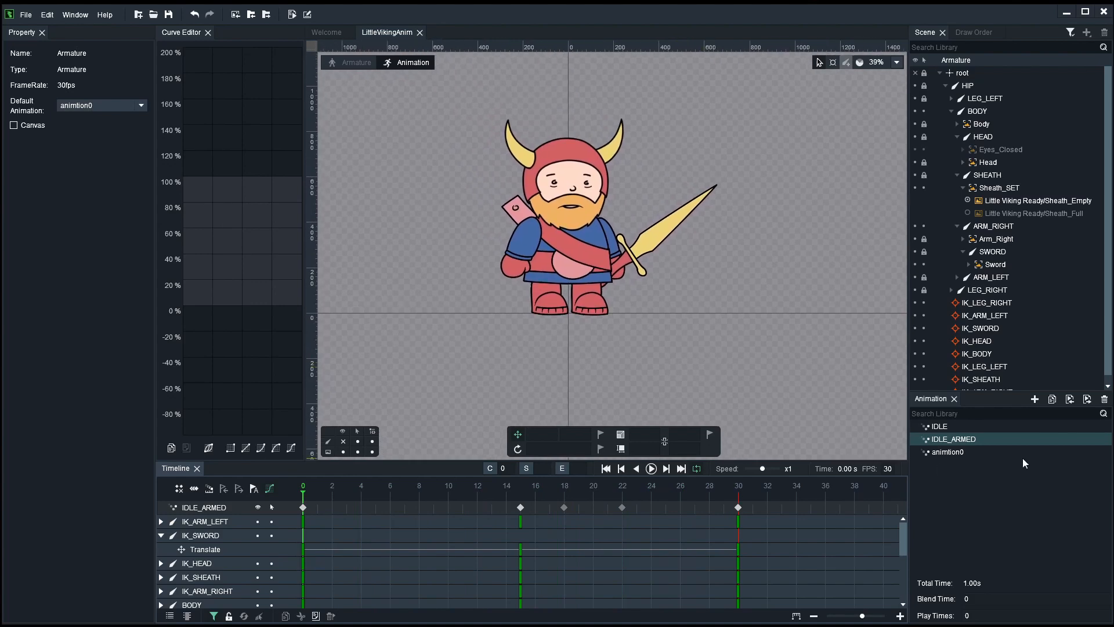
click(942, 425)
right_click(942, 425)
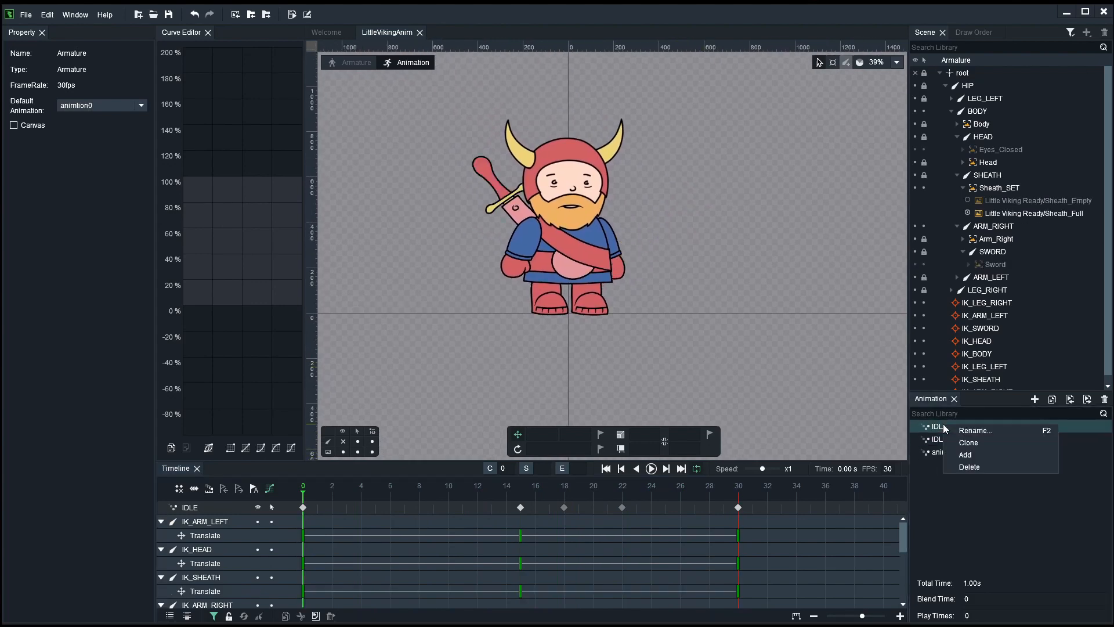
click(973, 444)
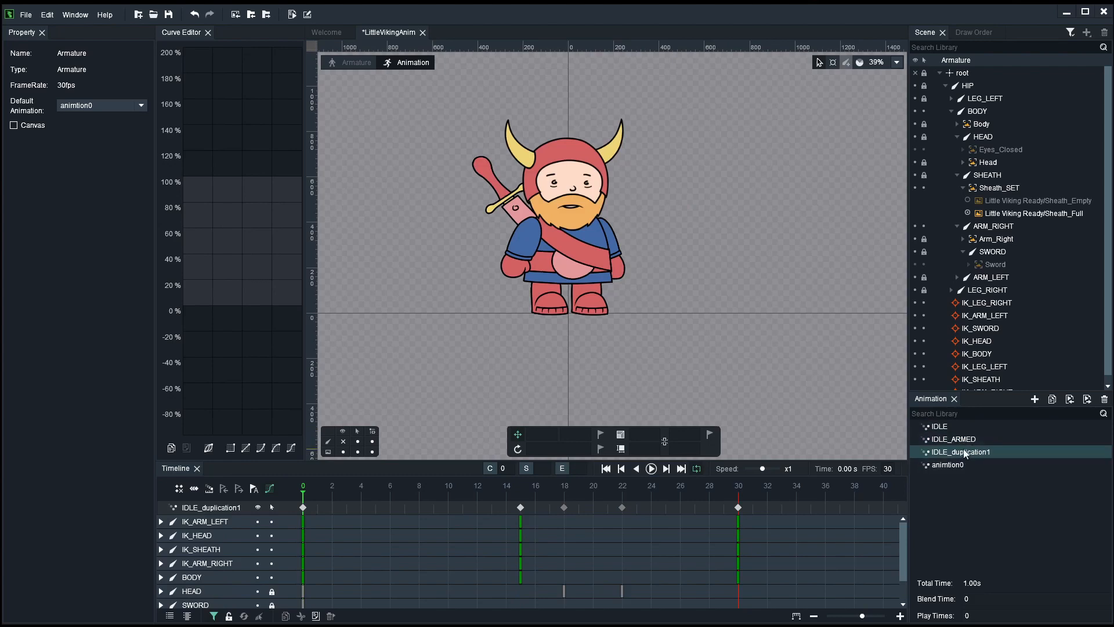
Step: Rename the new IDLE duplicate as WALK
double_click(964, 451)
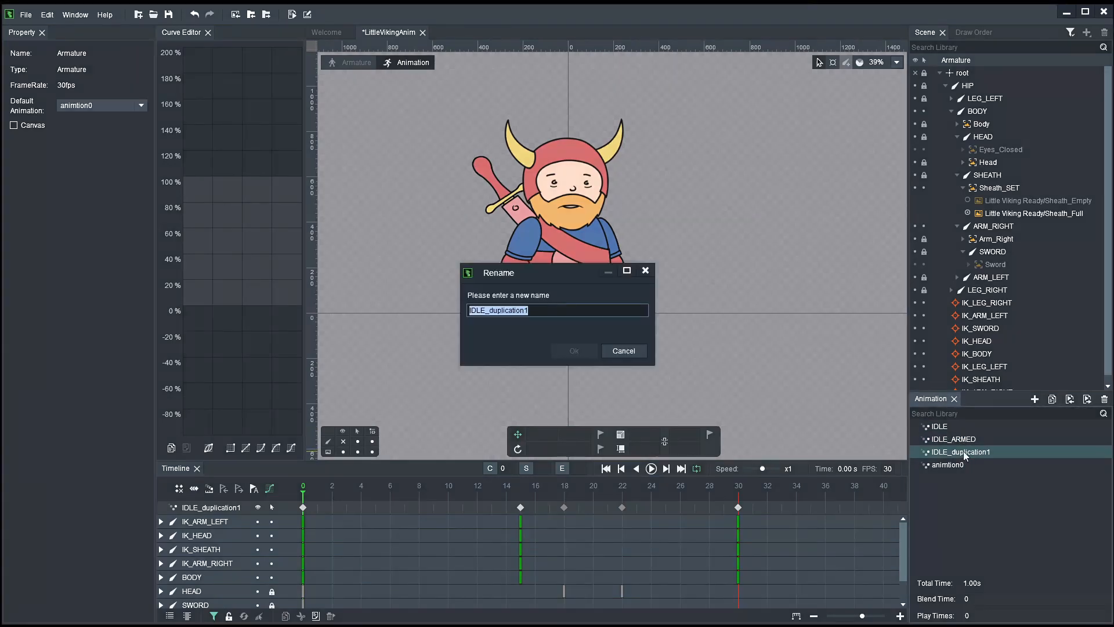
text(WALK)
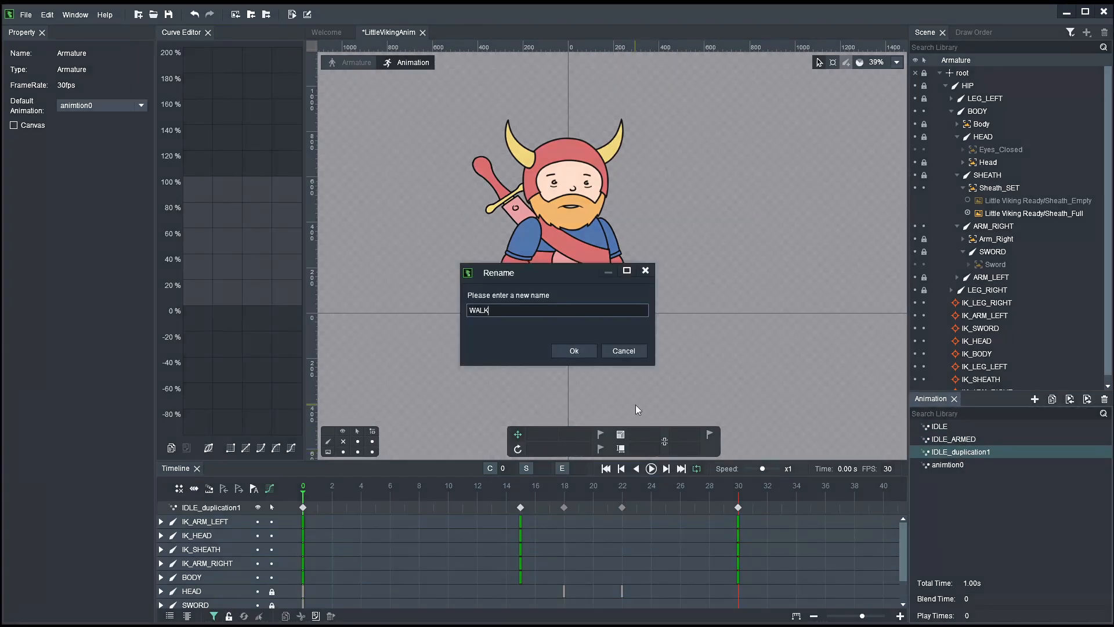
click(575, 351)
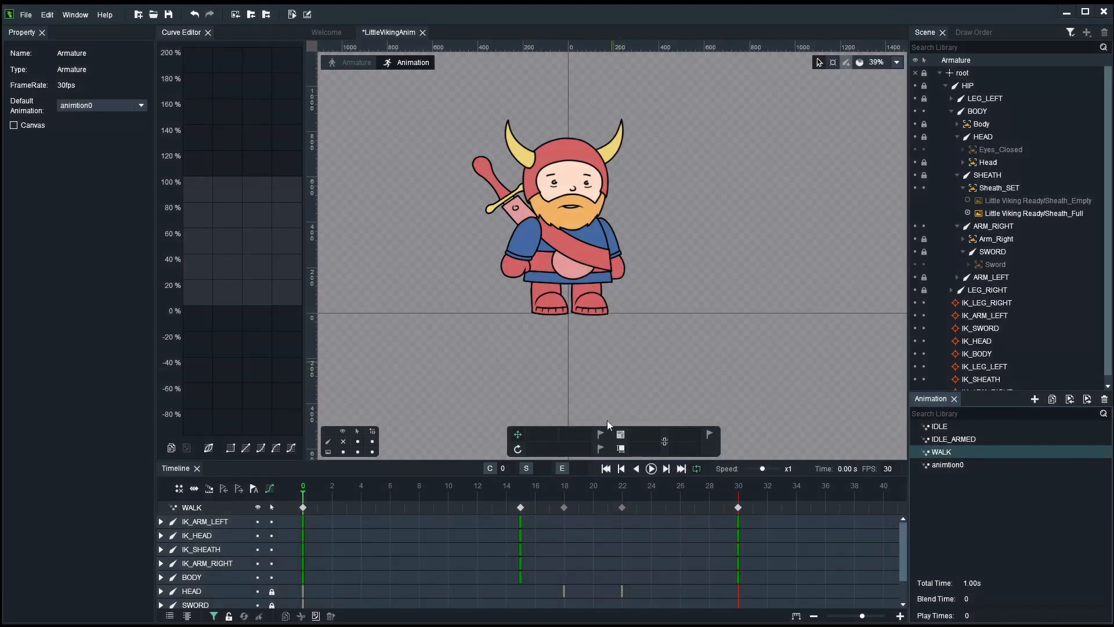
Step: Enlarge the timeline area and delete all WALK keyframes at frames 15, 18 and 22
drag(460, 451, 463, 387)
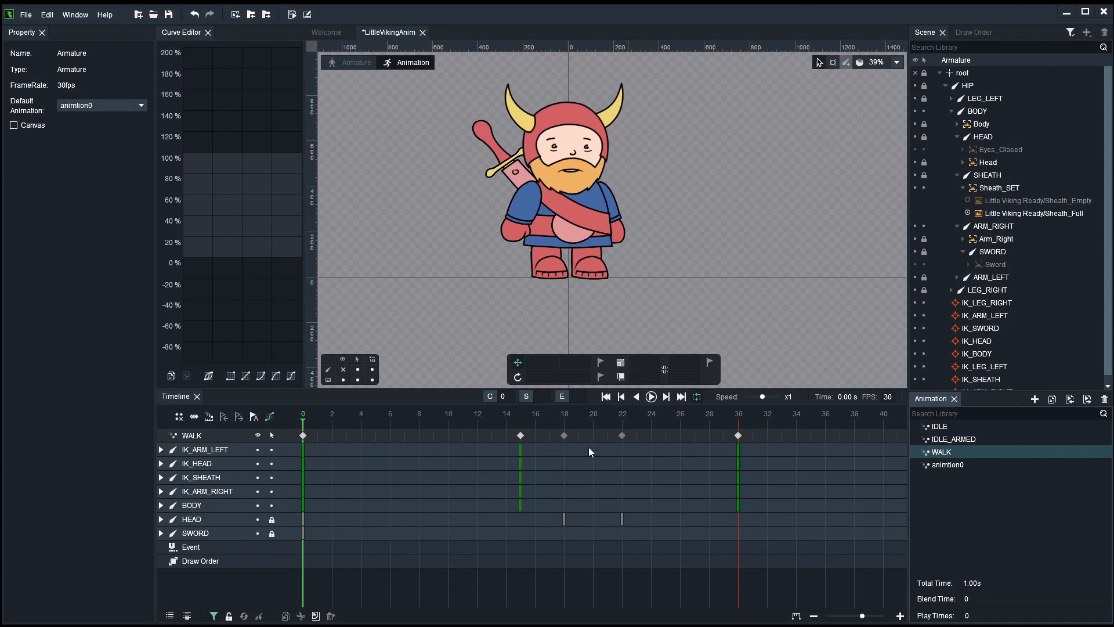
click(522, 436)
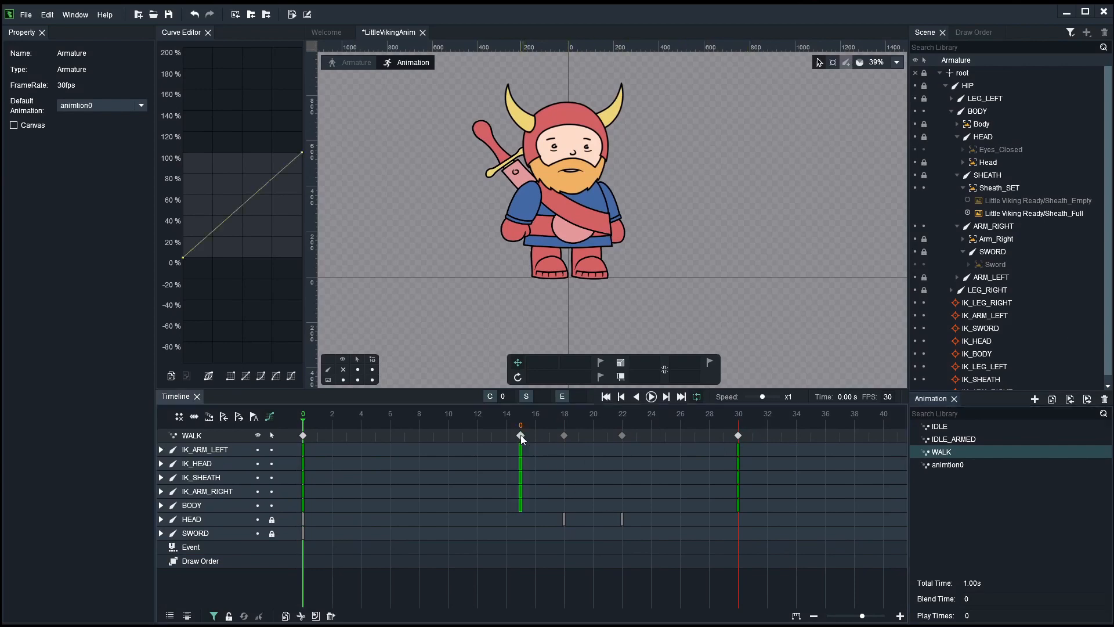
key(Delete)
click(563, 436)
key(Delete)
click(623, 436)
key(Delete)
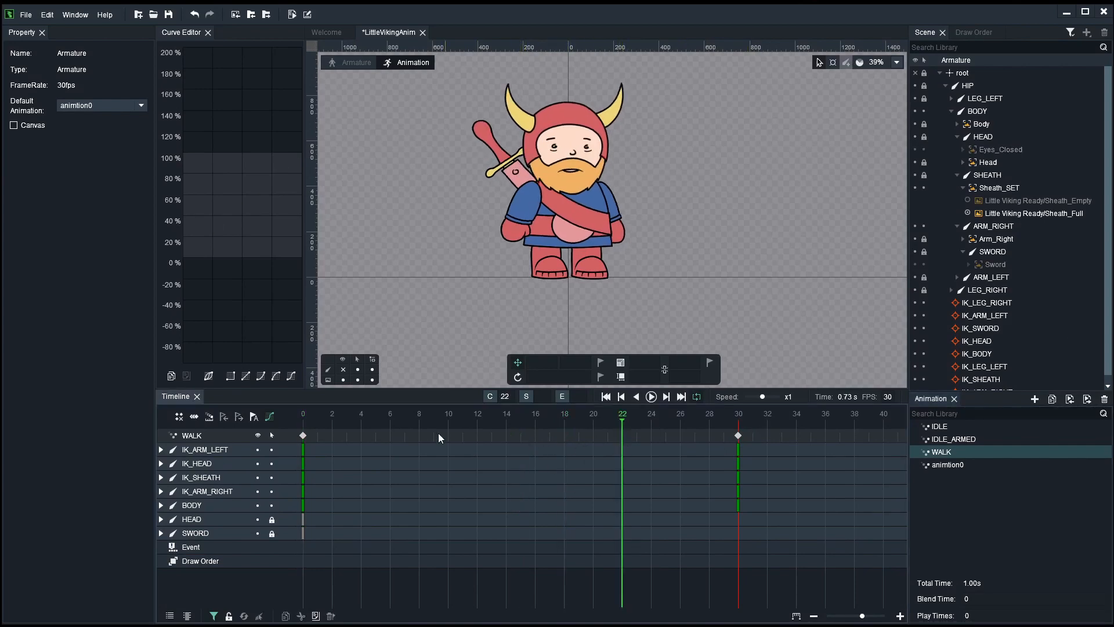
Step: Copy all WALK keyframes from frame 0 and paste them at frame 15
drag(346, 414, 306, 411)
scroll(650, 141, up, 3)
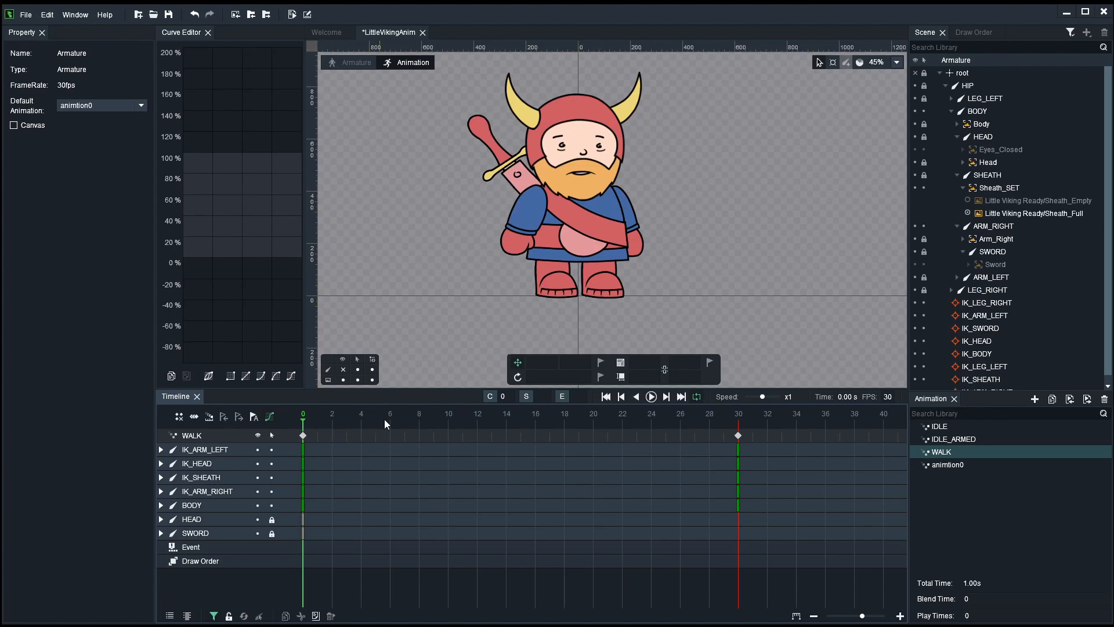
click(522, 417)
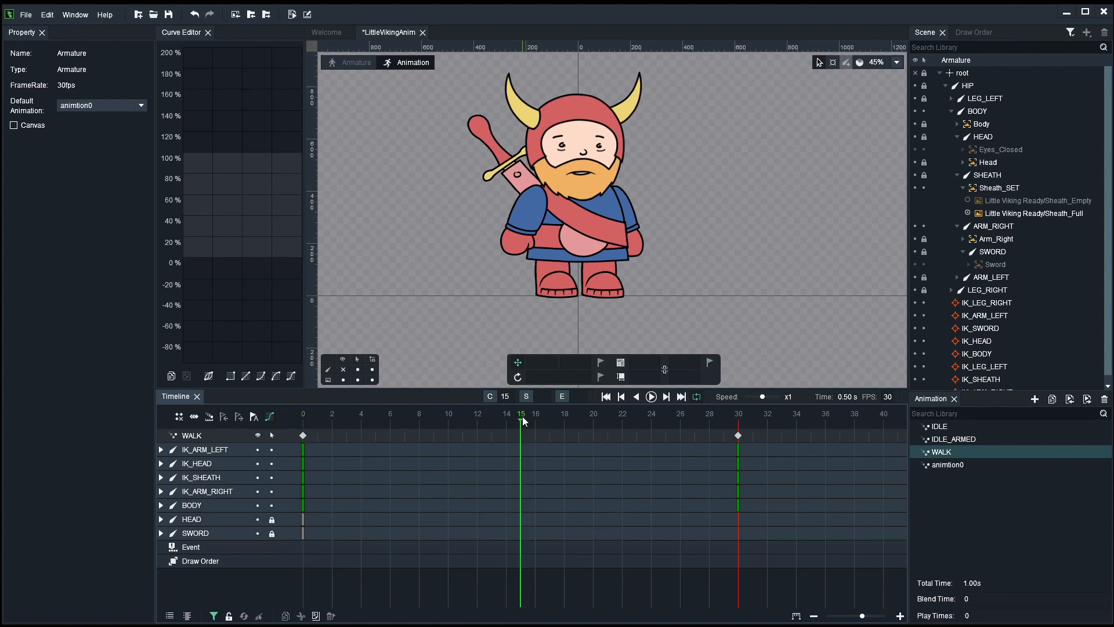
click(303, 436)
right_click(304, 447)
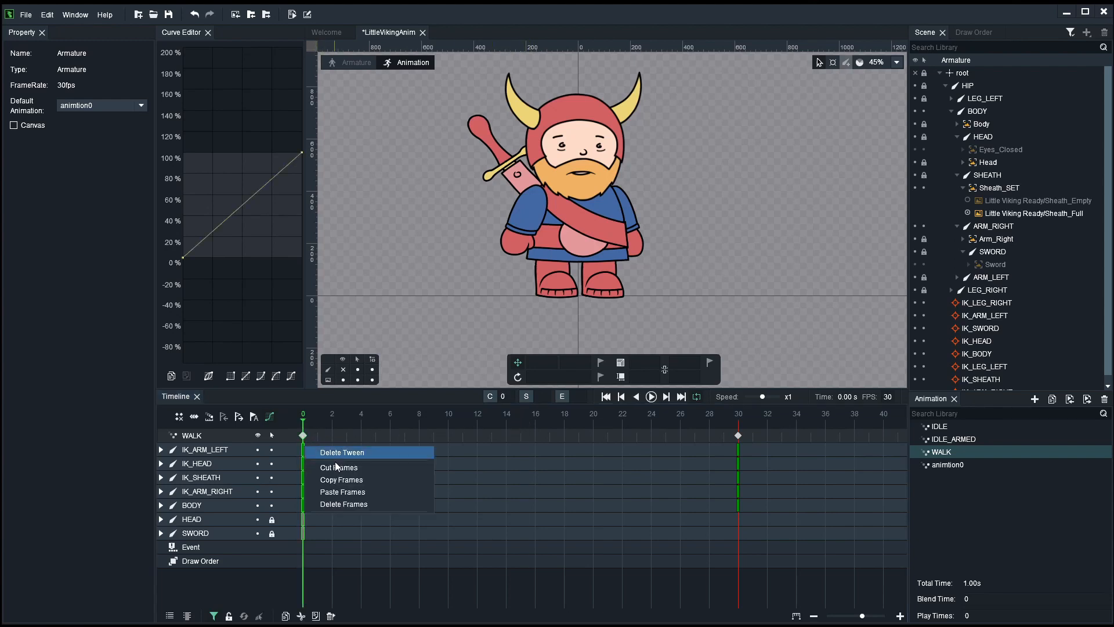
click(426, 467)
click(518, 417)
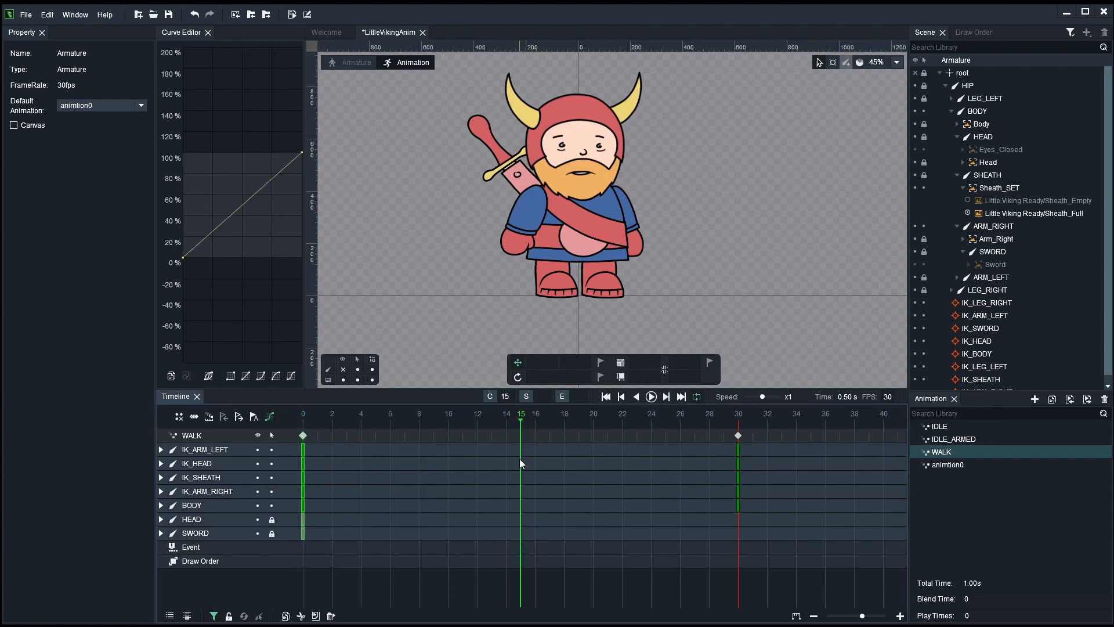
right_click(520, 460)
click(546, 493)
Step: Move from frame 0 to frame 7 of WALK and show the bones over the character
click(390, 415)
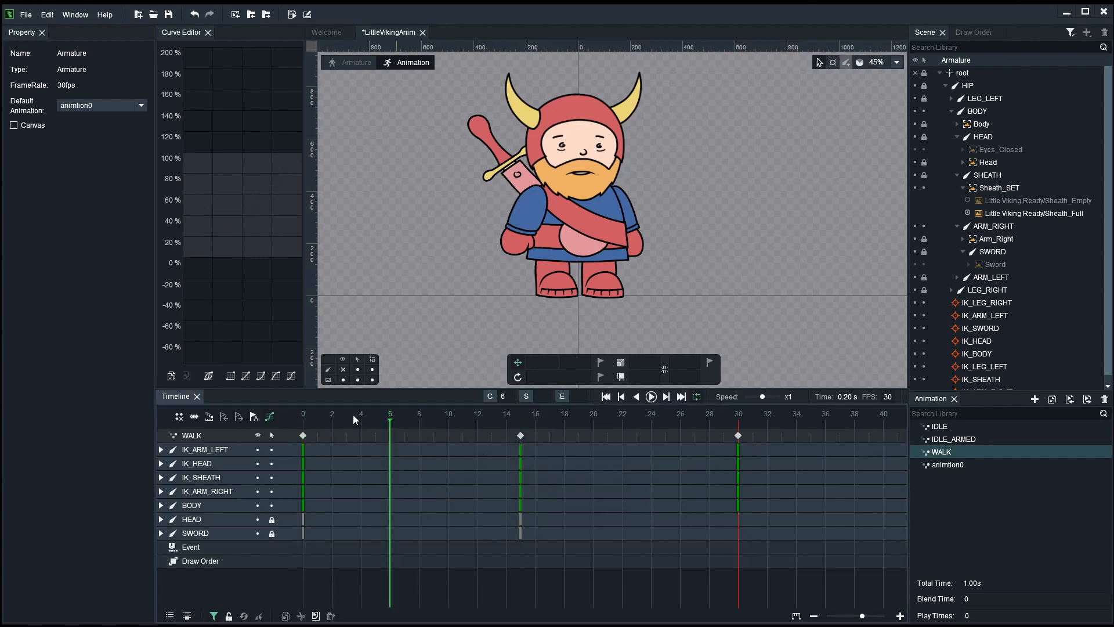
click(302, 416)
drag(315, 416, 292, 413)
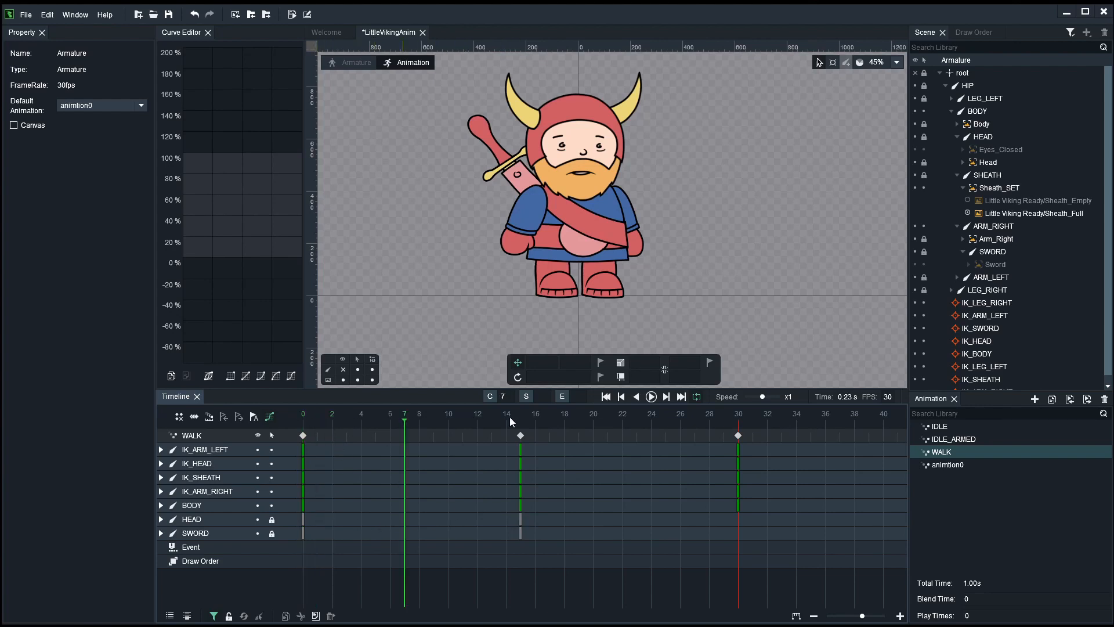
drag(345, 419, 402, 427)
scroll(574, 317, up, 2)
click(344, 369)
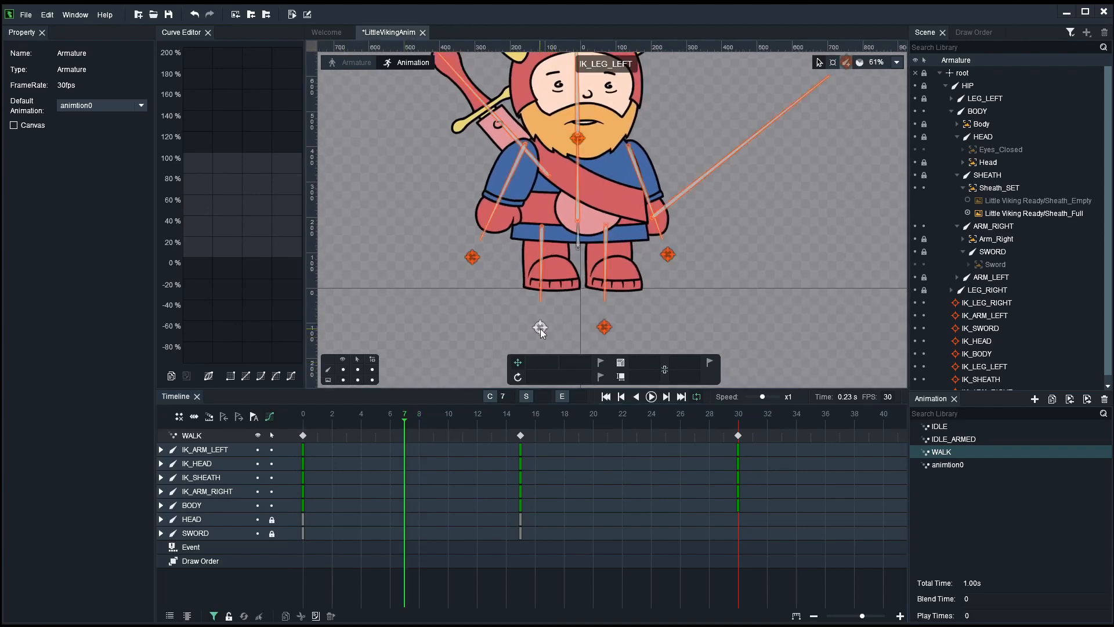
Step: Key the translation of IK_LEG_LEFT in its resting position at frames 0, 30 and 15
drag(541, 328, 564, 329)
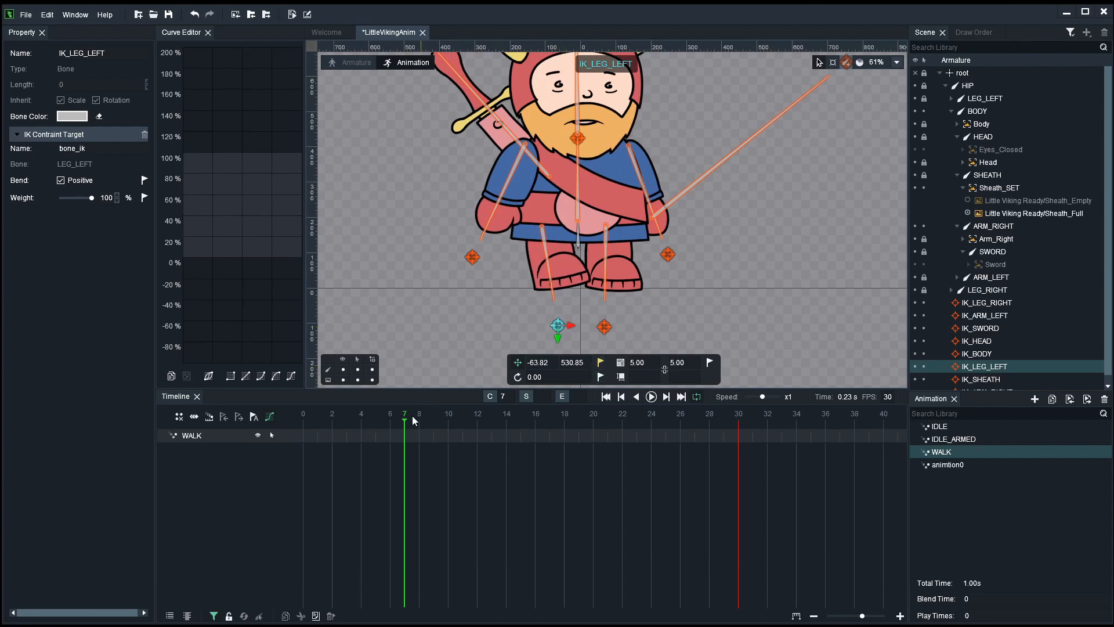
drag(410, 417, 287, 413)
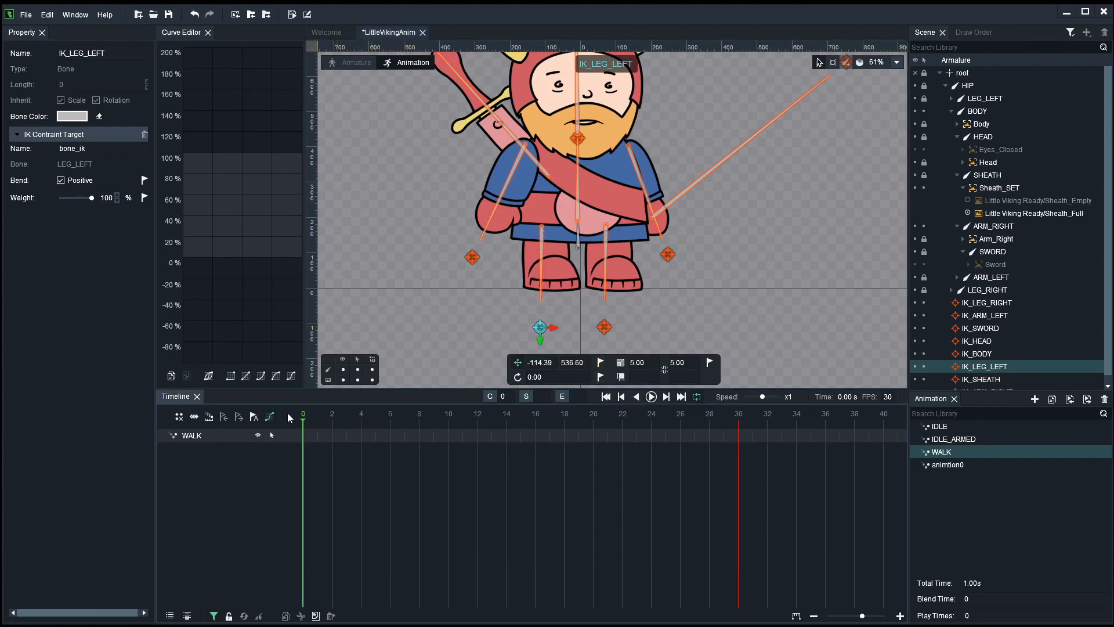
click(601, 362)
click(738, 413)
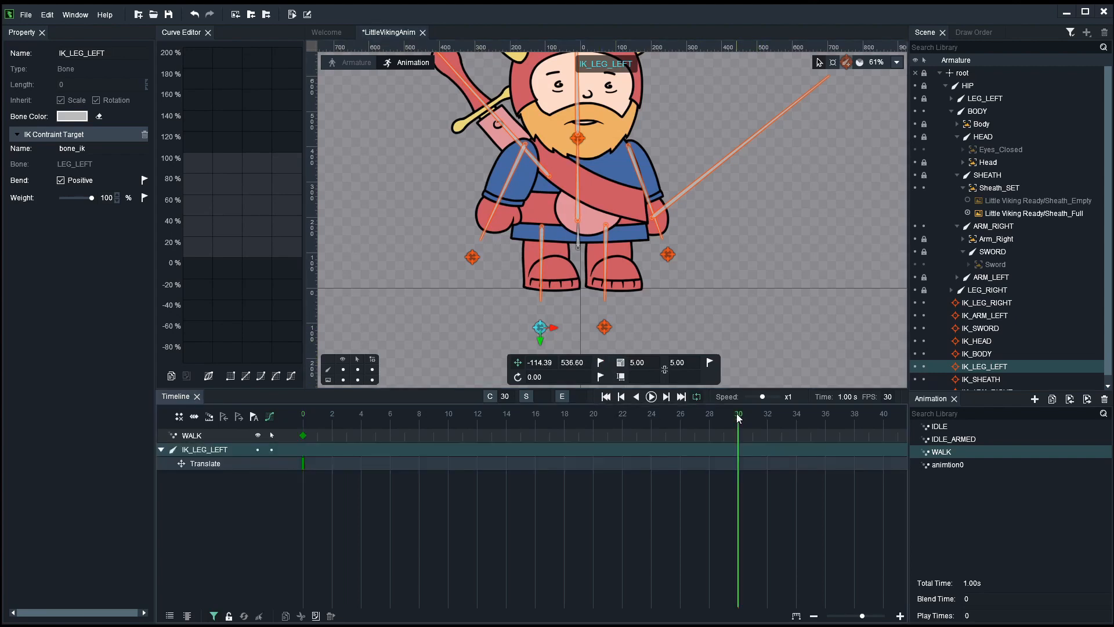
click(600, 362)
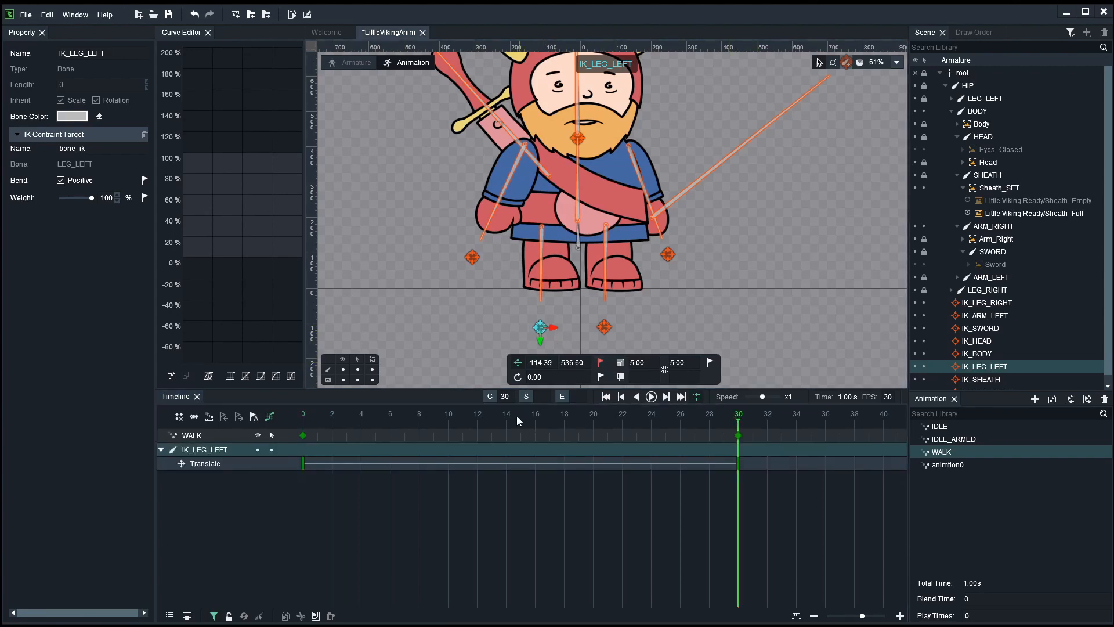
click(517, 414)
click(599, 363)
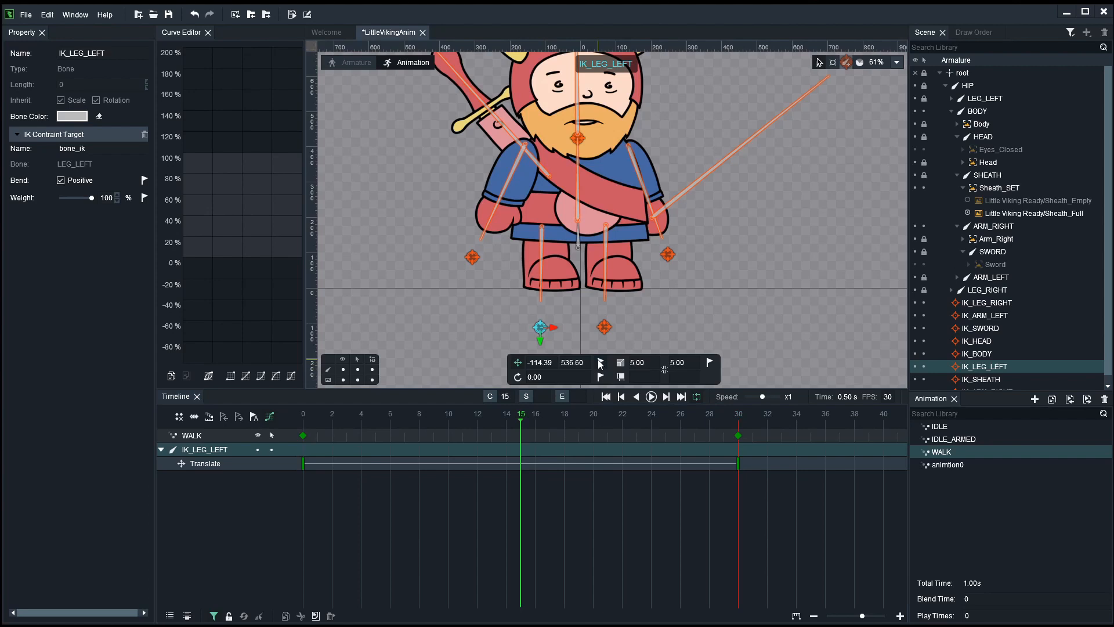
Step: Key the translation of IK_LEG_RIGHT in its resting position at frames 0, 15 and 30
click(601, 330)
drag(504, 419, 270, 417)
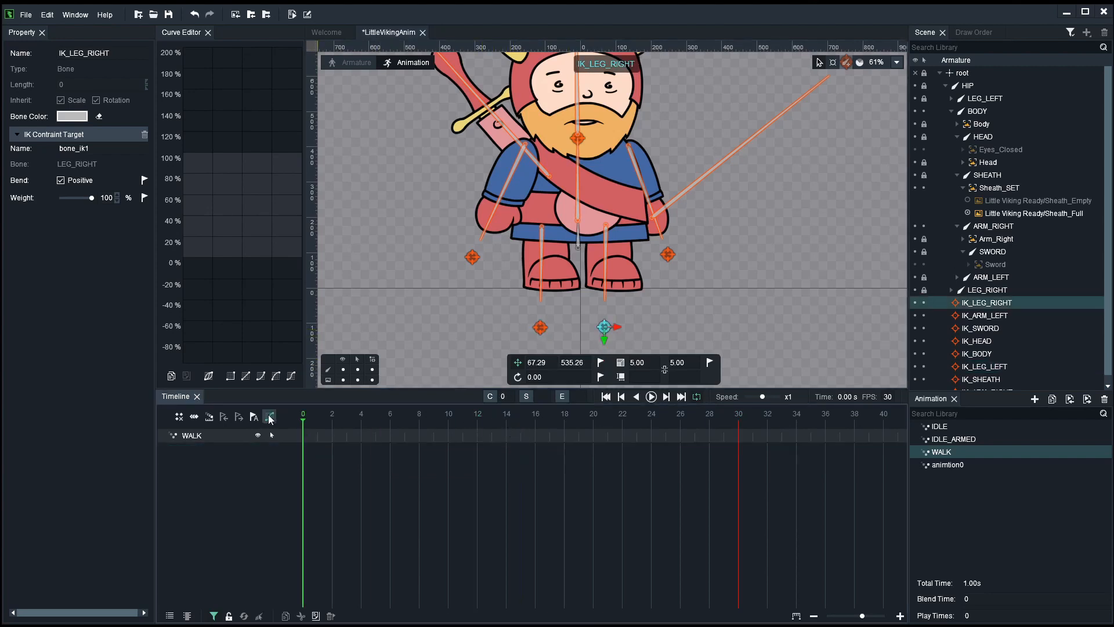
click(600, 363)
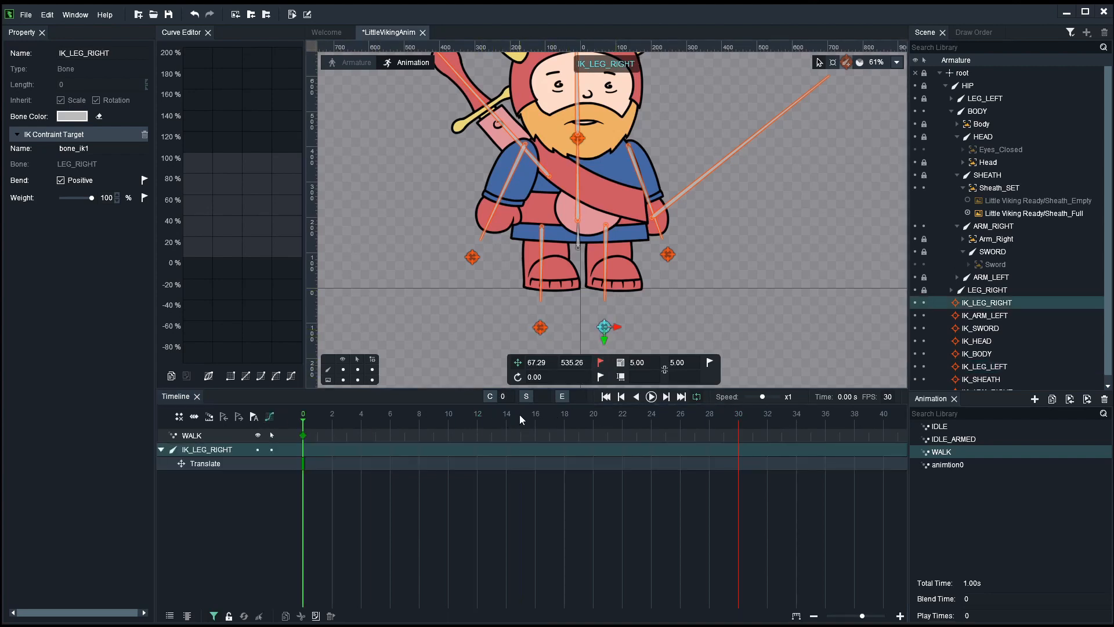
click(520, 414)
click(601, 362)
click(735, 420)
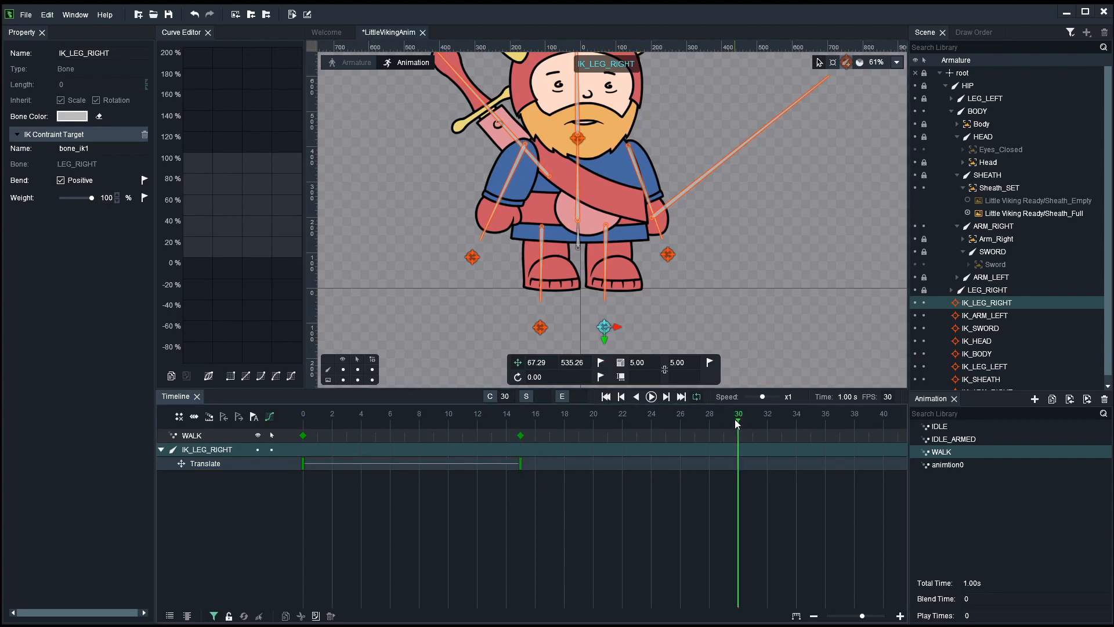
click(601, 363)
Step: At frame 7, move both leg IK targets inward, with IK_LEG_RIGHT at X about 1.5, and key their translations
mouse_move(405, 423)
mouse_down()
mouse_move(295, 420)
mouse_move(404, 423)
mouse_up()
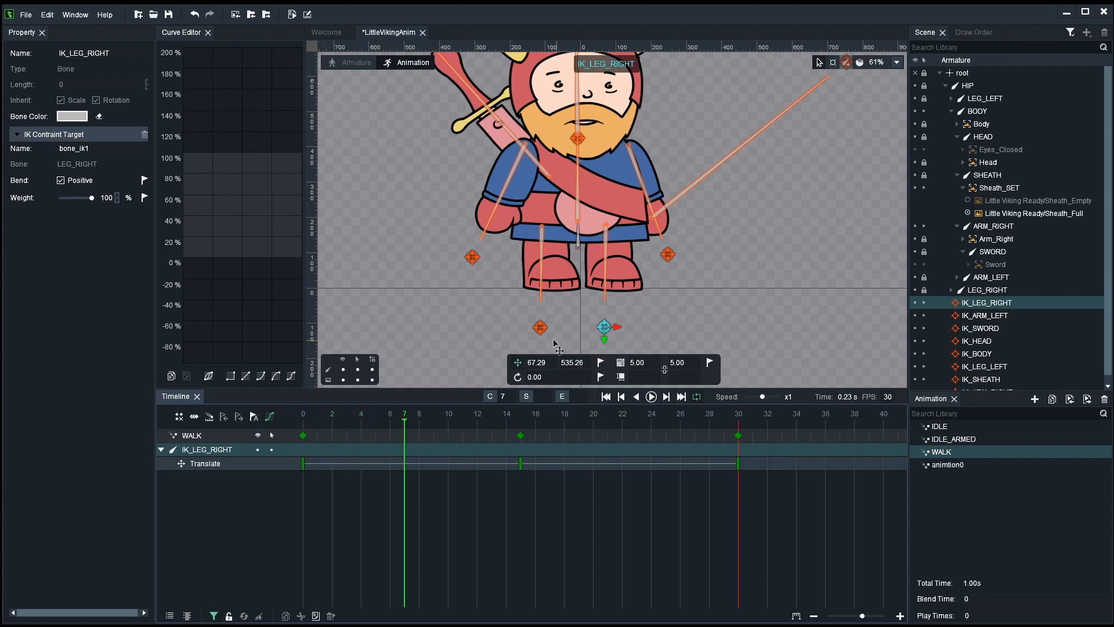
click(540, 328)
drag(555, 325, 592, 327)
click(604, 327)
click(600, 362)
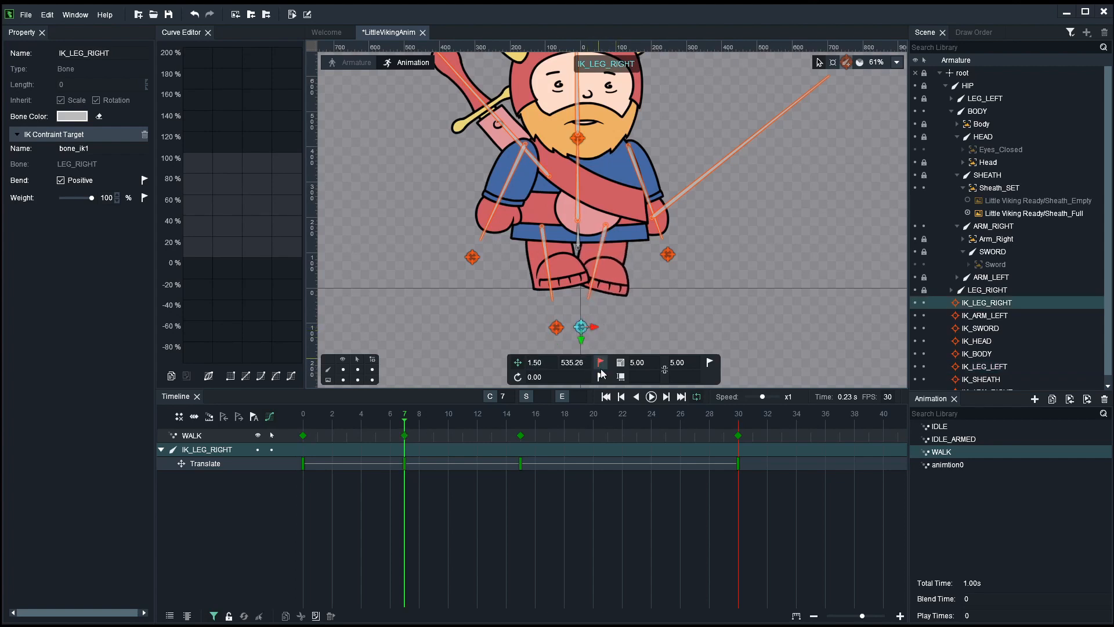
Step: At frame 23, move IK_LEG_RIGHT outward to X about 118 and IK_LEG_LEFT to X about -180, keying both translations
mouse_move(607, 420)
mouse_down()
mouse_move(628, 420)
mouse_move(607, 421)
mouse_up()
drag(531, 422, 631, 434)
drag(617, 327, 644, 327)
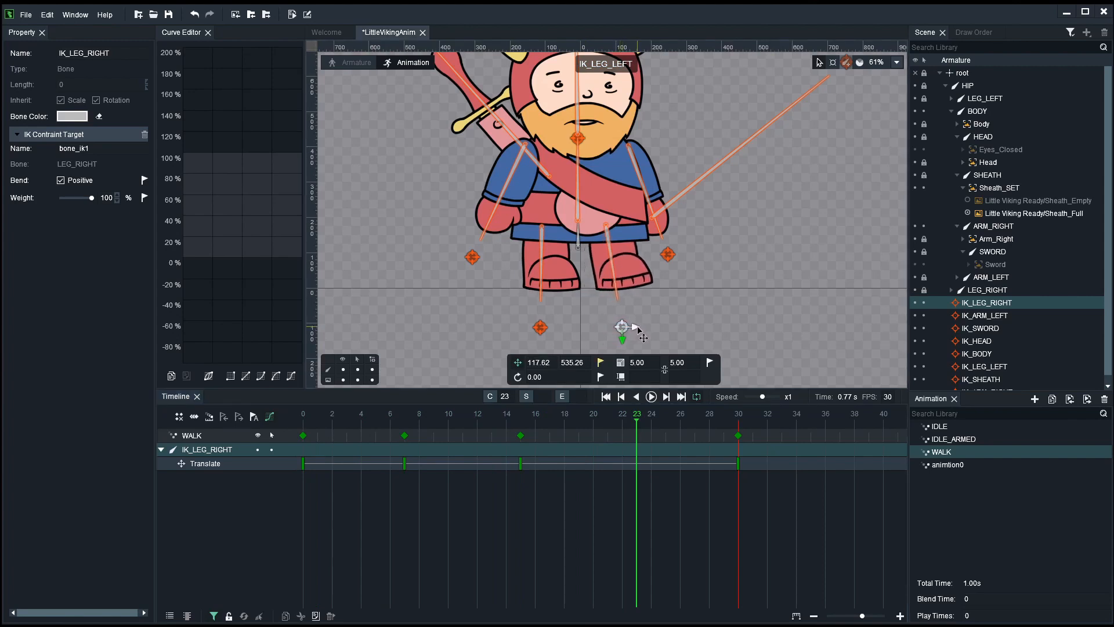
click(540, 327)
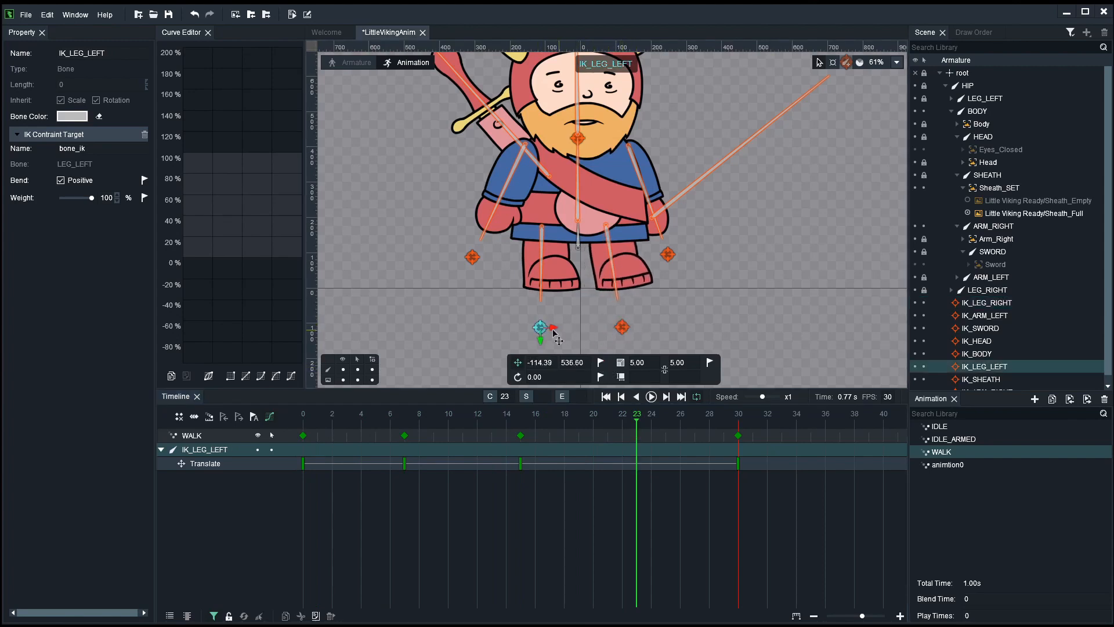
drag(551, 326, 529, 333)
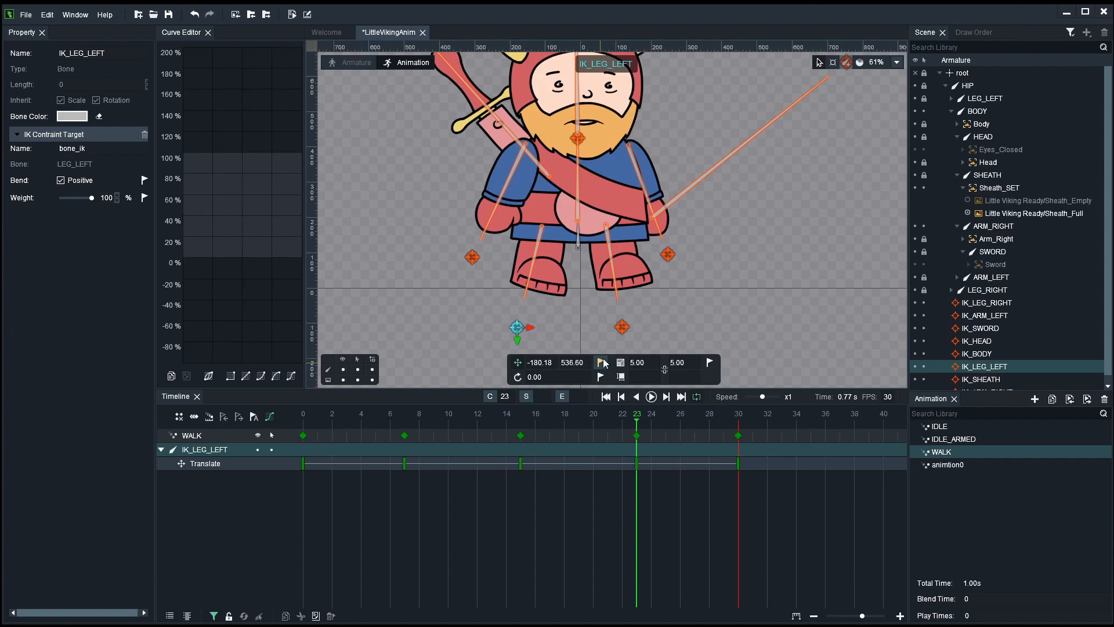
Step: Preview the WALK leg motion from frame 0, with the whole character in view, then stop playback
scroll(730, 299, down, 3)
drag(734, 295, 724, 299)
click(284, 414)
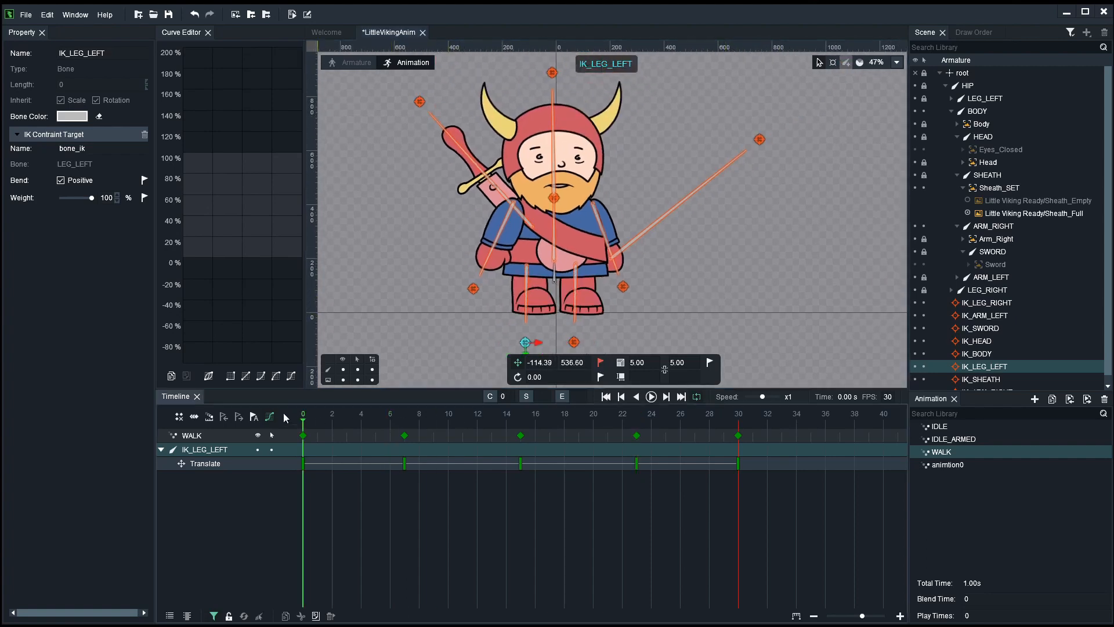
key(Return)
click(409, 242)
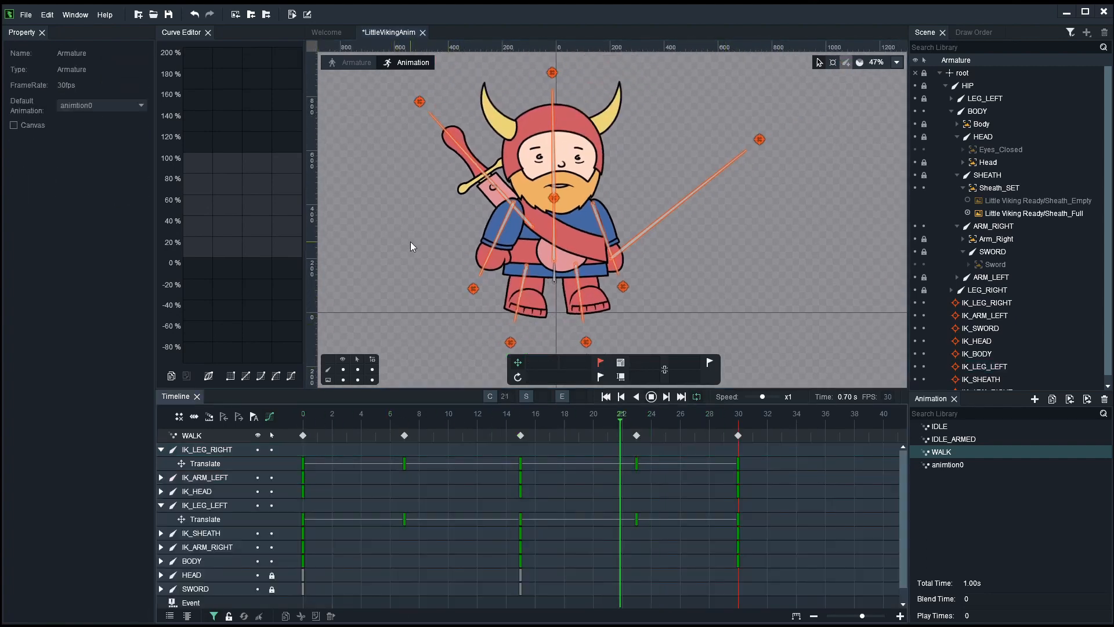
key(Return)
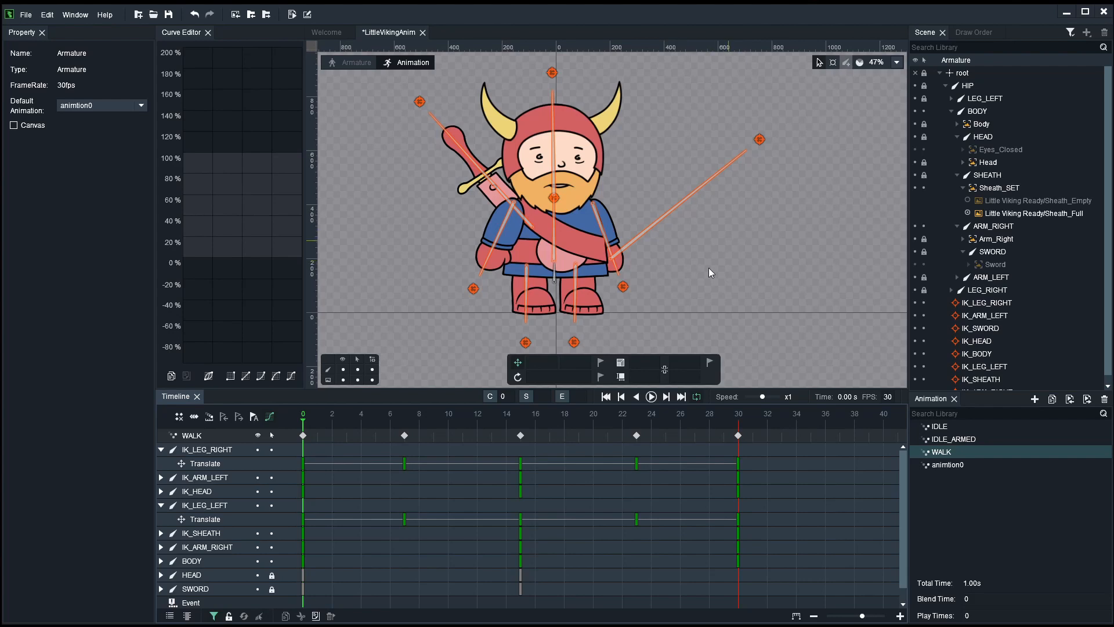
Step: At frame 7, lower the BODY bone to a translate X of about 64.8 and key its translation
click(979, 111)
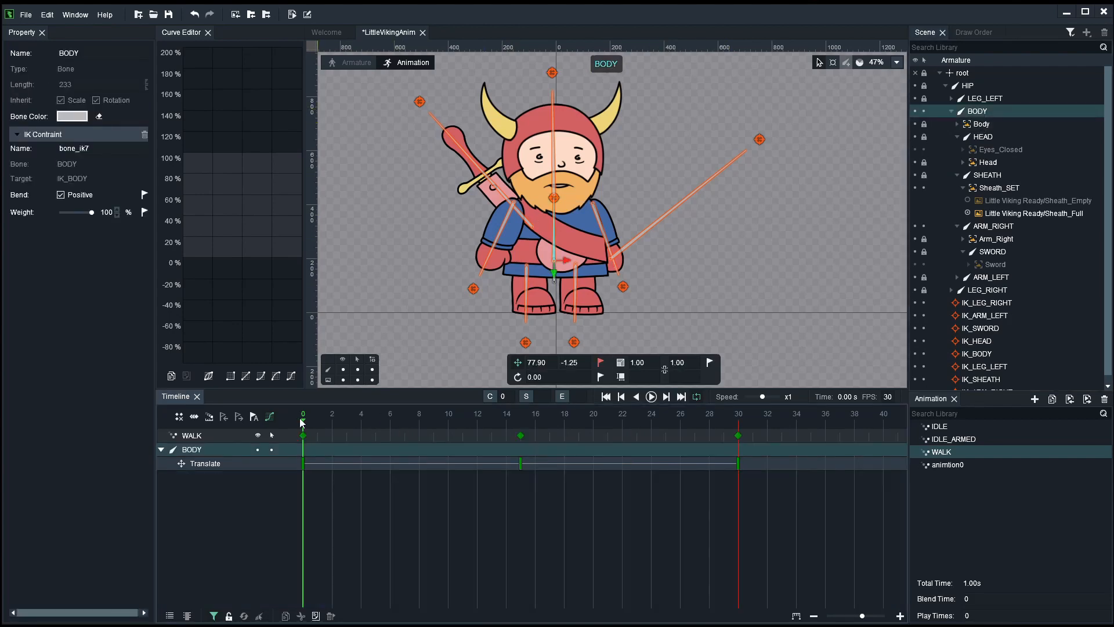
drag(312, 413, 406, 427)
scroll(603, 303, up, 5)
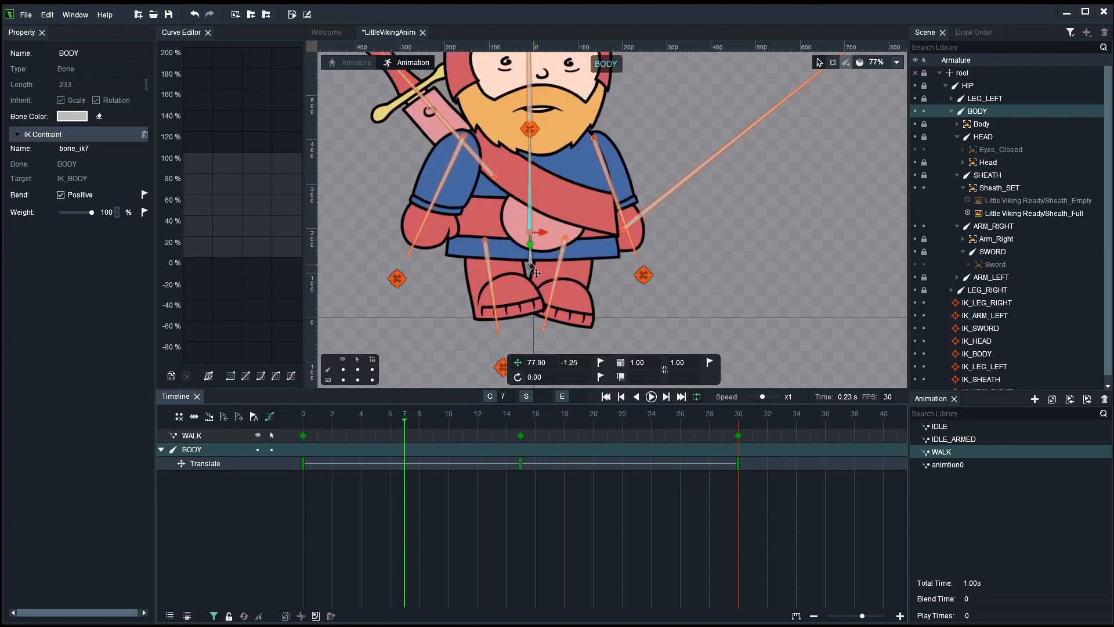
drag(535, 258, 535, 263)
click(600, 362)
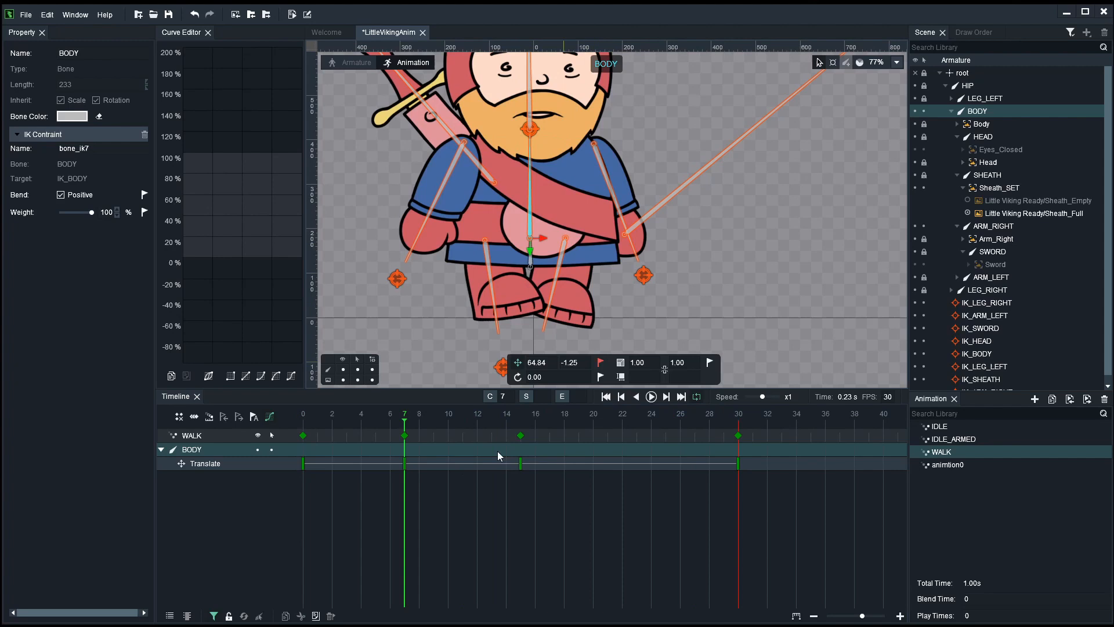
Step: Copy the BODY translation keyframe from frame 7 and paste it at frame 23
click(405, 464)
right_click(405, 464)
click(476, 498)
click(593, 422)
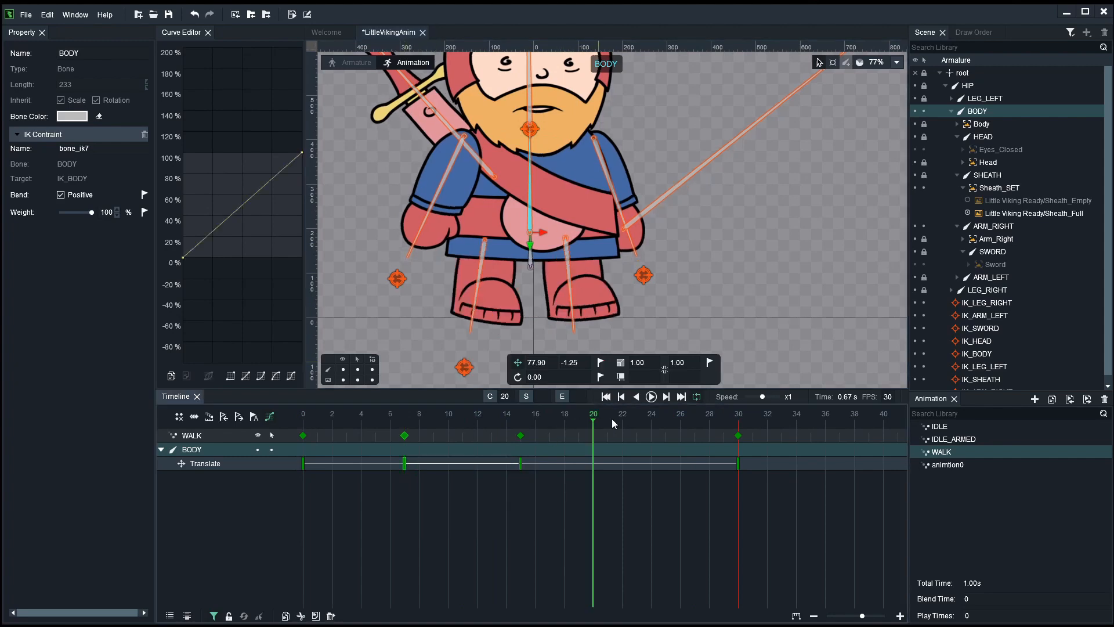
drag(611, 419, 636, 419)
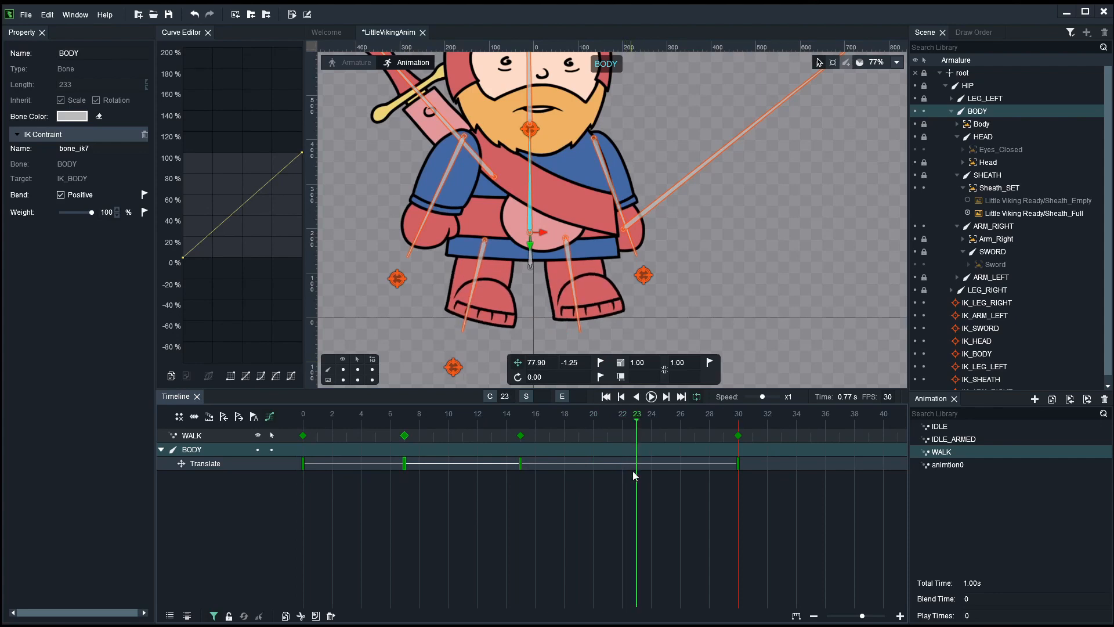
right_click(635, 463)
click(660, 496)
Step: Preview the WALK cycle with the bones hidden, then stop playback and return to frame 0
scroll(759, 264, down, 4)
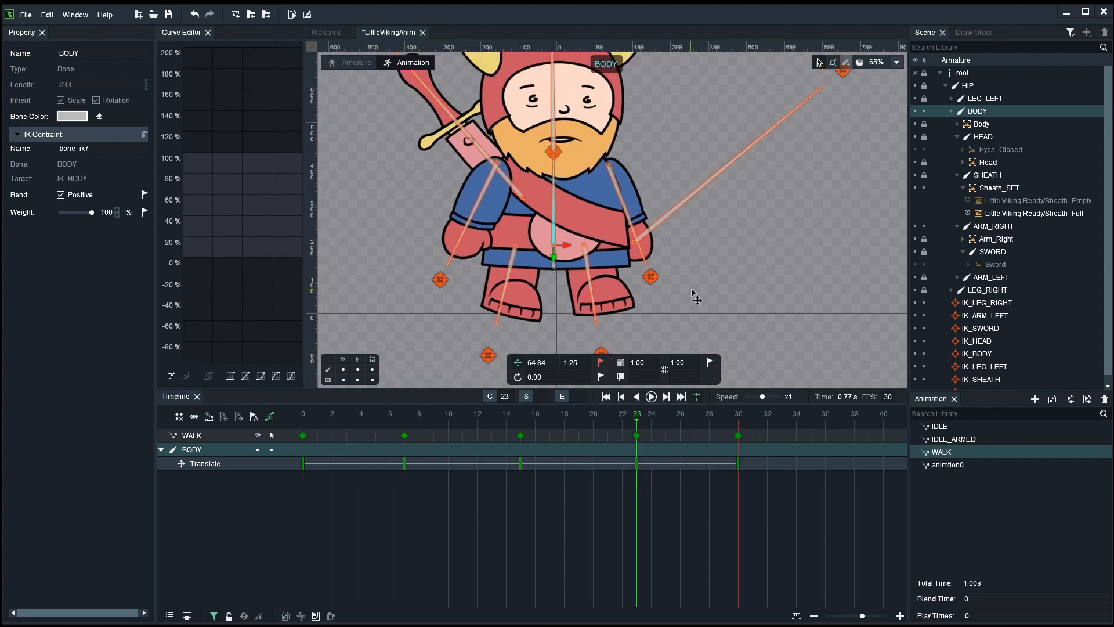
click(760, 267)
key(space)
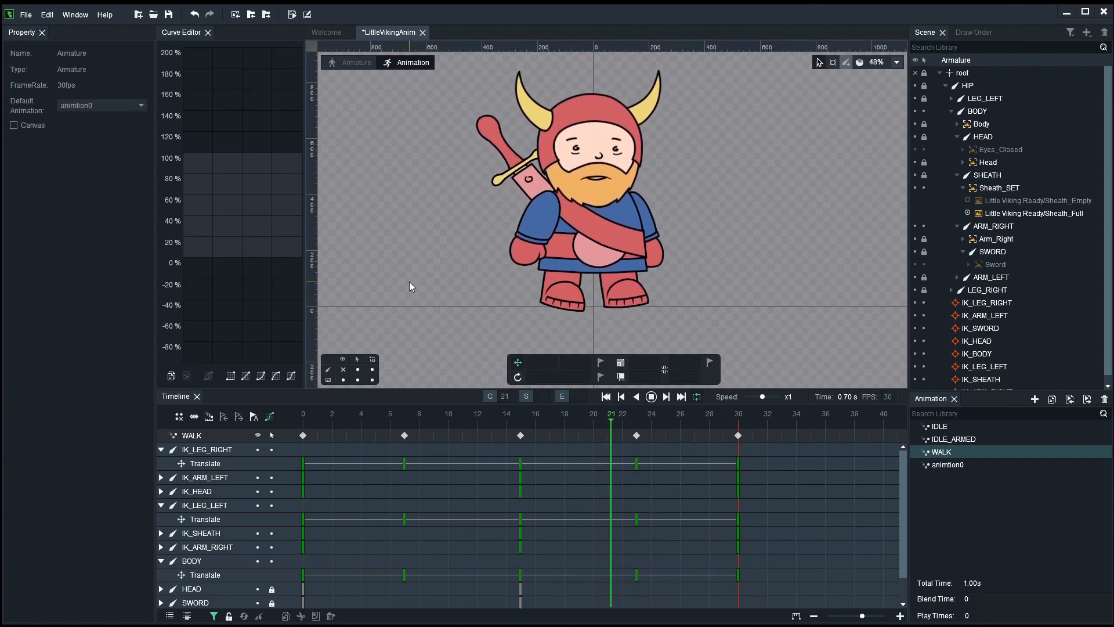
scroll(465, 276, down, 1)
scroll(466, 278, down, 3)
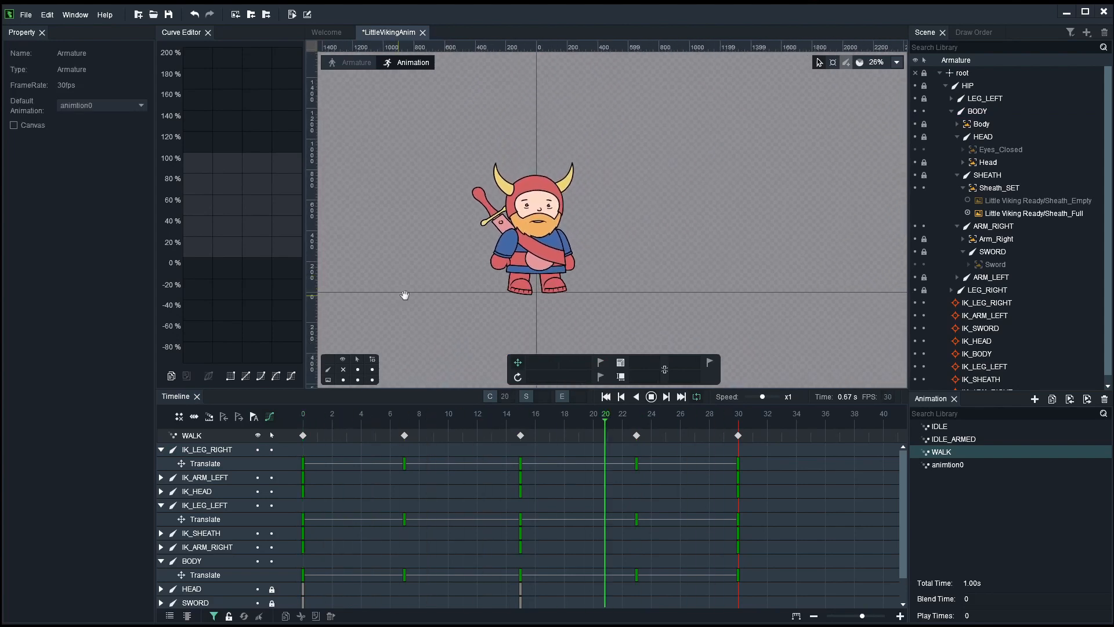
drag(406, 294, 450, 281)
scroll(586, 273, up, 3)
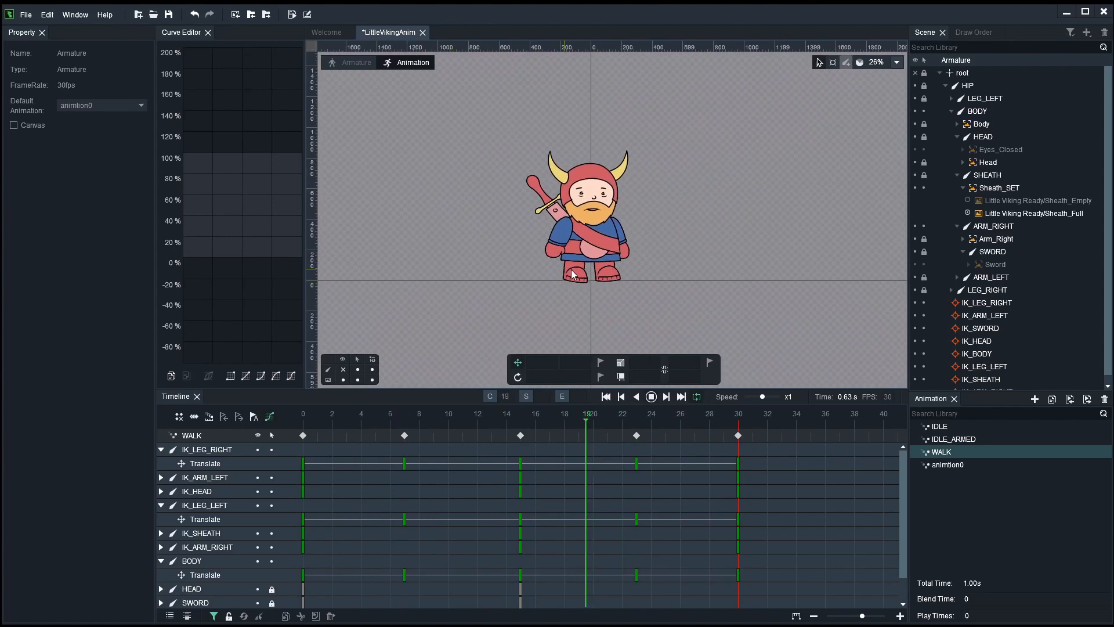
scroll(586, 273, up, 1)
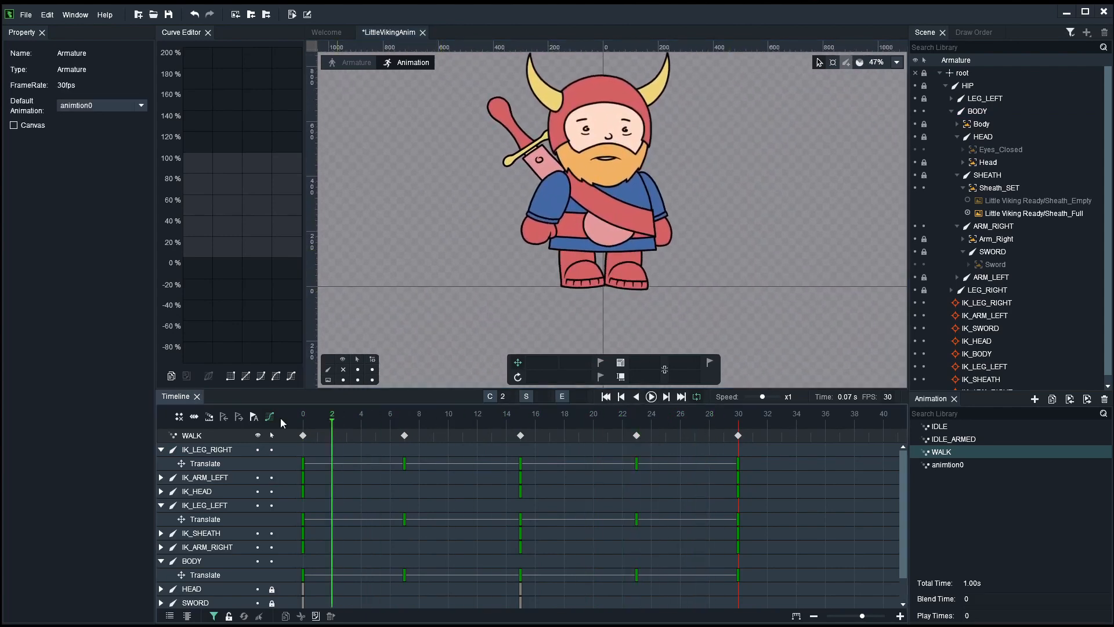
key(space)
Step: Show the bones and, at frame 7, move IK_ARM_LEFT outward to about X -396.6, Y 325.1 and key its translation
click(343, 370)
scroll(503, 297, up, 1)
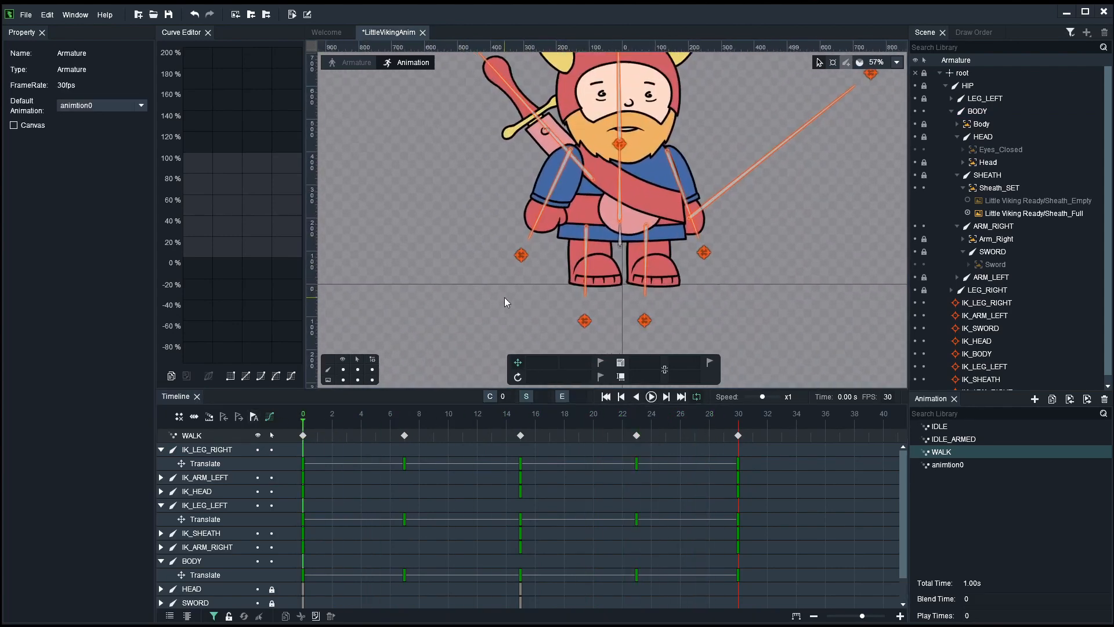
click(521, 254)
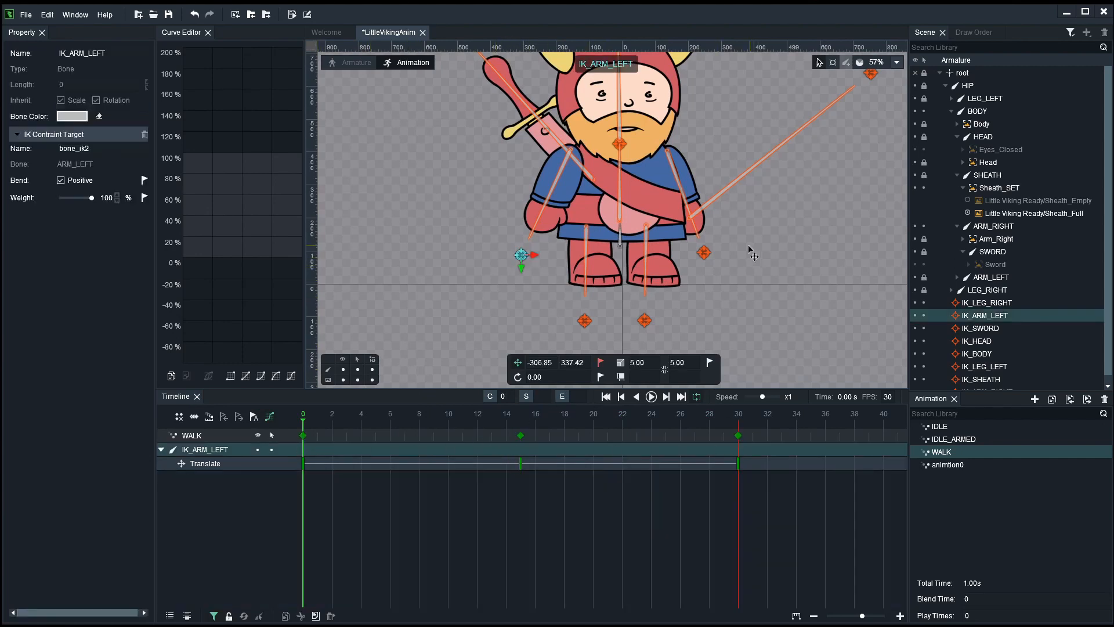
click(703, 253)
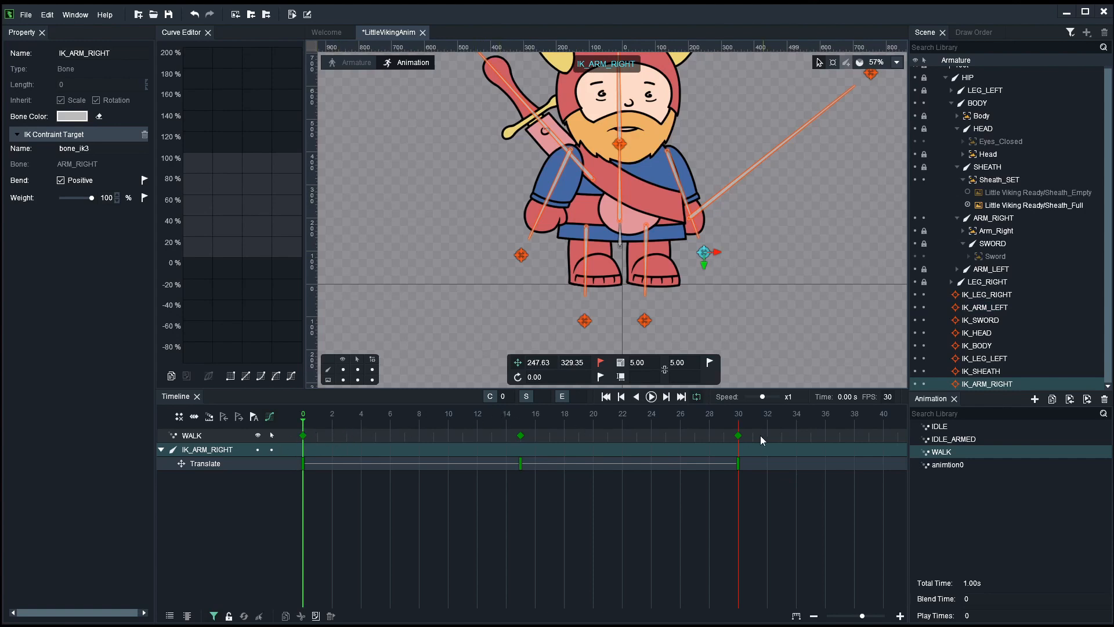
click(521, 255)
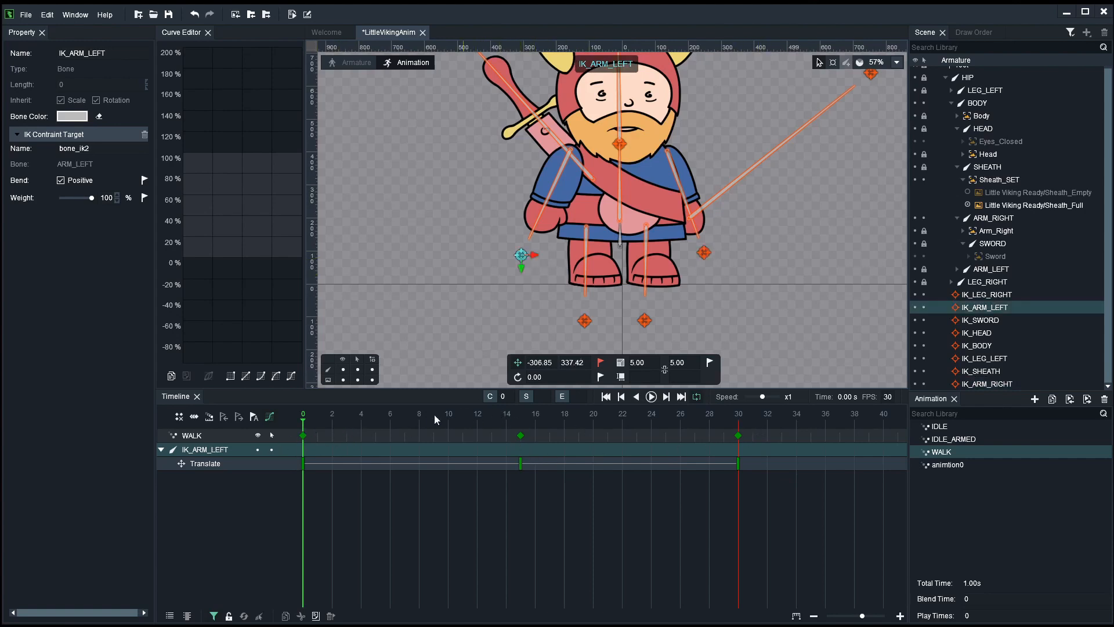
click(405, 421)
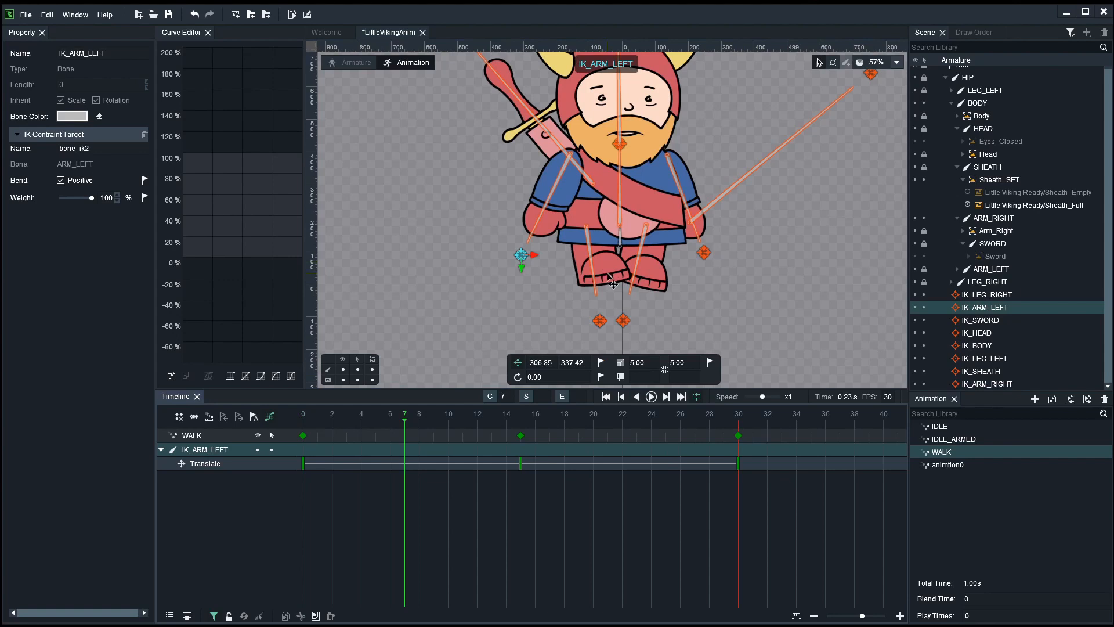
drag(534, 255, 506, 260)
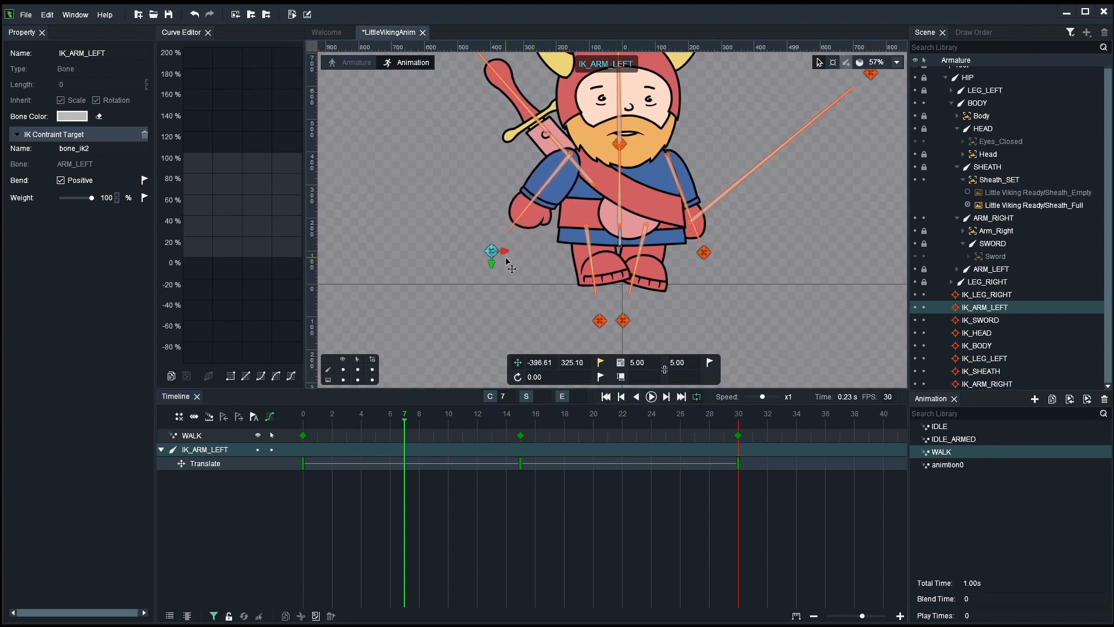
click(600, 362)
Step: At frame 23, move IK_ARM_LEFT inward to about X -152, Y 344.5 and key its translation
drag(462, 432, 523, 426)
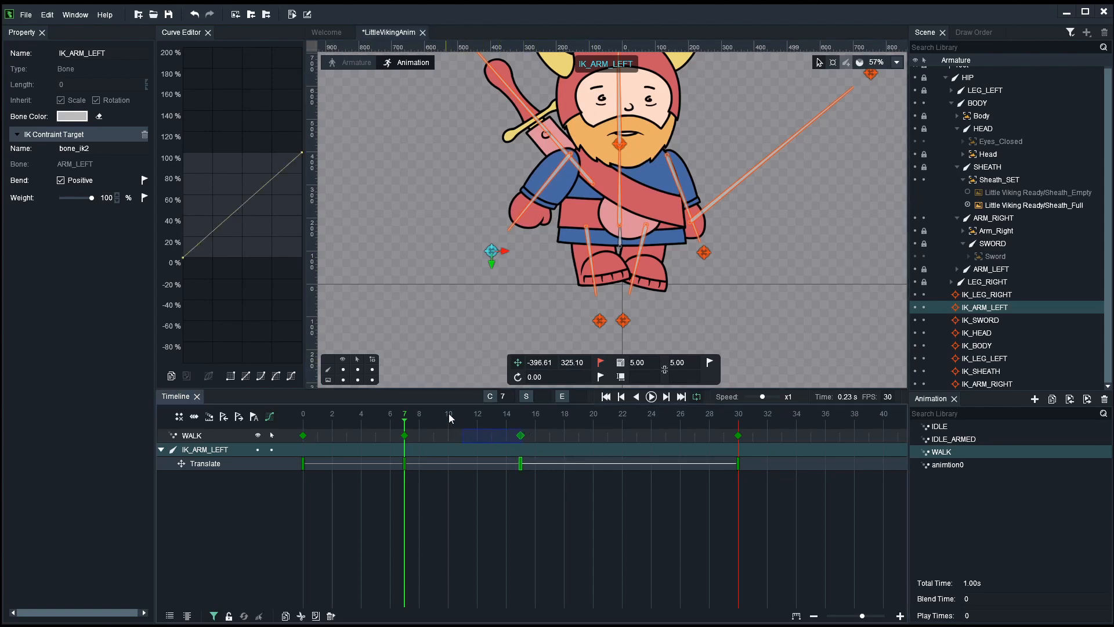
drag(447, 413, 636, 431)
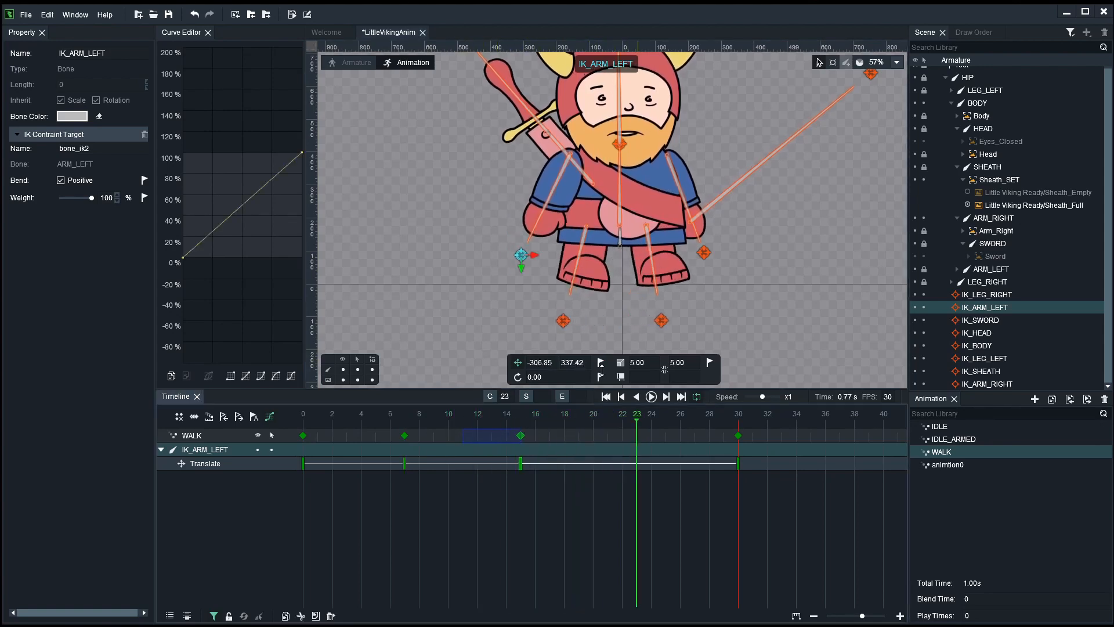
drag(523, 299, 572, 300)
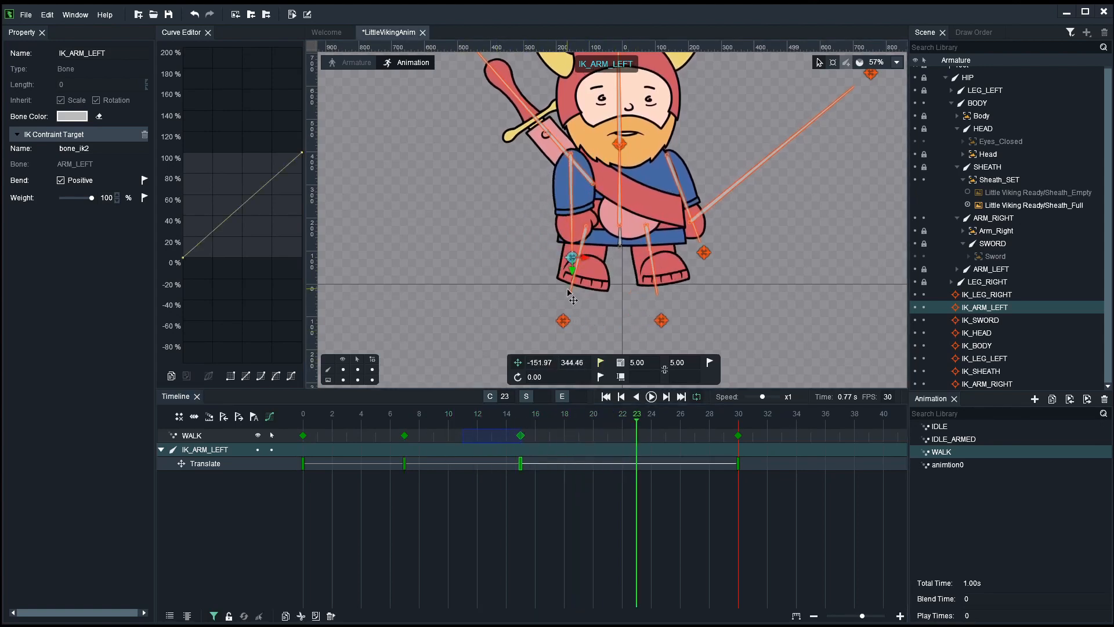
click(601, 362)
Step: Key IK_ARM_RIGHT's translation at about X 362, Y 287.1 on frame 7 and about X 166.7, Y 352.2 on frame 23
click(713, 259)
click(703, 252)
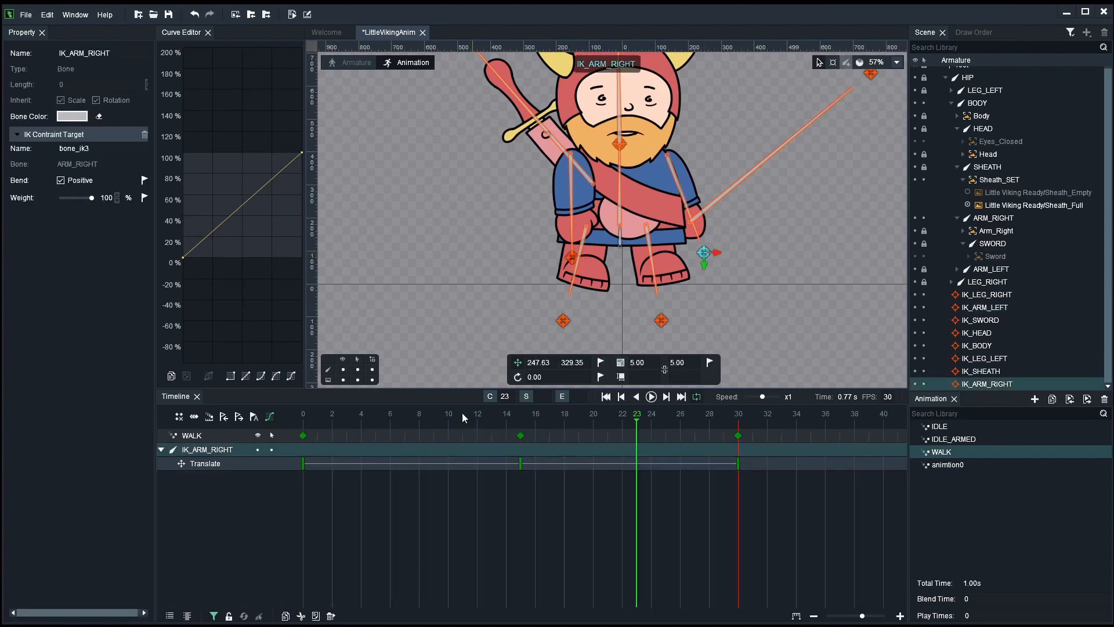
drag(464, 418, 405, 418)
drag(734, 267, 769, 251)
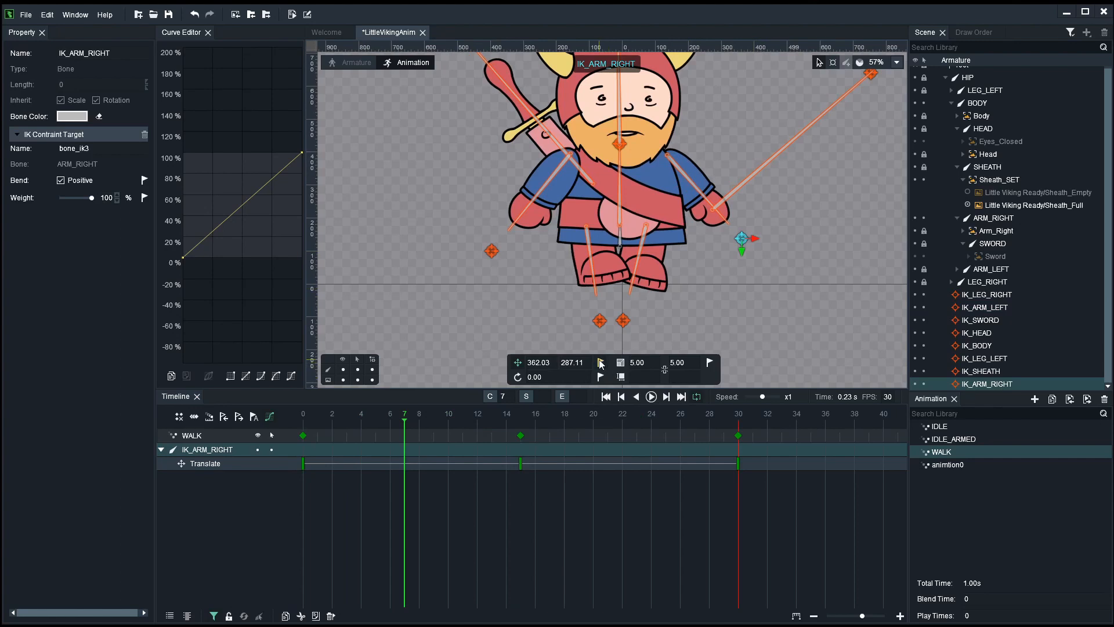
drag(541, 422, 642, 419)
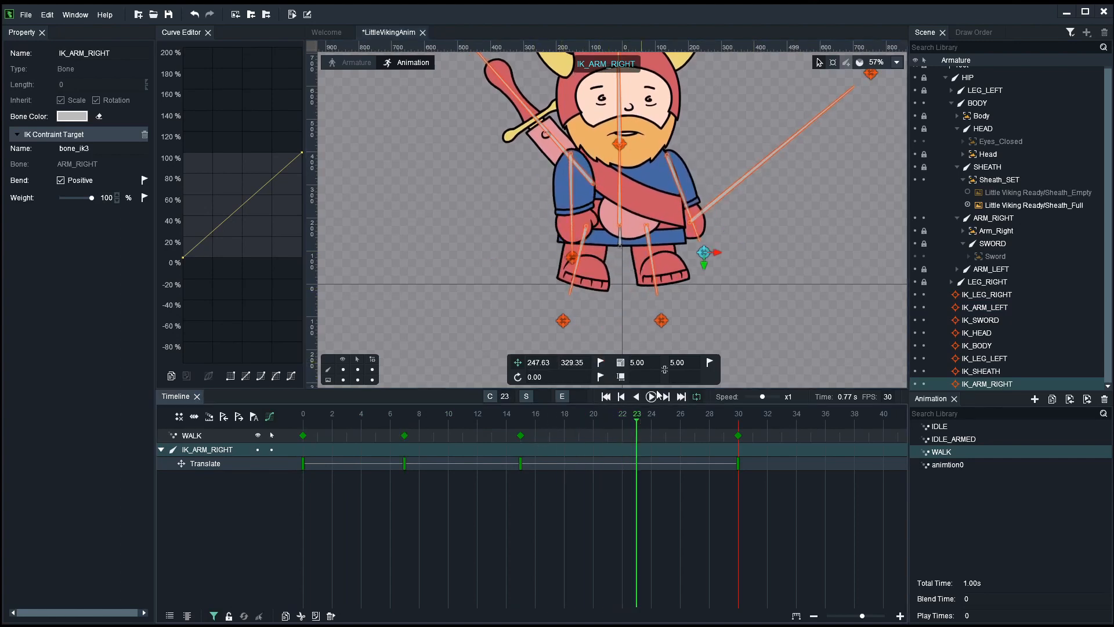
drag(750, 282, 724, 290)
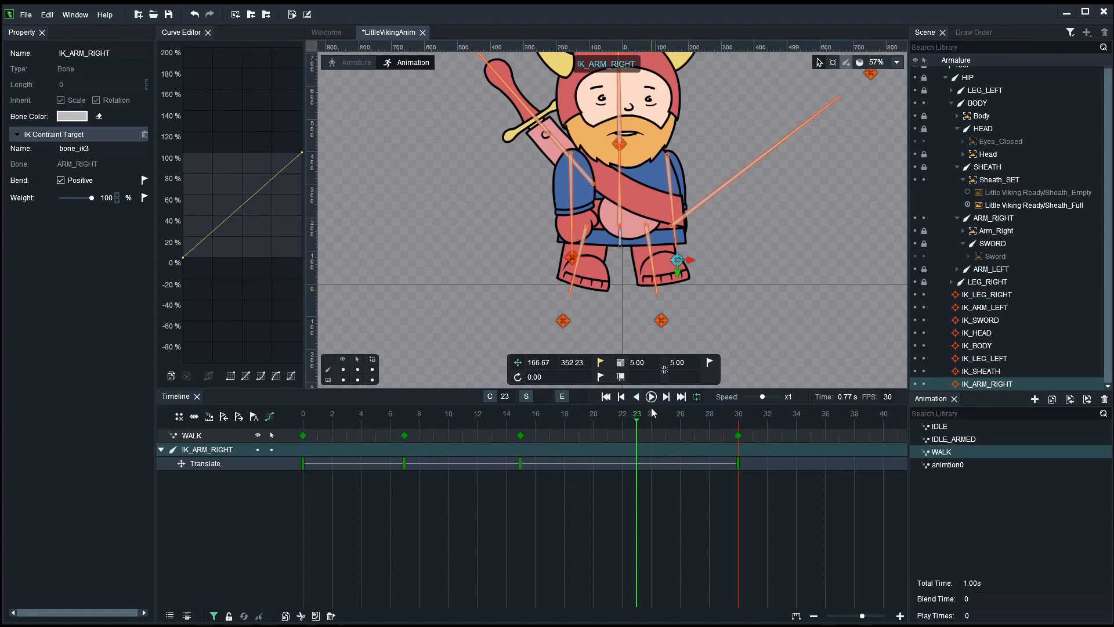
Step: Preview the WALK arm swing from frame 0 with the bones hidden, stop playback, and save the project
drag(500, 416, 301, 417)
scroll(433, 269, down, 2)
click(421, 276)
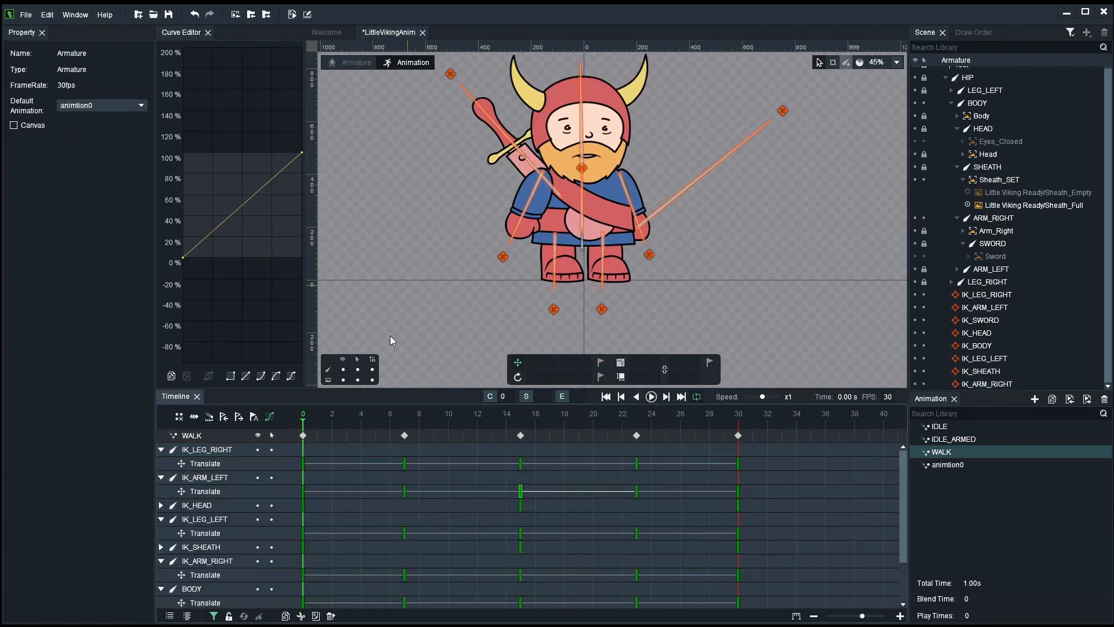
click(343, 370)
key(Return)
drag(708, 229, 764, 256)
click(651, 396)
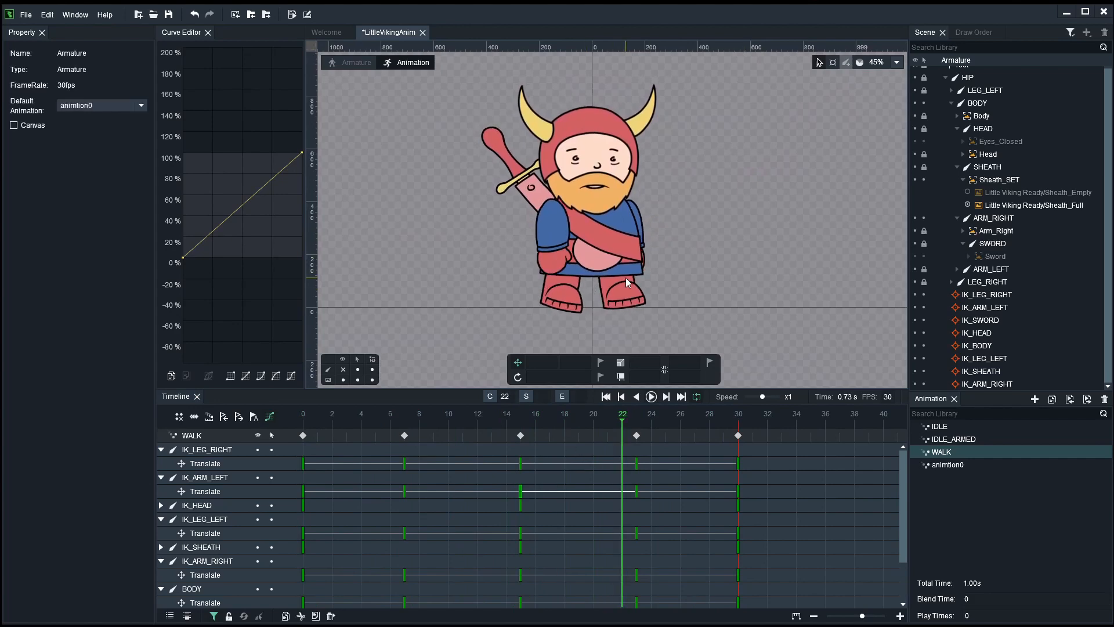
key(ctrl+s)
Step: Show the bones and, at frame 7, move IK_SHEATH to about X -558.8, Y -309.5 and key its translation
drag(419, 417, 304, 406)
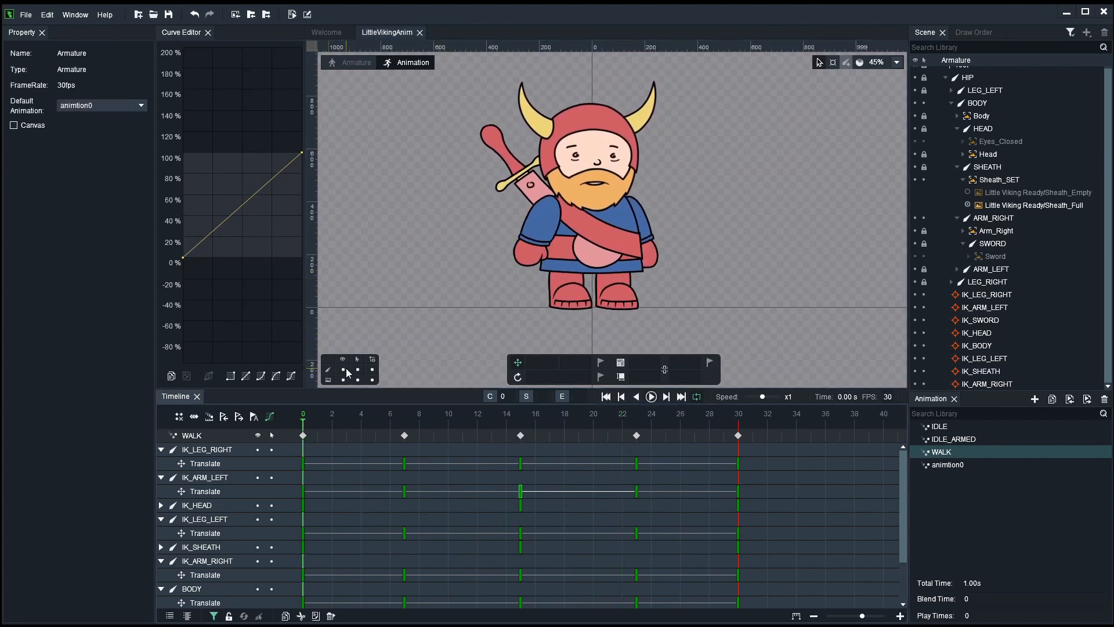
click(344, 370)
click(459, 101)
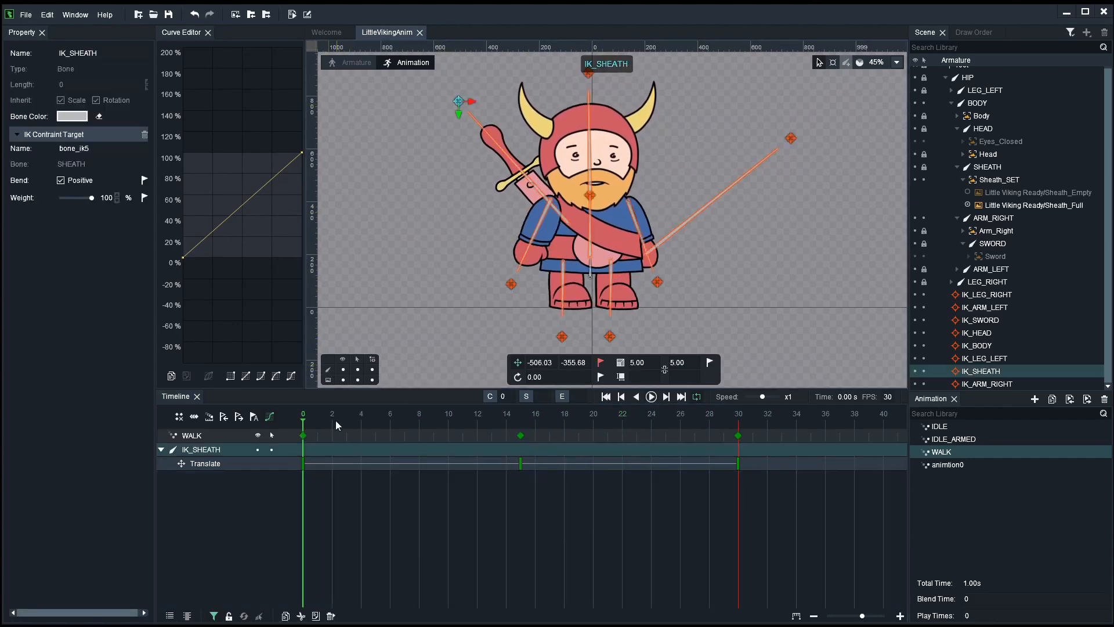
drag(336, 419, 404, 427)
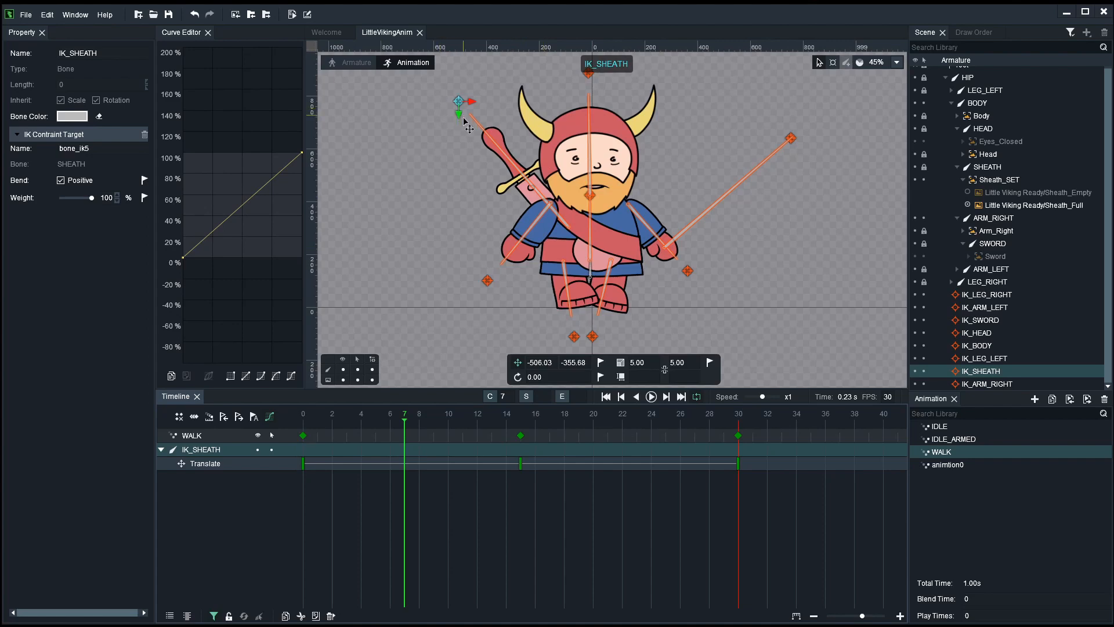
drag(467, 132, 453, 146)
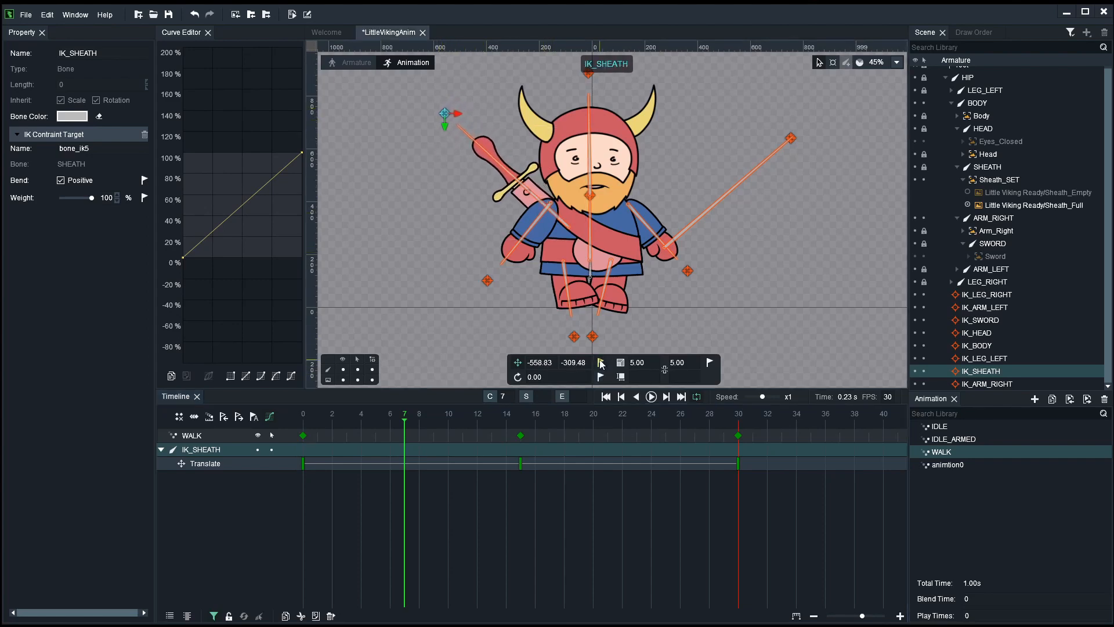
Step: Copy the IK_SHEATH translation keyframe from frame 7 and paste it at frame 23
right_click(404, 462)
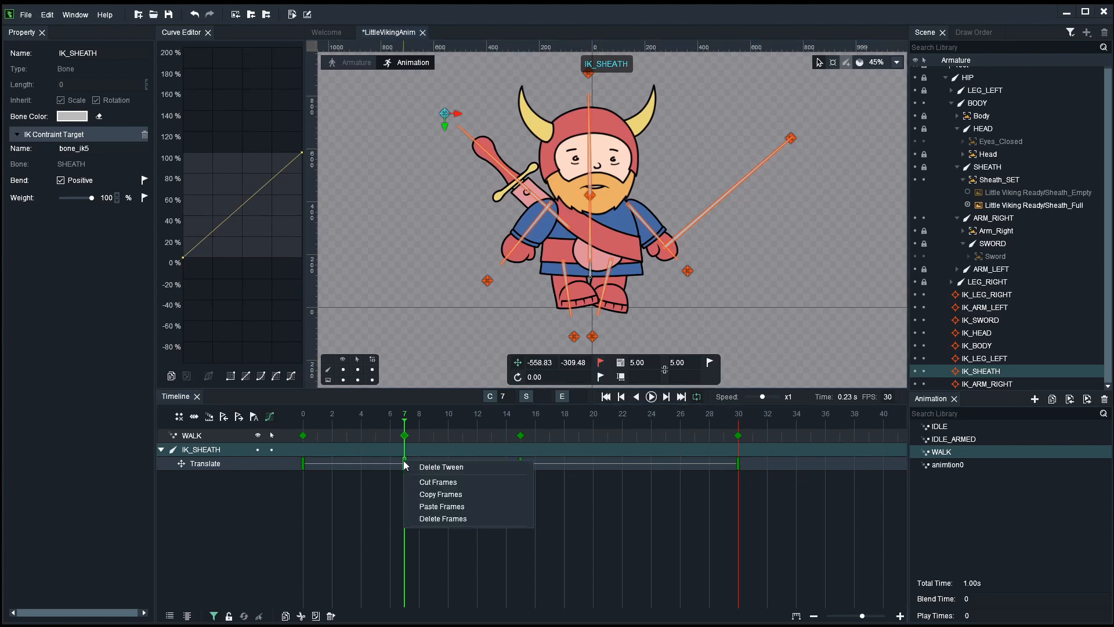
click(436, 495)
click(639, 418)
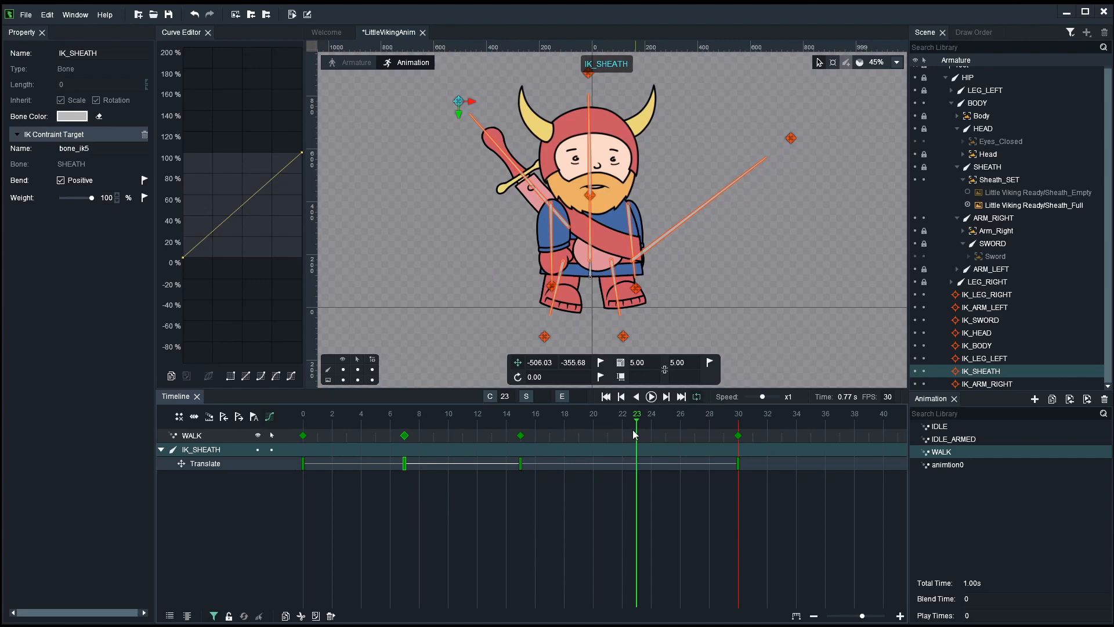
right_click(638, 464)
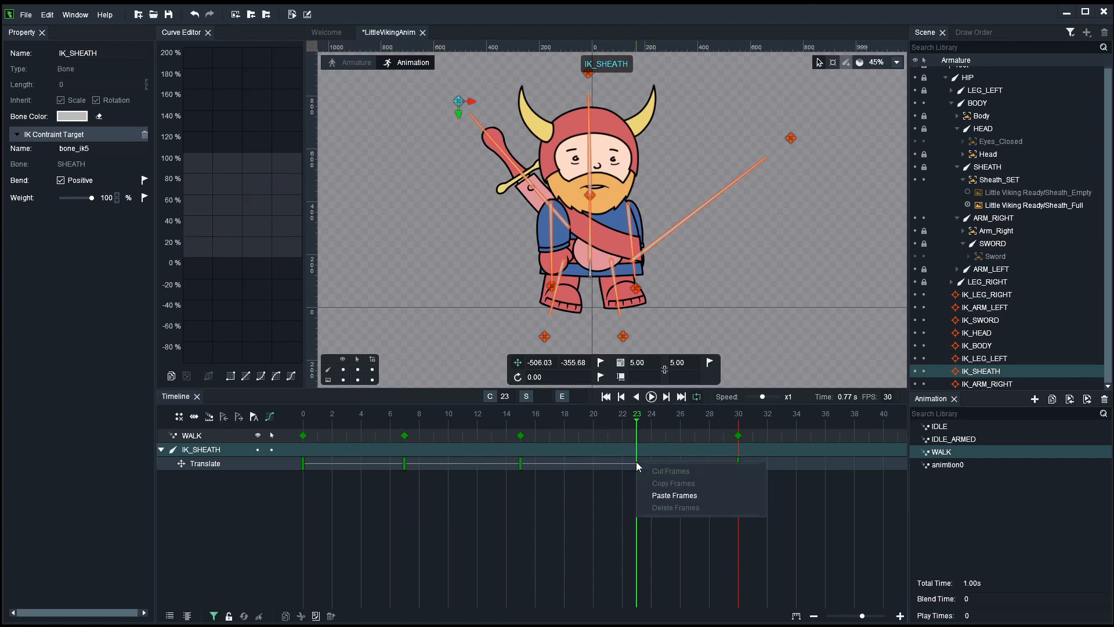
click(660, 494)
Step: Preview the WALK sheath motion from frame 0, hiding the bones during playback, then stop it
click(302, 415)
click(352, 330)
key(space)
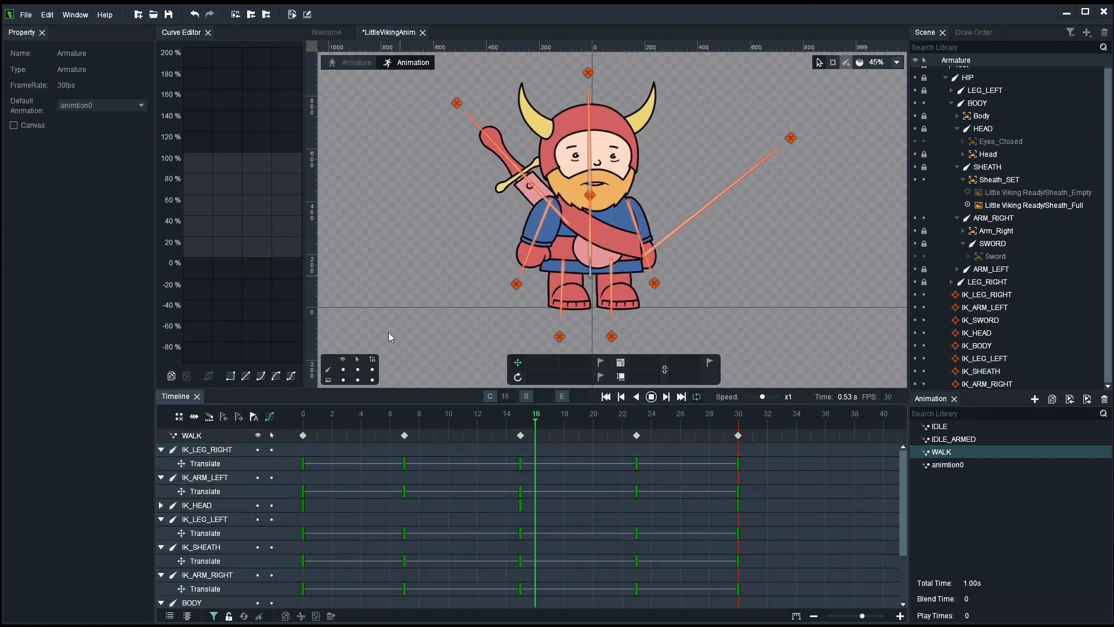
click(343, 371)
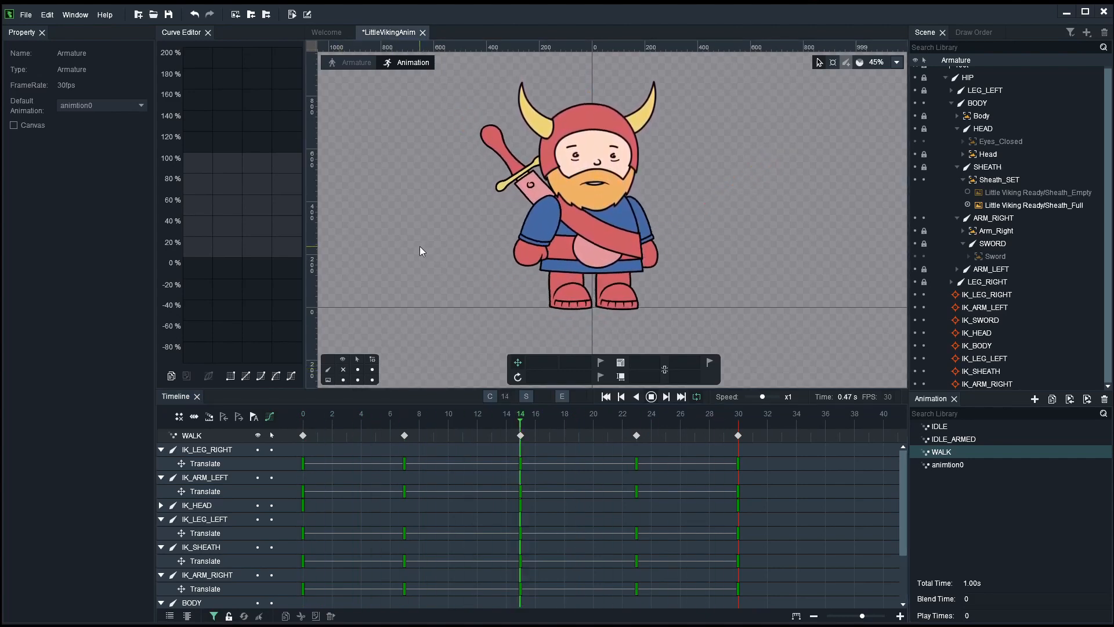
key(space)
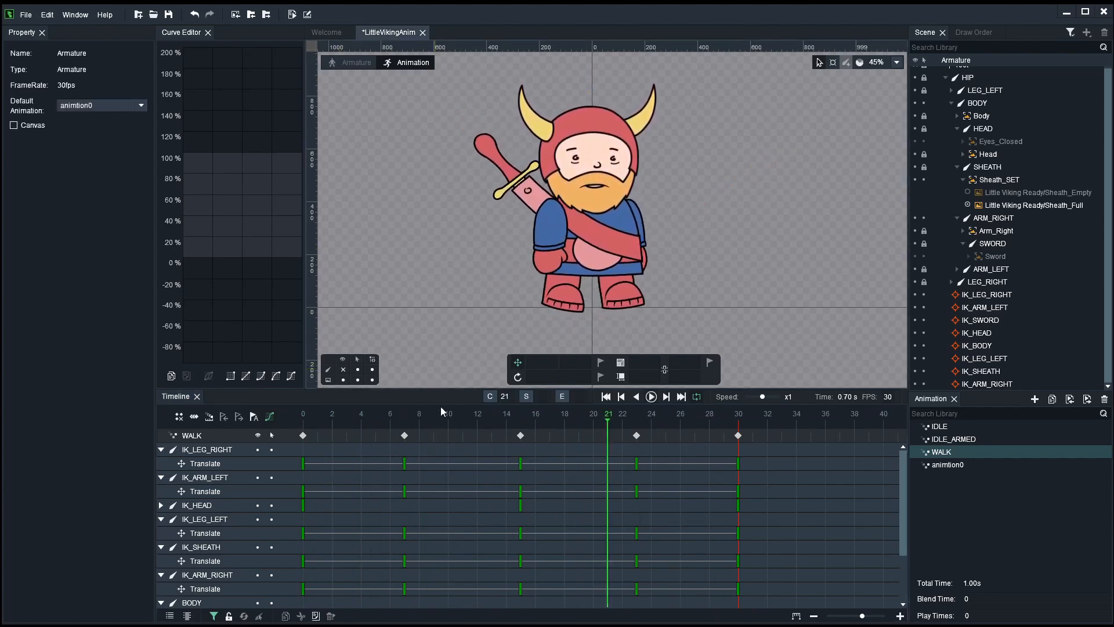
Step: Reduce and re-key IK_SHEATH's swing at frames 7 and 23, moving it to about X -545.6, Y -327.1 at frame 23
click(343, 371)
click(458, 102)
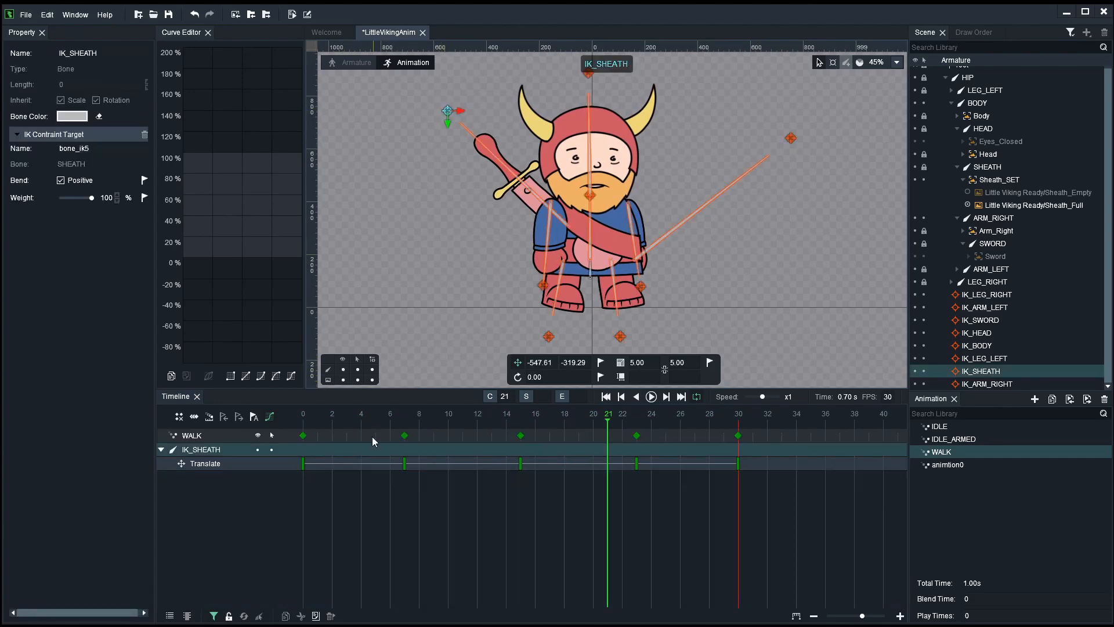
key(Home)
click(405, 426)
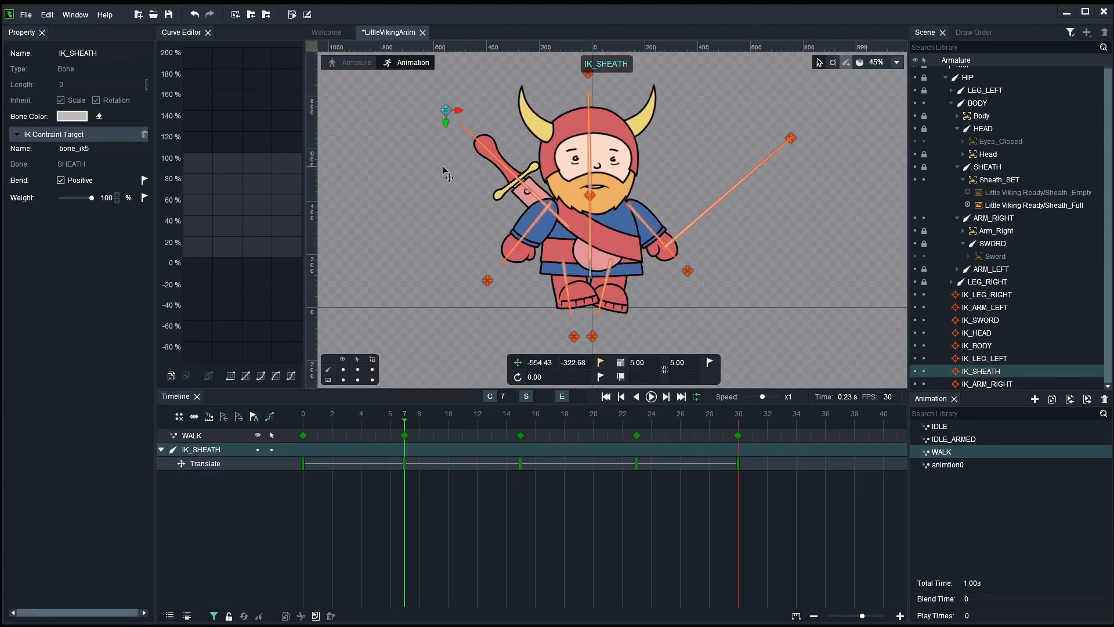
click(637, 419)
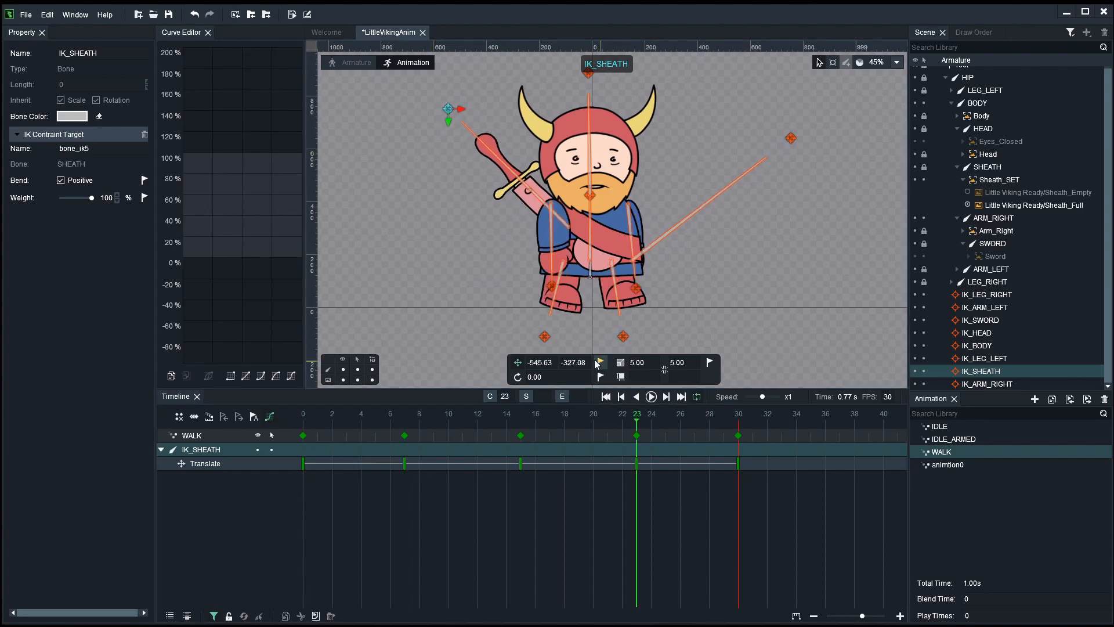
click(427, 292)
Step: At frame 7, shift IK_HEAD to about X -39, Y -465.5 and key its translation
drag(422, 250, 421, 253)
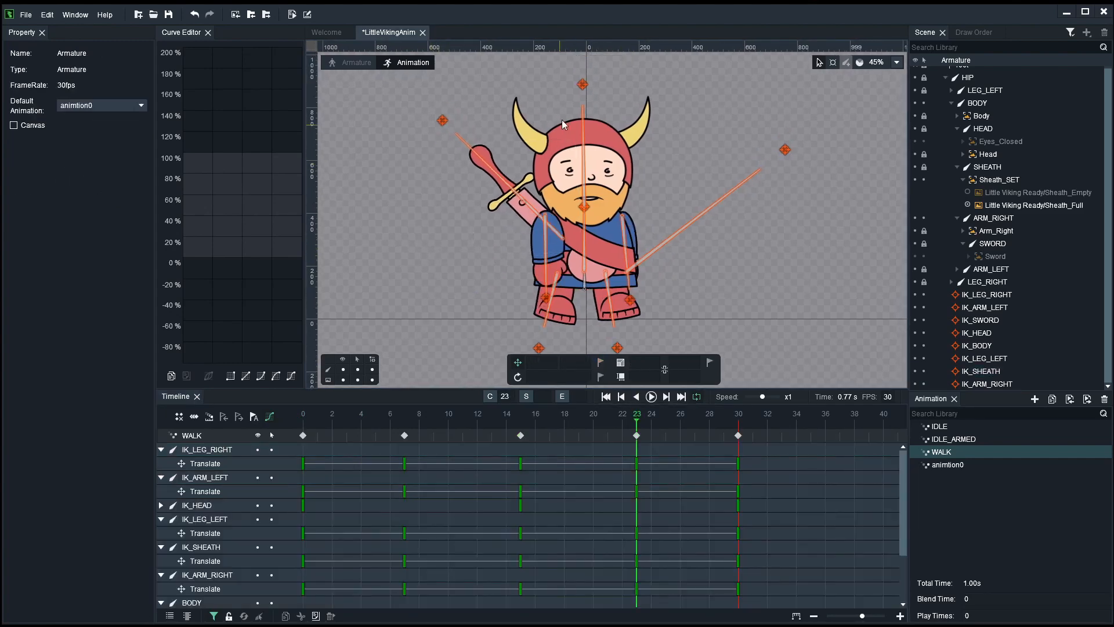
click(583, 86)
drag(367, 413, 404, 416)
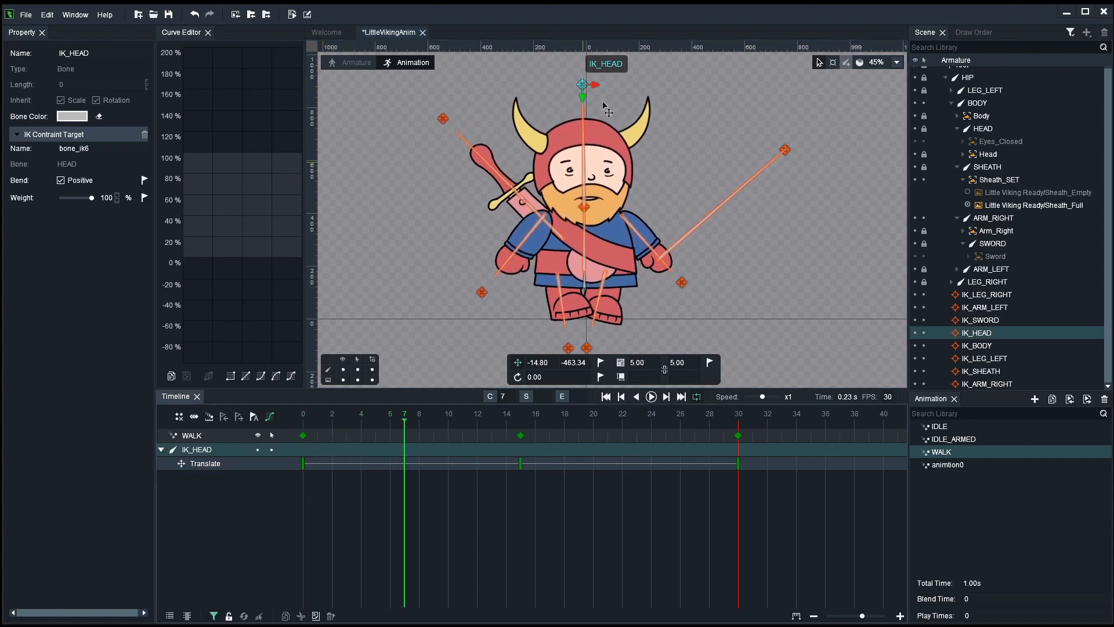
drag(632, 92, 626, 92)
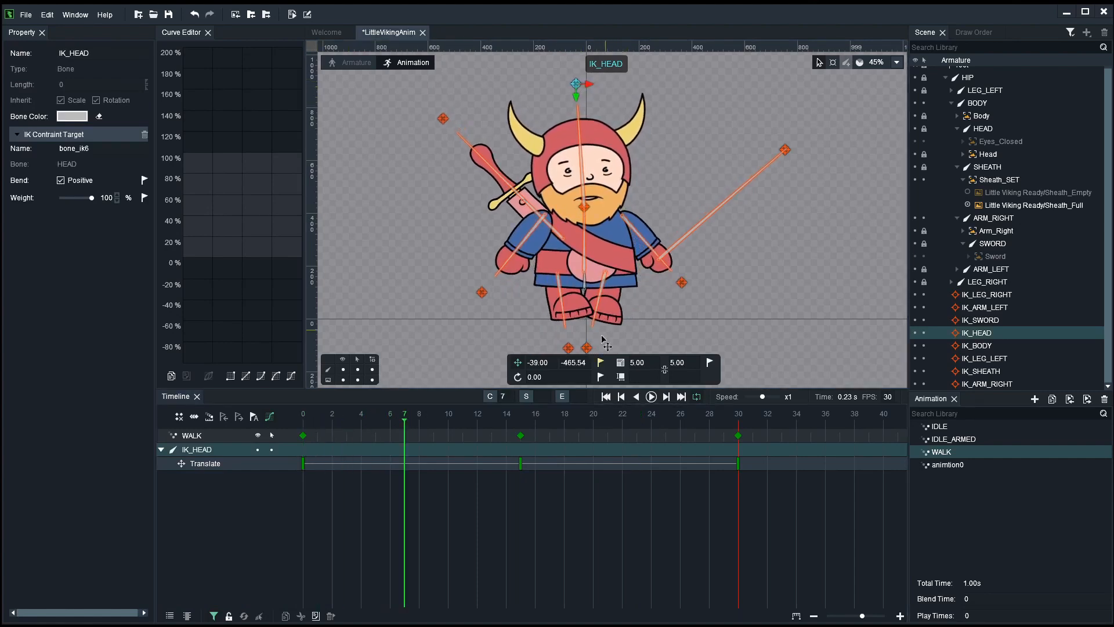
click(600, 363)
Step: At frame 23, shift IK_HEAD the opposite way to about X 24.8, Y -465.5 and key its translation
drag(496, 424, 638, 413)
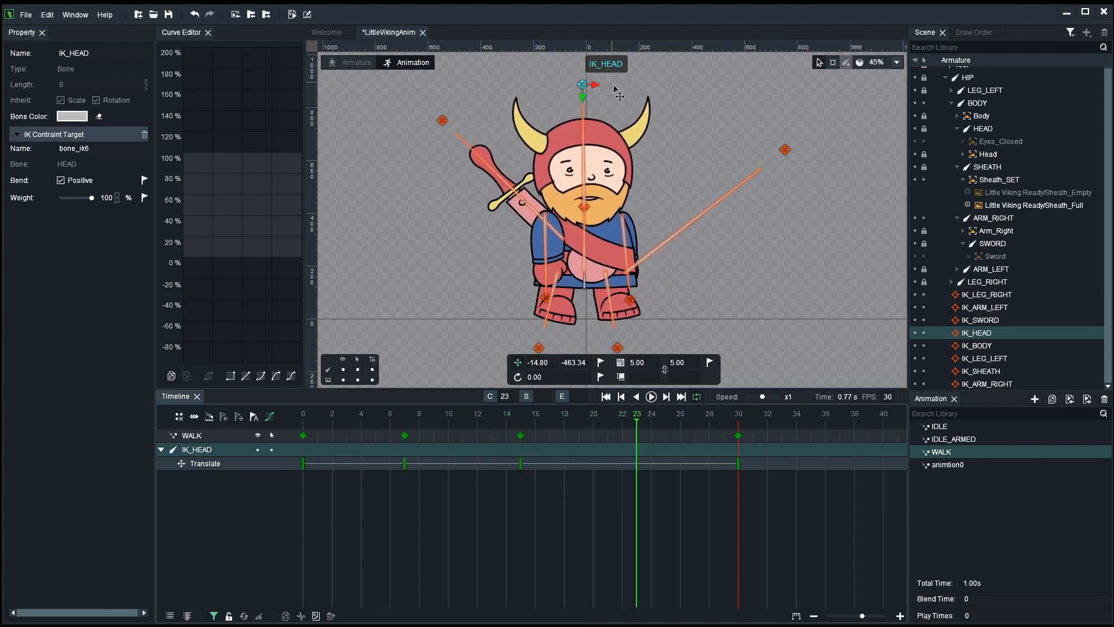
drag(619, 93, 629, 94)
click(601, 363)
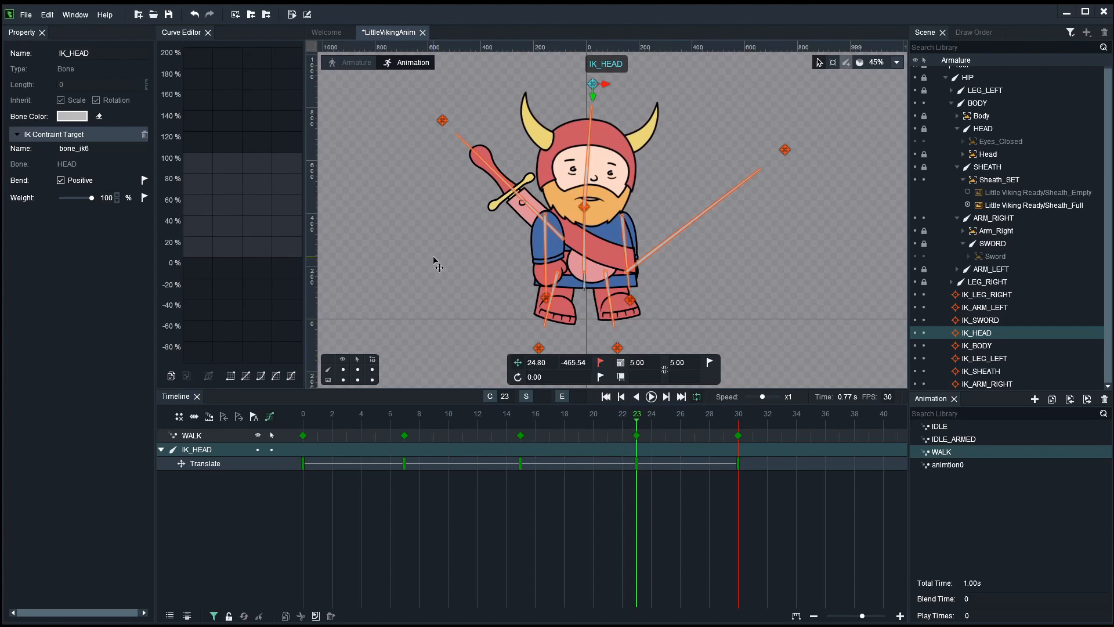
Step: Play the complete WALK cycle from frame 0 with the bones hidden and the whole character in view
click(436, 264)
key(Home)
key(space)
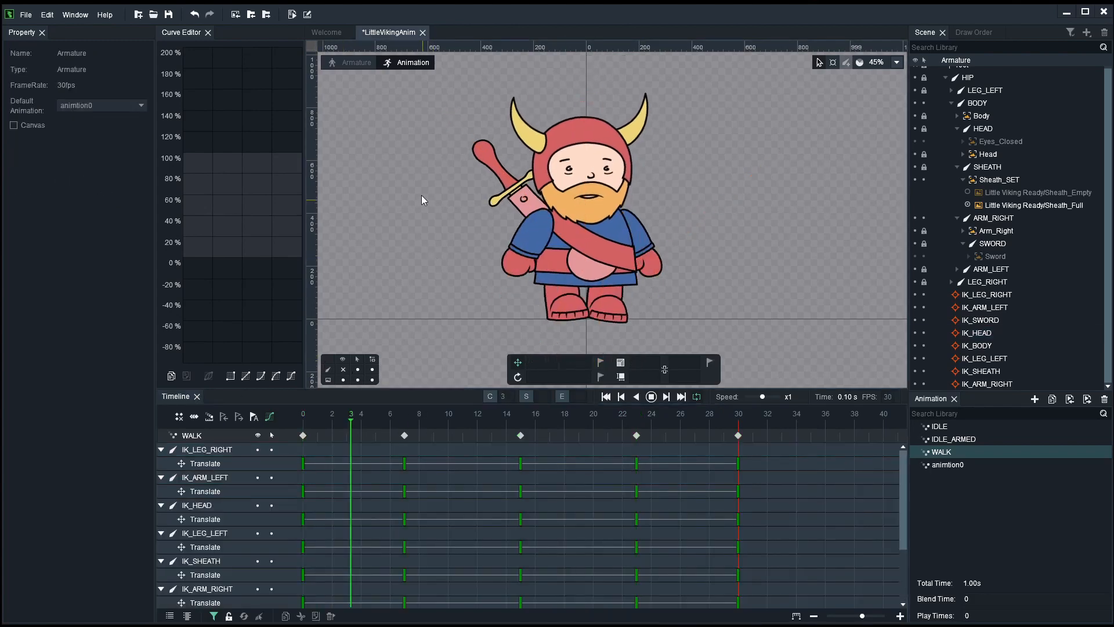
scroll(398, 254, down, 3)
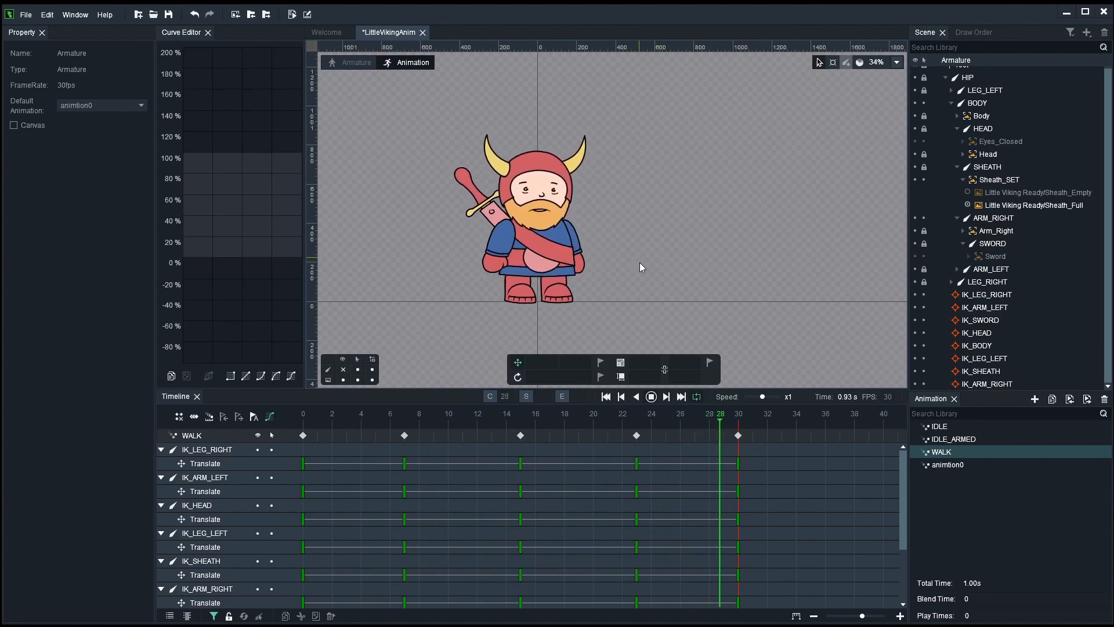
Step: Delete the existing display keys of the Eyes_Closed slot at frames 0 and 15 in the WALK animation
key(Return)
drag(419, 416, 262, 416)
scroll(673, 253, up, 2)
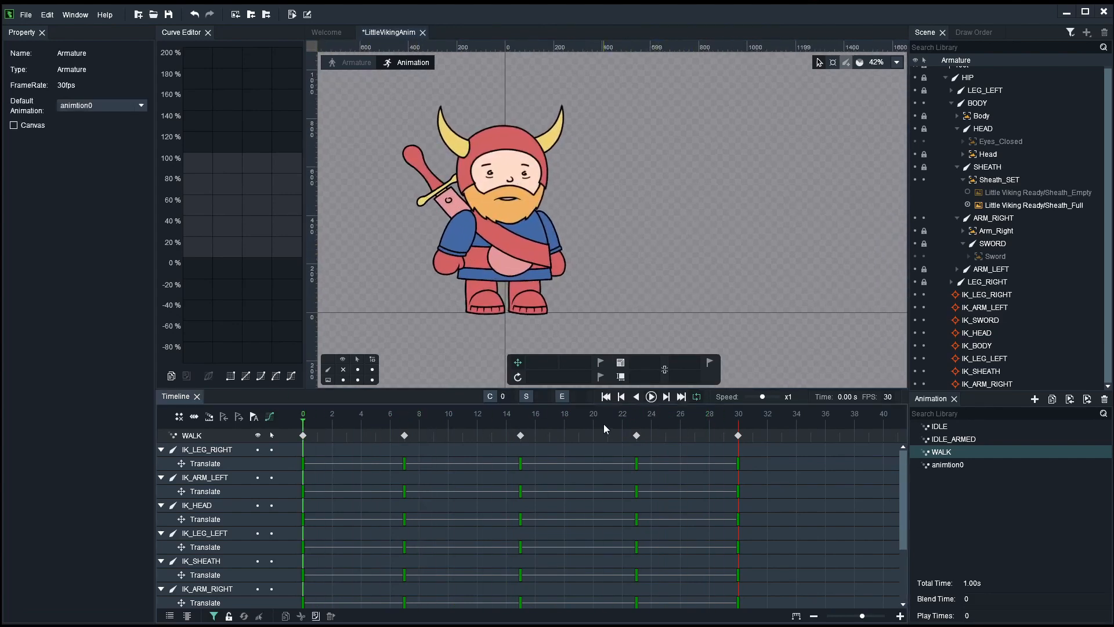
click(600, 418)
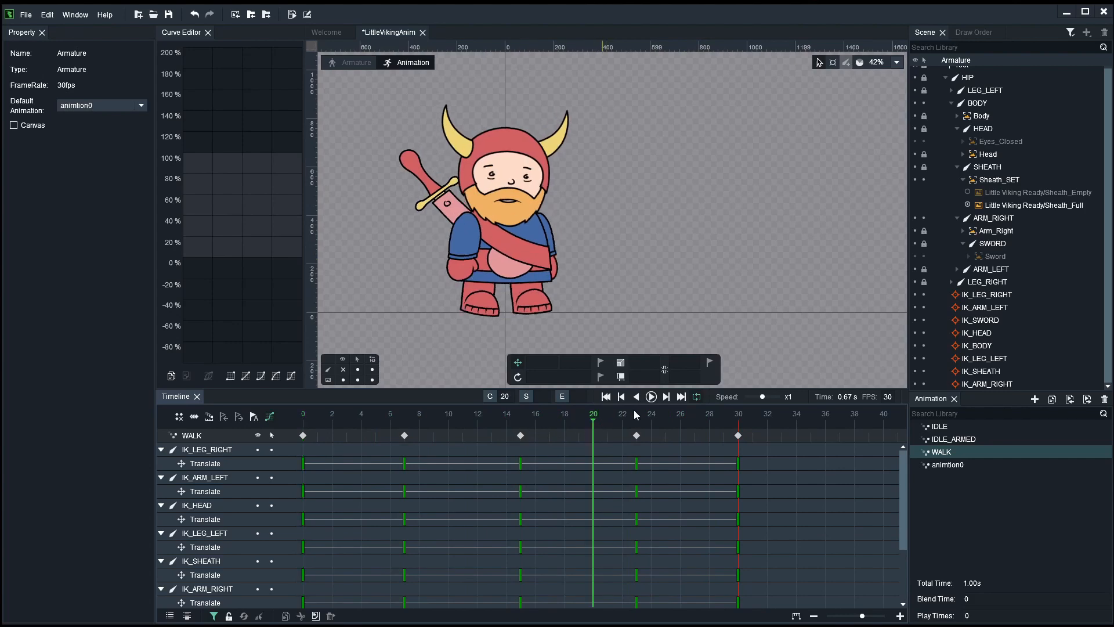
click(1003, 141)
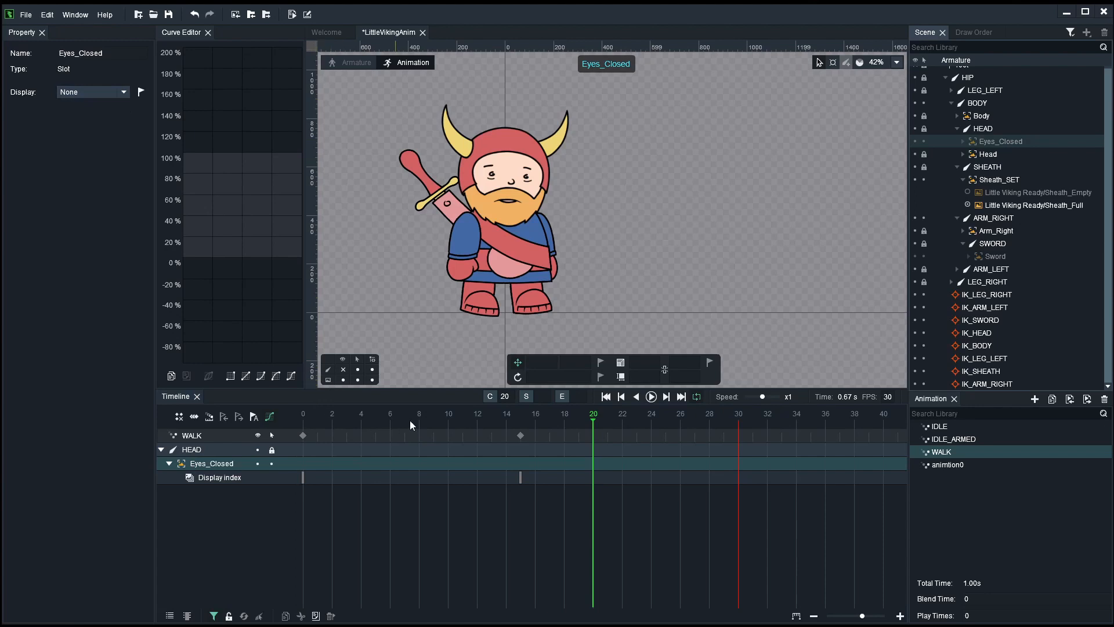
drag(348, 416, 614, 420)
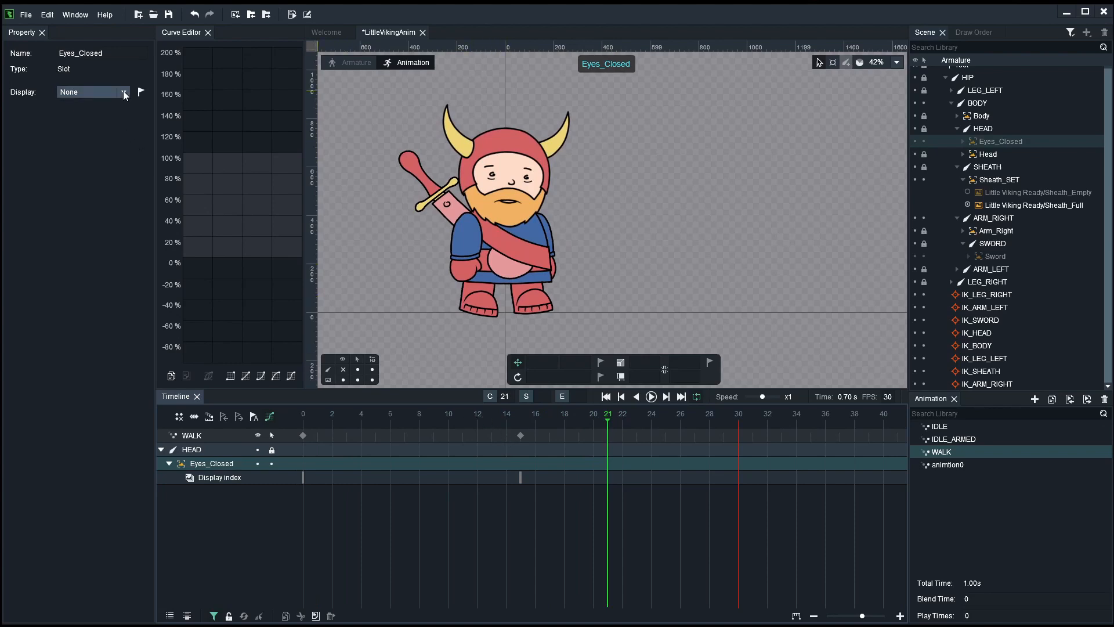
click(520, 436)
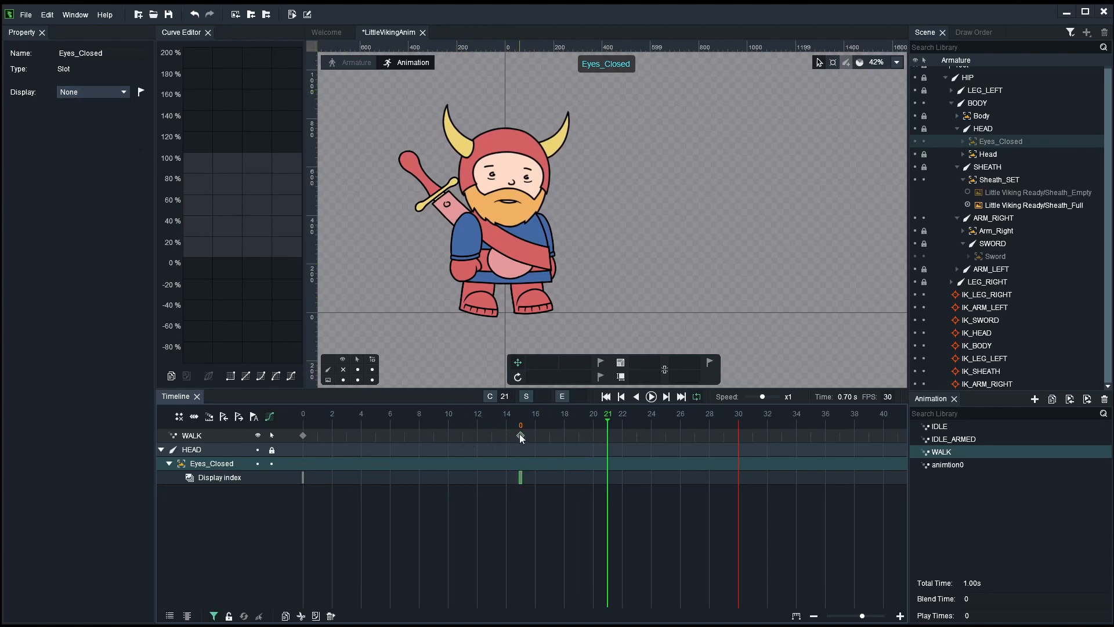
click(303, 435)
key(Delete)
drag(493, 415, 279, 414)
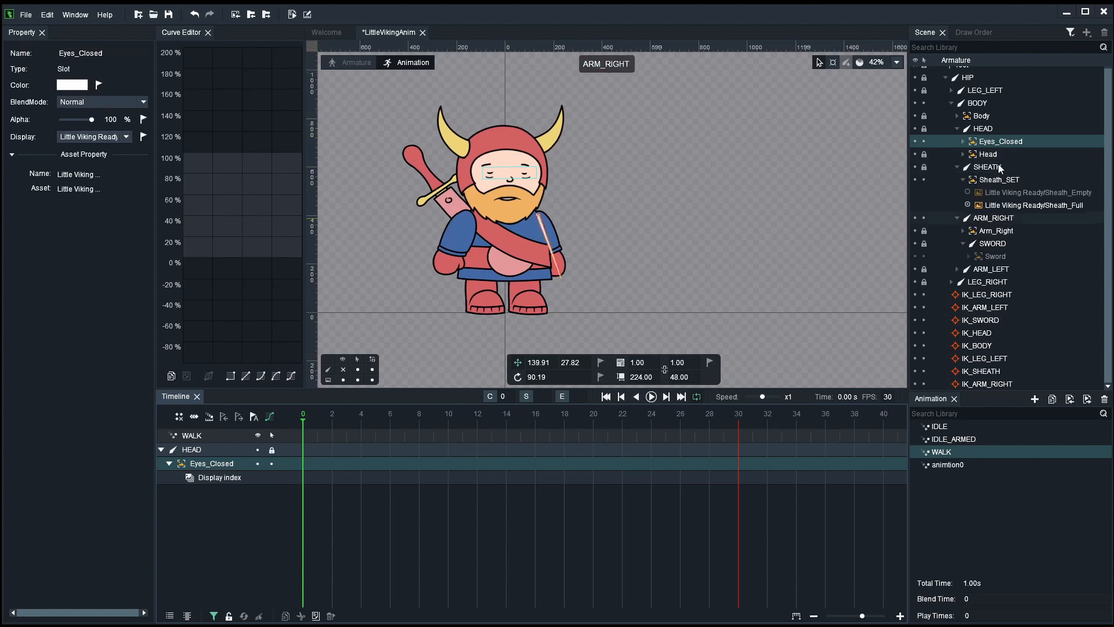
Step: At frame 0 of WALK, set the Eyes_Closed slot's display to None and key it
click(127, 136)
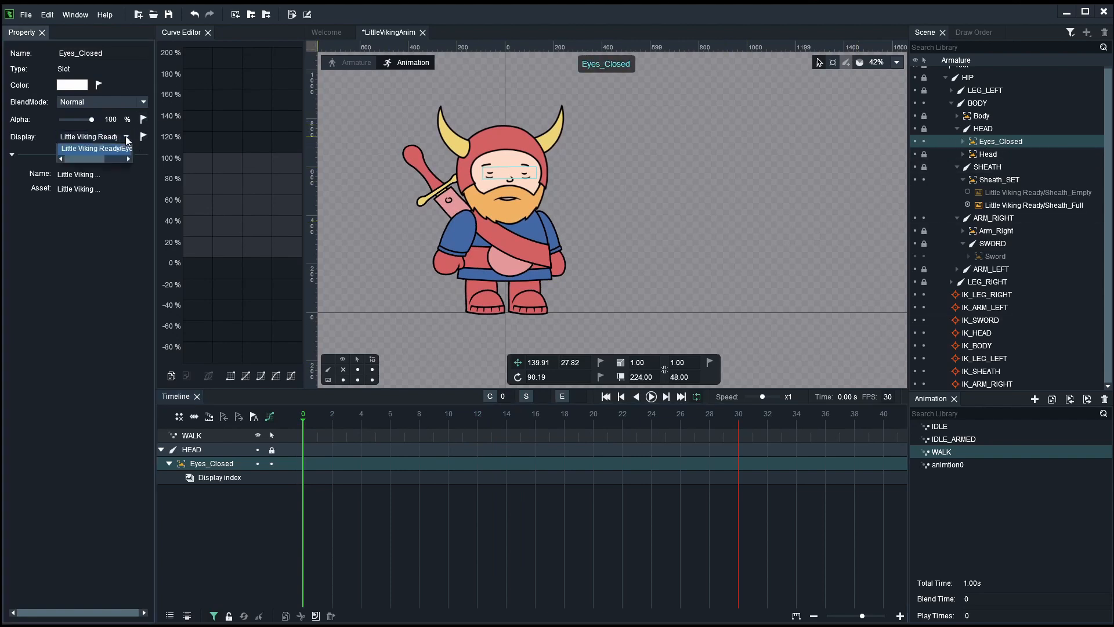
click(75, 147)
click(141, 93)
Step: Create a blink by keying the Eyes_Closed slot's display to its closed-eyes image at frame 20 and to None at frame 24
click(590, 415)
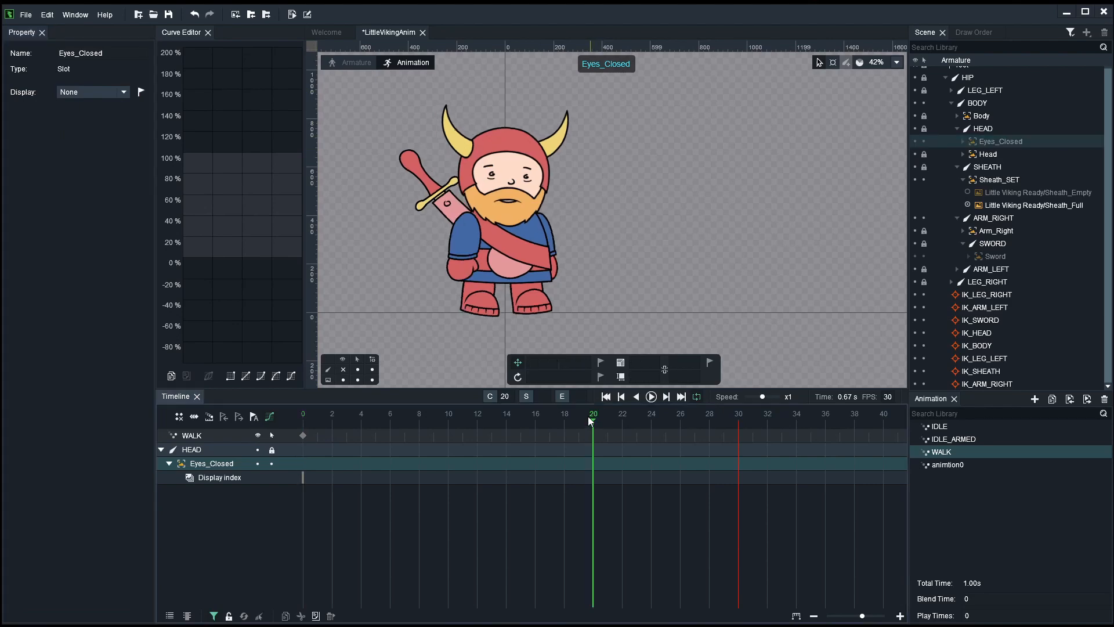
click(123, 93)
click(110, 117)
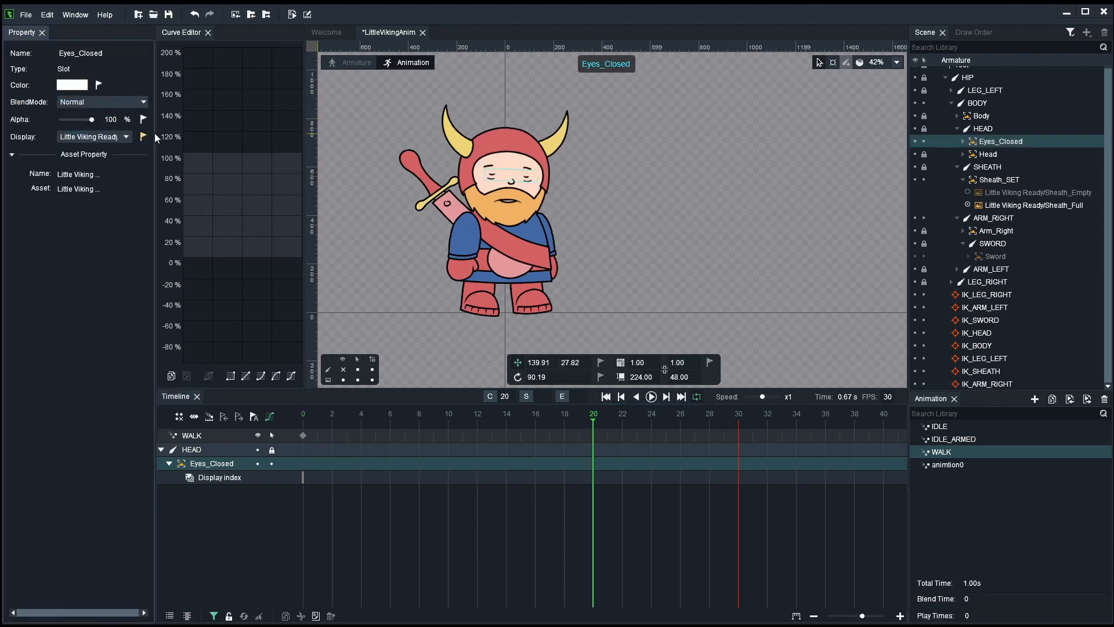
click(141, 135)
drag(607, 421, 650, 422)
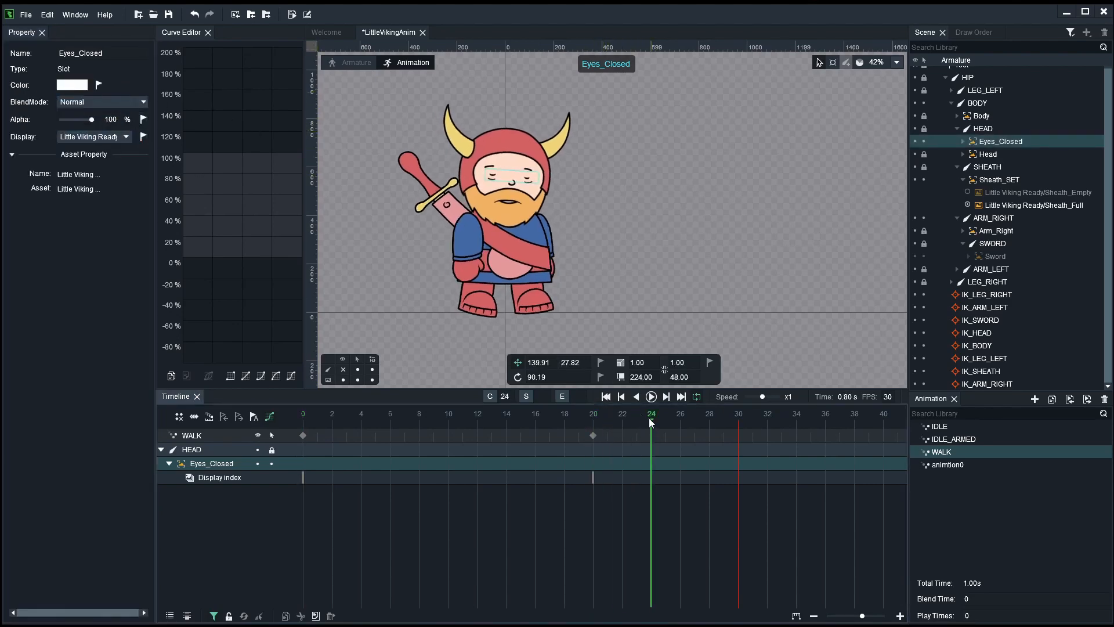
click(99, 136)
click(106, 148)
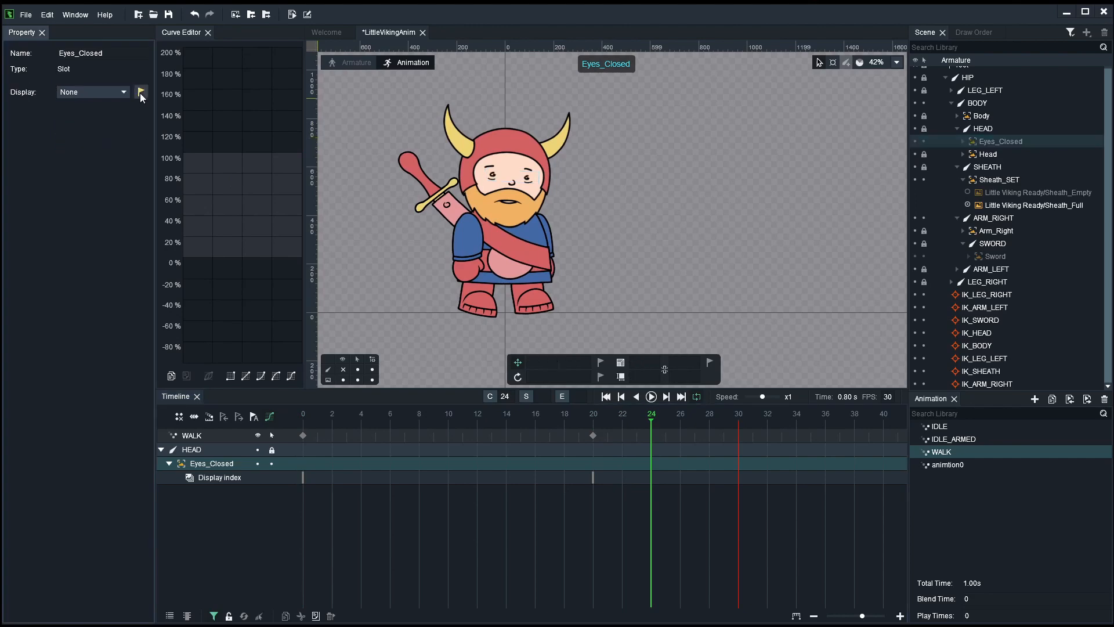
click(140, 92)
Step: Play the WALK cycle to check the blink, return to frame 0 and save the project
click(404, 281)
key(space)
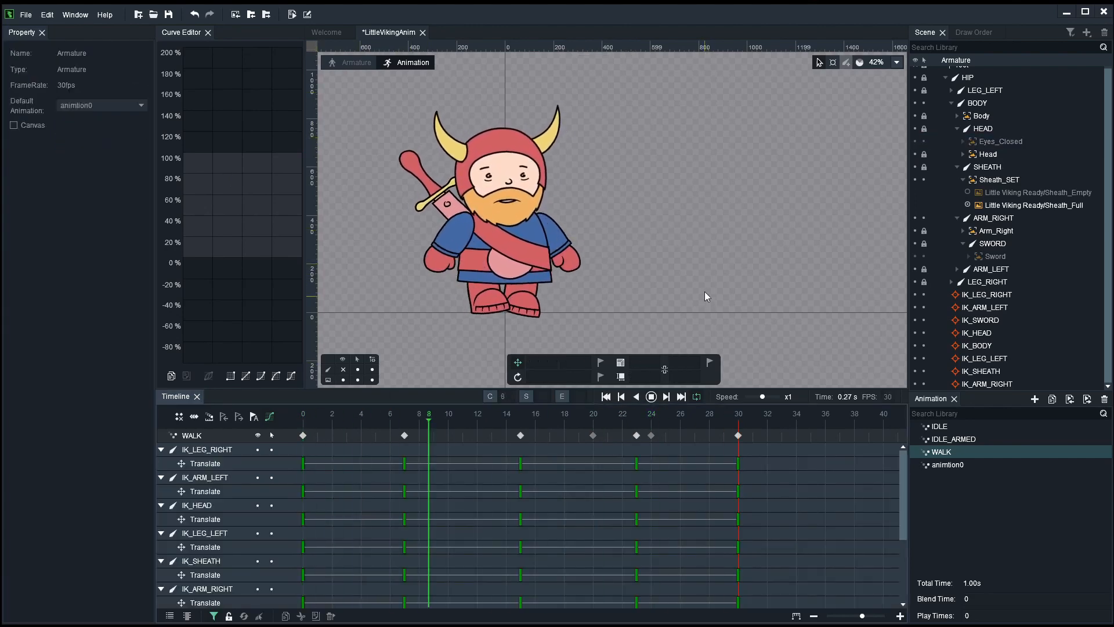
key(space)
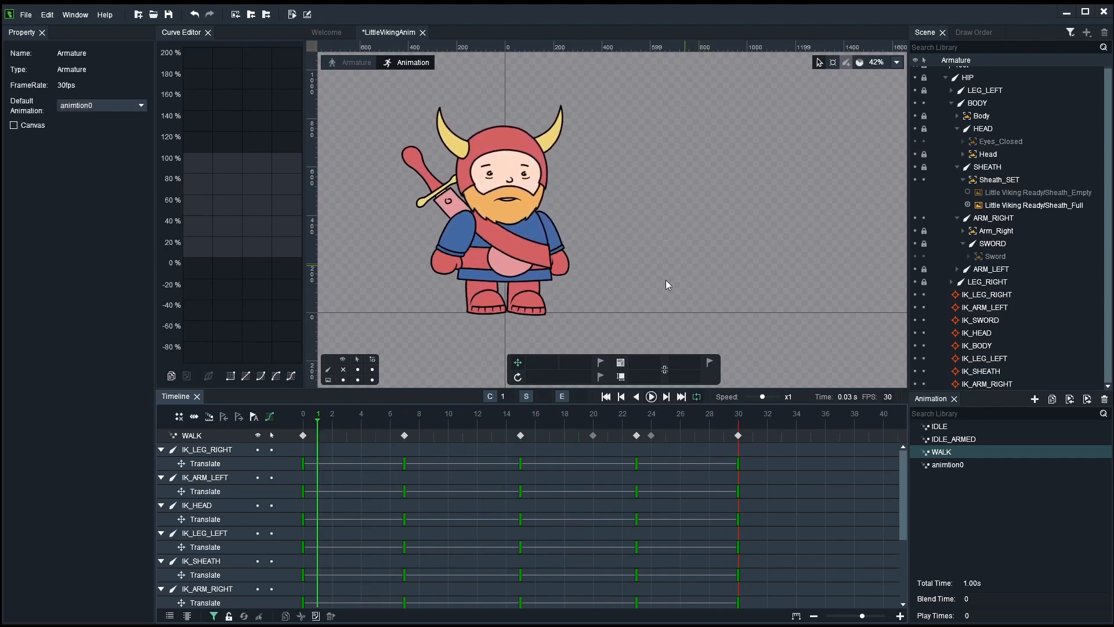
drag(390, 415, 364, 416)
key(ctrl+s)
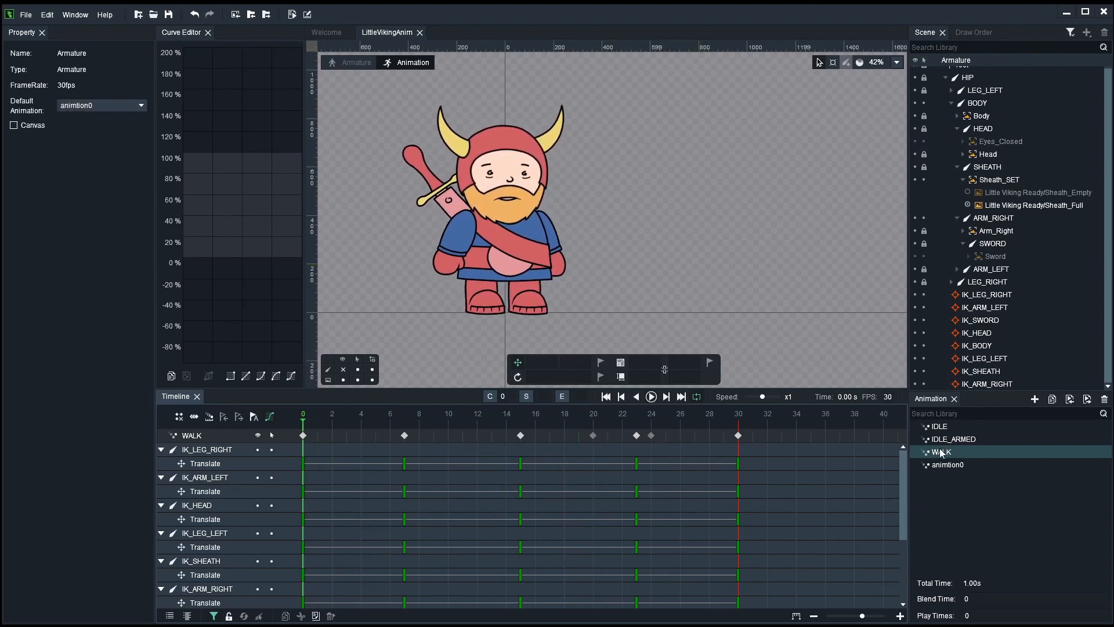
Step: Duplicate the WALK animation and rename the copy WALK_ARMED
right_click(941, 452)
click(963, 473)
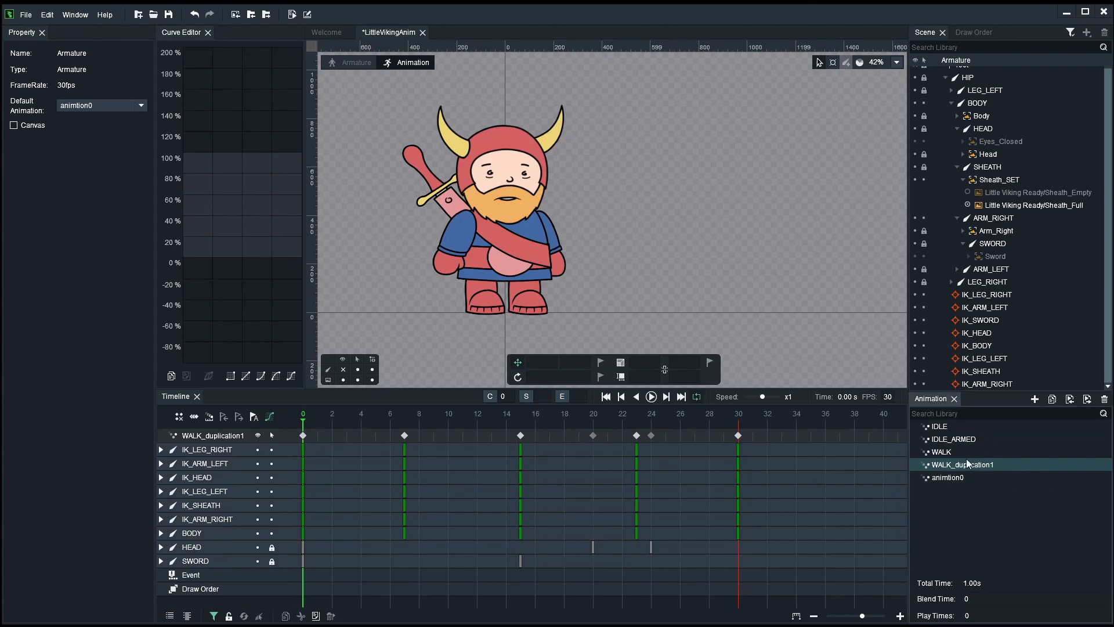
double_click(967, 464)
click(502, 311)
drag(494, 311, 609, 316)
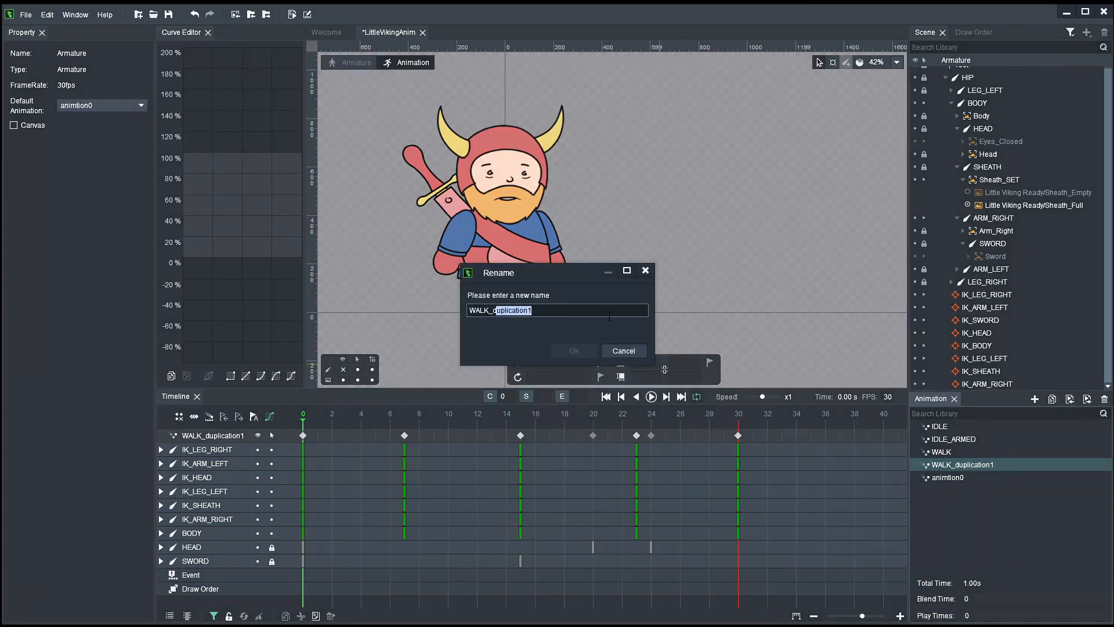
key(BackSpace)
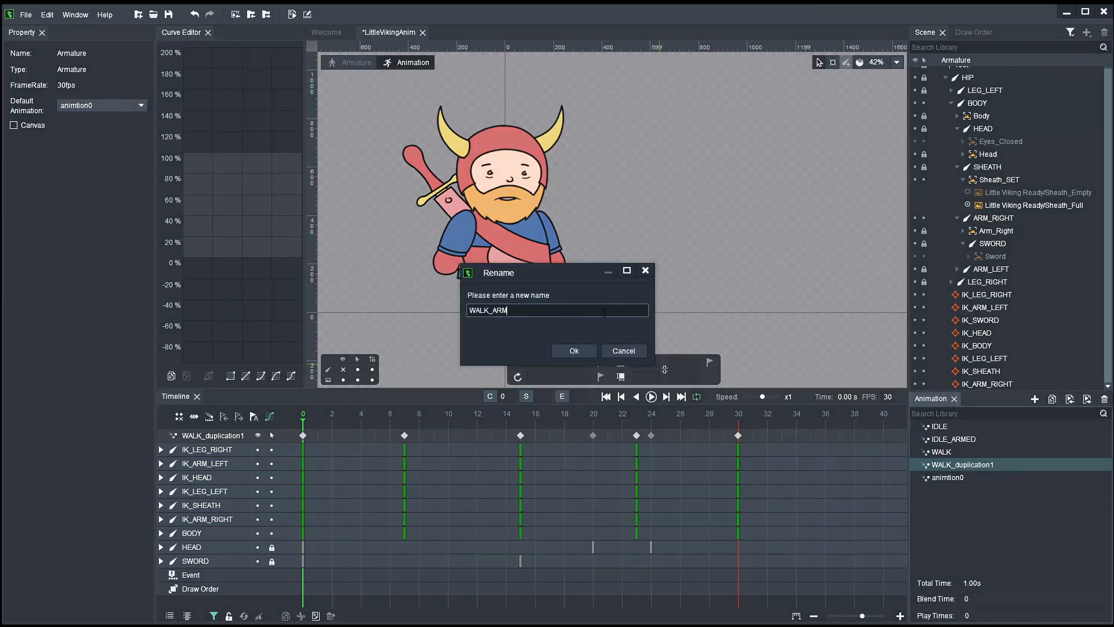
click(575, 350)
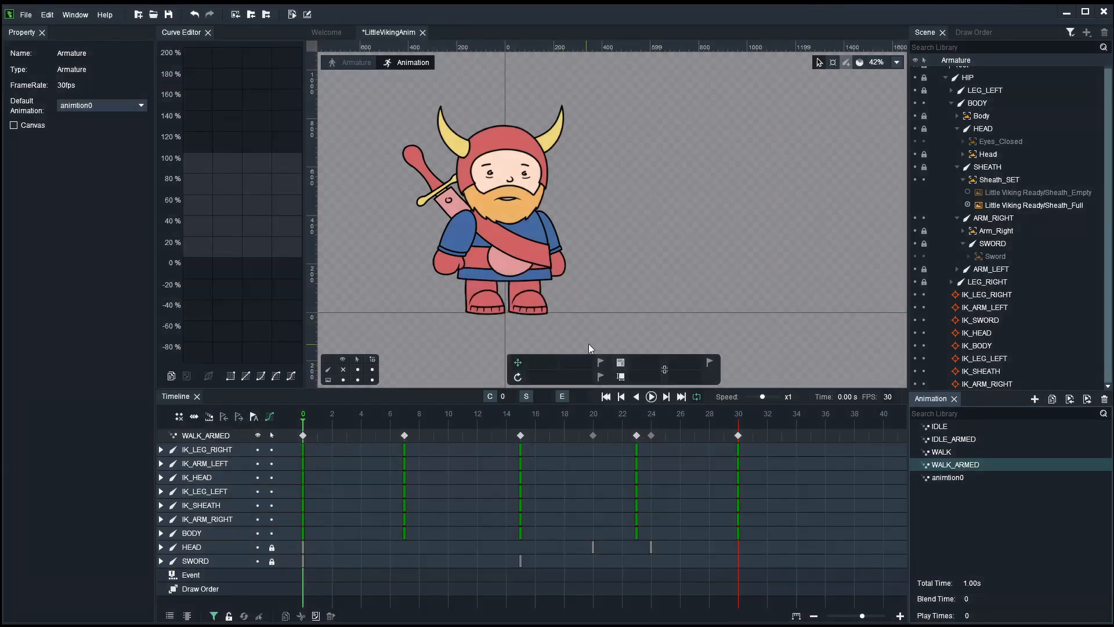
Step: At frame 0 of WALK_ARMED, switch the Sheath_SET slot's display to Sheath_Empty and key it
drag(667, 205, 732, 200)
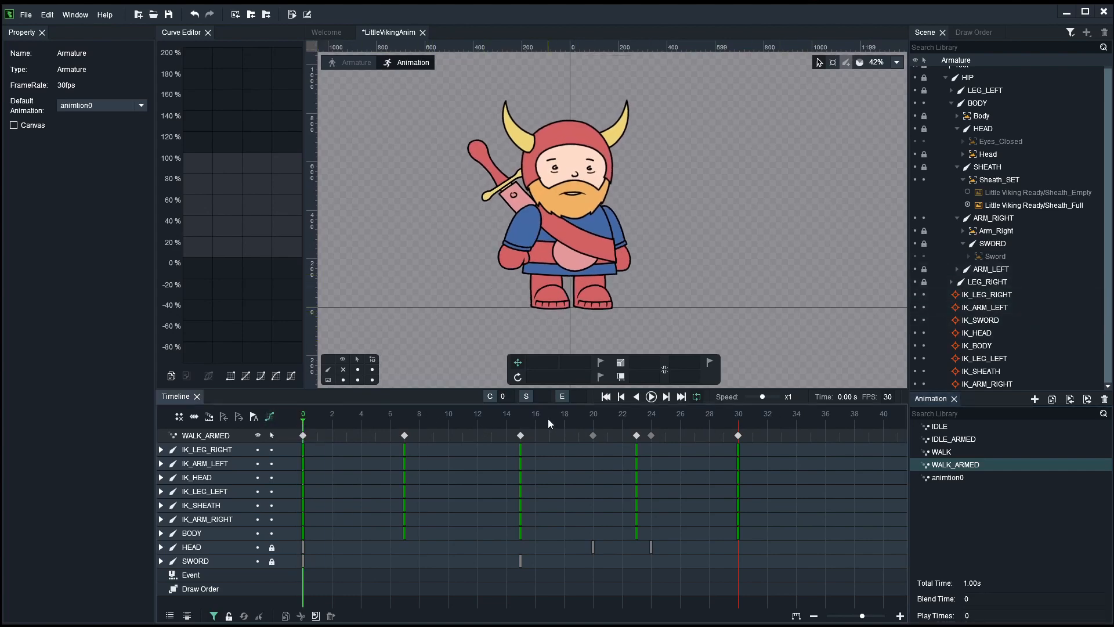
click(992, 181)
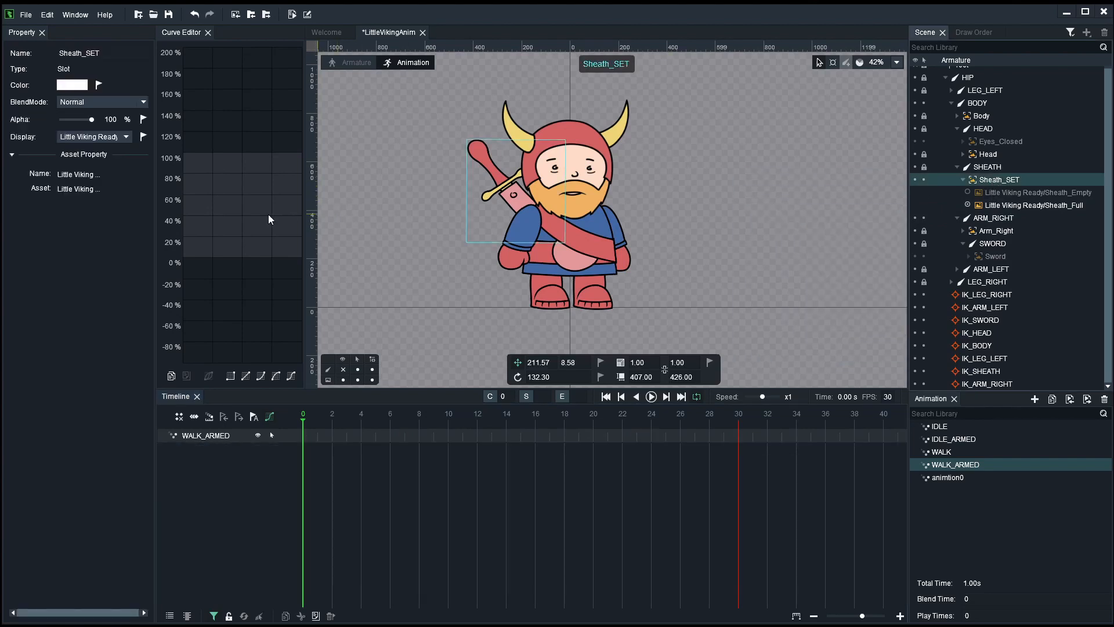
click(125, 137)
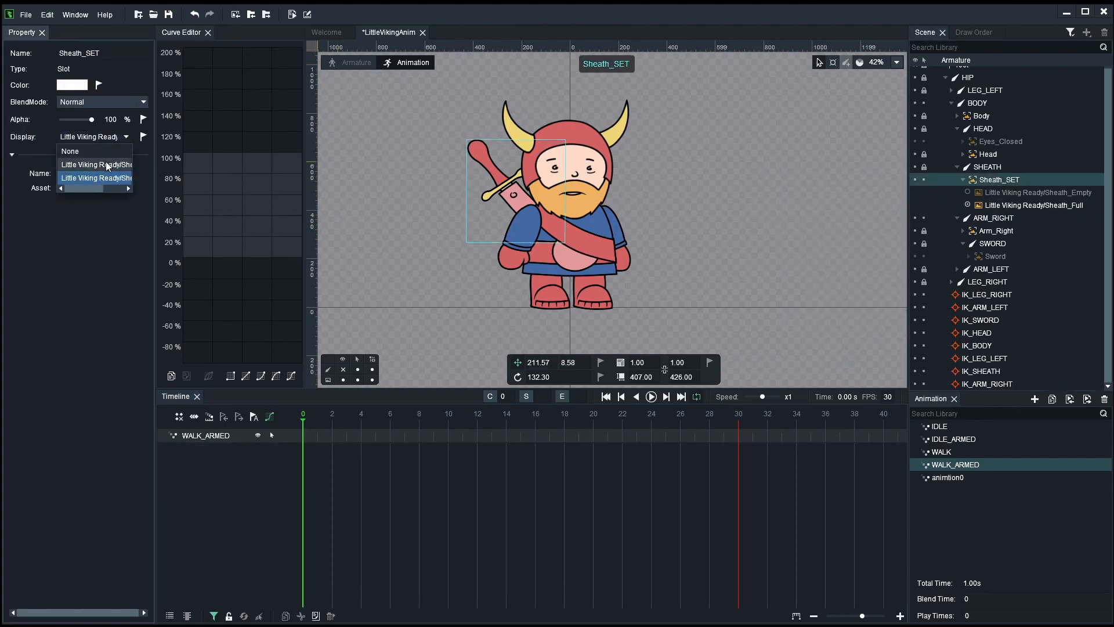
click(107, 164)
click(142, 137)
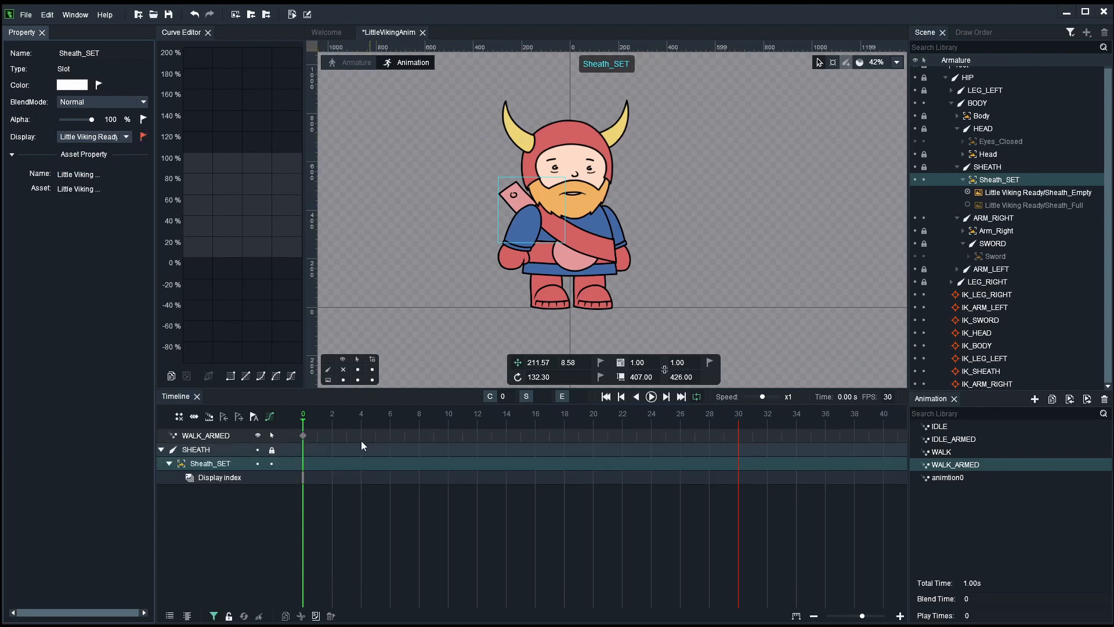
key(space)
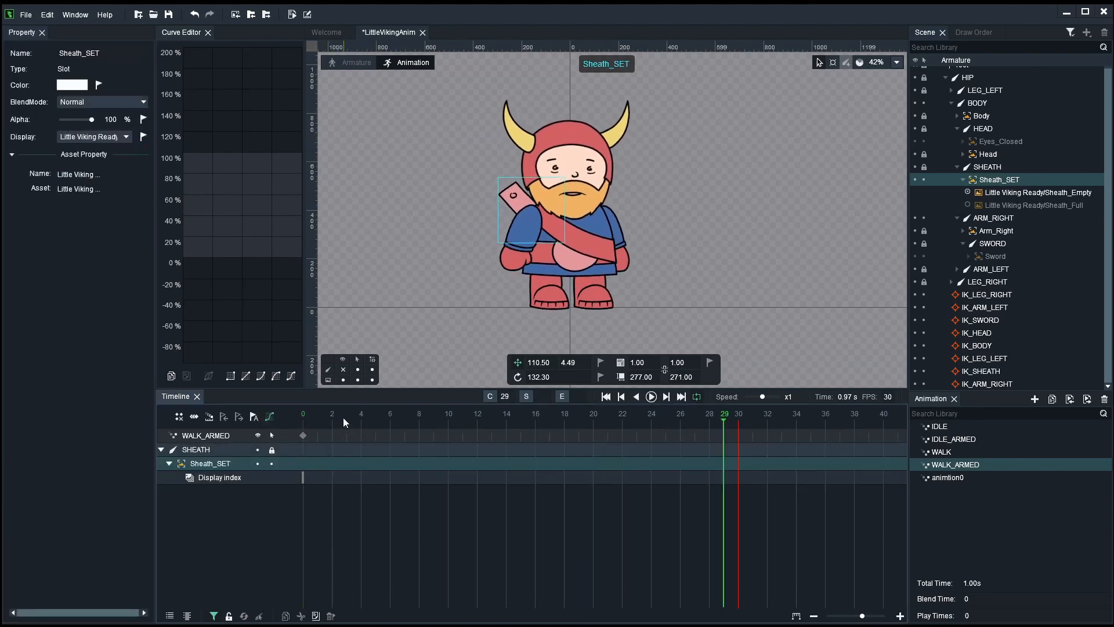
Step: Delete the Sword slot's display key at frame 15, and key its display to the Sword image at frame 0
click(996, 257)
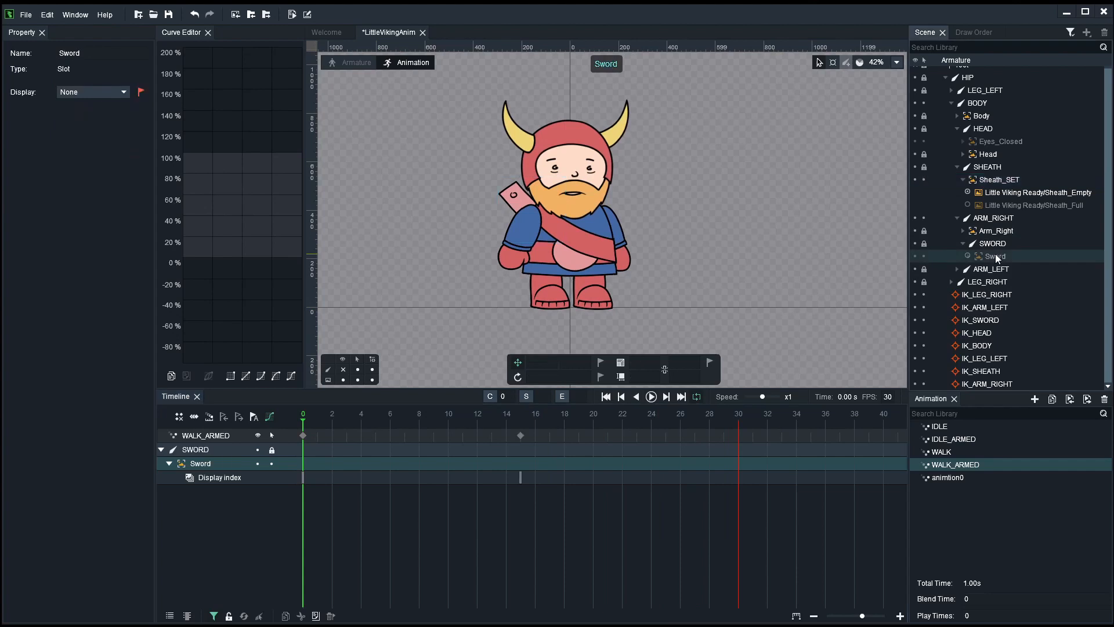
click(520, 435)
key(Delete)
drag(348, 415, 303, 414)
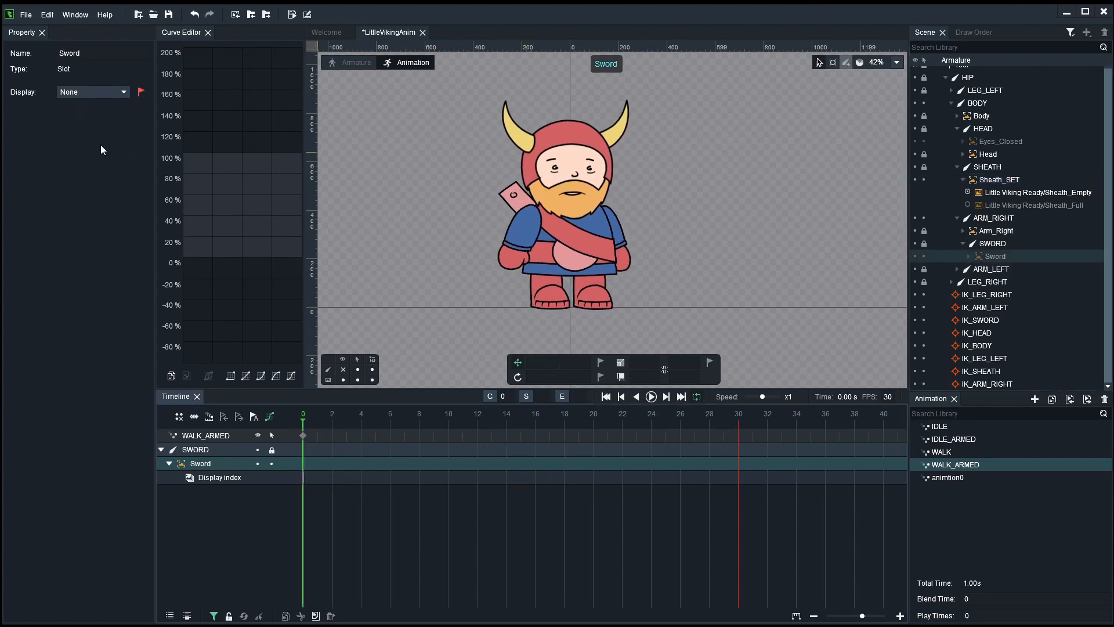
click(123, 92)
click(117, 120)
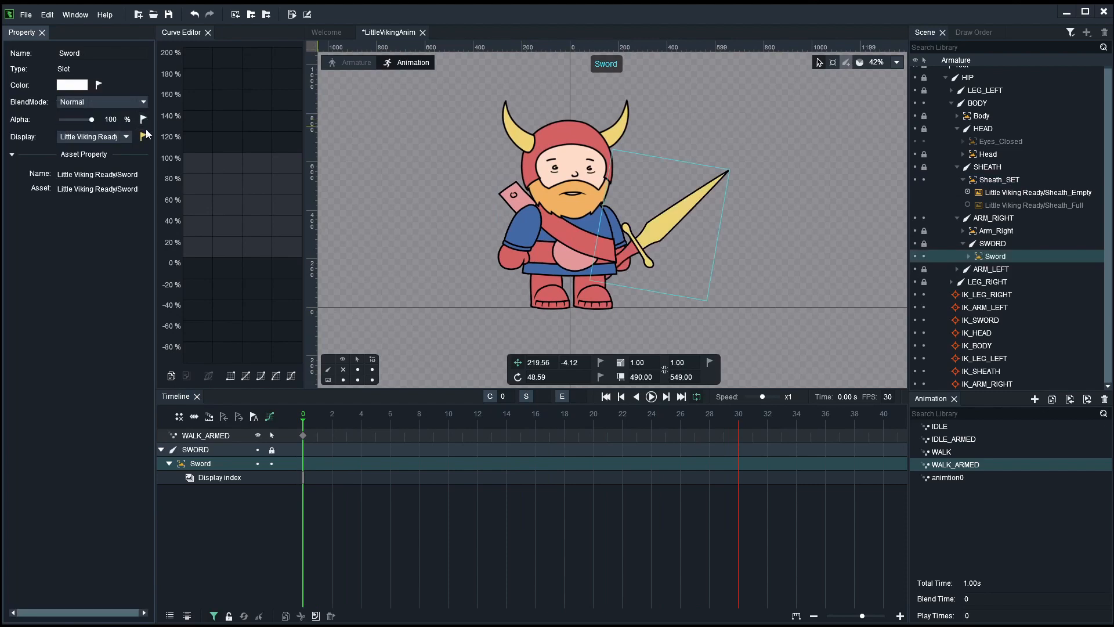
click(143, 137)
Step: Play the WALK_ARMED cycle to check the sword and empty sheath in motion
click(347, 427)
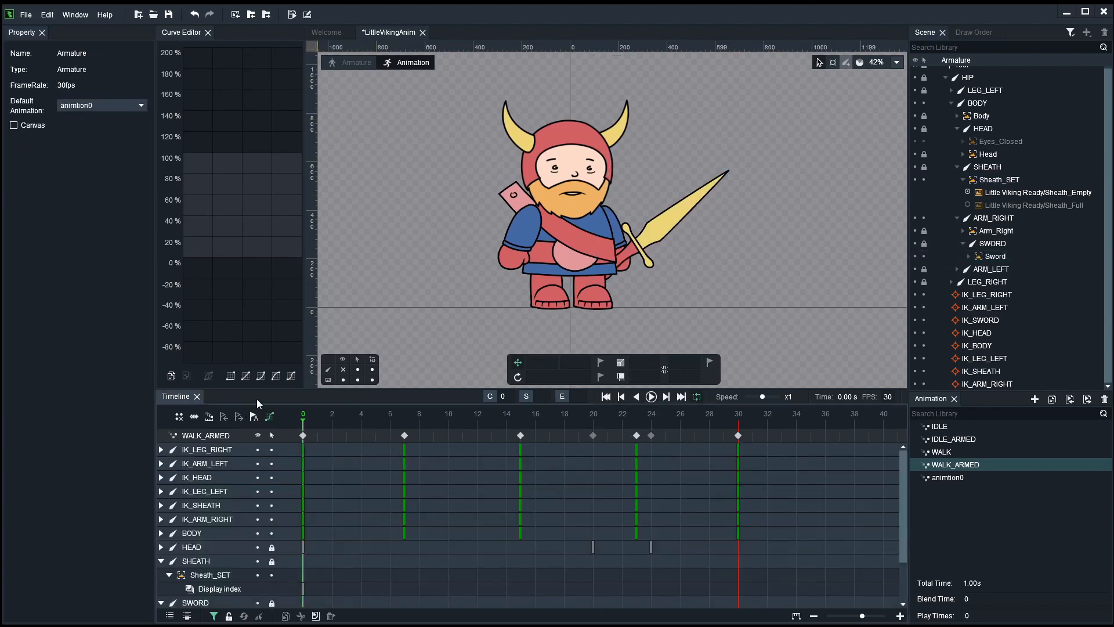
key(space)
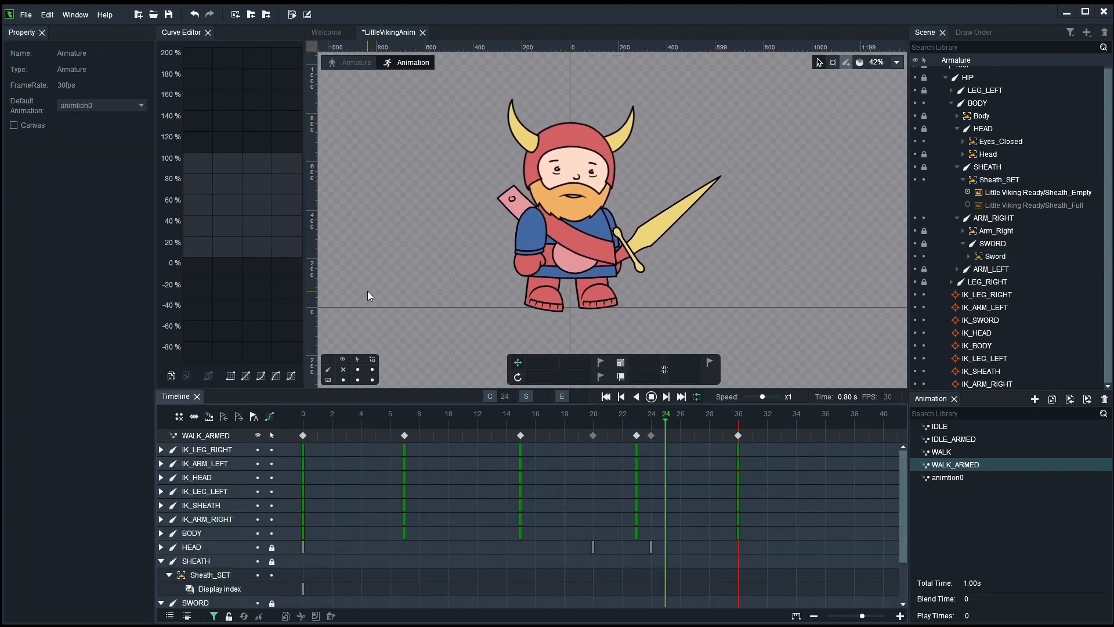
key(space)
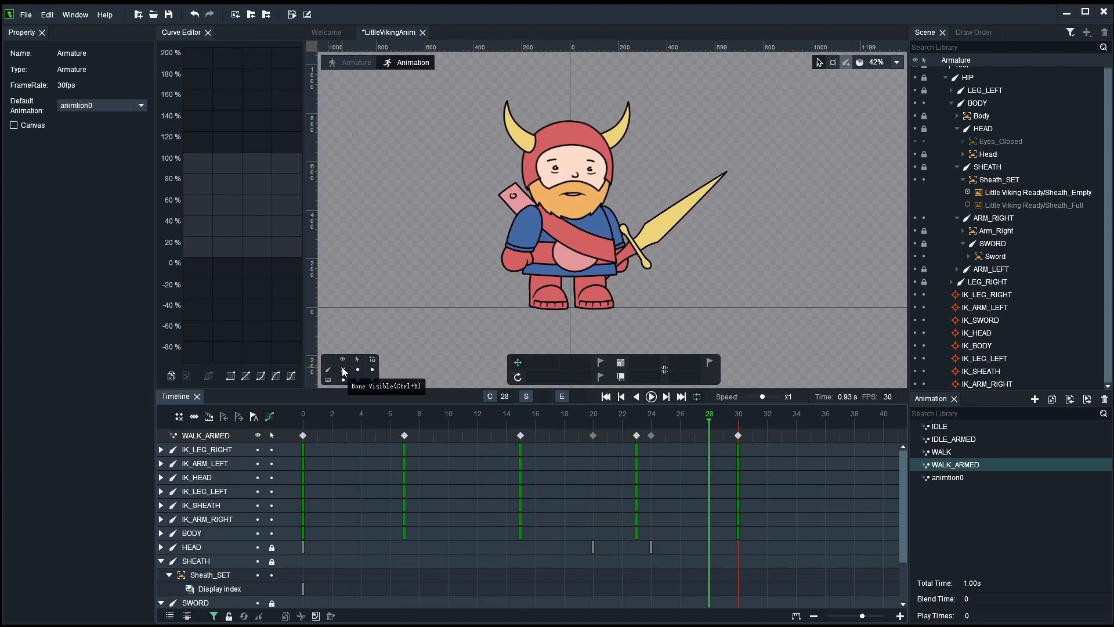
Step: Show the bones and key IK_SWORD's translation in its resting position at frames 0, 30 and 15
click(342, 368)
click(751, 153)
click(301, 416)
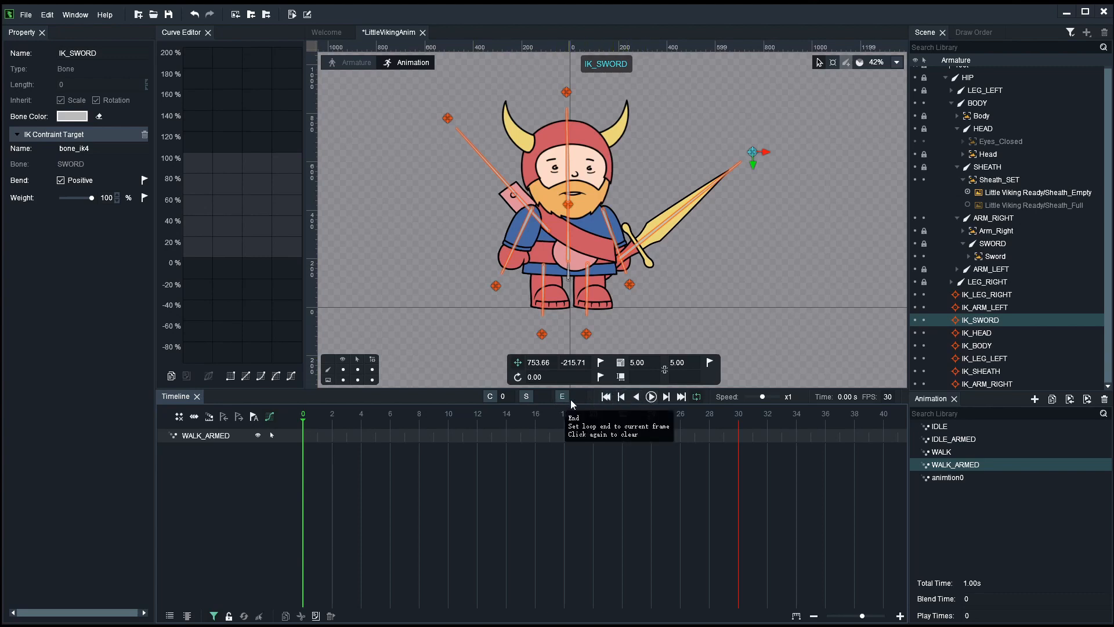
click(600, 362)
click(731, 414)
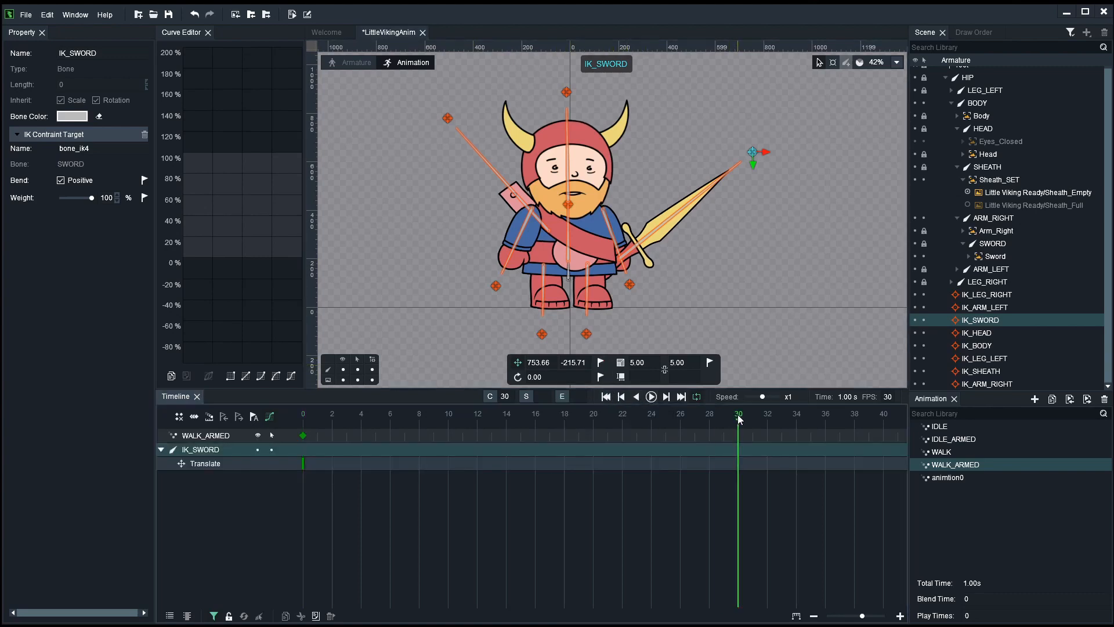
click(600, 362)
click(521, 417)
click(600, 362)
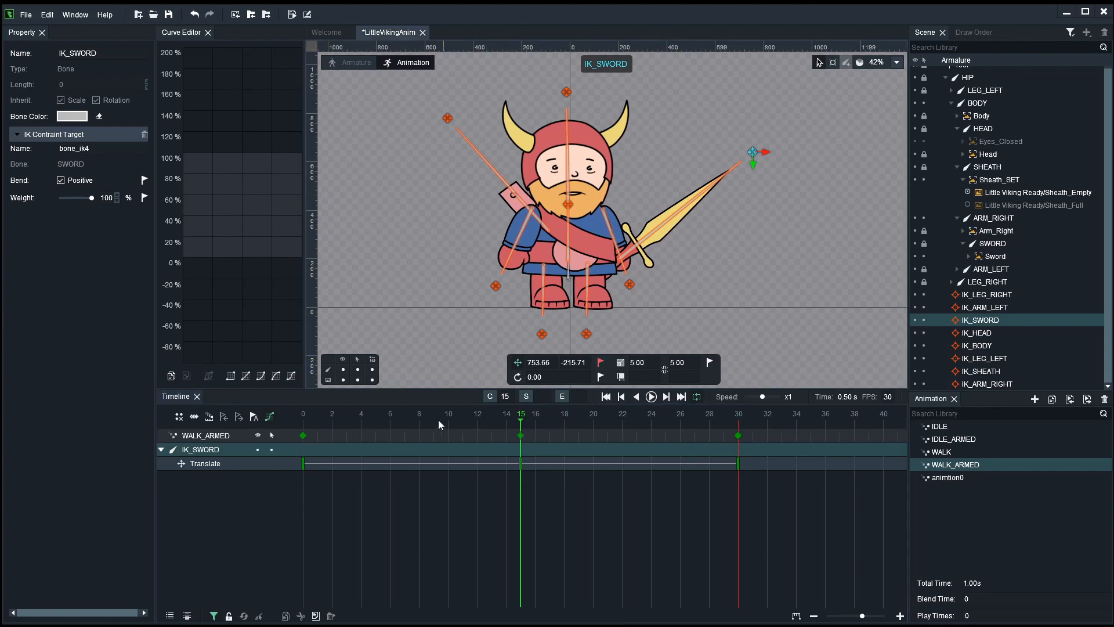
Step: Move and key IK_SWORD to about X 734.5, Y -352.3 at frame 7 and about X 890.3, Y 2.4 at frame 23
drag(438, 420, 392, 429)
drag(837, 155, 812, 145)
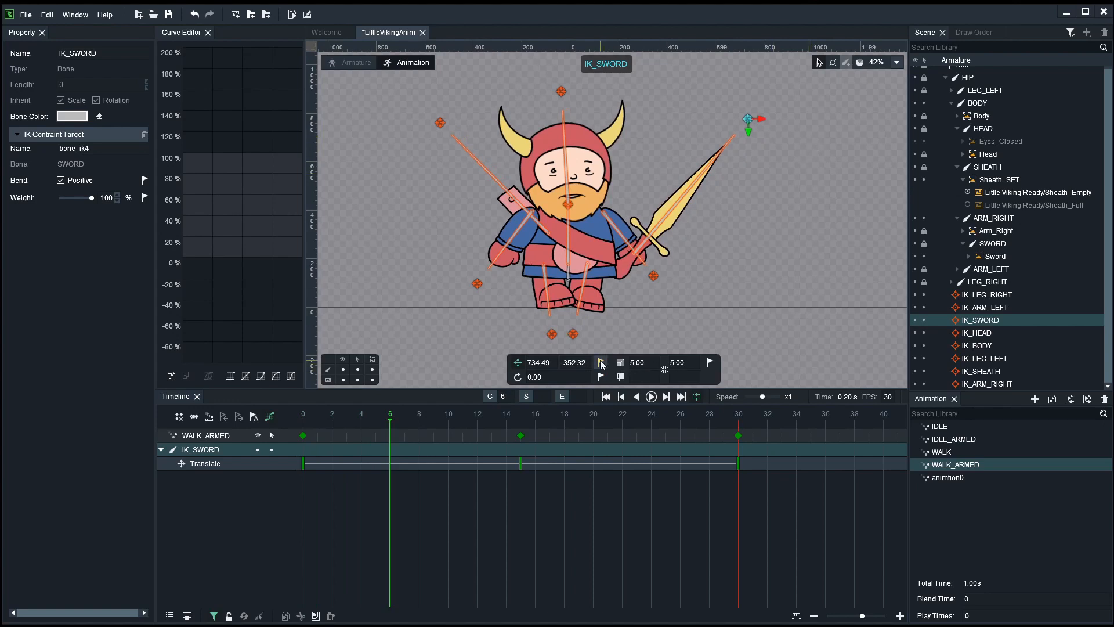
drag(400, 428, 637, 434)
drag(771, 184, 810, 232)
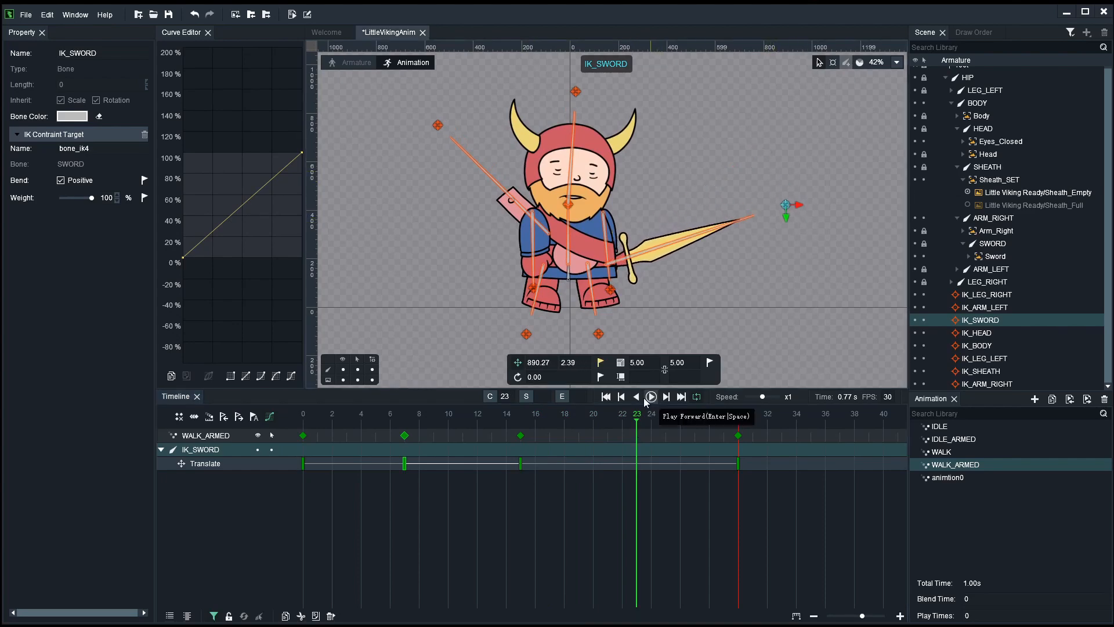
click(409, 235)
key(space)
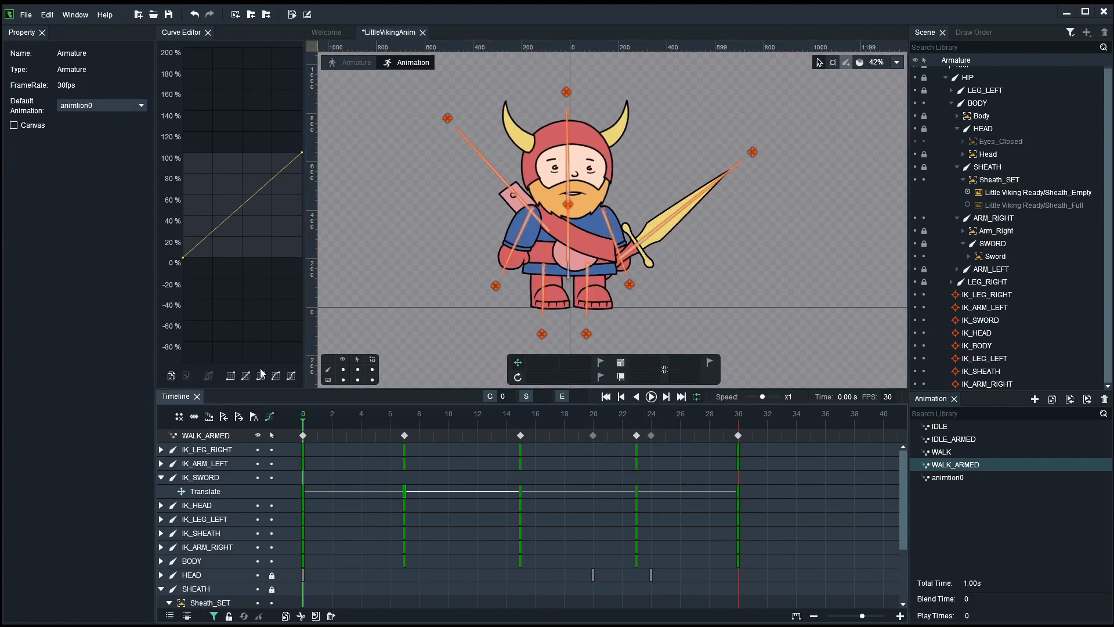
Step: Hide the bones and preview the WALK_ARMED, IDLE, IDLE_ARMED and WALK animations in turn, returning to WALK_ARMED at frame 0
click(344, 369)
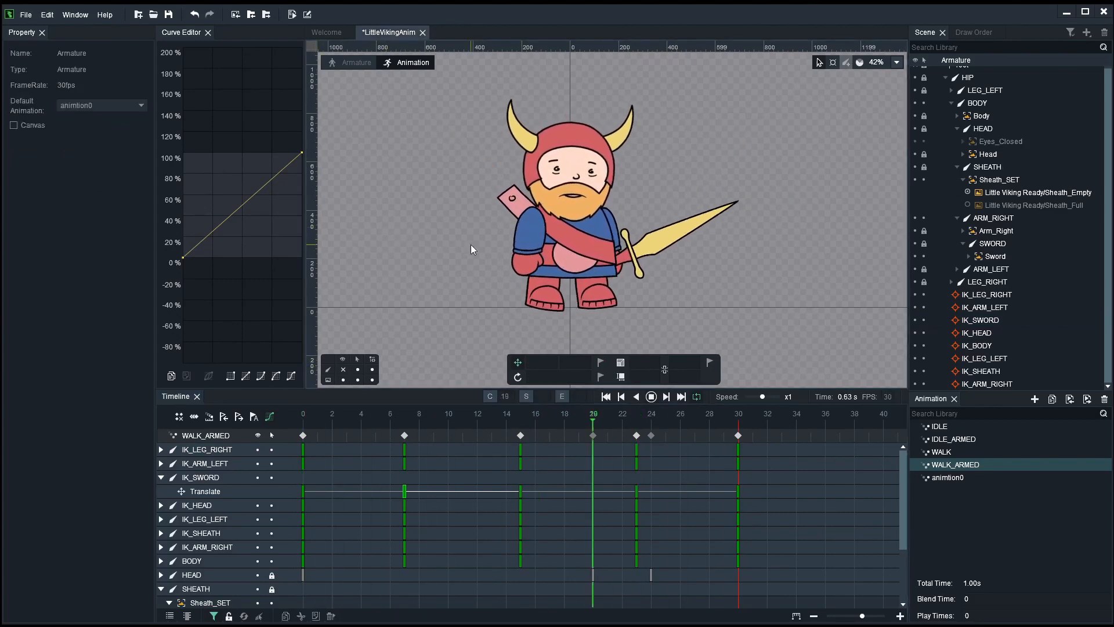
scroll(508, 253, down, 2)
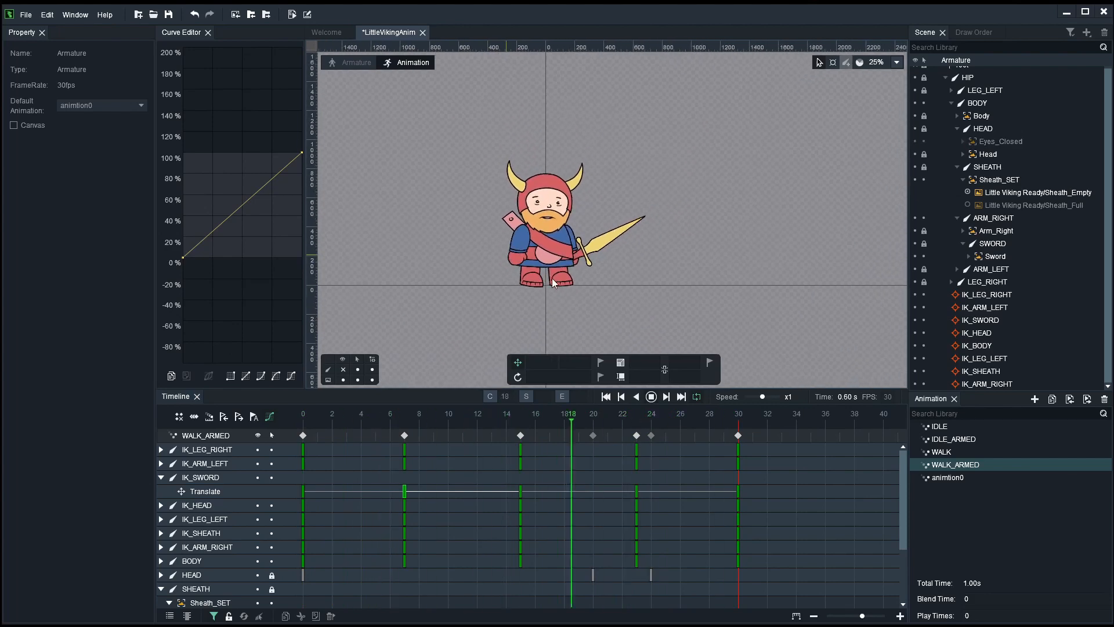
click(953, 426)
click(962, 441)
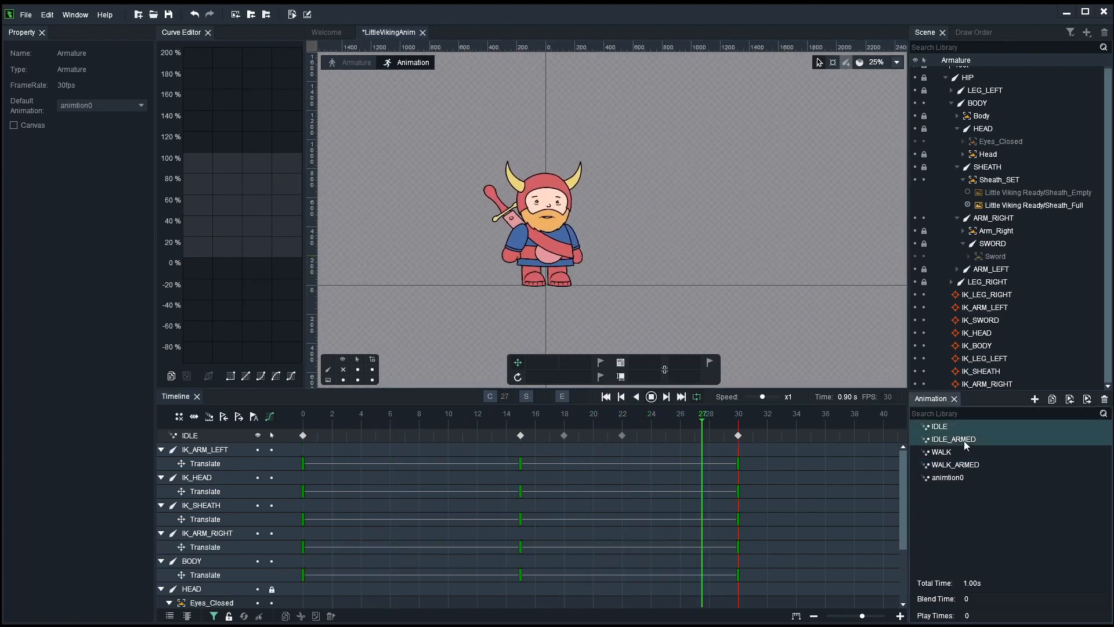
click(947, 451)
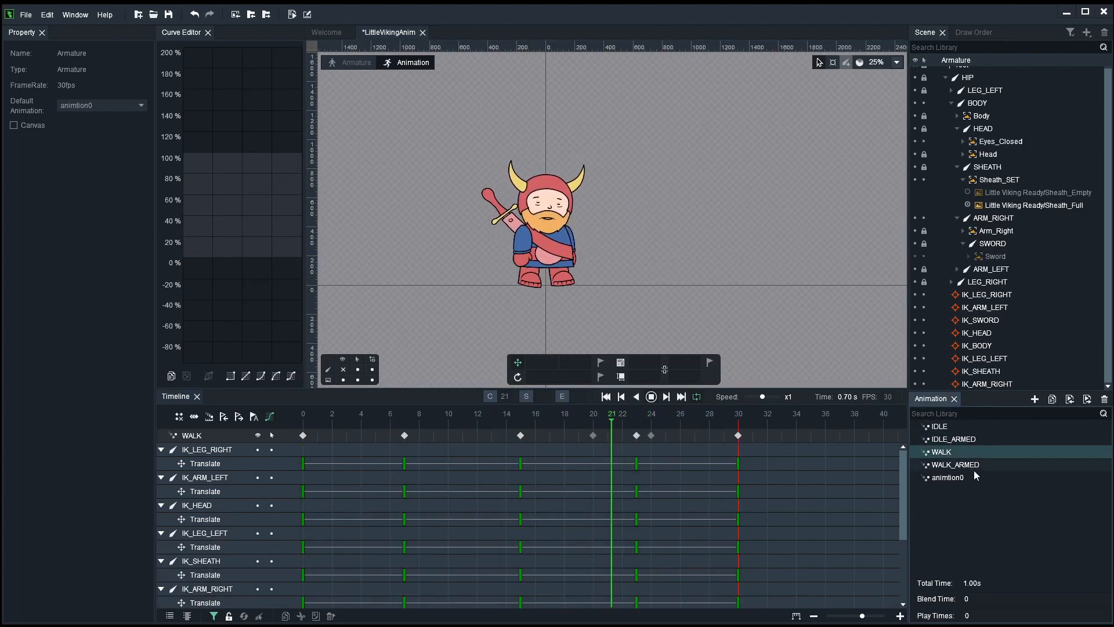
click(969, 464)
drag(320, 411, 289, 405)
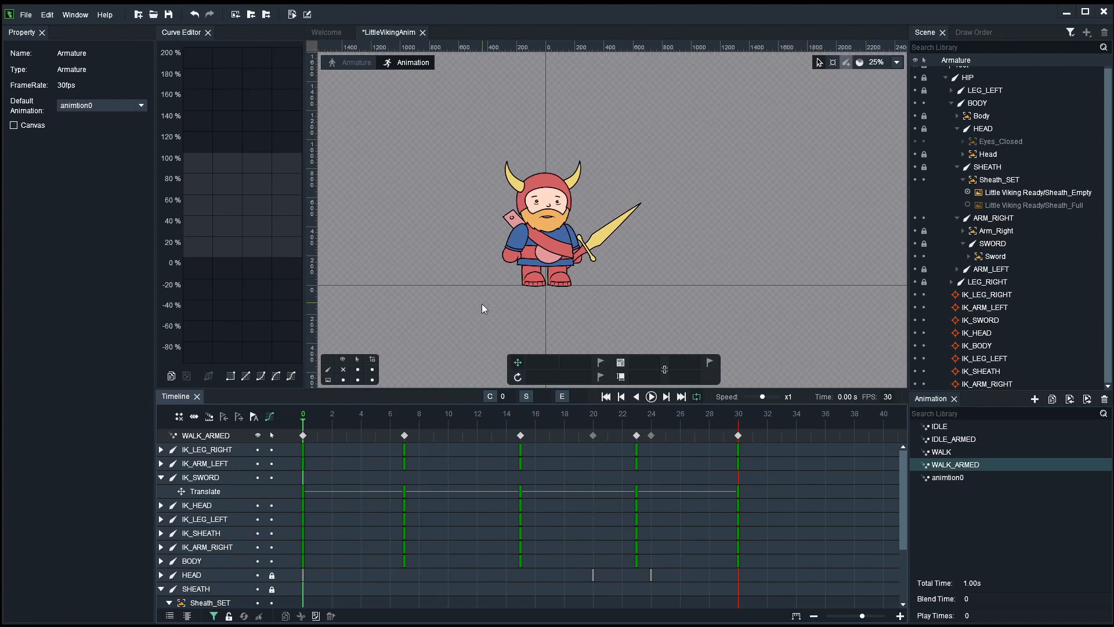
Step: Duplicate the IDLE animation and rename the copy IDLE_SWORD_GET
scroll(481, 304, up, 2)
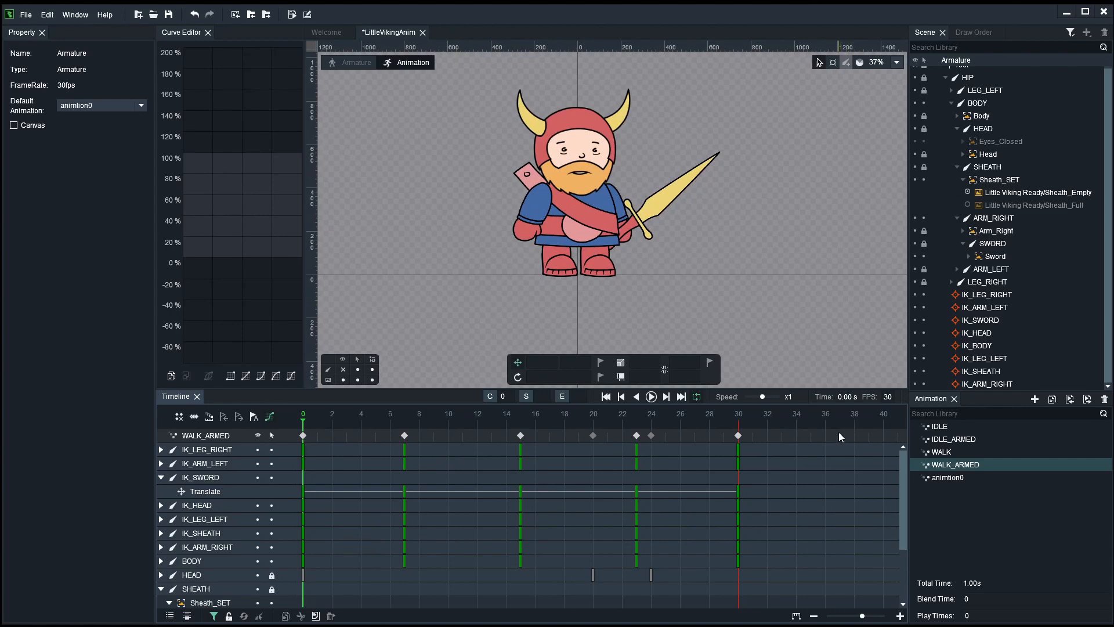
click(950, 431)
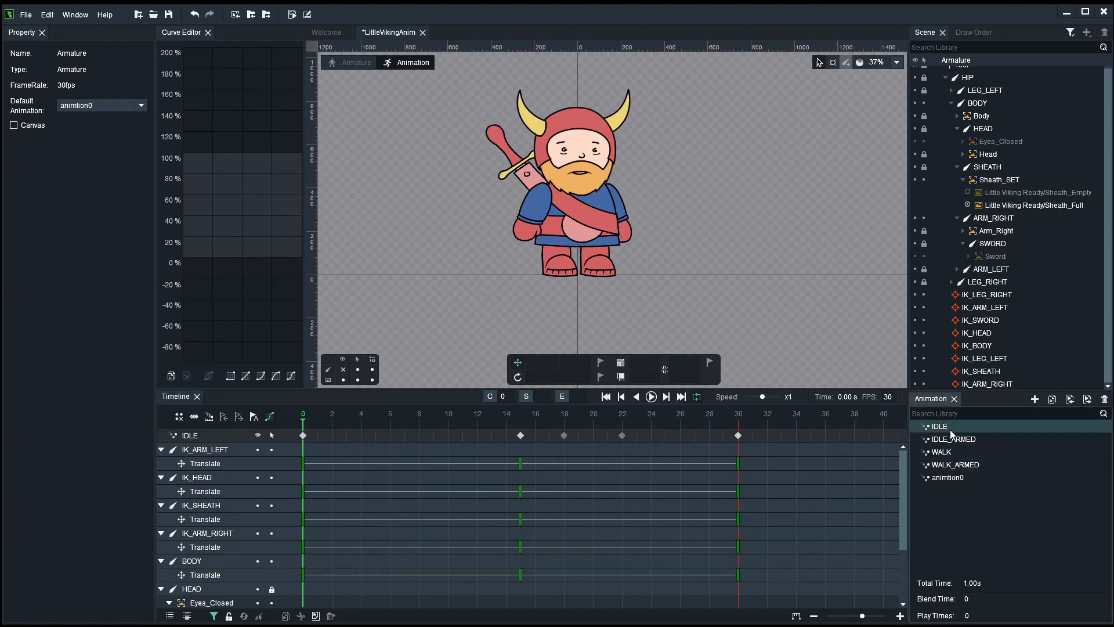
right_click(955, 426)
click(972, 444)
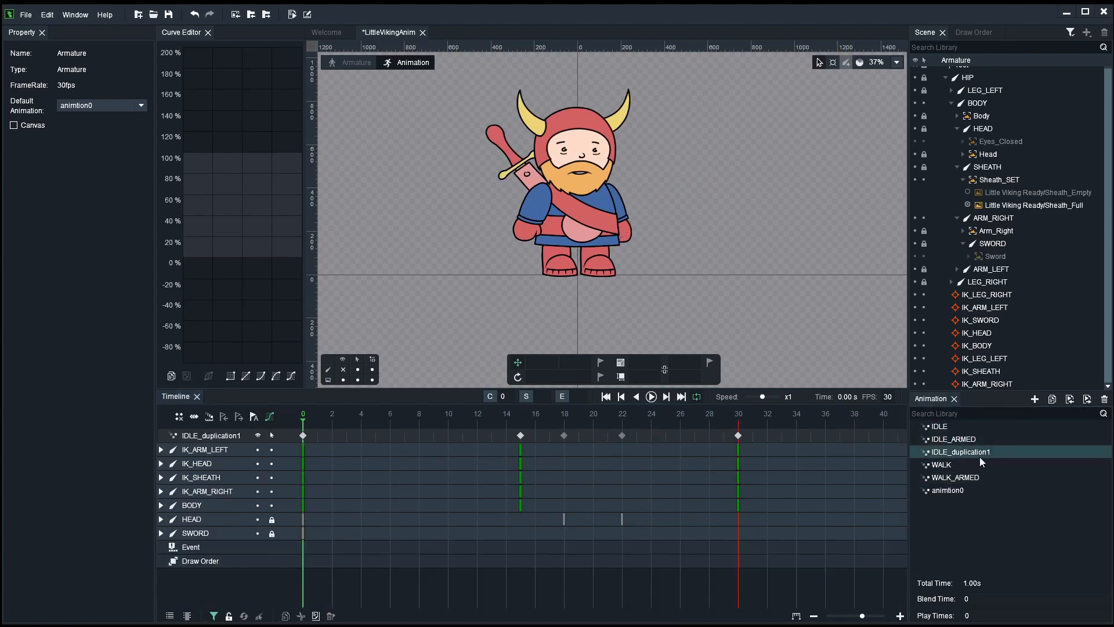
double_click(961, 450)
drag(489, 310, 620, 313)
text(SWORD_GET)
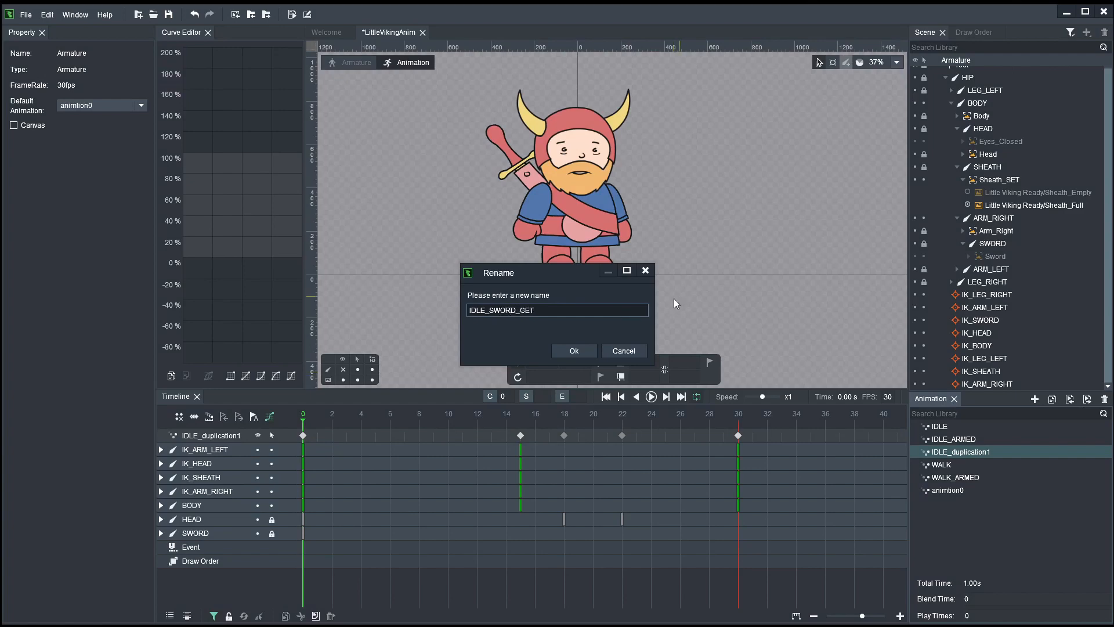
click(567, 347)
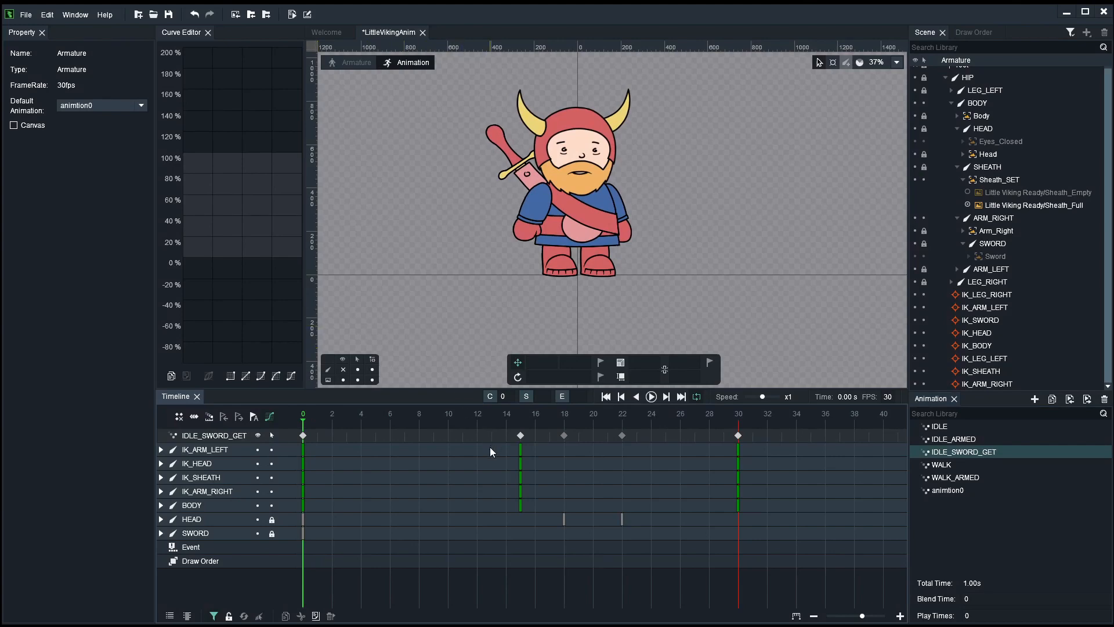
Step: Preview IDLE_SWORD_GET, show the bones again, and delete IK_ARM_RIGHT's translation key at frame 15
key(space)
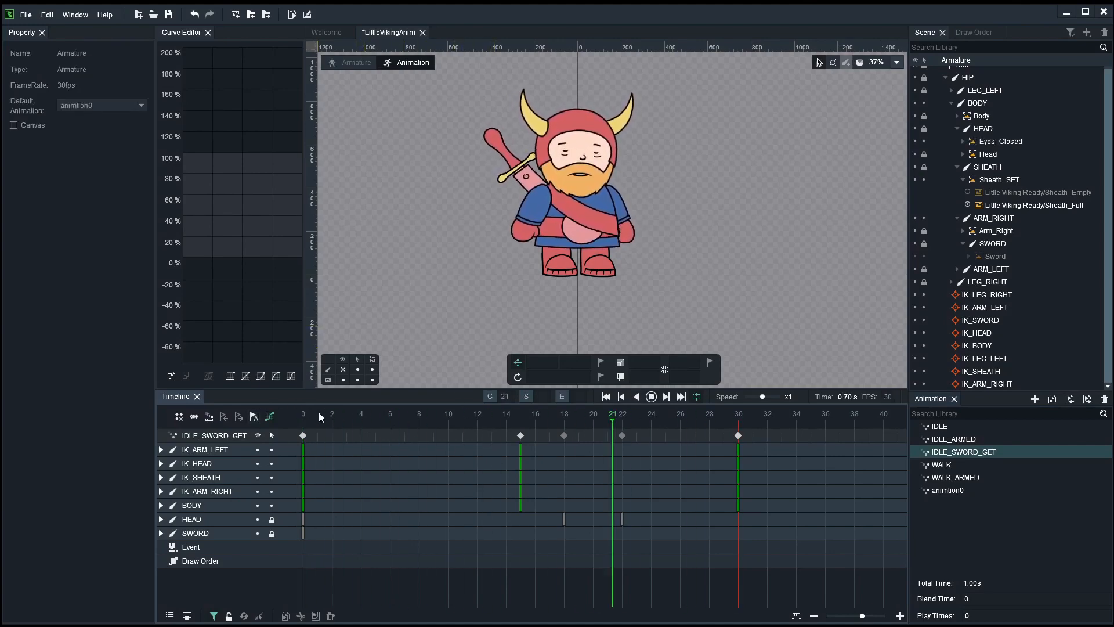
key(space)
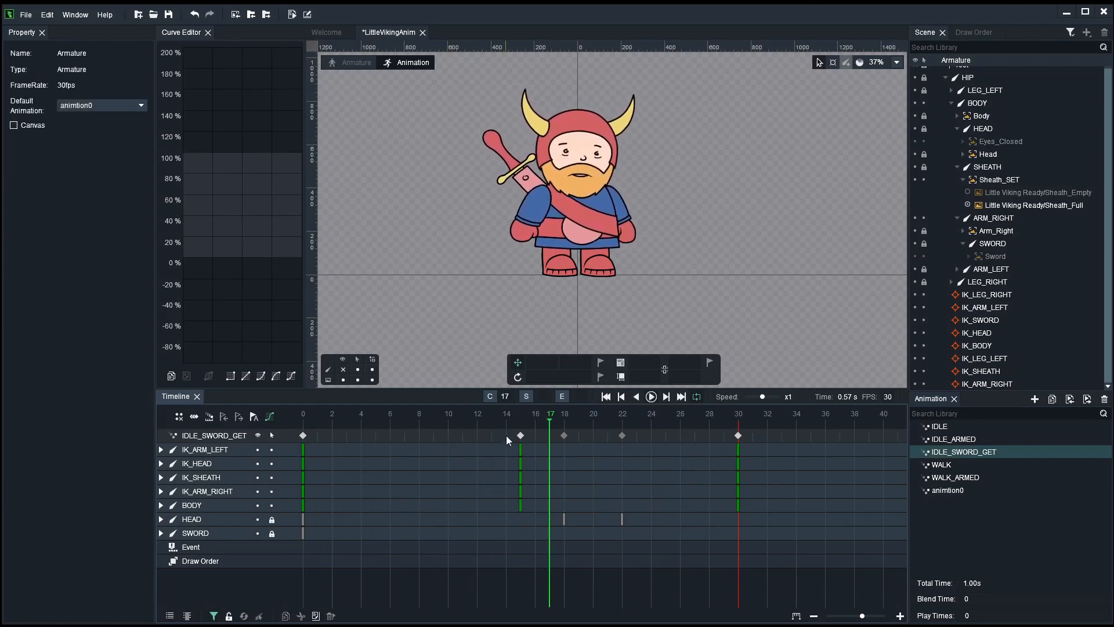
click(342, 370)
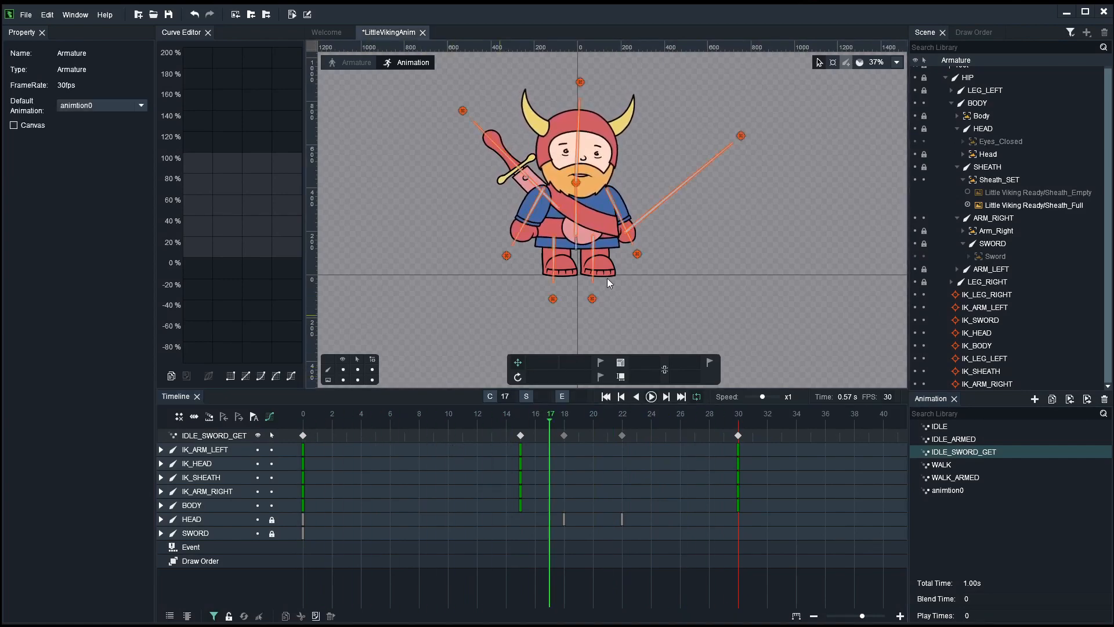
scroll(622, 276, up, 2)
drag(396, 413, 439, 425)
click(630, 278)
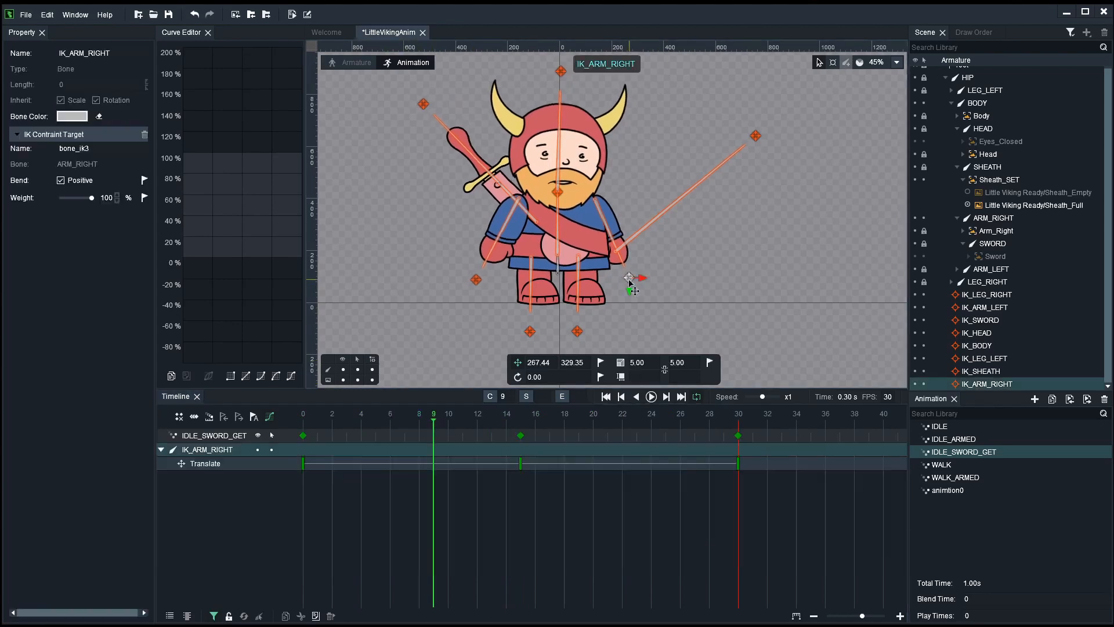
click(521, 436)
key(Delete)
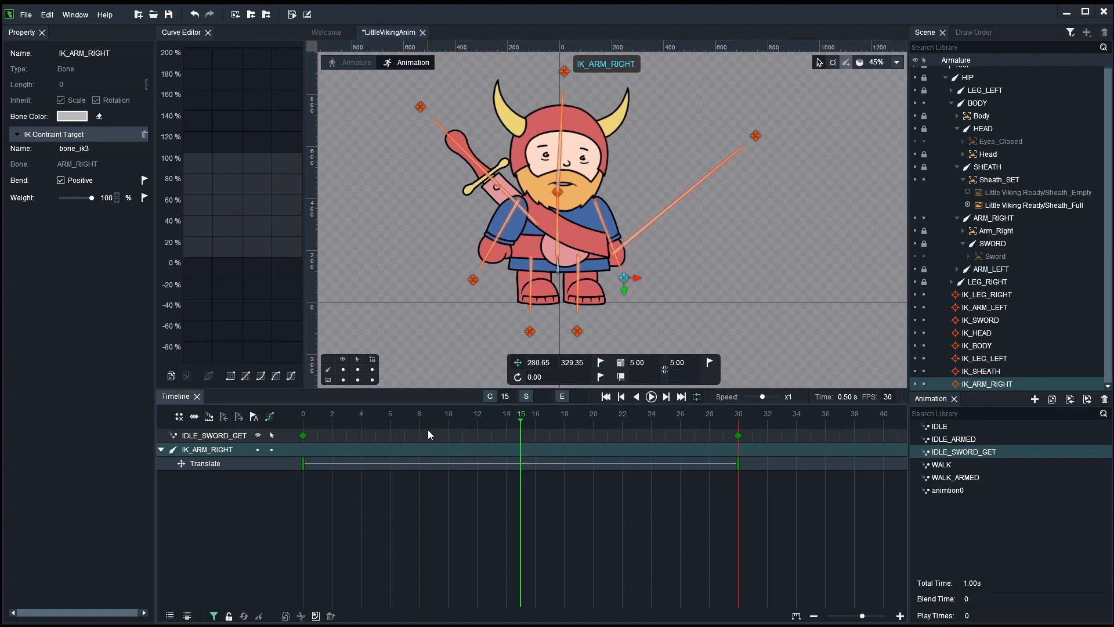
Step: Raise IK_ARM_RIGHT outward to about X 439.5, Y 159.8 at frame 10 and key its translation
key(space)
click(447, 420)
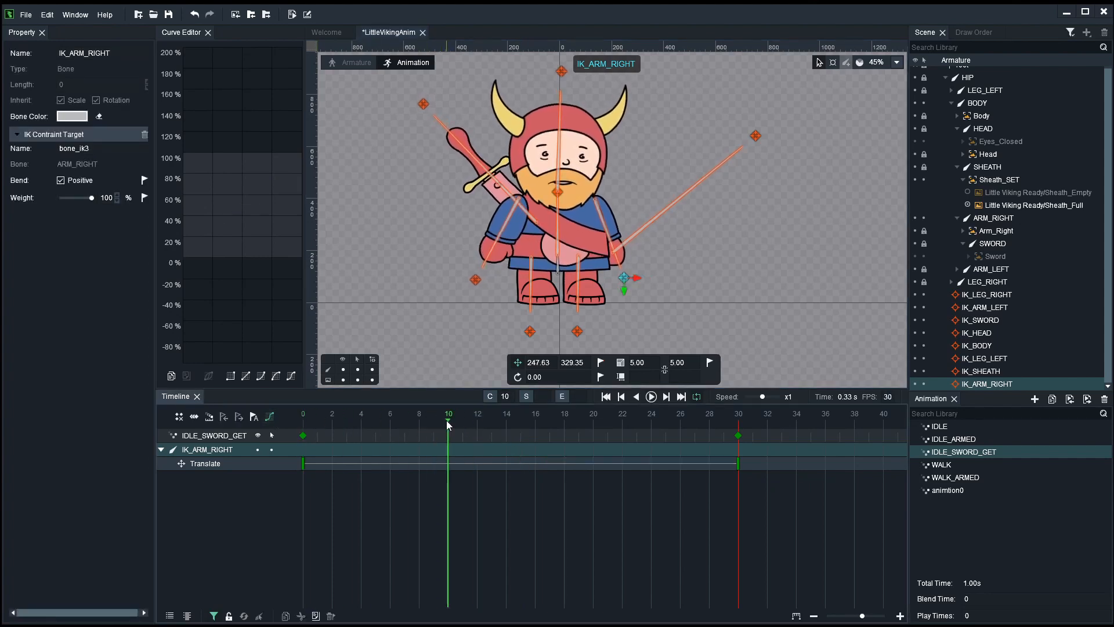
drag(644, 303, 703, 249)
click(600, 362)
drag(503, 421, 537, 420)
Step: Copy IK_ARM_RIGHT's translation key from frame 10 and paste it at frame 18 to hold the raised arm
click(447, 463)
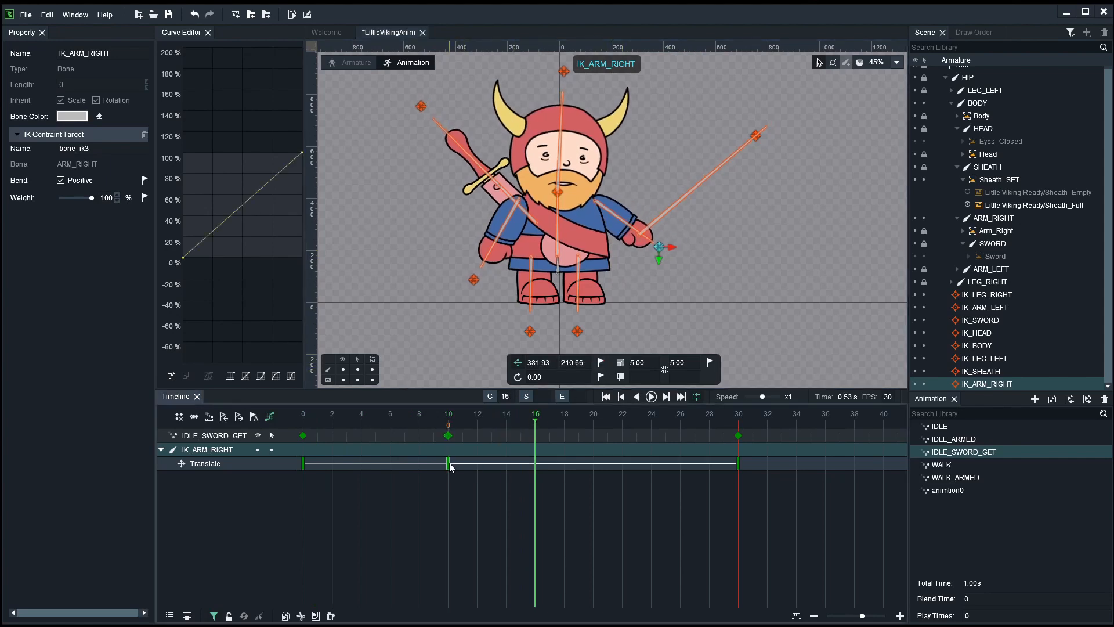
right_click(448, 463)
click(480, 495)
click(551, 420)
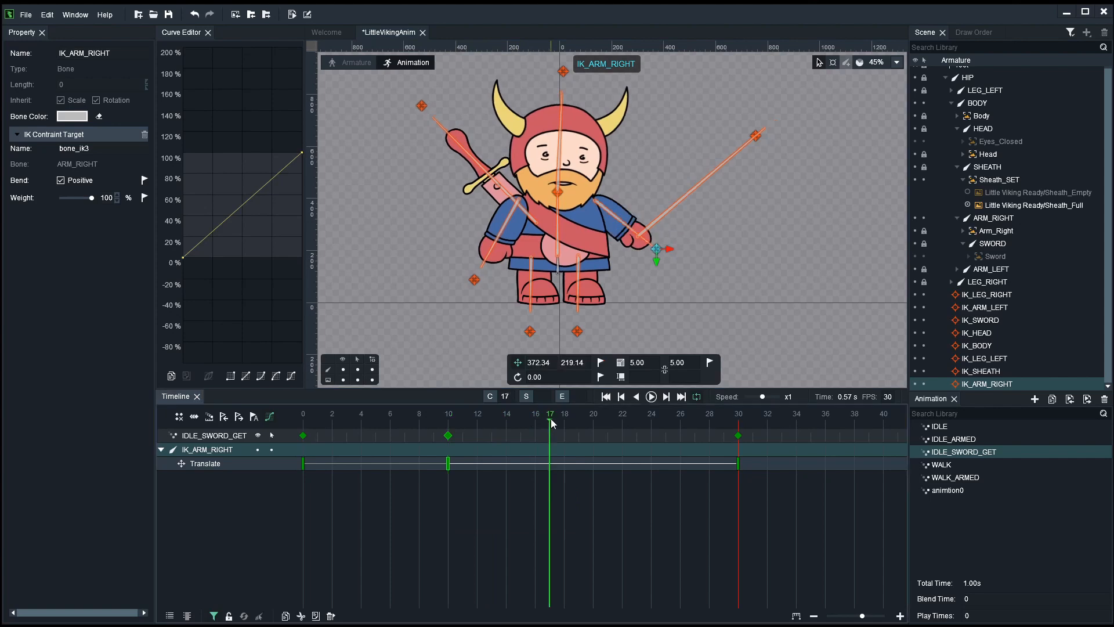
click(564, 446)
right_click(565, 462)
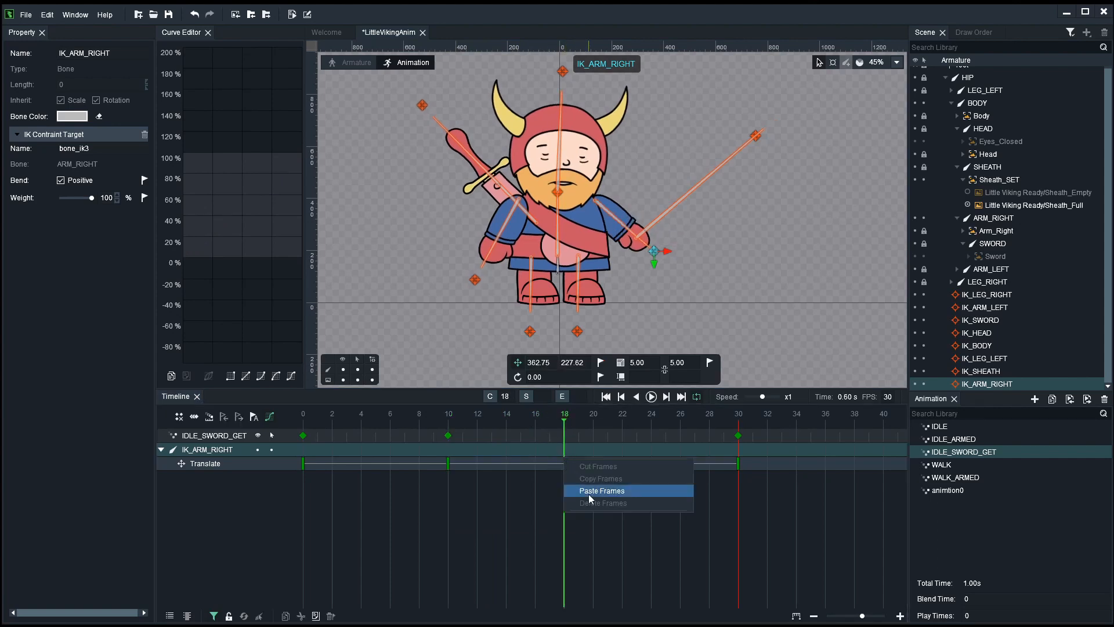
click(635, 491)
Step: Play and scrub through IDLE_SWORD_GET around frames 7 to 10 to check the right arm's raising motion
key(space)
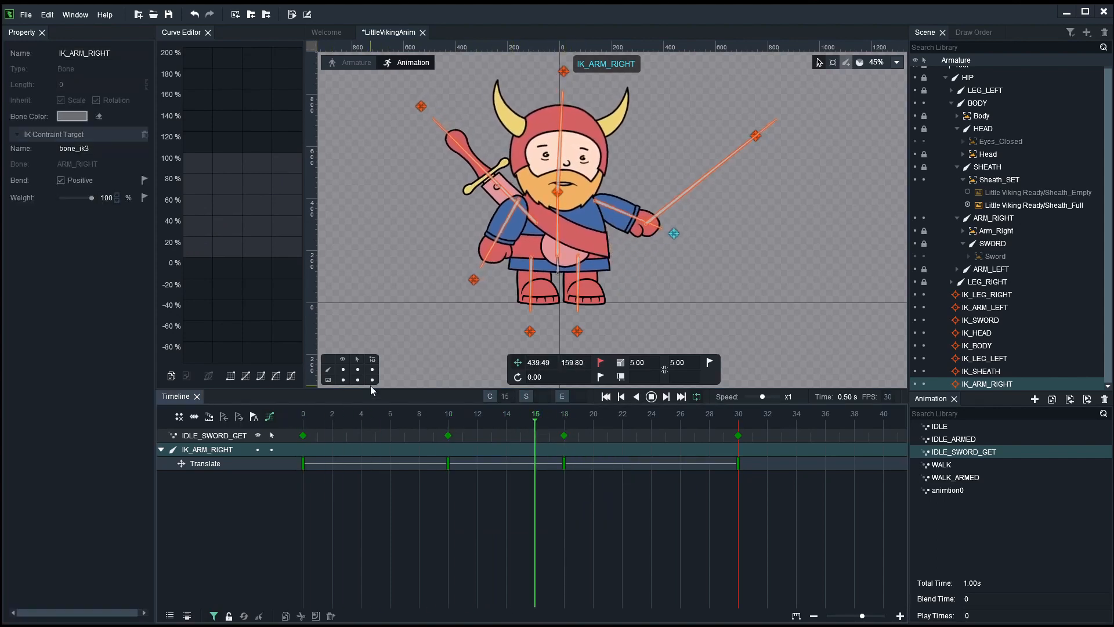
key(space)
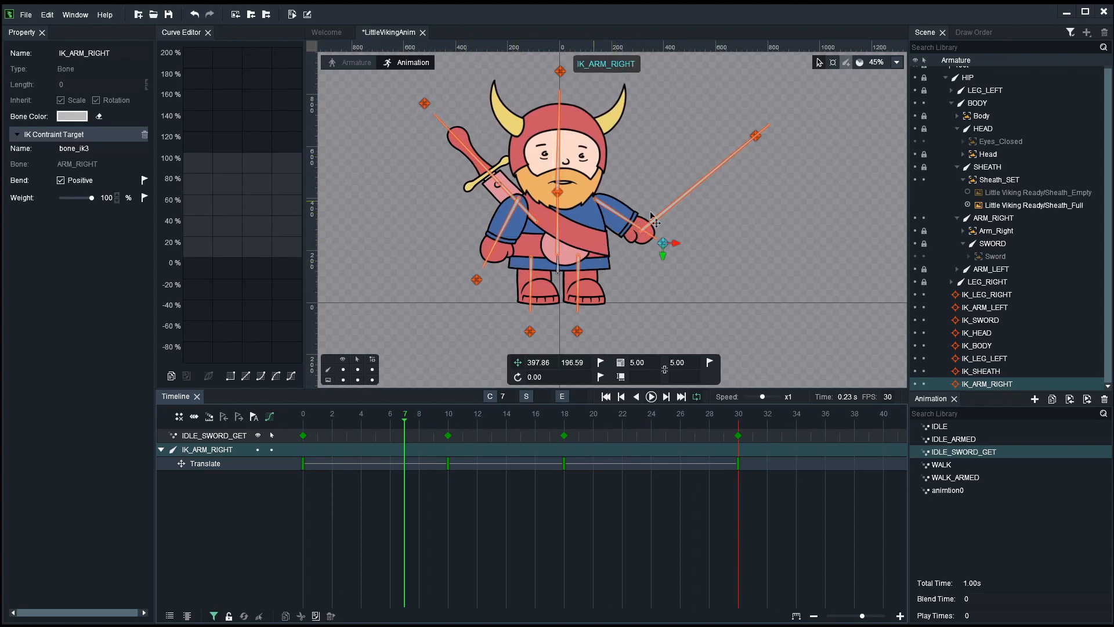
drag(736, 221, 735, 232)
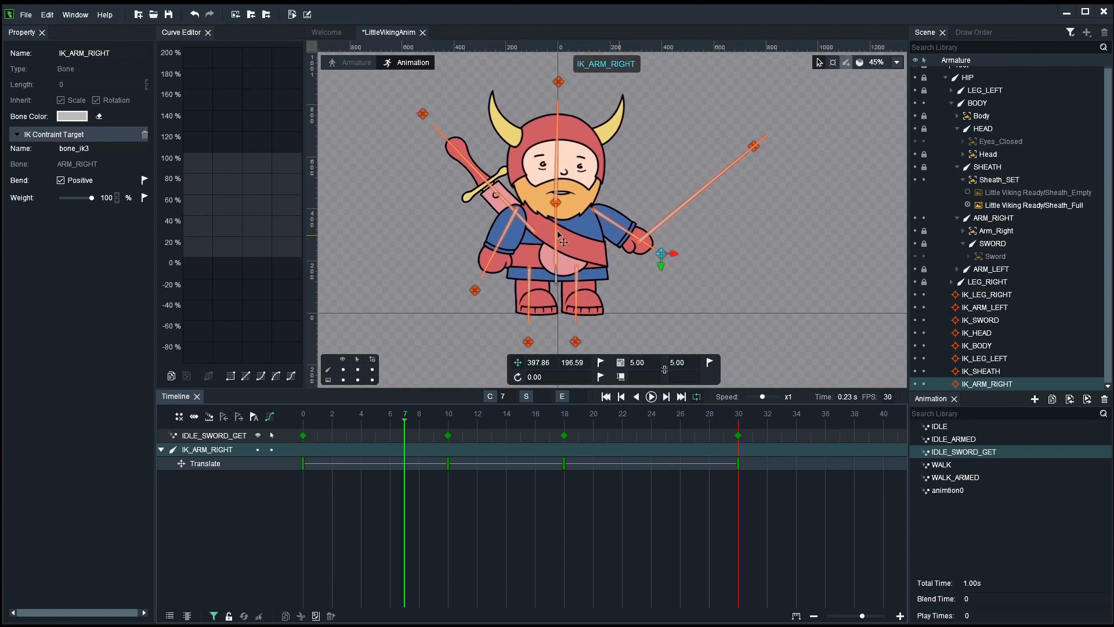
click(453, 420)
key(space)
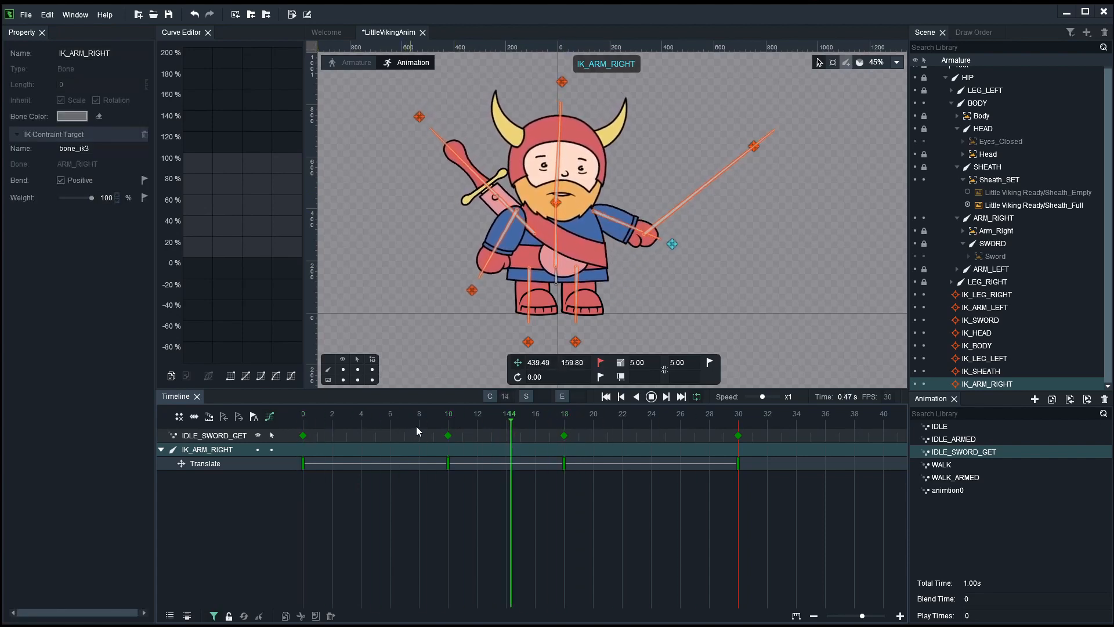
key(space)
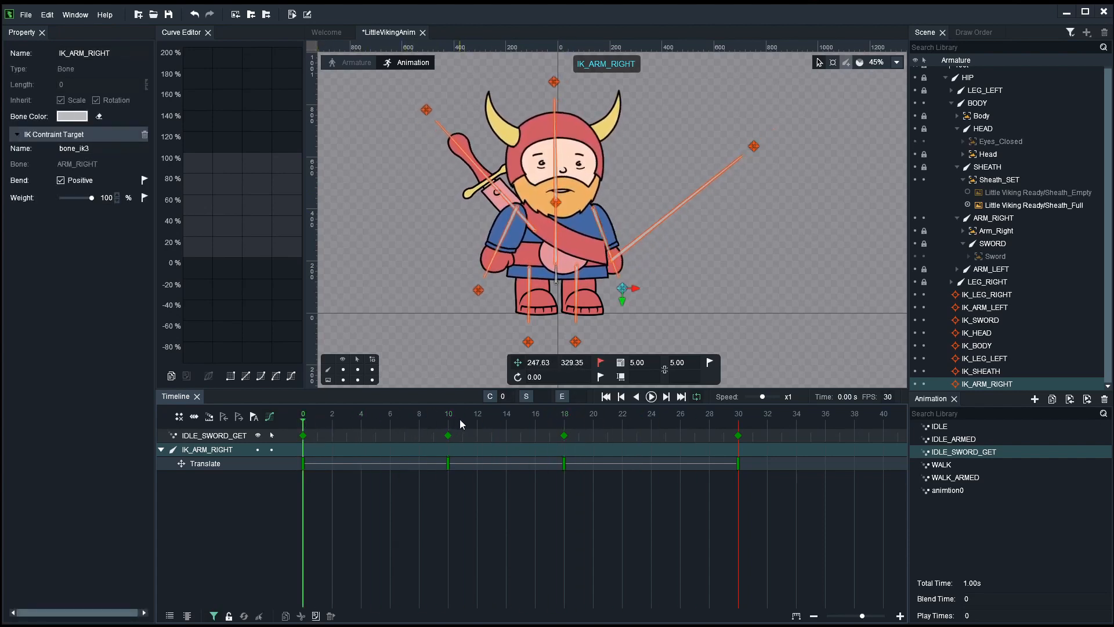
click(434, 420)
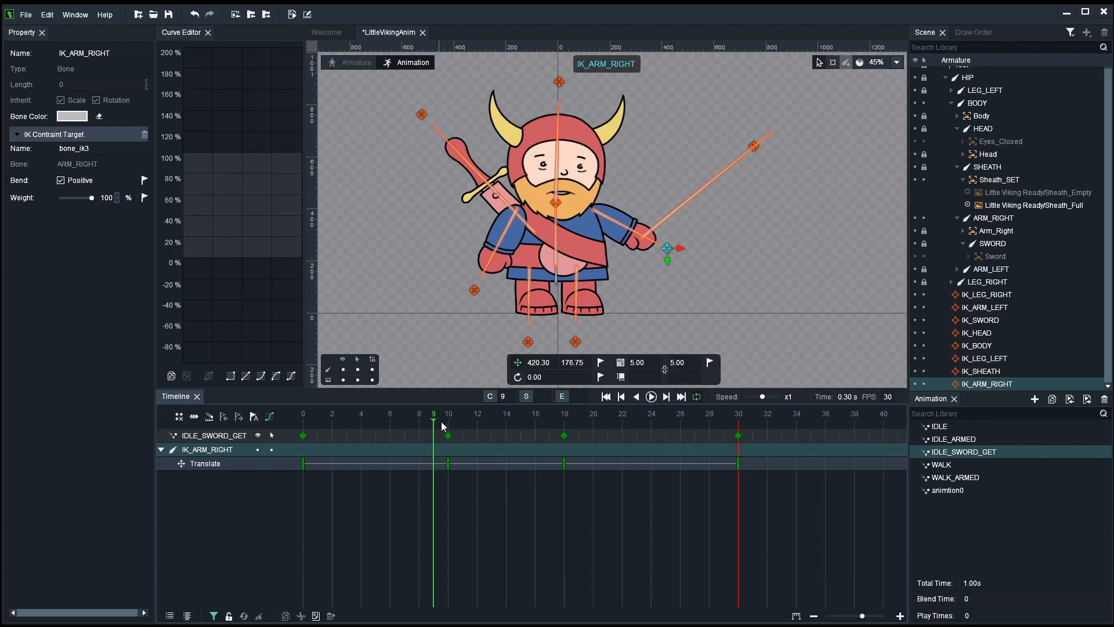
Step: Set the Sword slot's display to Little Viking Ready/Sword at frame 13 and keyframe it
drag(441, 425, 494, 423)
click(994, 256)
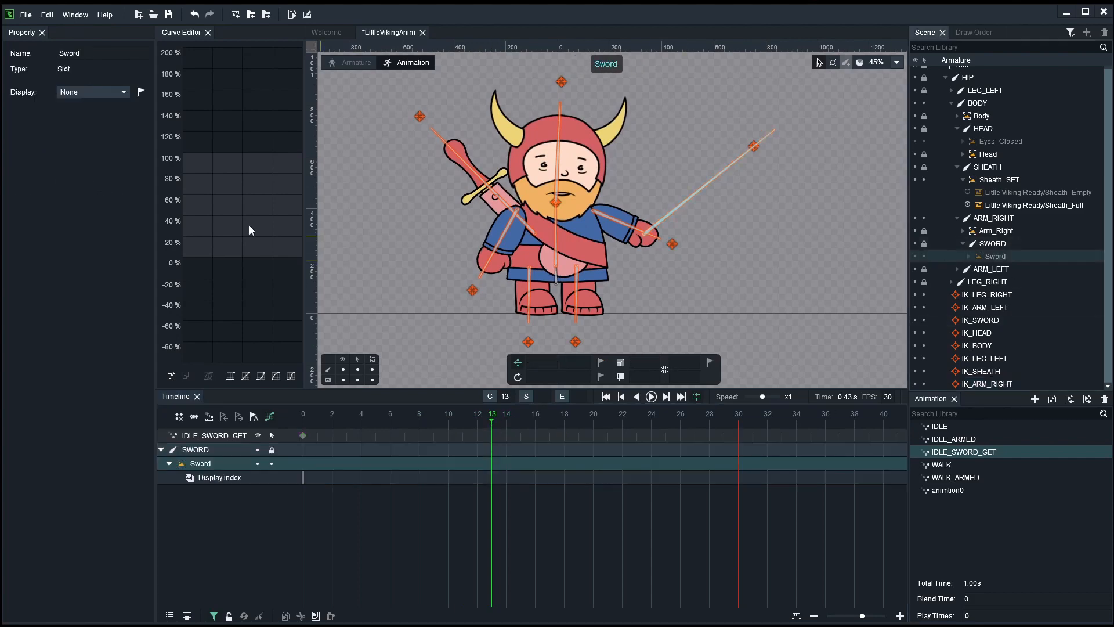
click(123, 93)
click(115, 119)
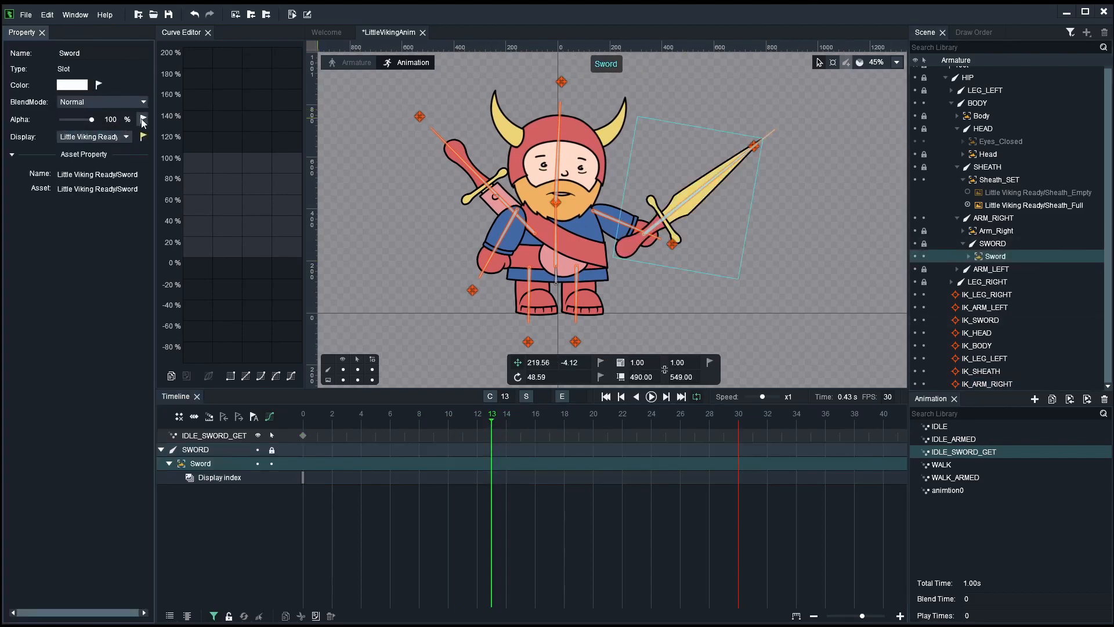
click(143, 137)
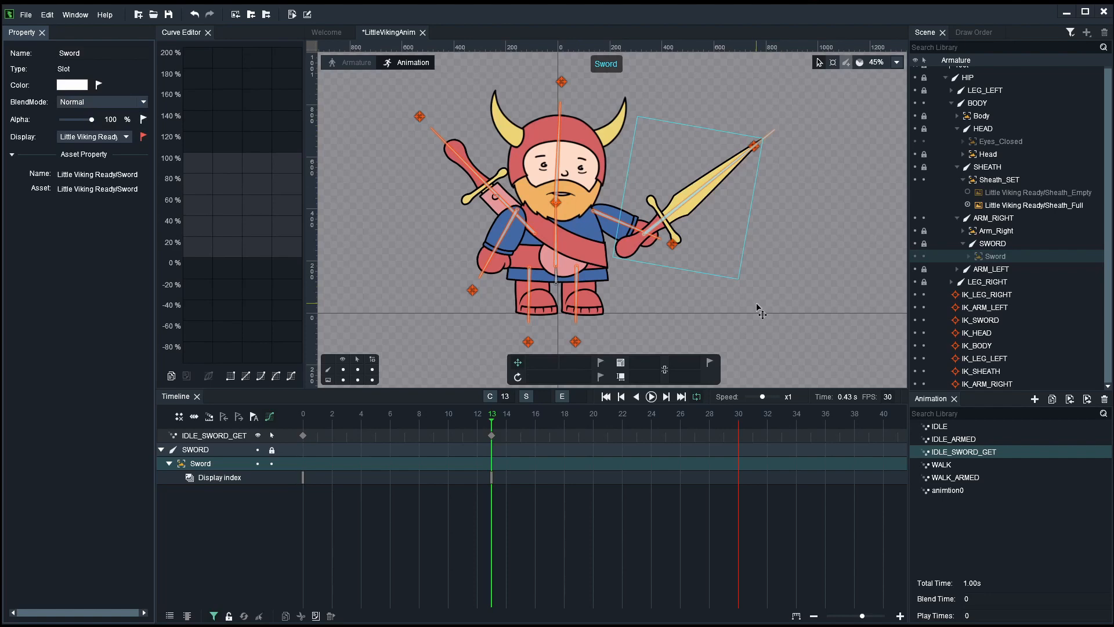
Step: Switch the Sheath_SET slot's display to Little Viking Ready/Sheath_Empty at frame 13 and keyframe it
click(995, 180)
click(126, 137)
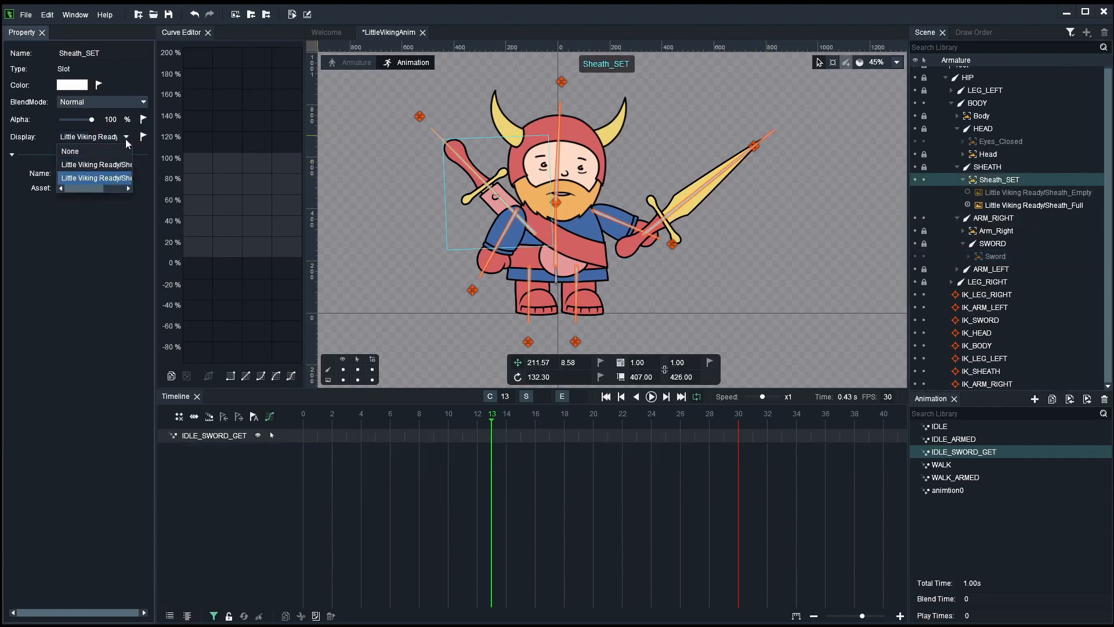
click(144, 137)
Step: Play the IDLE_SWORD_GET animation and hide the bones to check the sword swap
drag(360, 416, 252, 416)
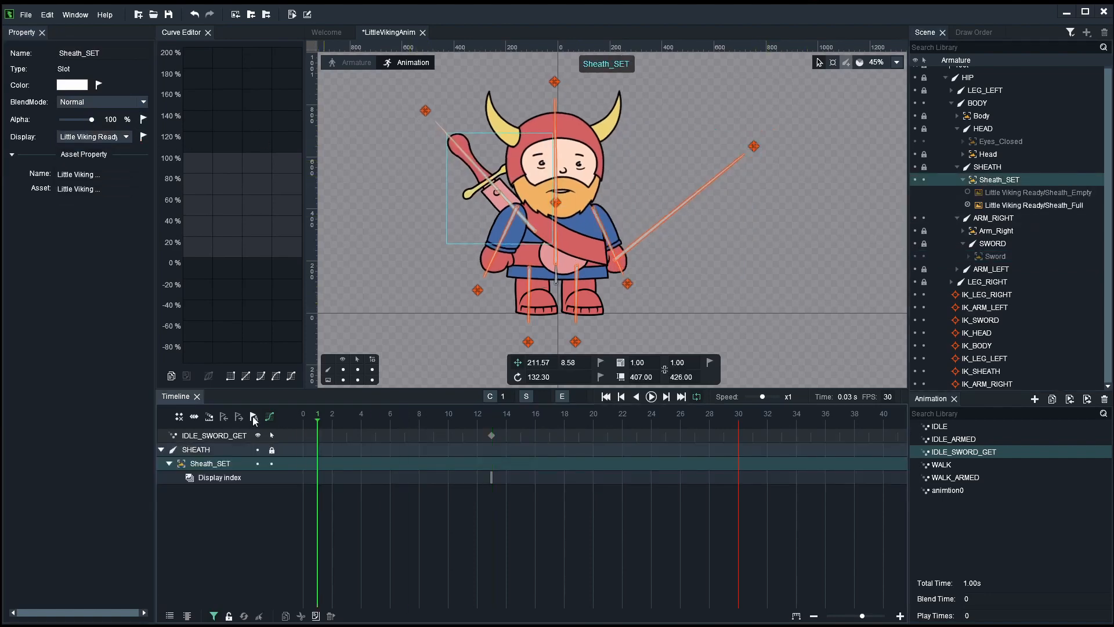
key(Return)
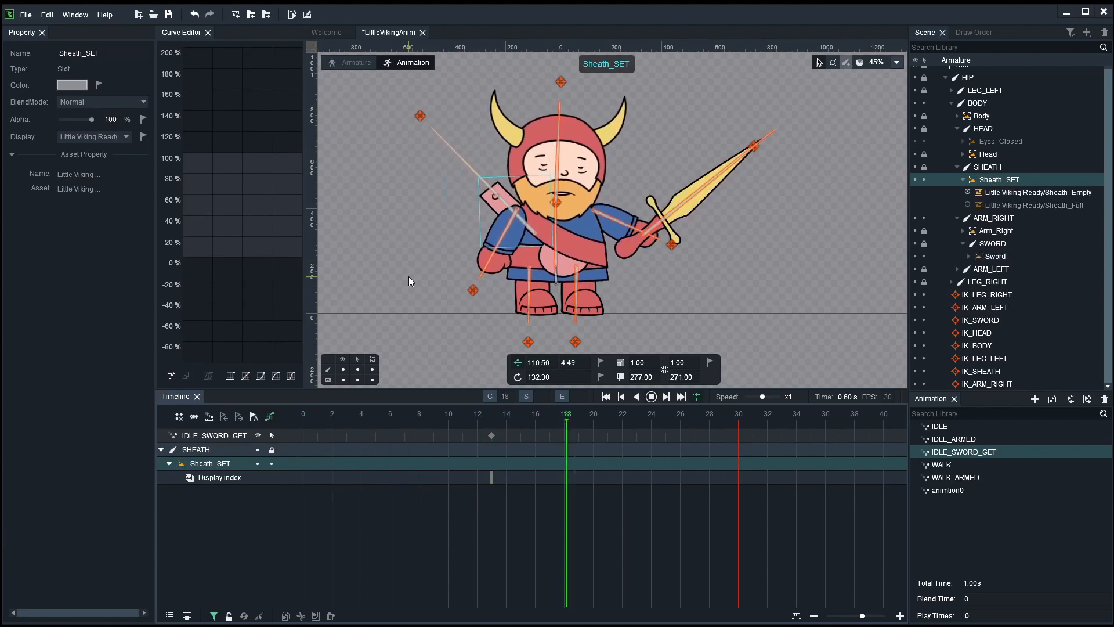
click(343, 369)
key(Return)
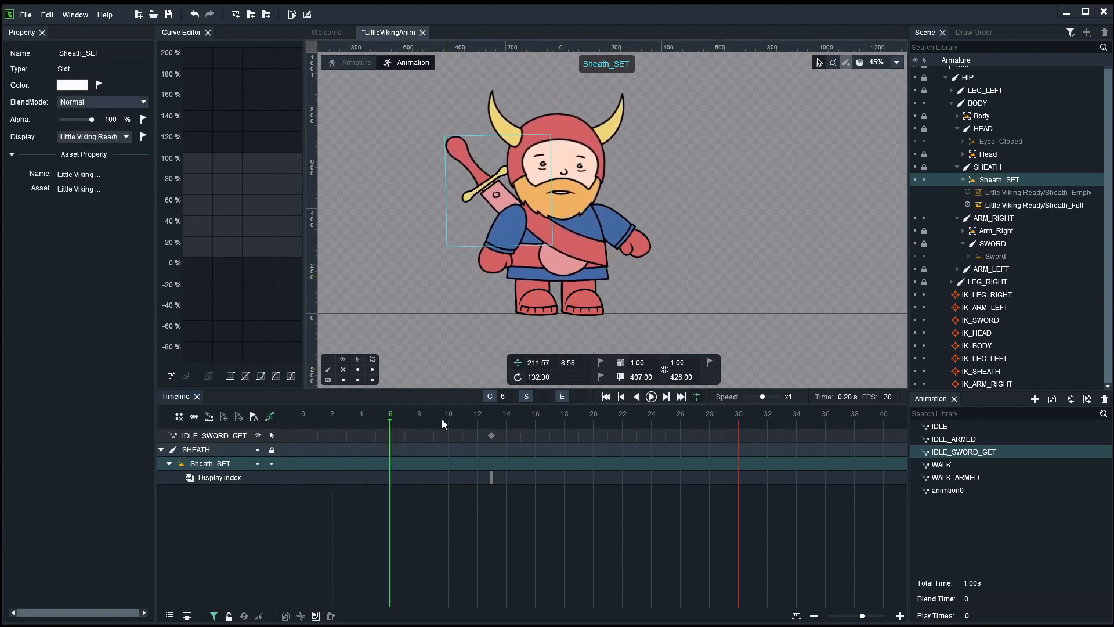
Step: Show the bones again, raise the IK_ARM_RIGHT target to about 490.80, 30.41 at frame 14, and keyframe its translation
drag(444, 418, 505, 411)
click(343, 369)
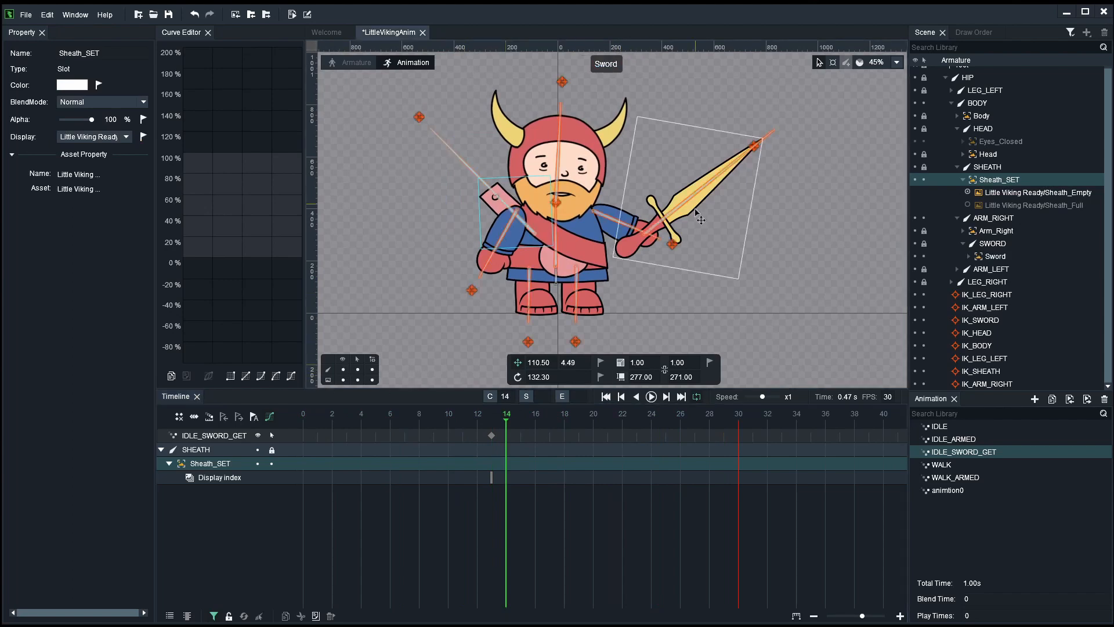
click(671, 244)
drag(435, 415, 501, 420)
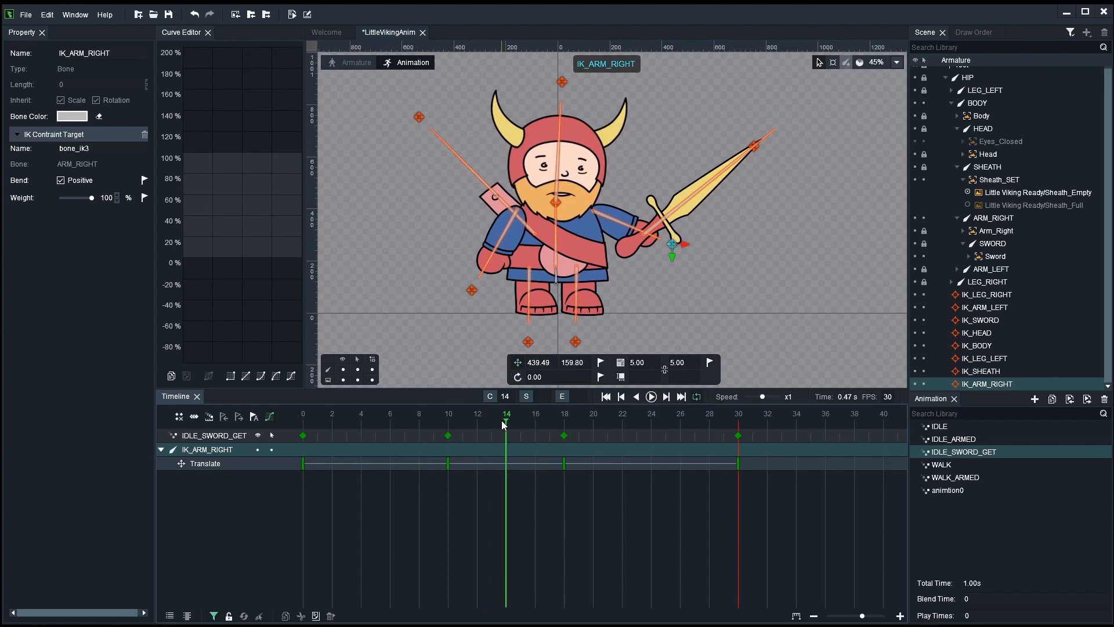
click(684, 264)
click(672, 244)
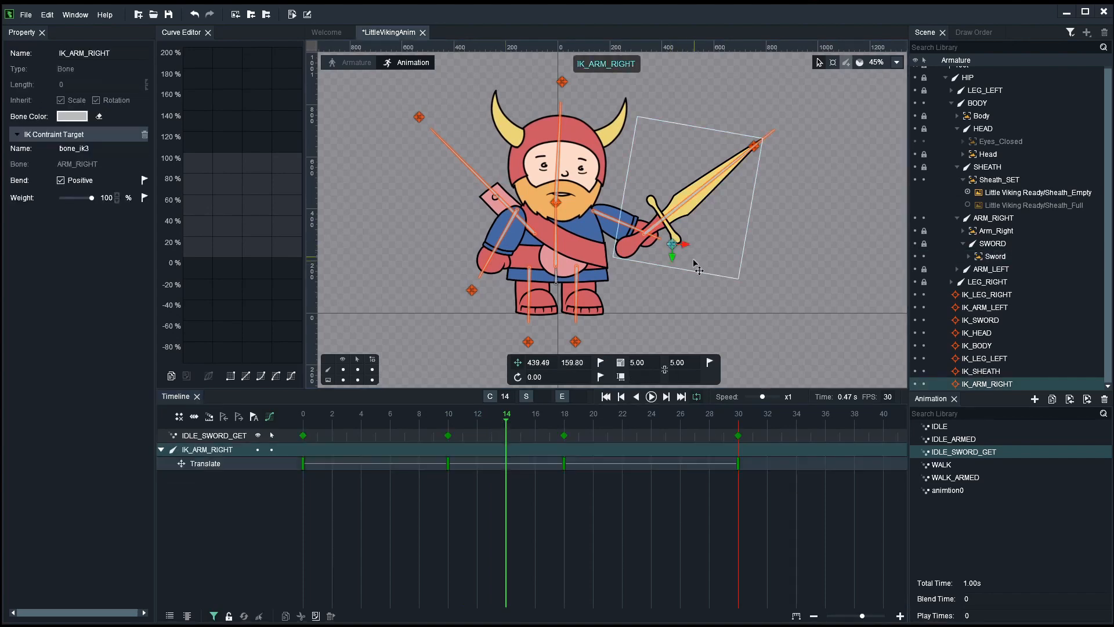
click(700, 252)
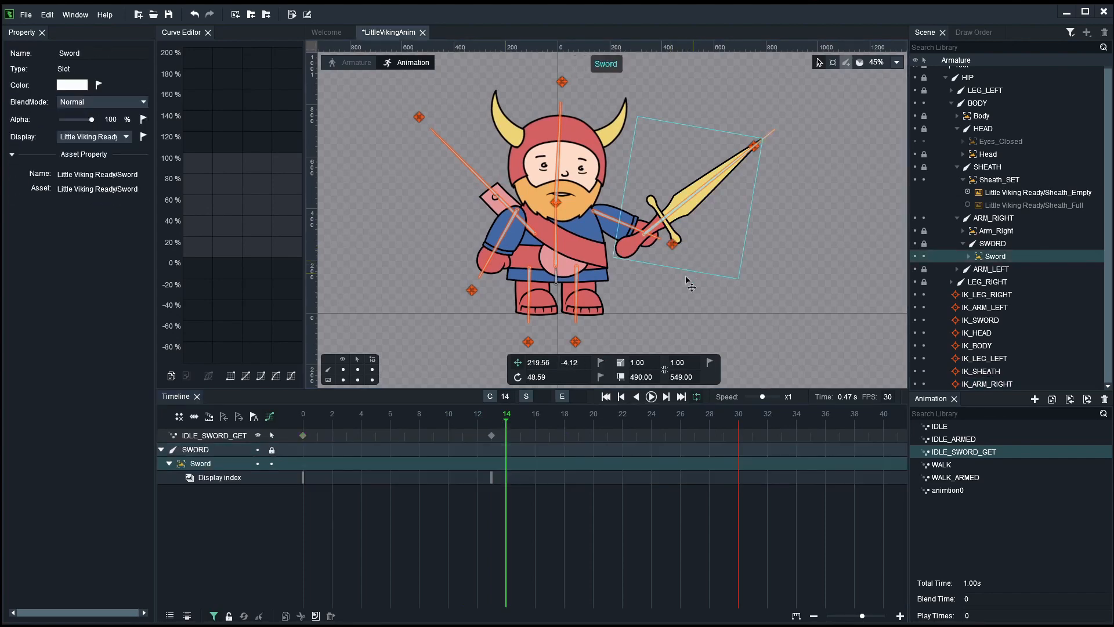
click(673, 246)
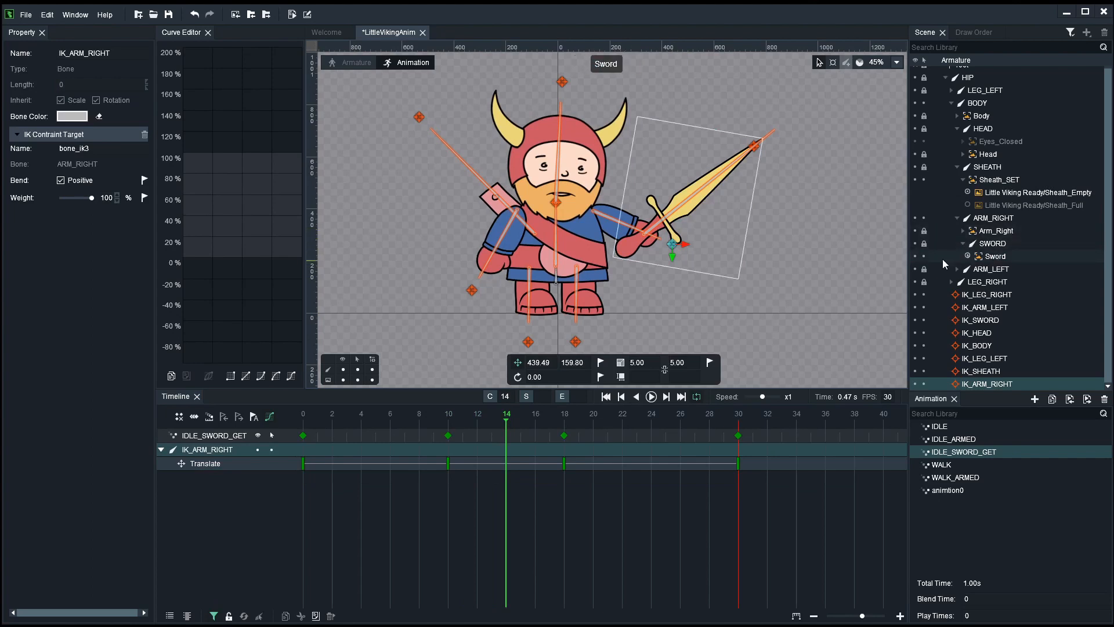
drag(684, 258, 699, 226)
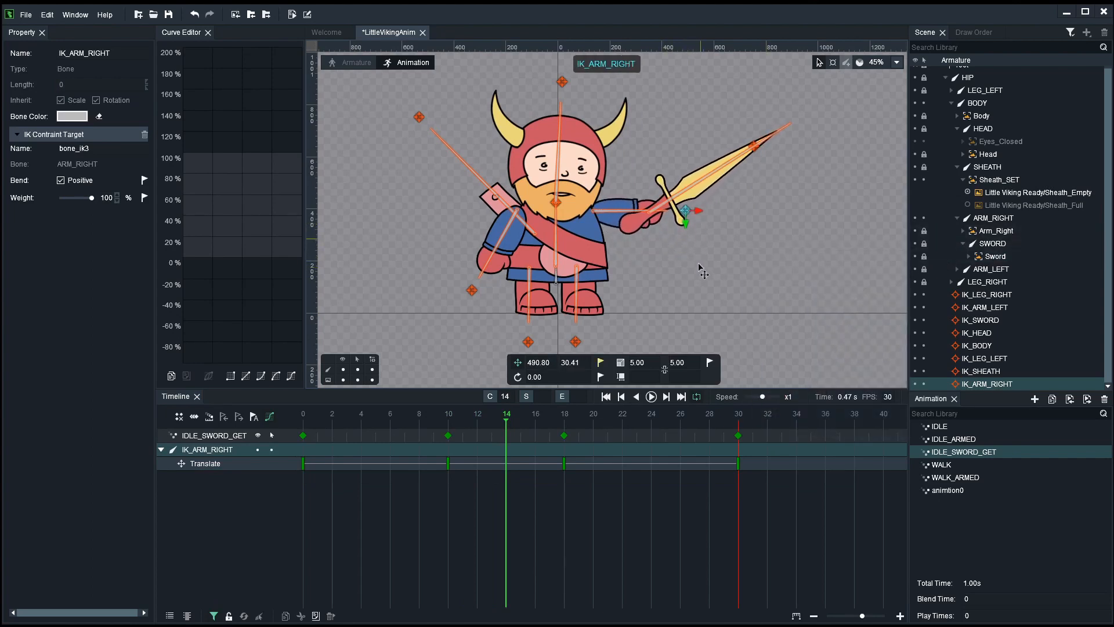
click(601, 362)
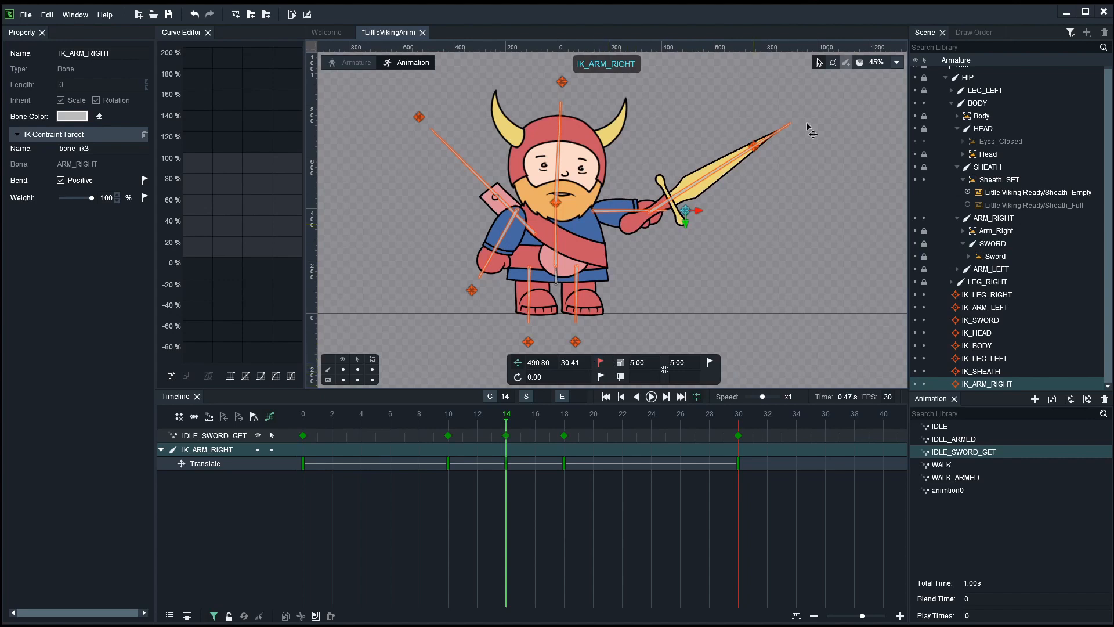
Step: Move the IK_SWORD target to about 508.26, -670.82 at frame 13 so the sword points upward, and keyframe its translation
click(757, 155)
mouse_move(509, 412)
mouse_down()
mouse_move(467, 421)
mouse_move(495, 419)
mouse_up()
drag(807, 204, 734, 97)
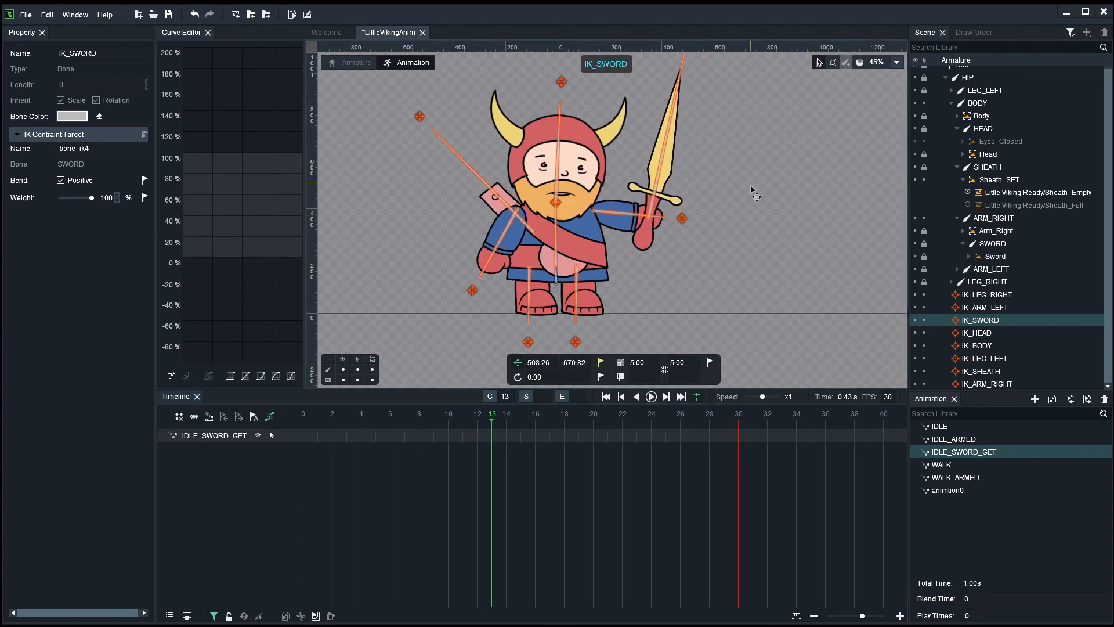
scroll(750, 185, down, 2)
click(600, 362)
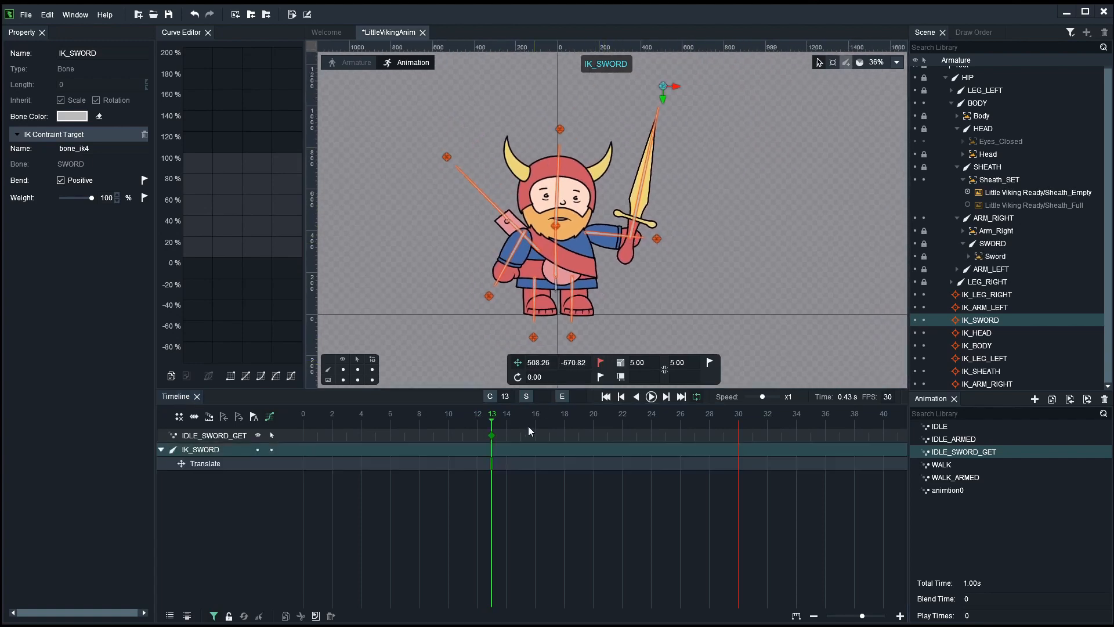
Step: Keyframe IK_SWORD's translation at frame 0 and copy that keyframe to frame 30
drag(527, 426, 273, 422)
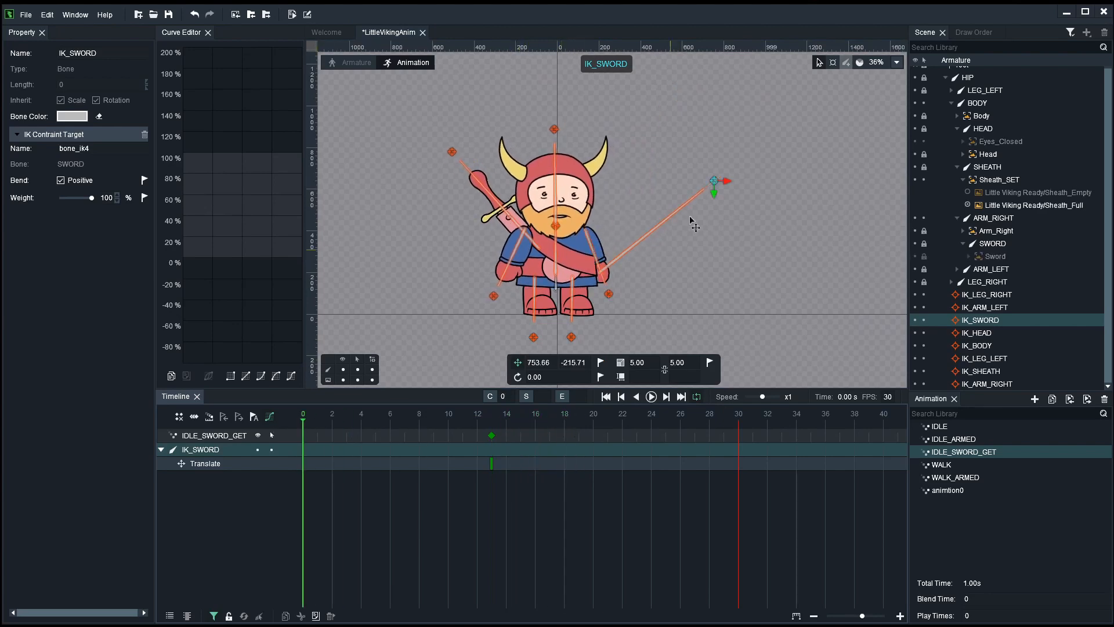
click(600, 362)
drag(656, 416, 739, 430)
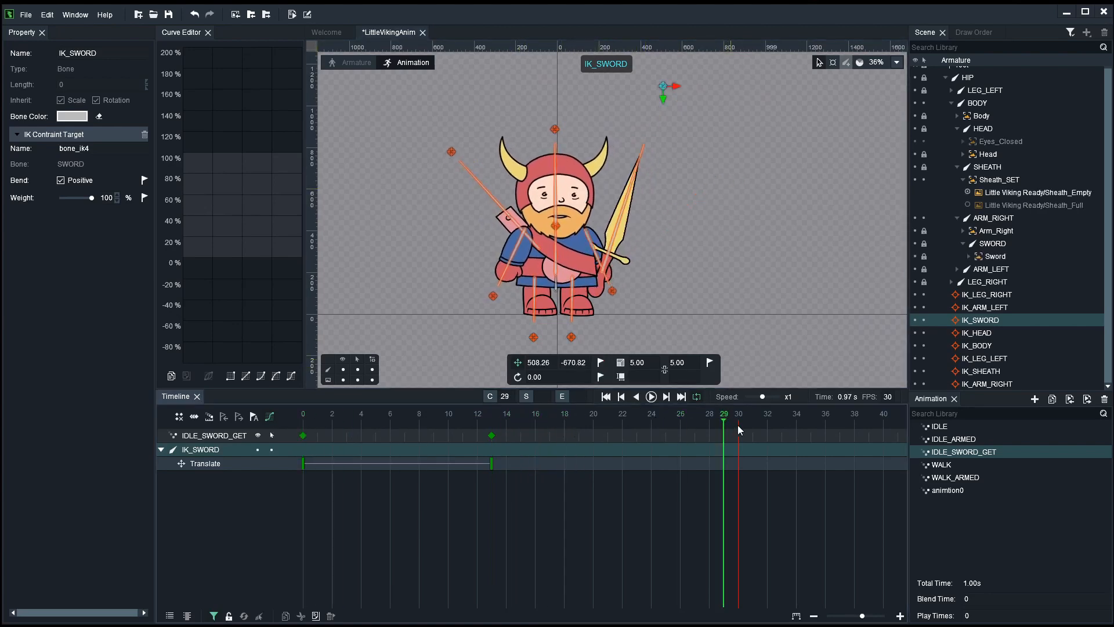
click(306, 465)
right_click(306, 464)
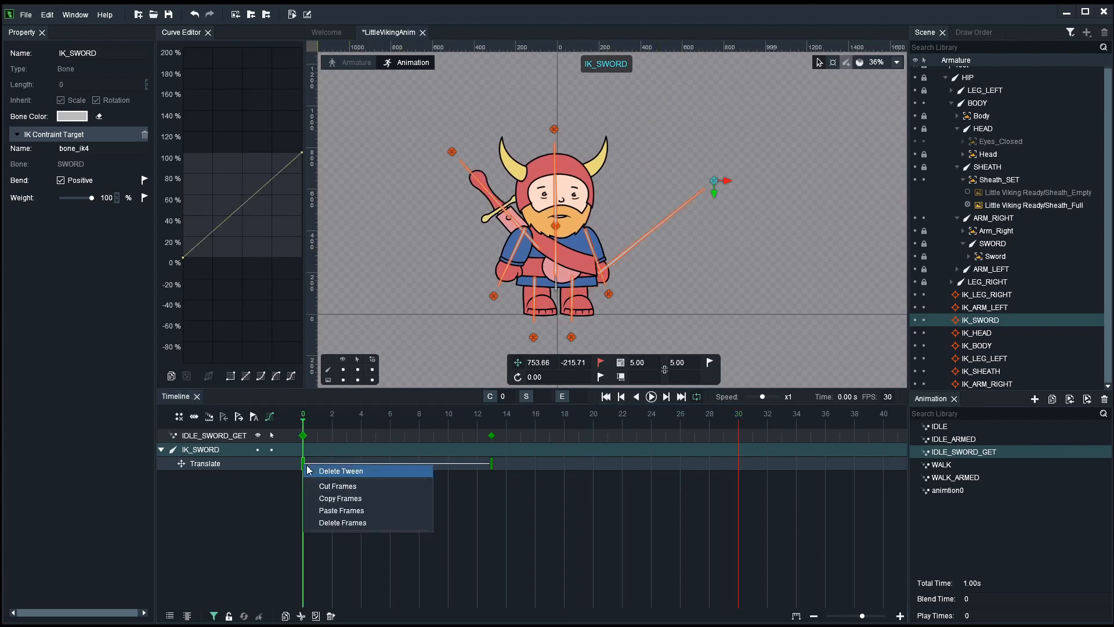
click(335, 498)
click(735, 465)
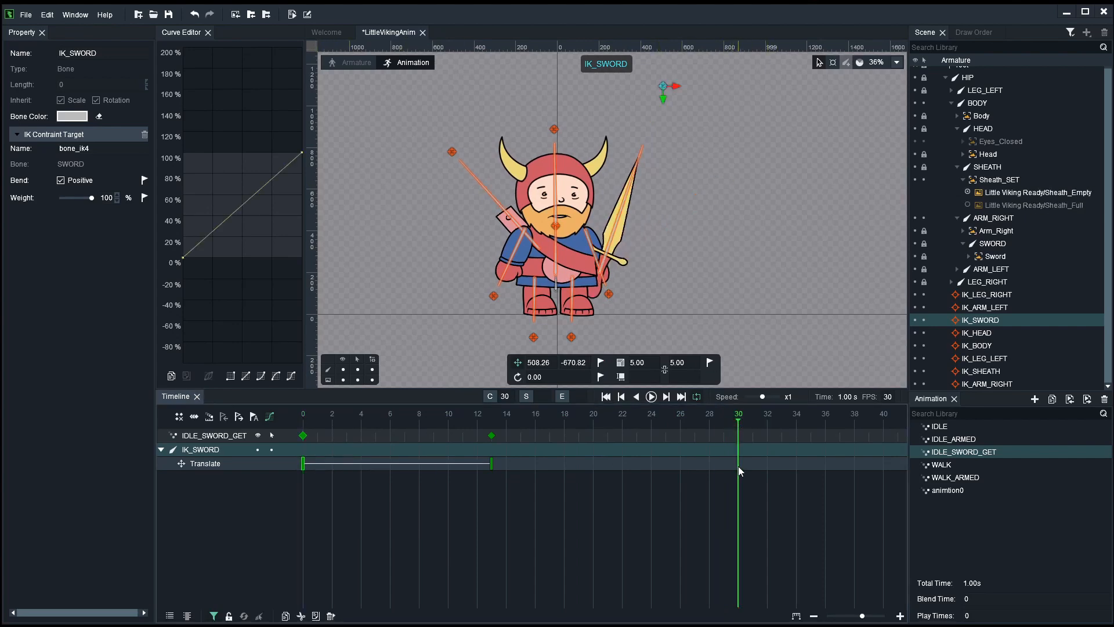
right_click(738, 465)
click(760, 499)
Step: Preview the full IDLE_SWORD_GET animation from frame 0 with the bones hidden
drag(383, 417, 300, 417)
click(392, 325)
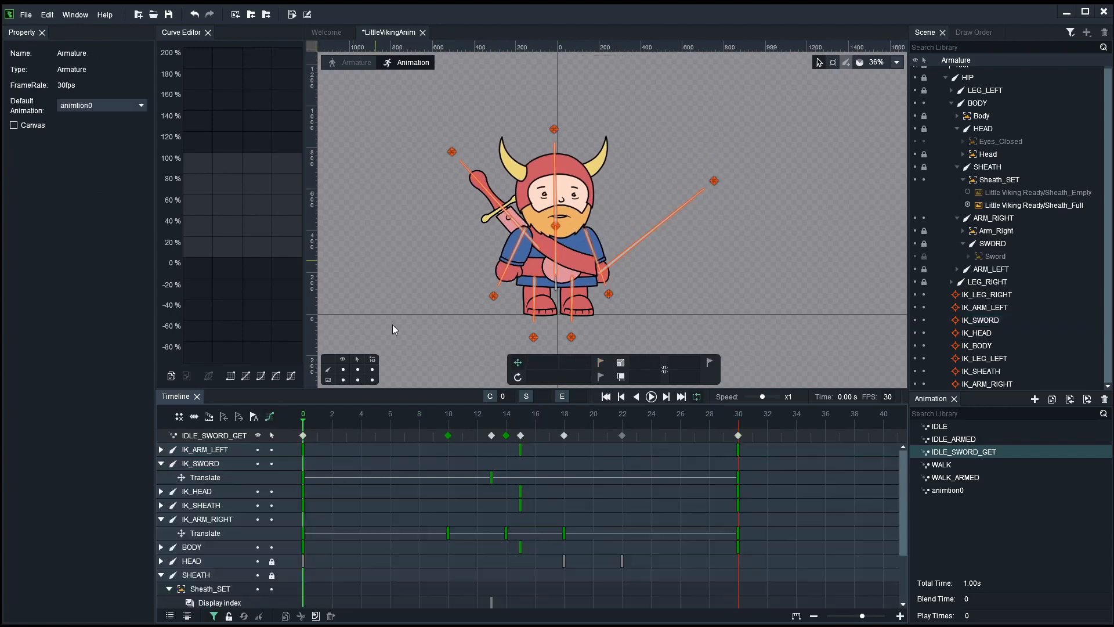
click(343, 371)
key(space)
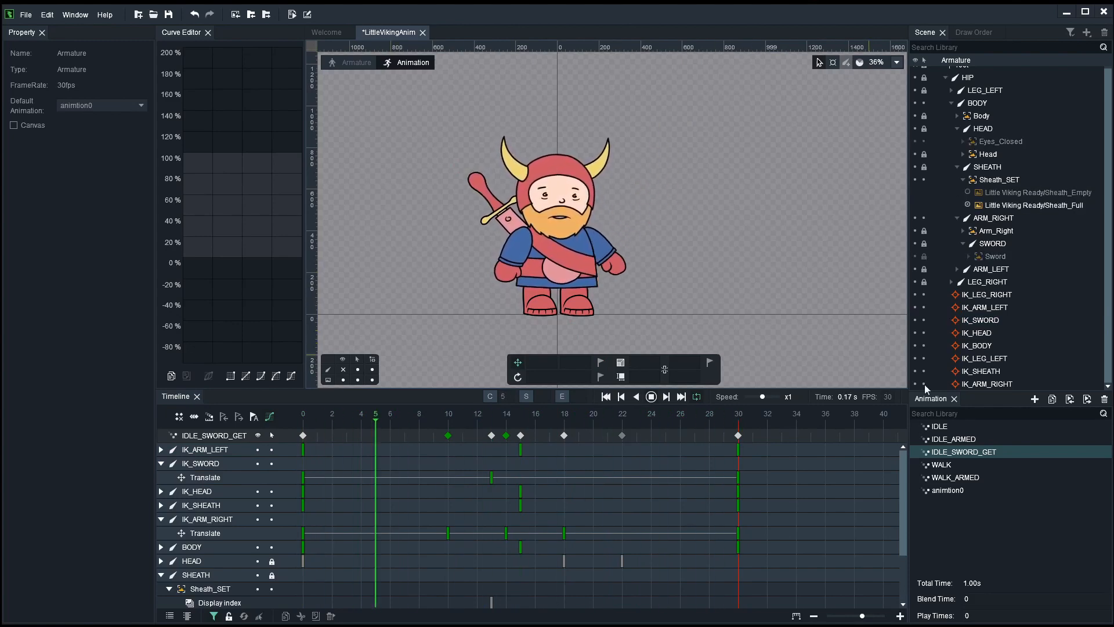
click(981, 451)
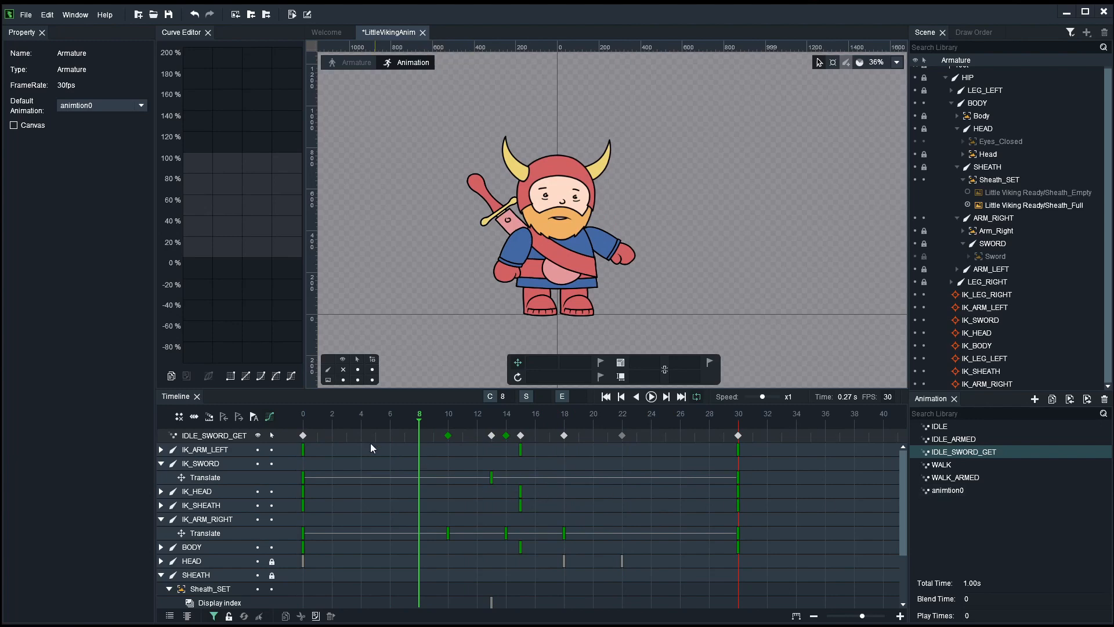
key(space)
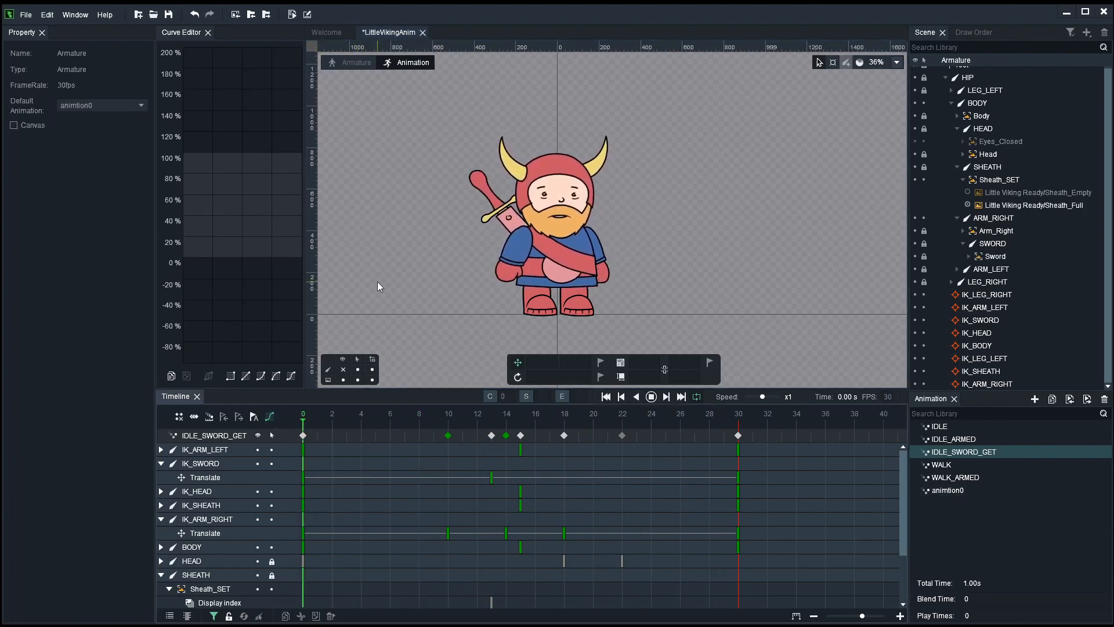
key(space)
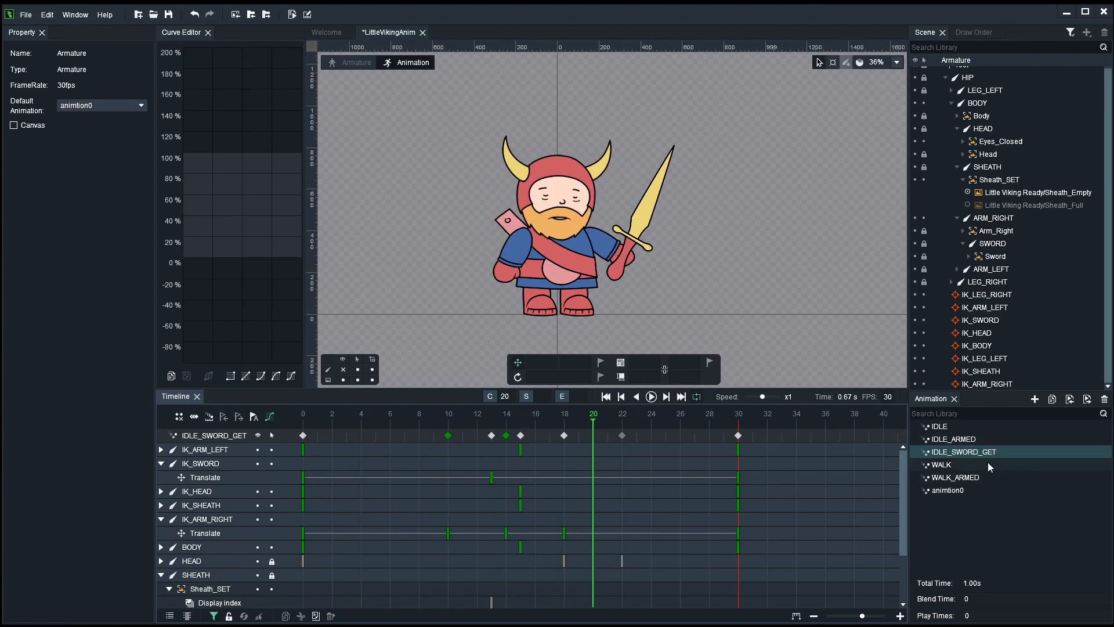
Step: Duplicate the IDLE_SWORD_GET animation and rename the copy IDLE_SWORD_AWAY
right_click(969, 452)
click(977, 468)
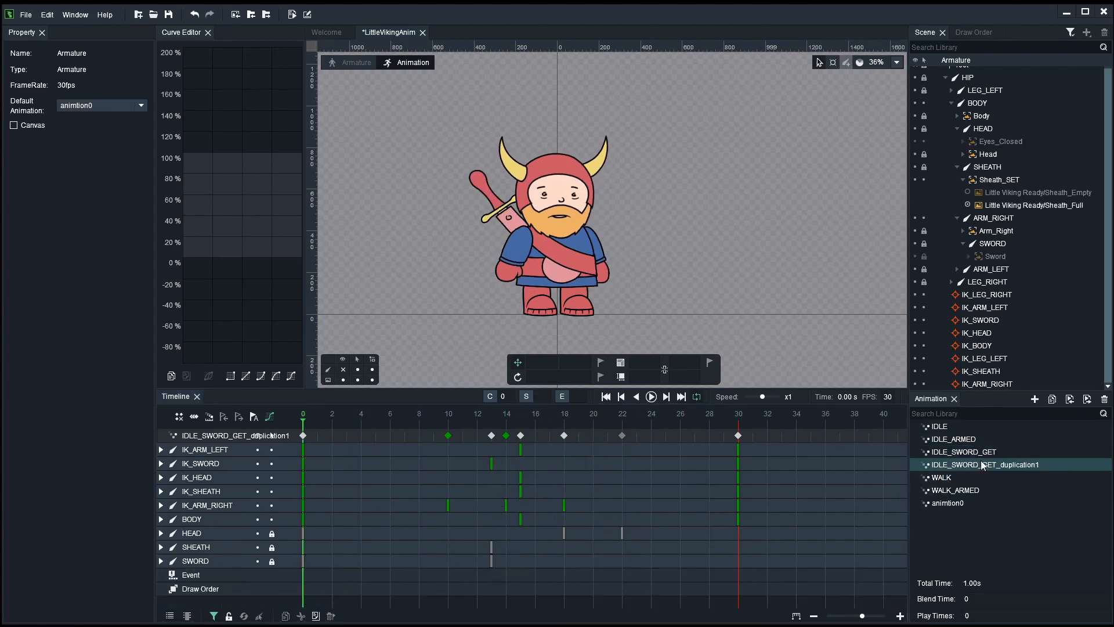
double_click(981, 464)
drag(521, 310, 625, 317)
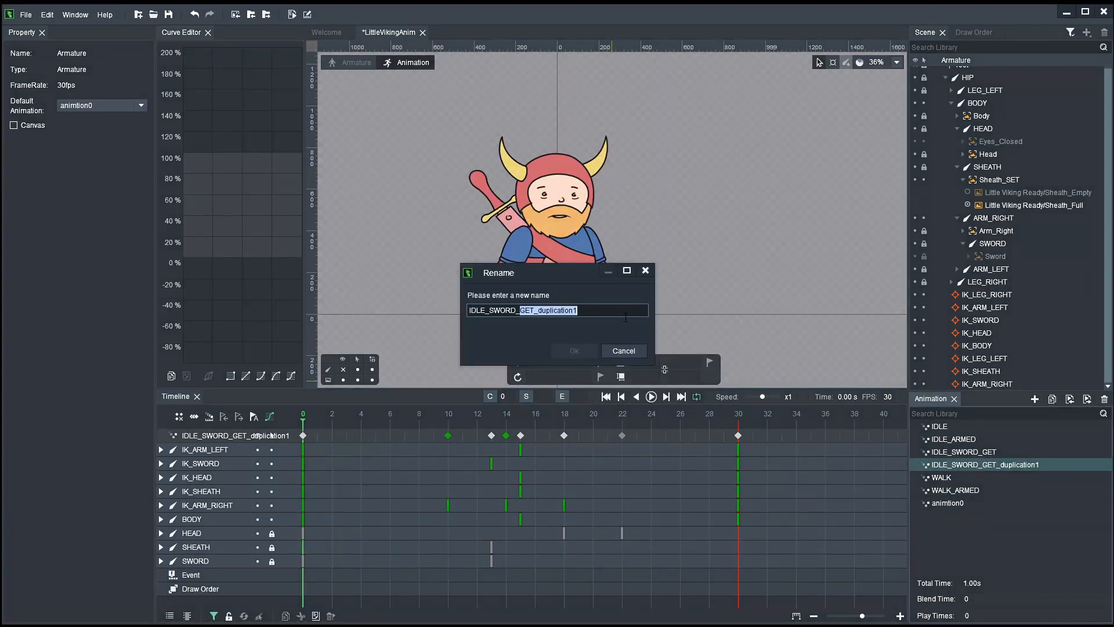
text(AWAY)
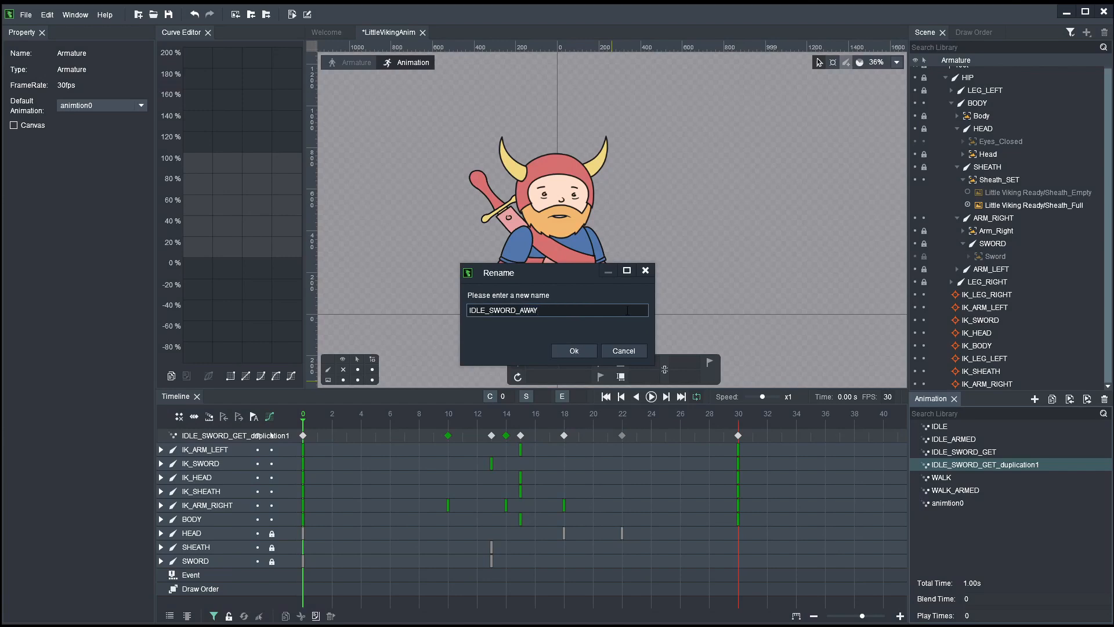
click(580, 350)
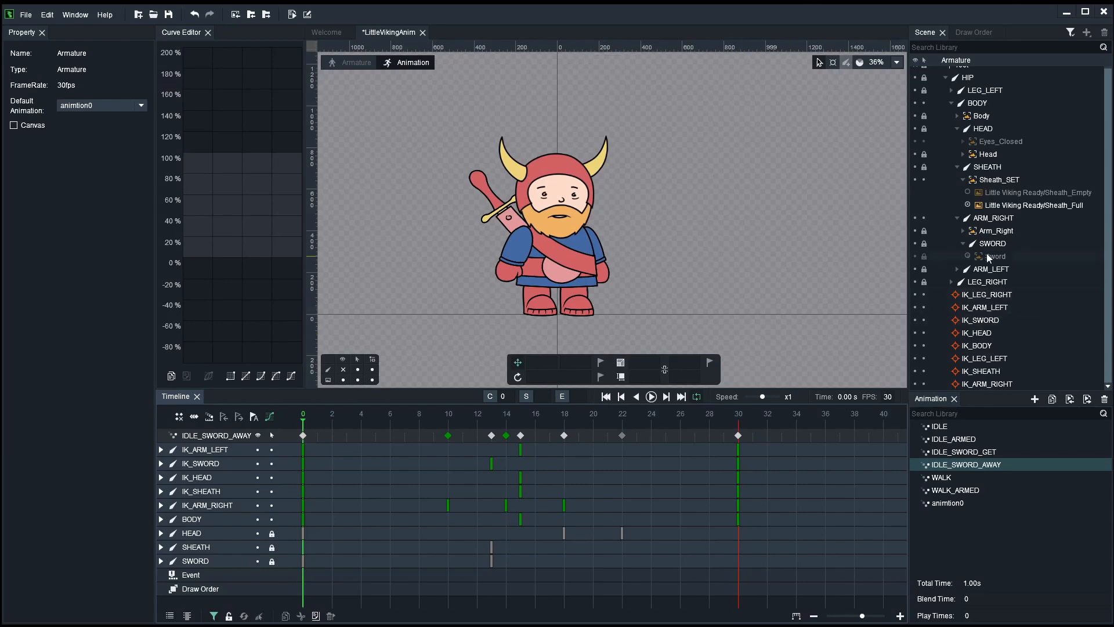
click(141, 106)
click(1077, 513)
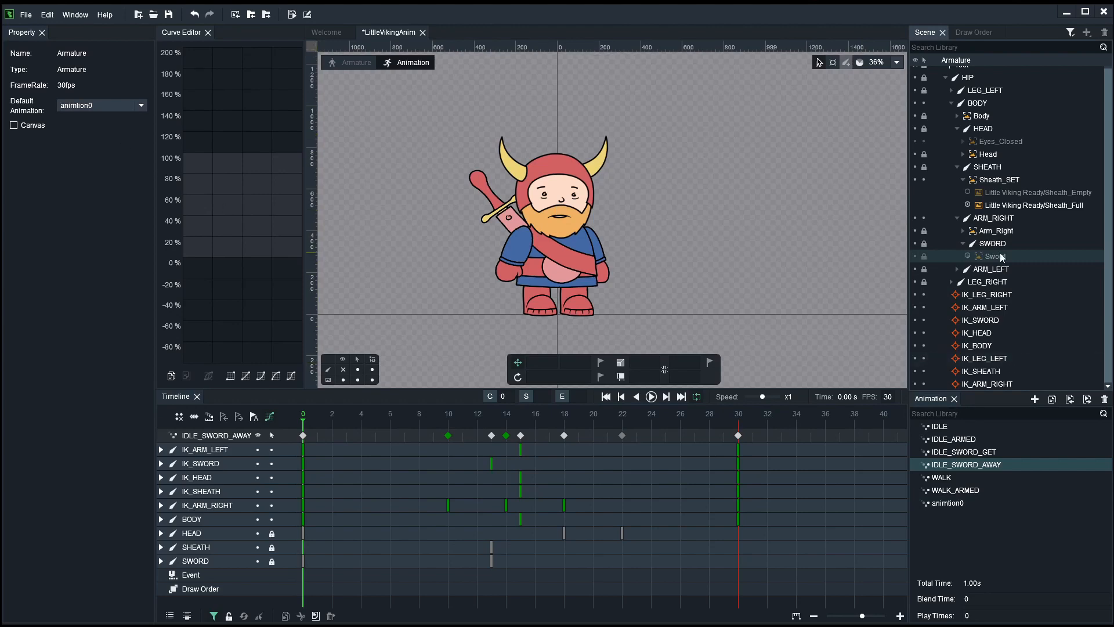
Step: Set the Sword slot's display to Little Viking Ready/Sword at frame 0 of IDLE_SWORD_AWAY and keyframe it
click(932, 259)
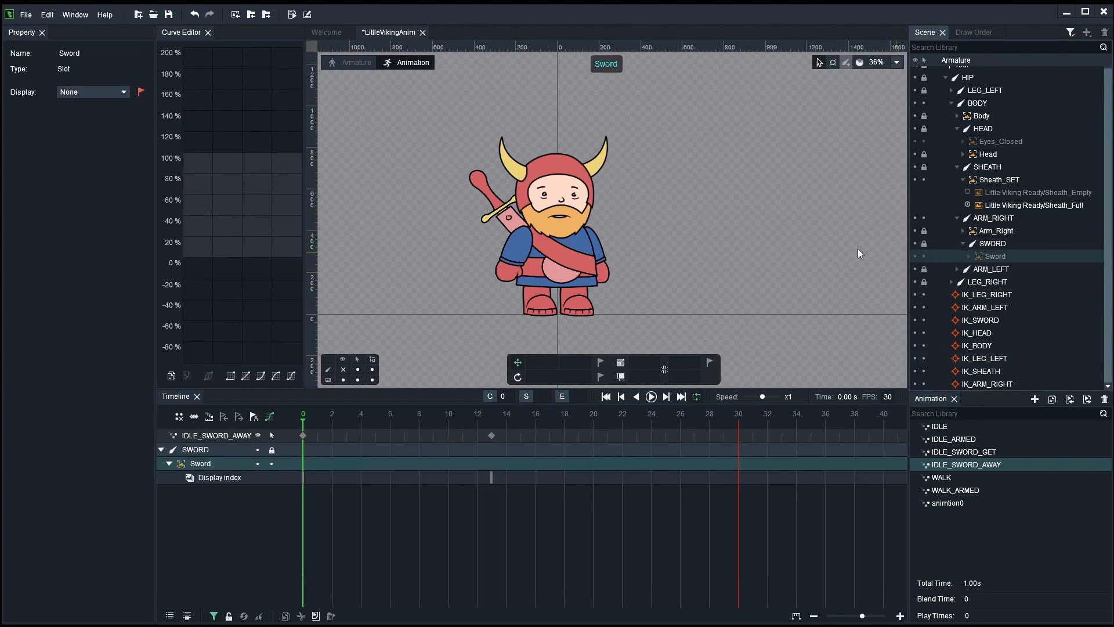
click(125, 94)
click(124, 115)
click(143, 135)
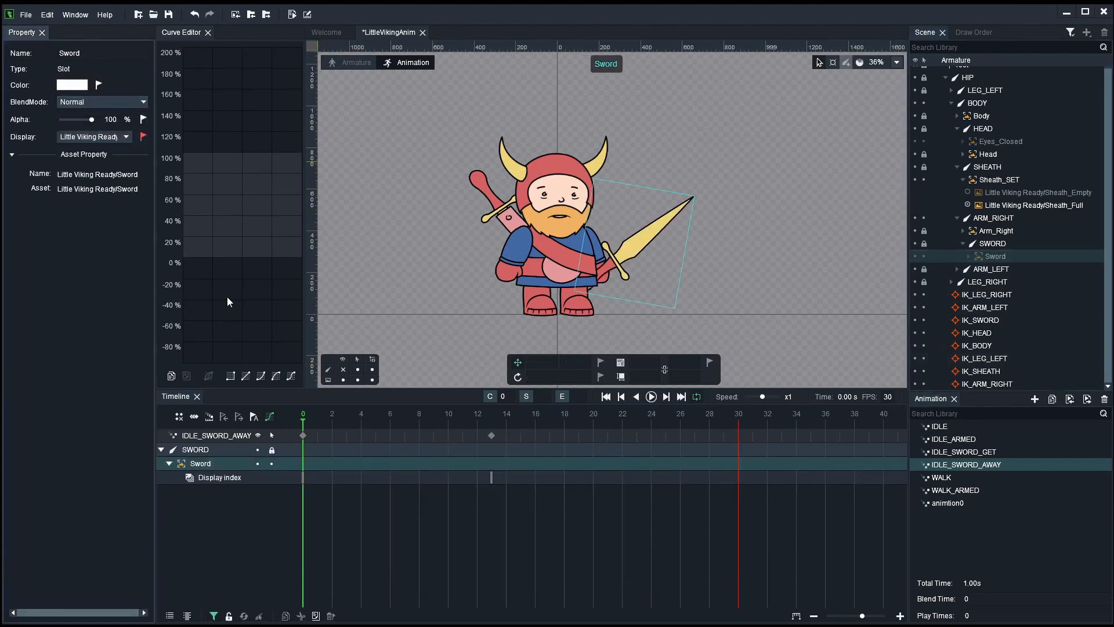
Step: Set the Sword slot's display to None at frame 13 of IDLE_SWORD_AWAY
drag(346, 421, 490, 422)
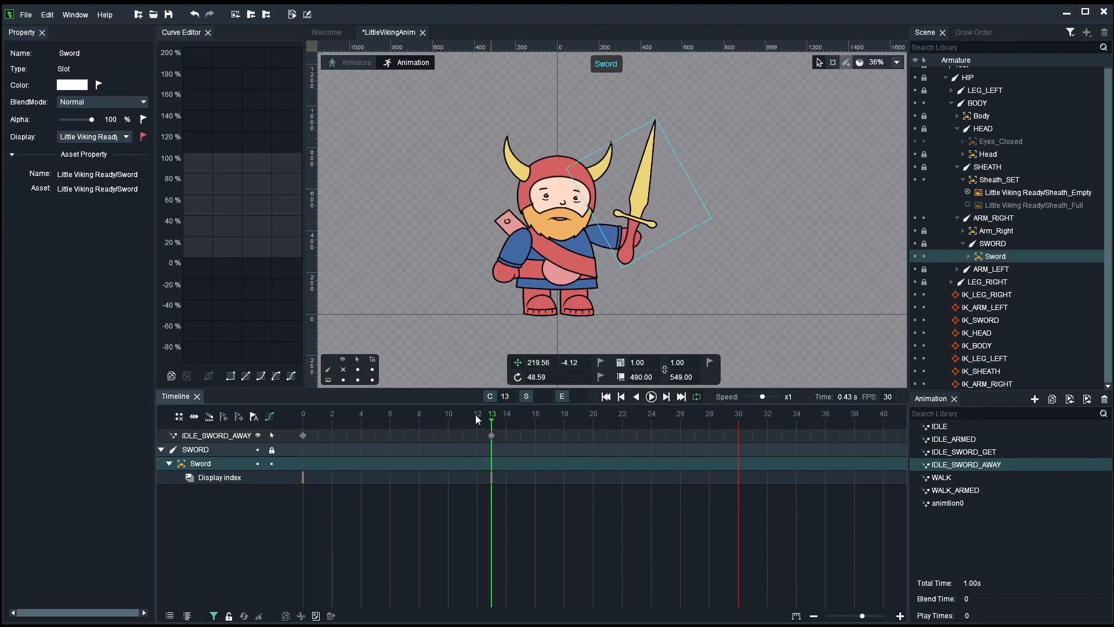
click(96, 136)
click(106, 153)
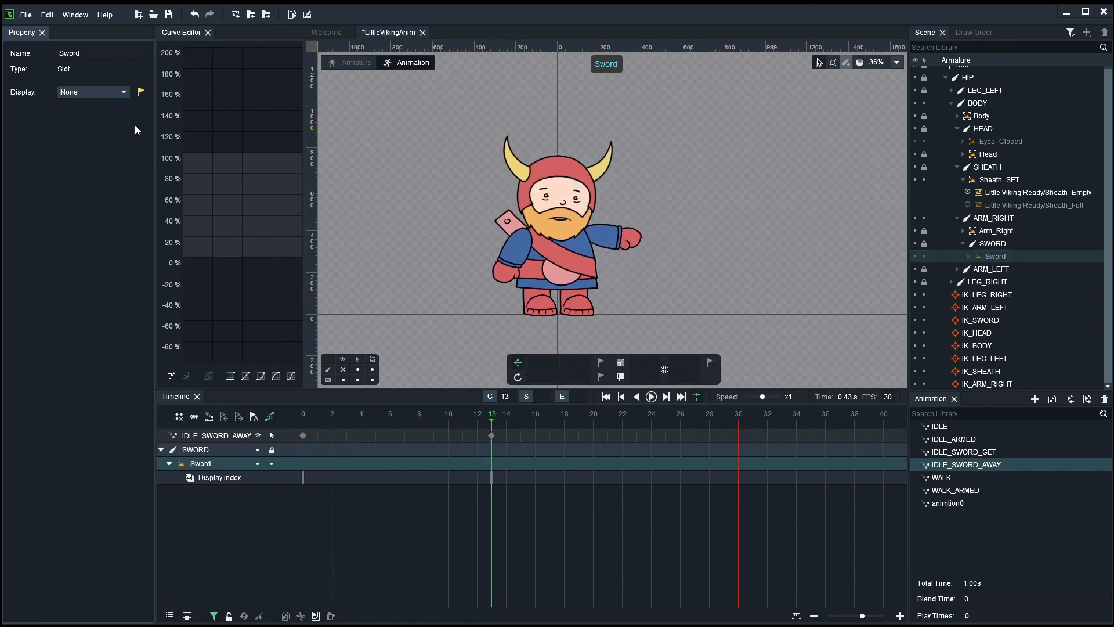
Step: Set the Sheath_SET slot's display to Little Viking Ready/Sheath_Empty at frame 0 of IDLE_SWORD_AWAY and keyframe it
click(508, 223)
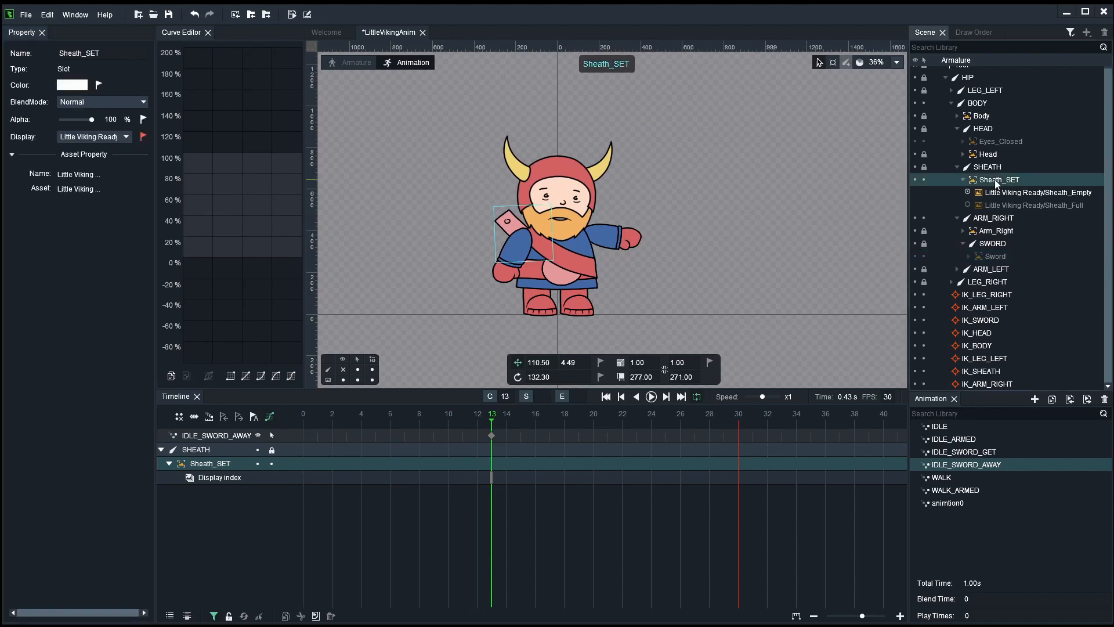
click(304, 416)
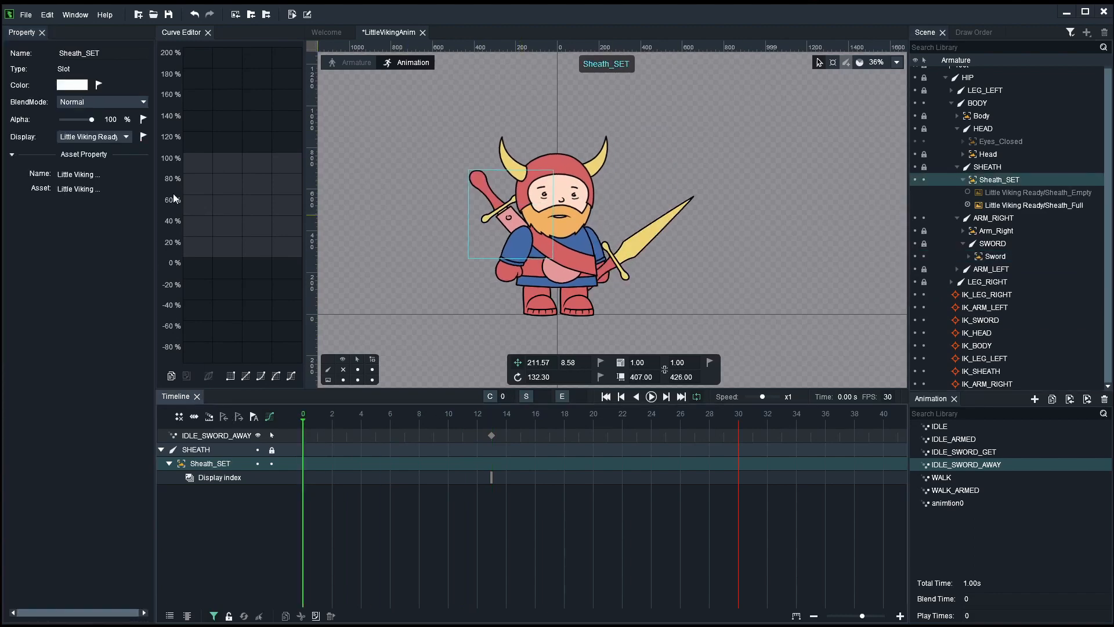
click(126, 137)
click(109, 164)
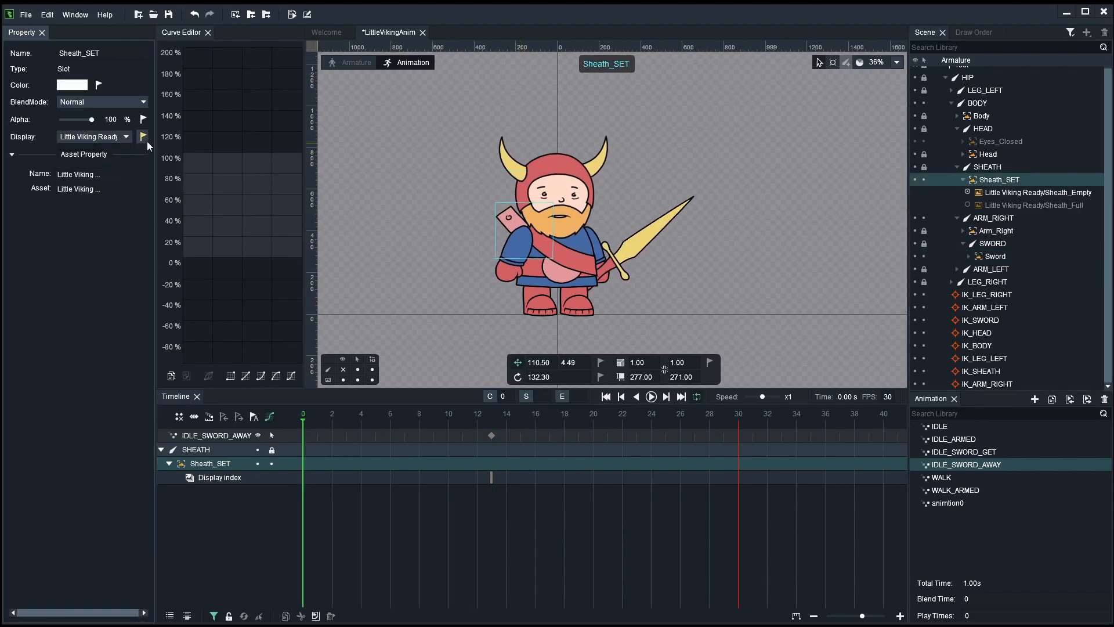
click(144, 137)
Step: Set the Sheath_SET slot's display to Little Viking Ready/Sheath_Full at frame 13 of IDLE_SWORD_AWAY
click(492, 416)
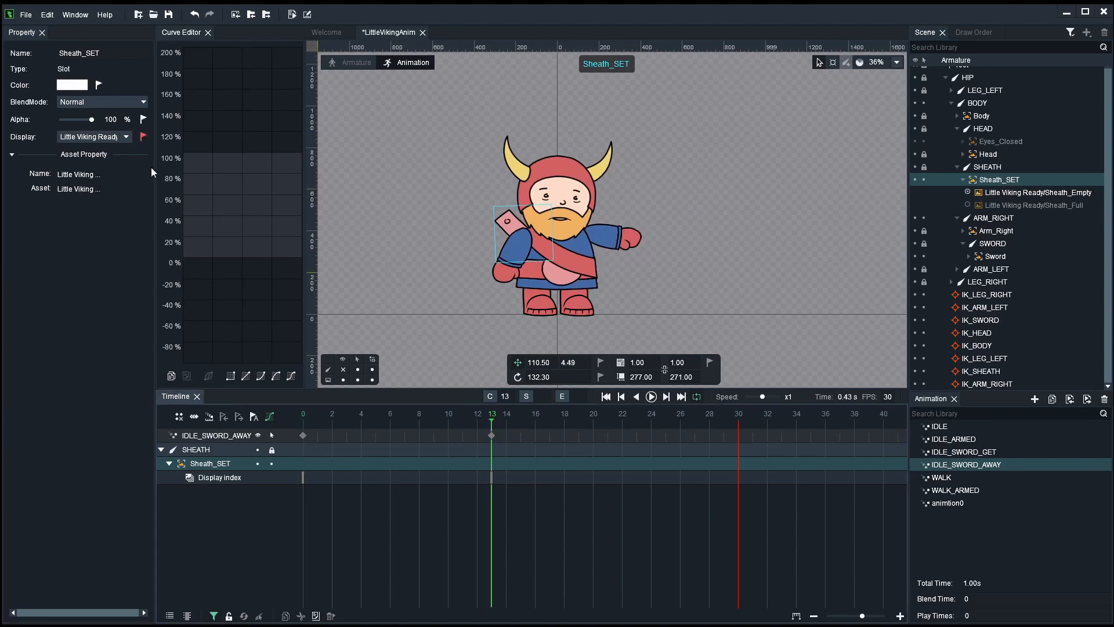
click(121, 137)
click(114, 177)
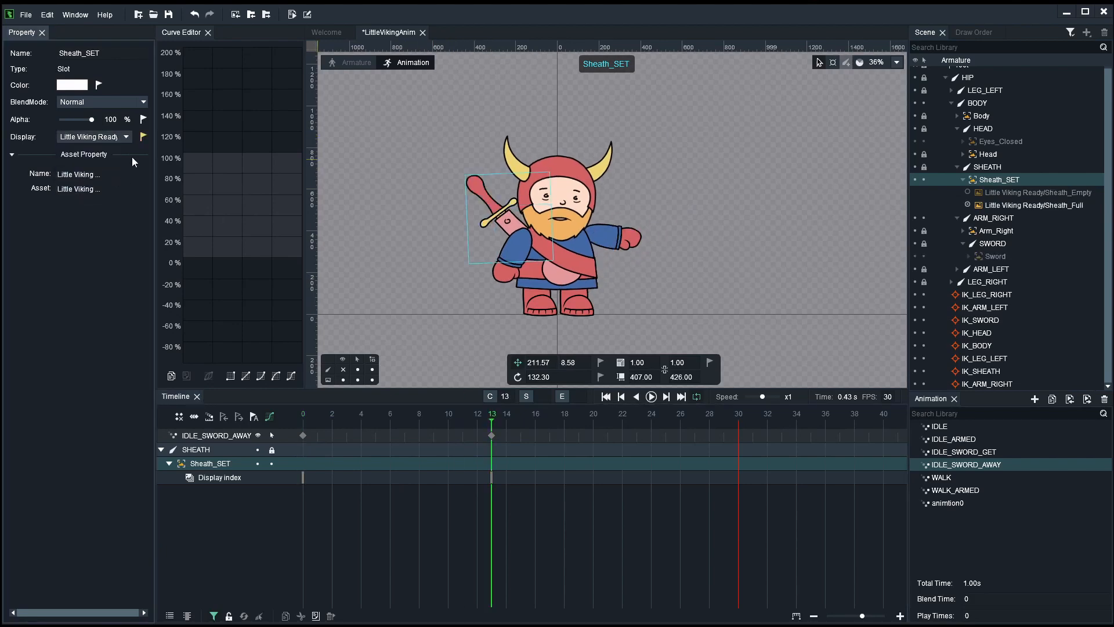
Step: Preview the IDLE_SWORD_AWAY animation with nothing selected, then save the project
key(space)
click(370, 243)
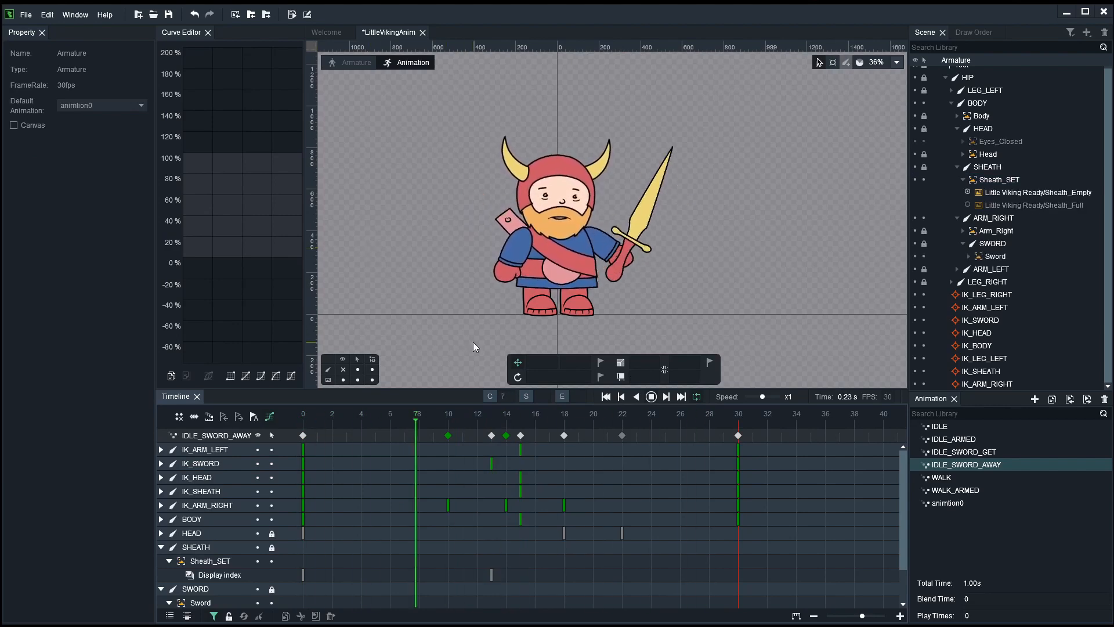
key(space)
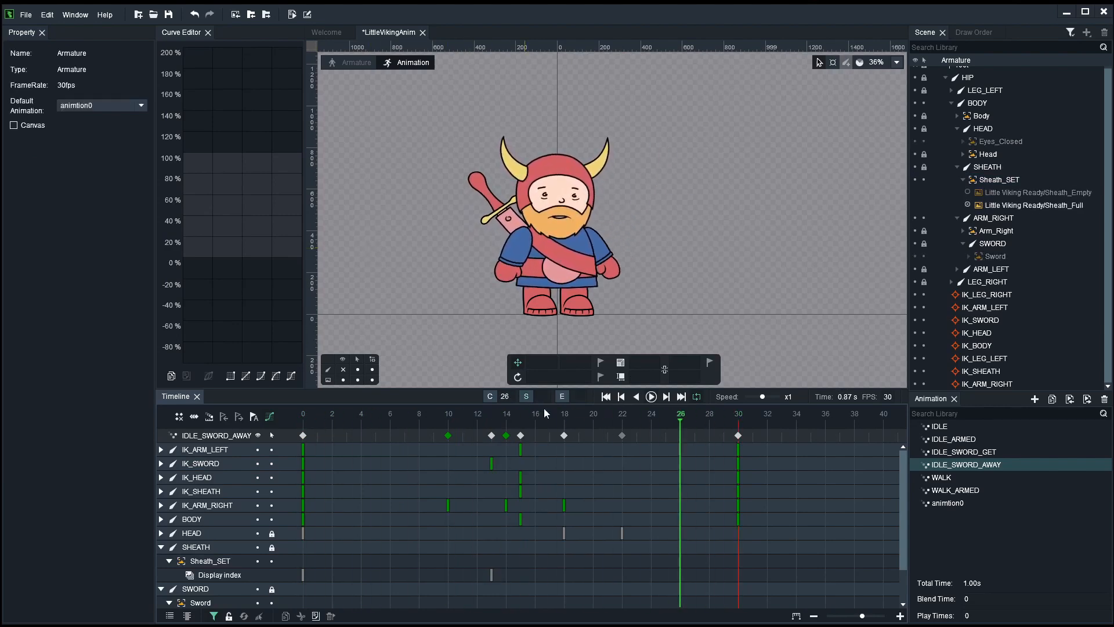
key(ctrl+s)
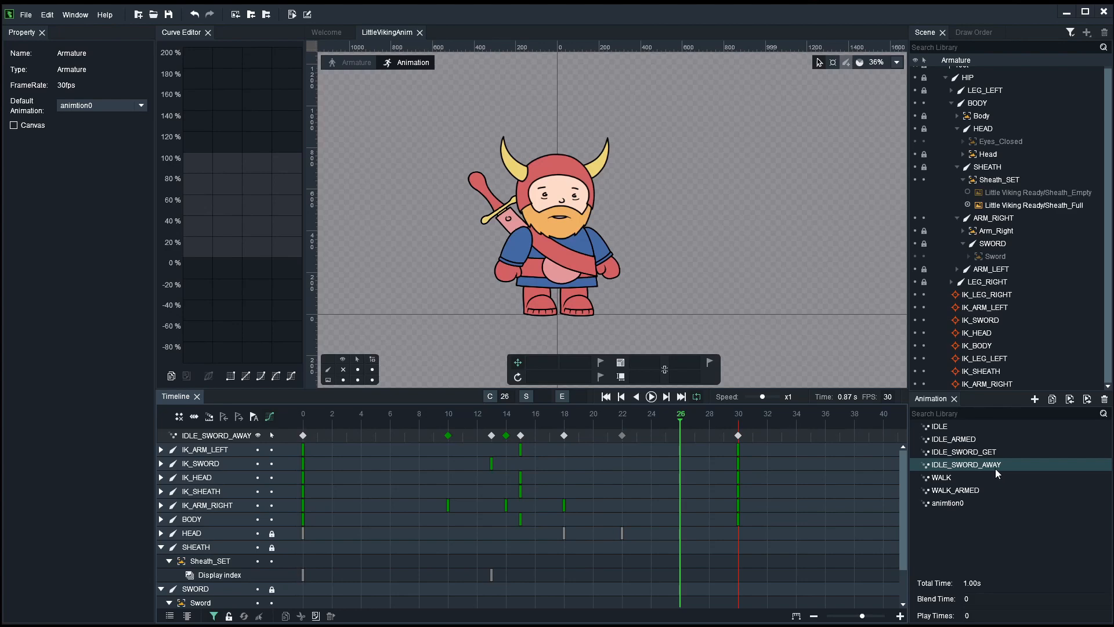
Step: Replay IDLE_SWORD_AWAY from frame 0 to check how the viking puts the sword back in the sheath
drag(331, 414, 291, 411)
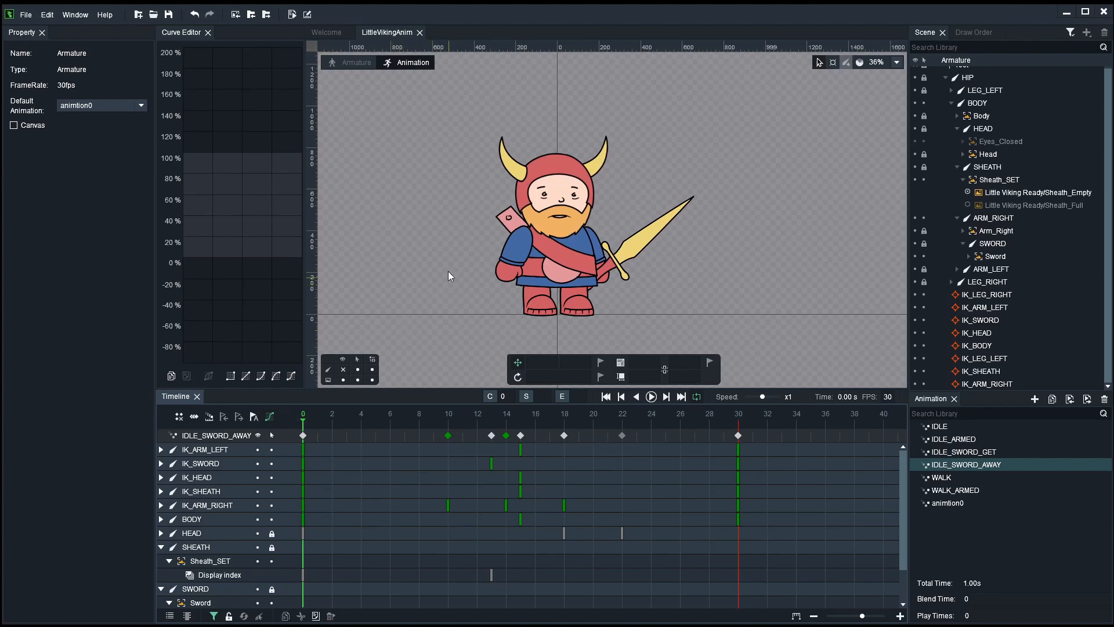
key(space)
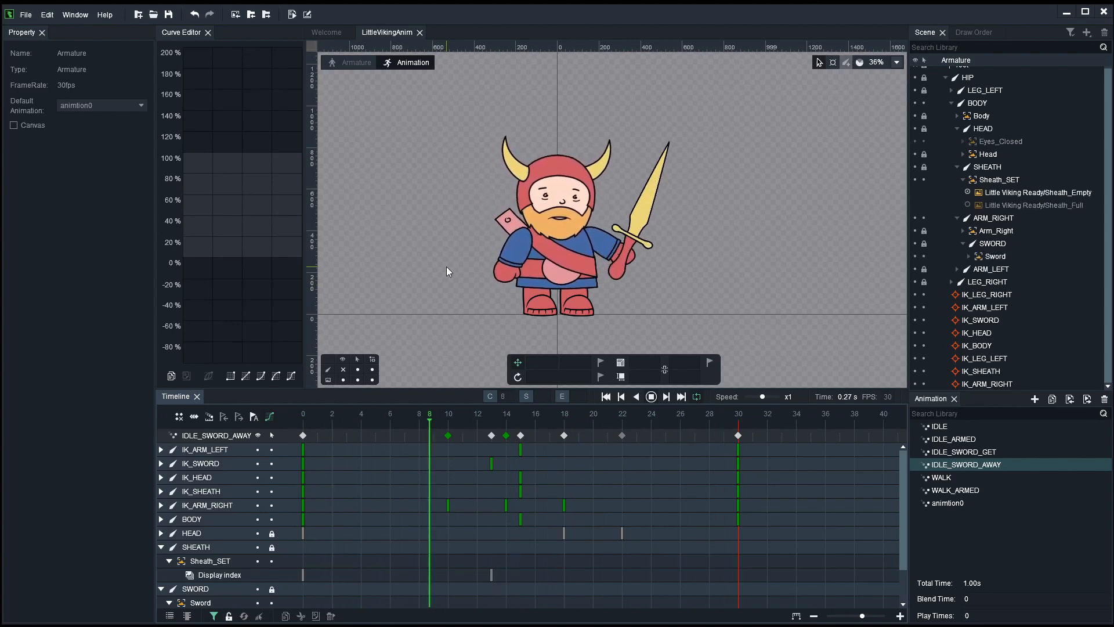
key(space)
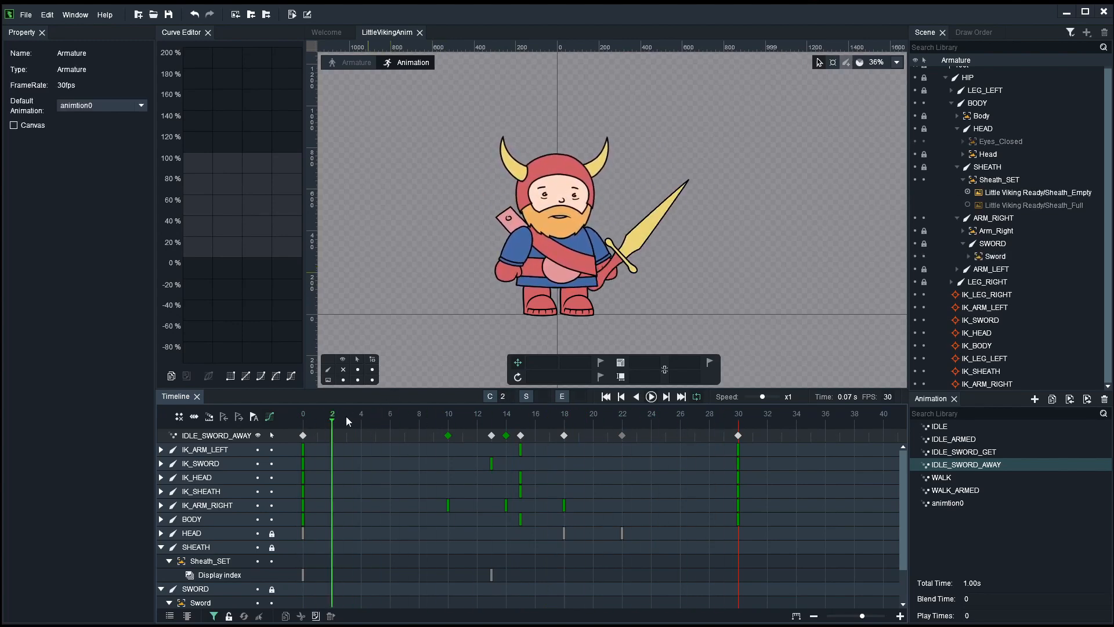
key(space)
key(space)
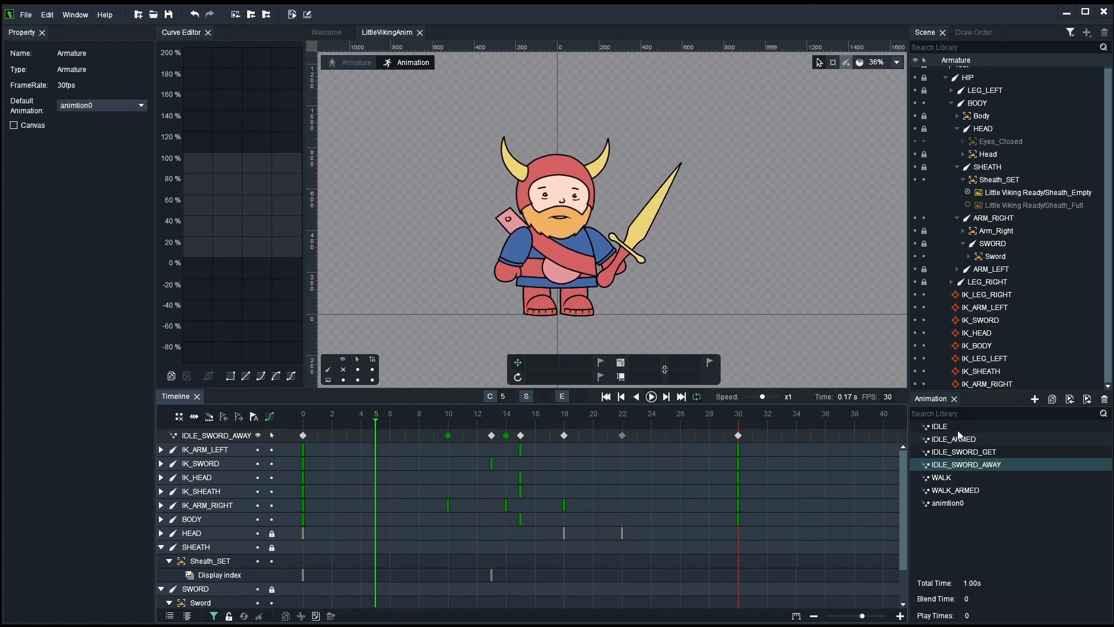
Step: Play the IDLE, IDLE_ARMED, IDLE_SWORD_GET, IDLE_SWORD_AWAY, WALK and WALK_ARMED animations in turn to review each one
click(949, 424)
key(space)
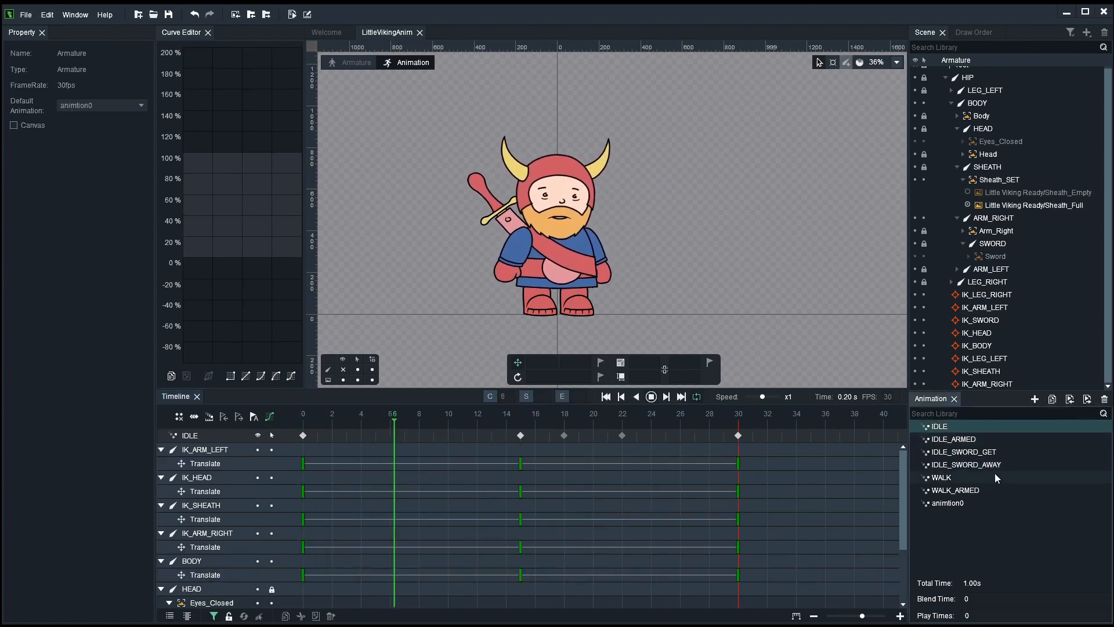
click(970, 439)
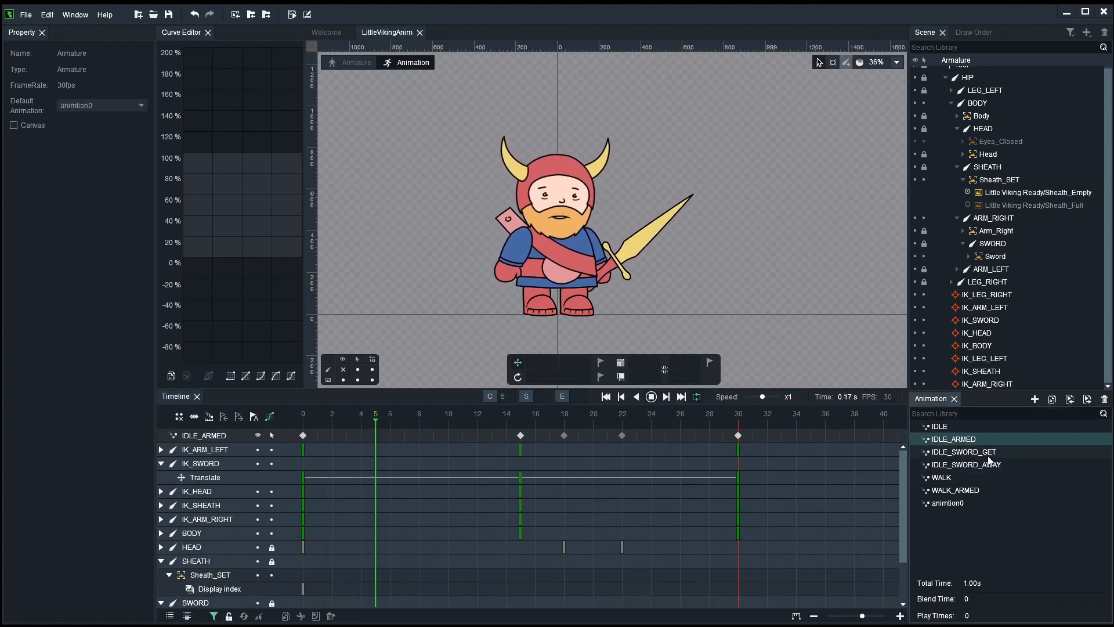
click(987, 452)
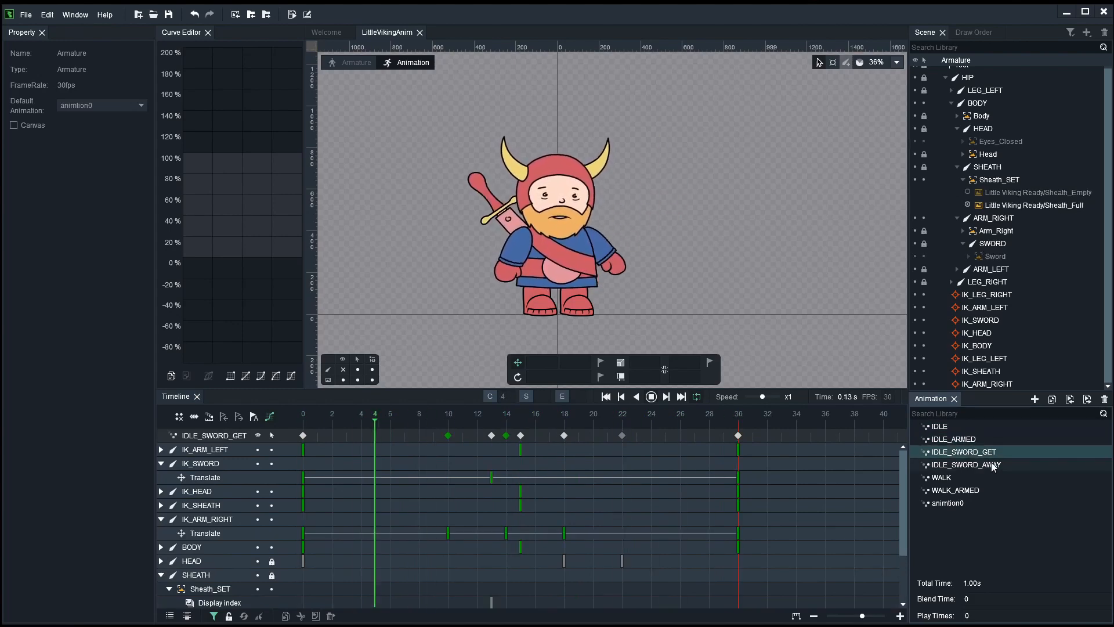
click(993, 464)
click(955, 475)
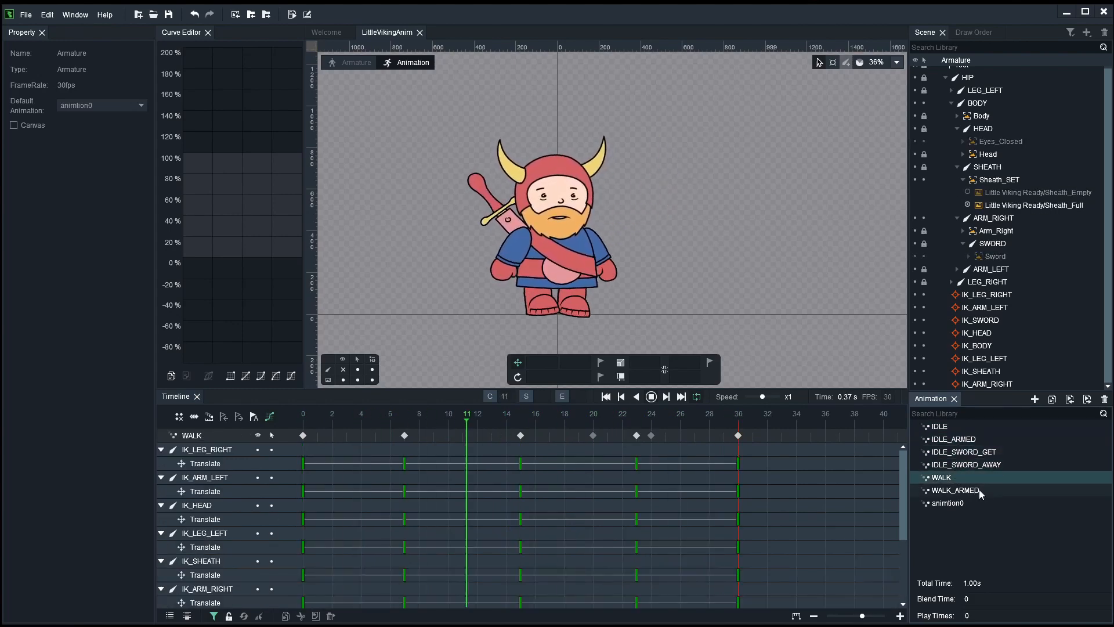
click(979, 491)
click(304, 416)
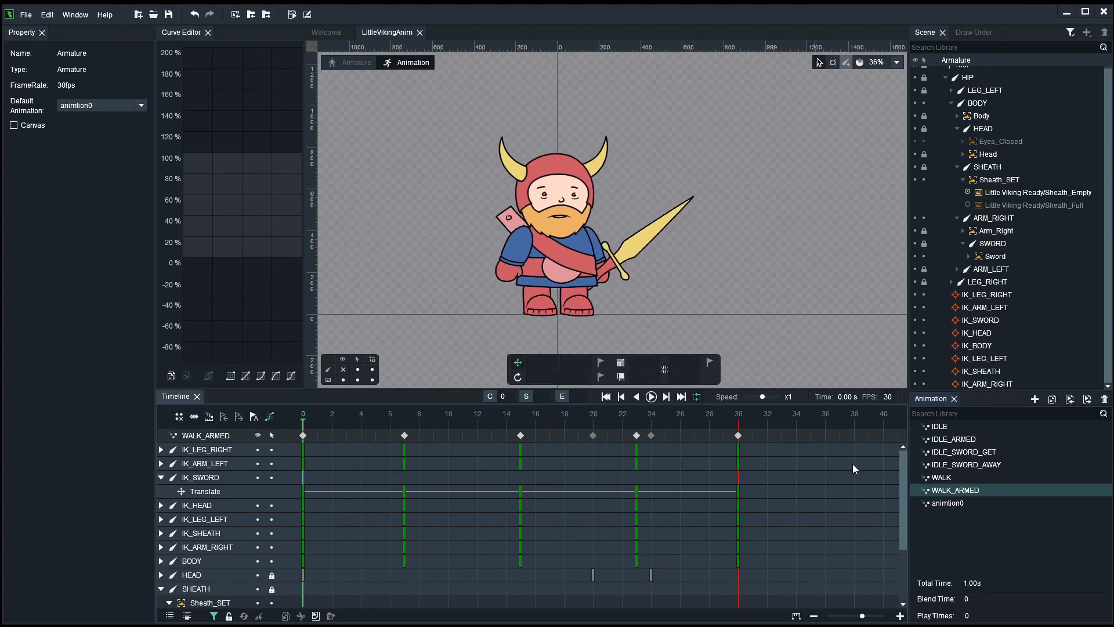
Step: Switch playback between the idle, walk, armed and sword animations to compare their transitions, then return WALK to frame 0
click(940, 426)
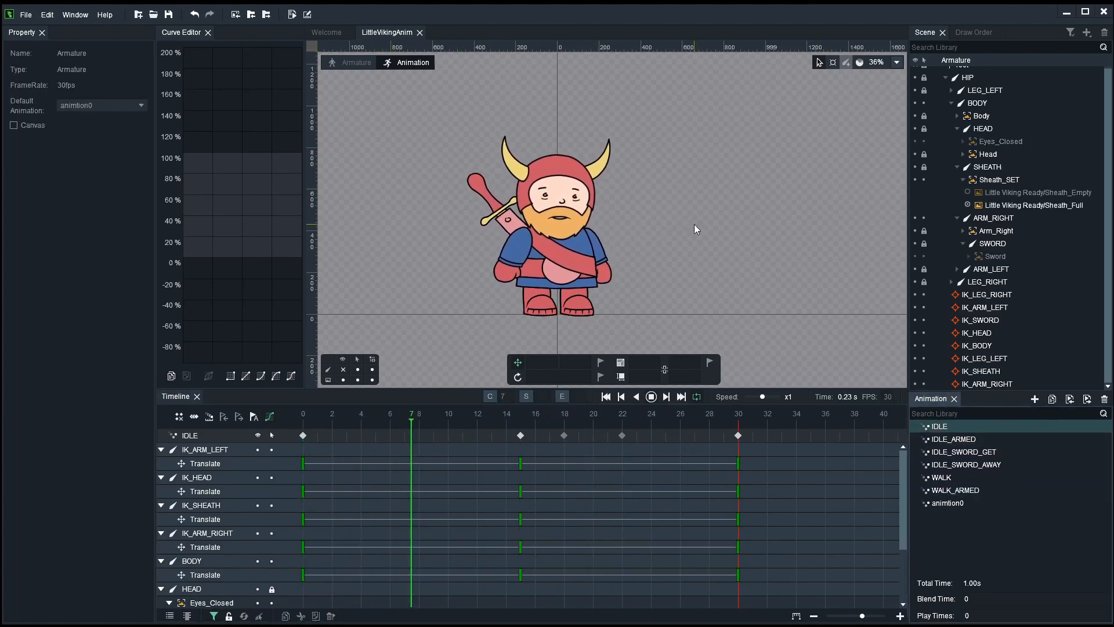
click(948, 478)
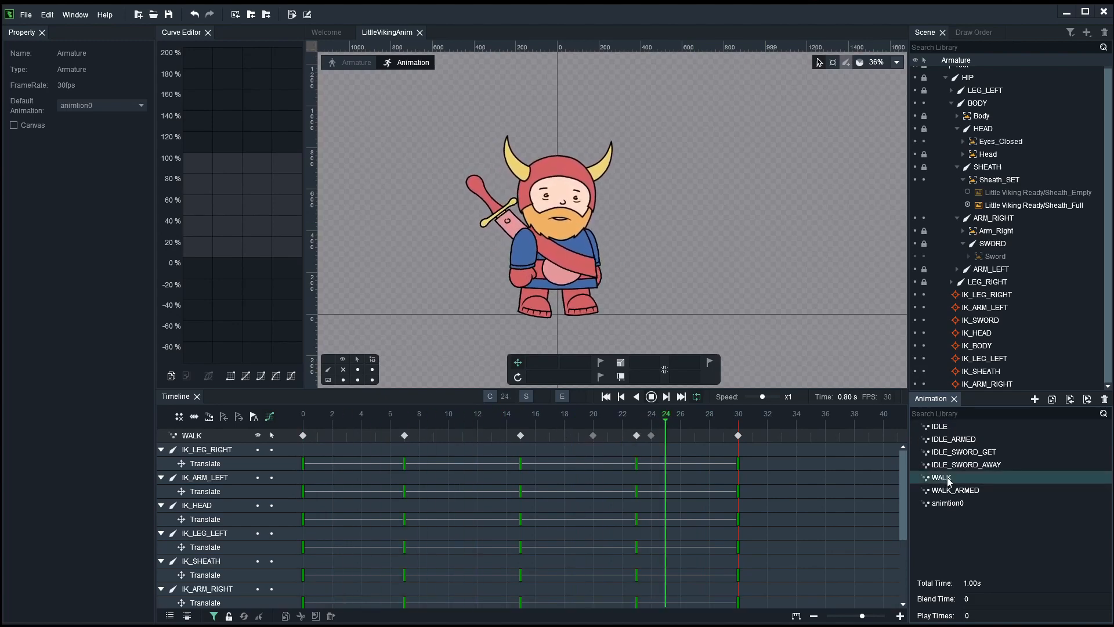
click(948, 427)
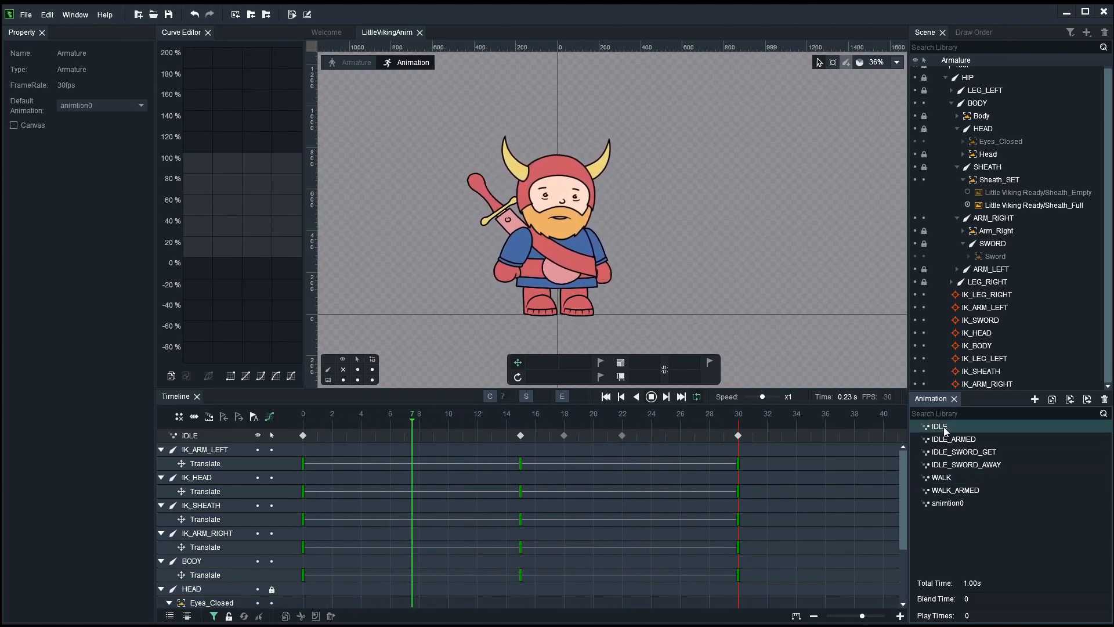
click(976, 452)
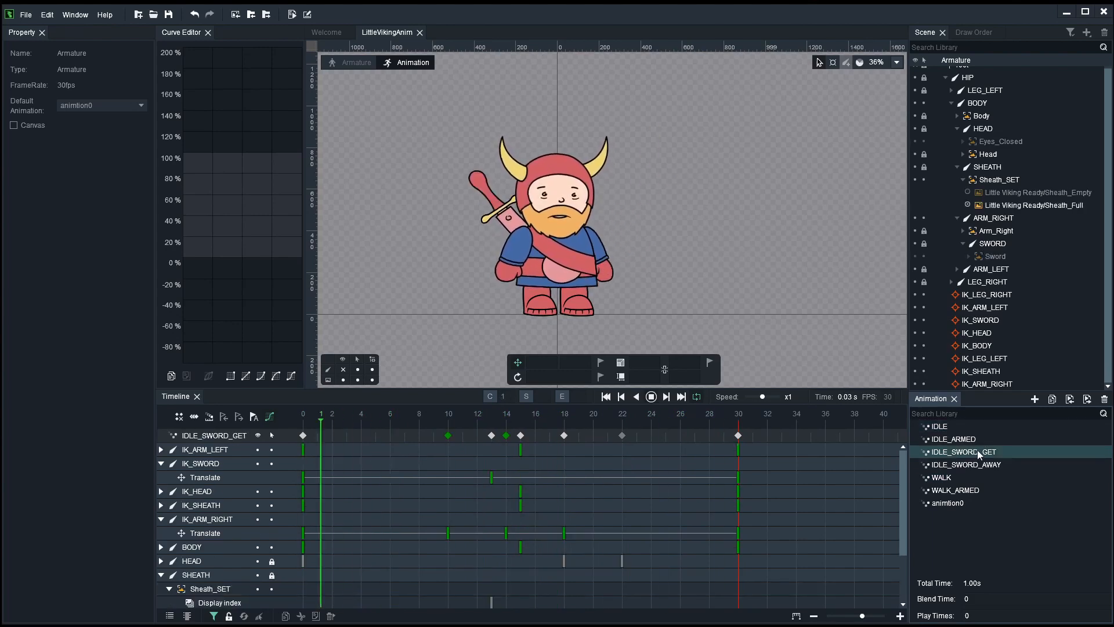
click(969, 489)
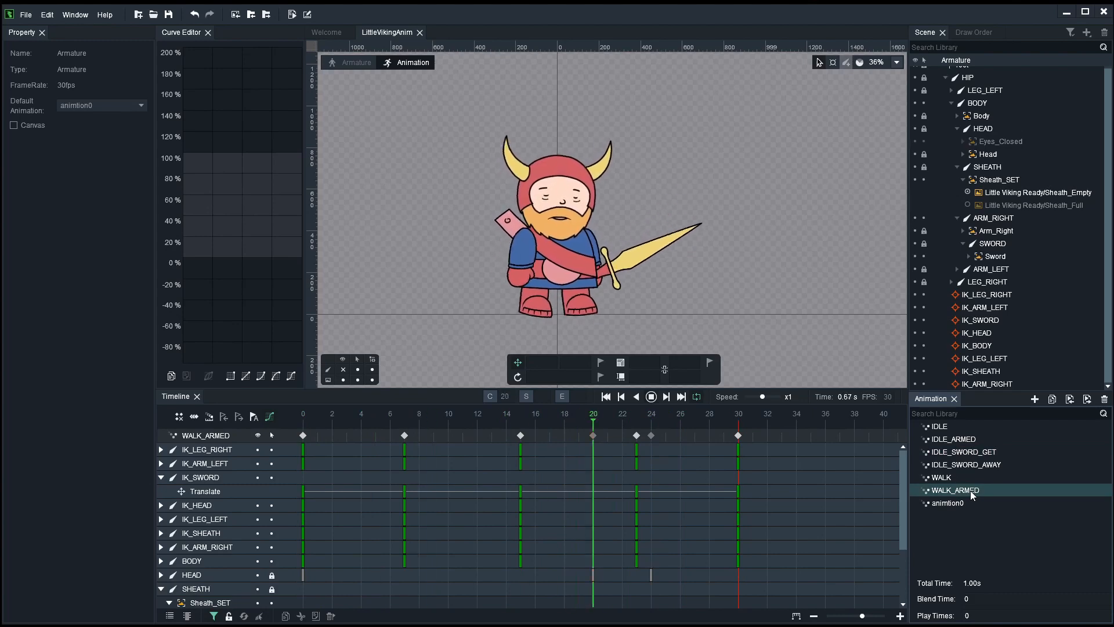
click(964, 437)
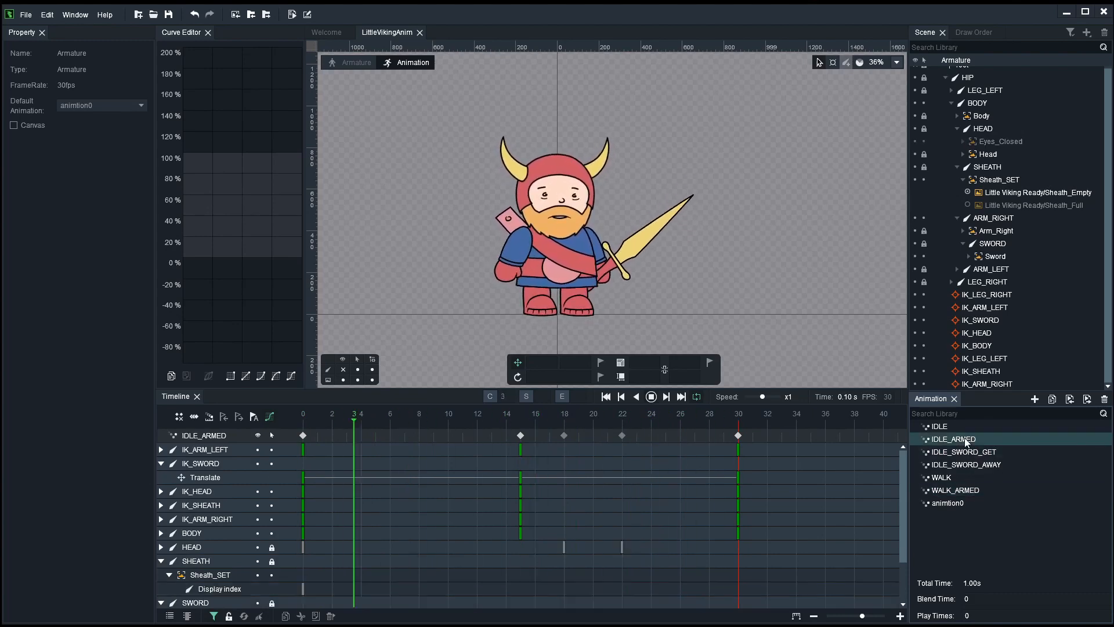
click(983, 464)
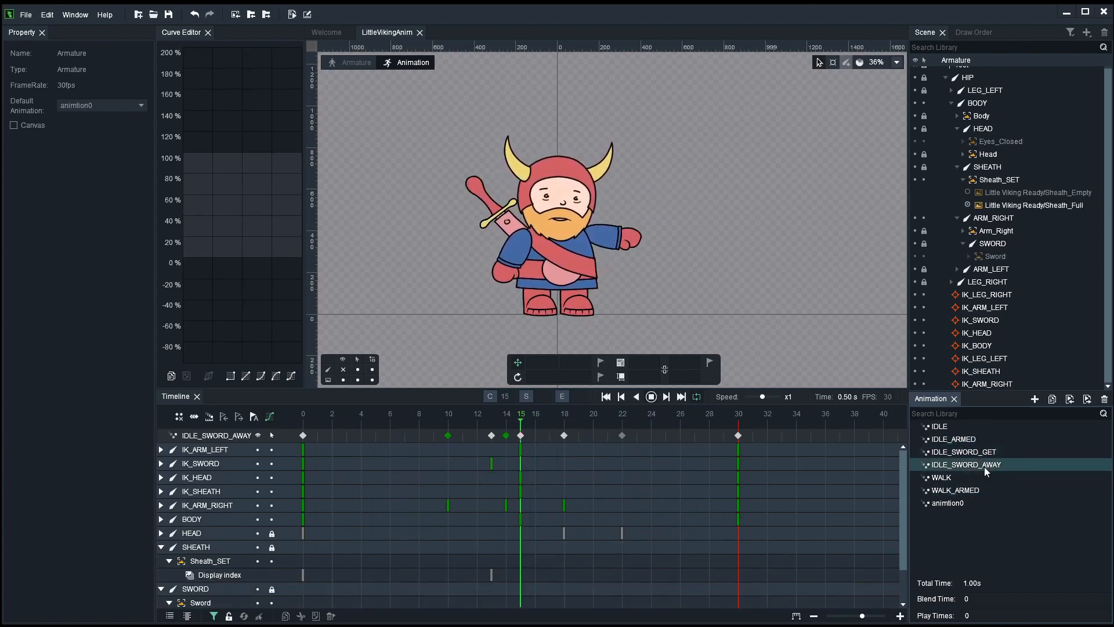
click(952, 476)
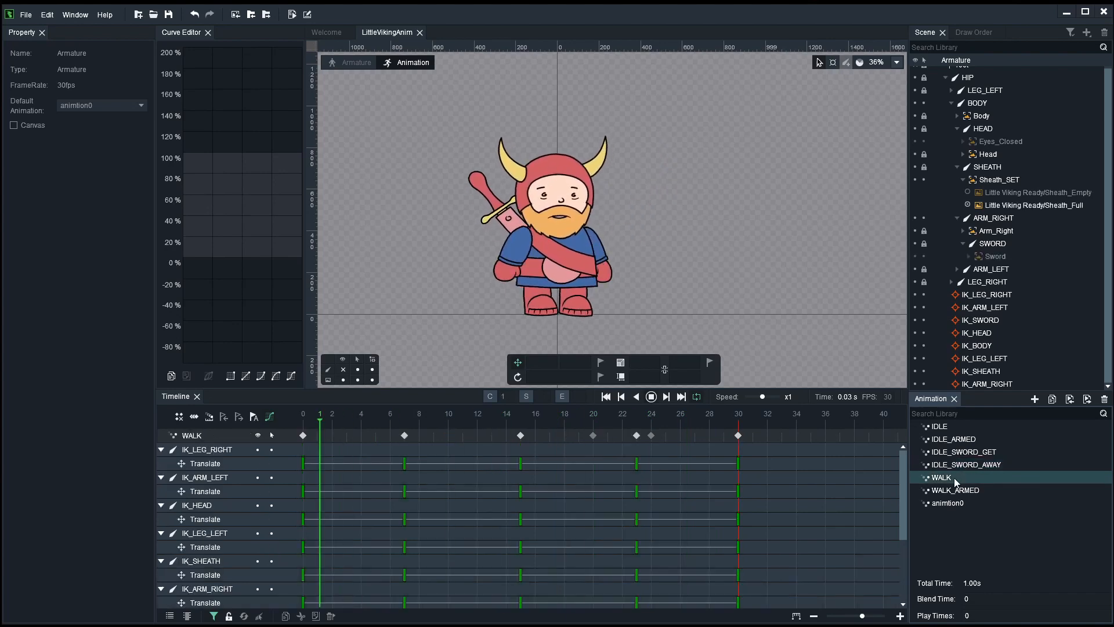
drag(398, 420, 305, 392)
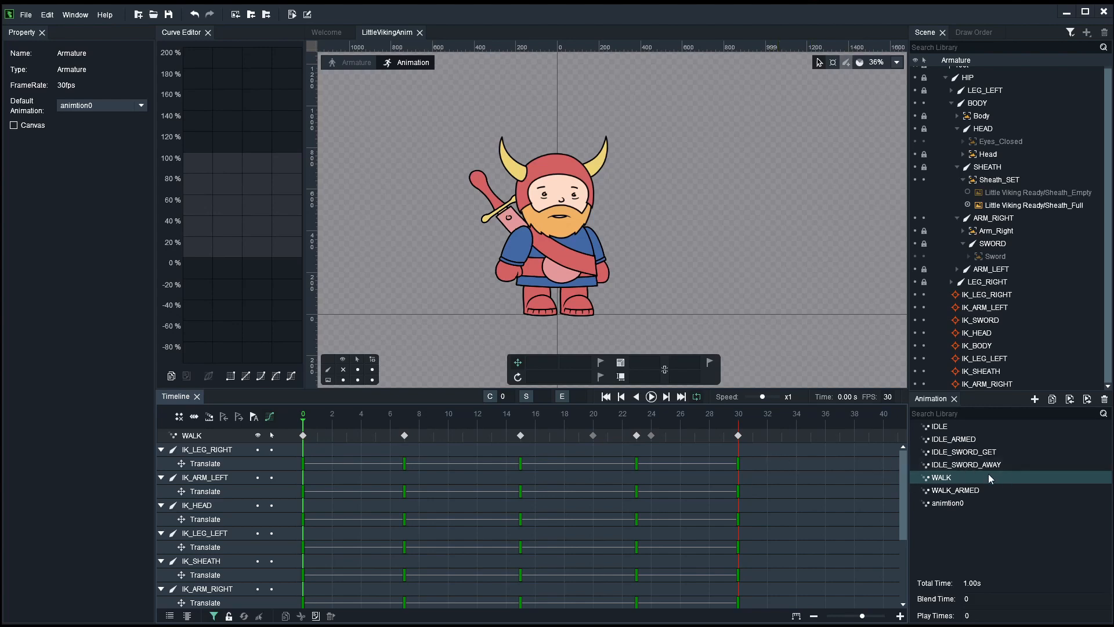
Step: Clone the IDLE_ARMED animation and rename the copy IDLE_ATTACK
click(958, 438)
right_click(958, 438)
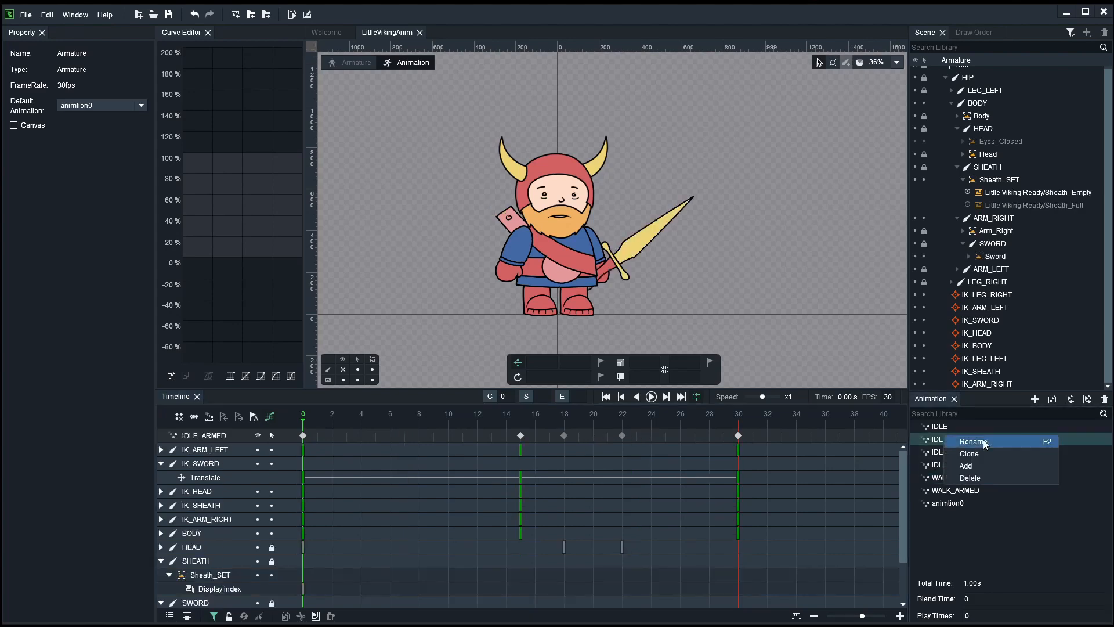
click(975, 455)
double_click(984, 456)
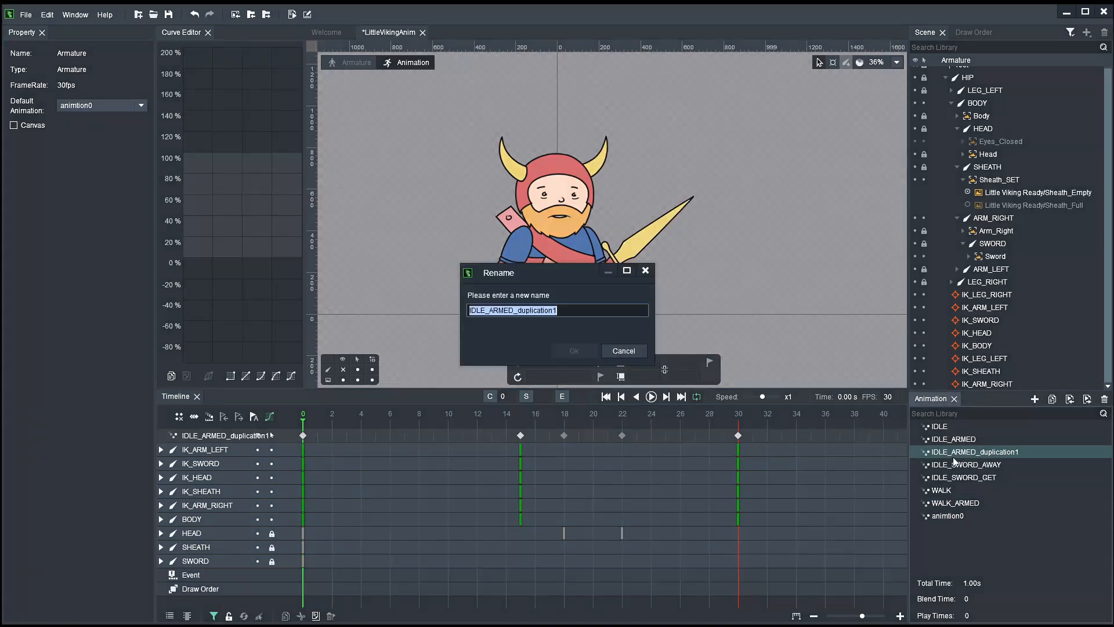
click(497, 311)
drag(492, 311, 688, 312)
text(TTACK)
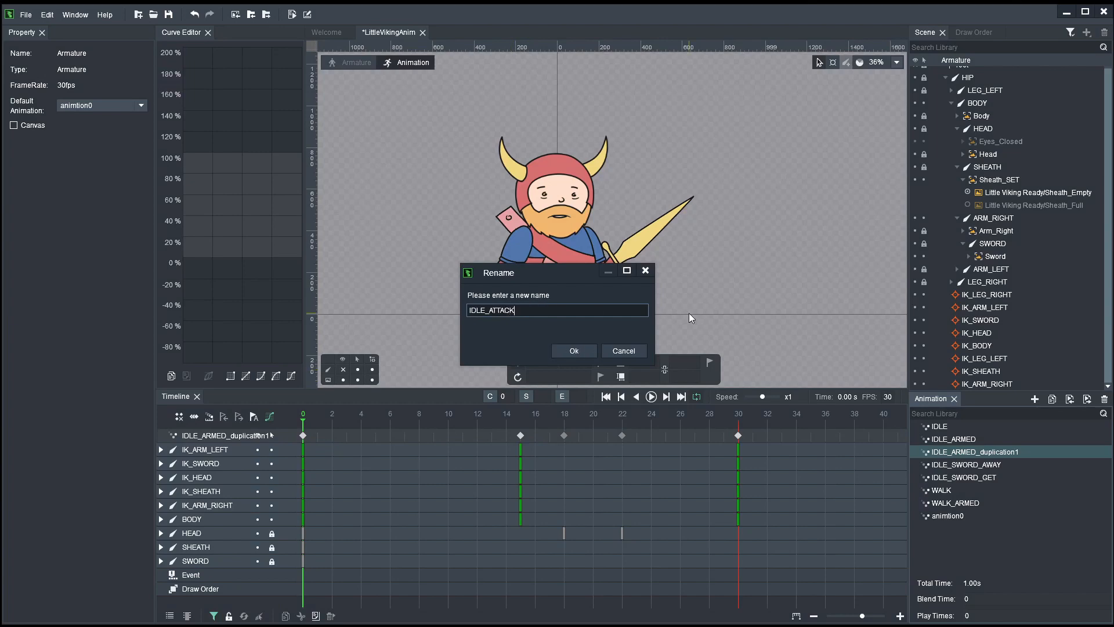
click(571, 357)
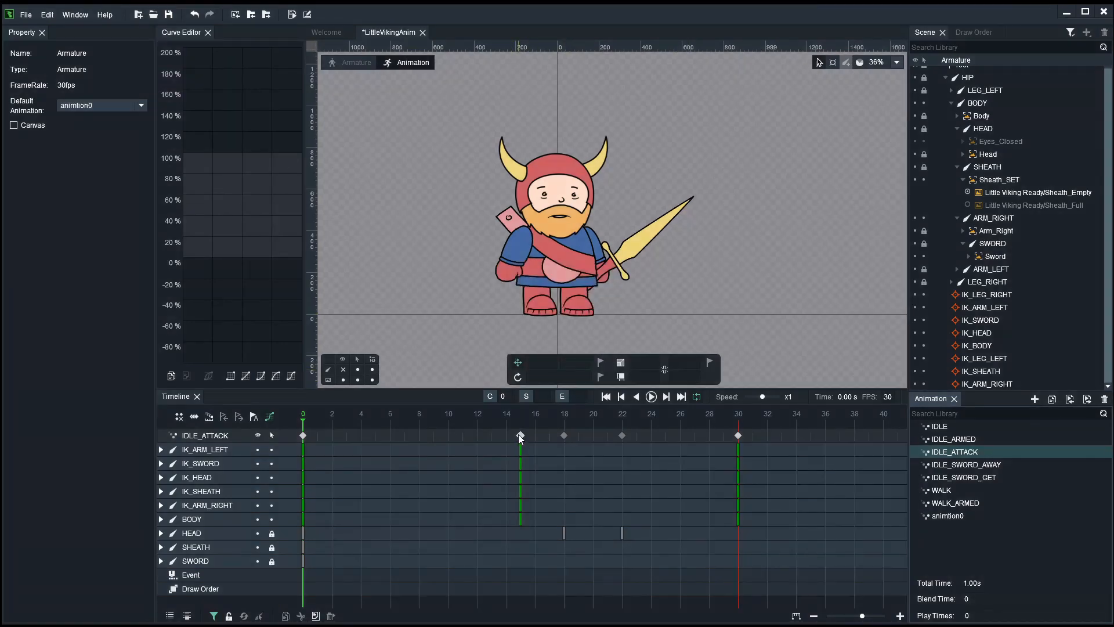
Step: Delete the keyframes at frames 15, 18 and 22 of IDLE_ATTACK, keeping only those at frames 0 and 30
click(517, 434)
click(565, 435)
key(Delete)
click(621, 437)
key(Delete)
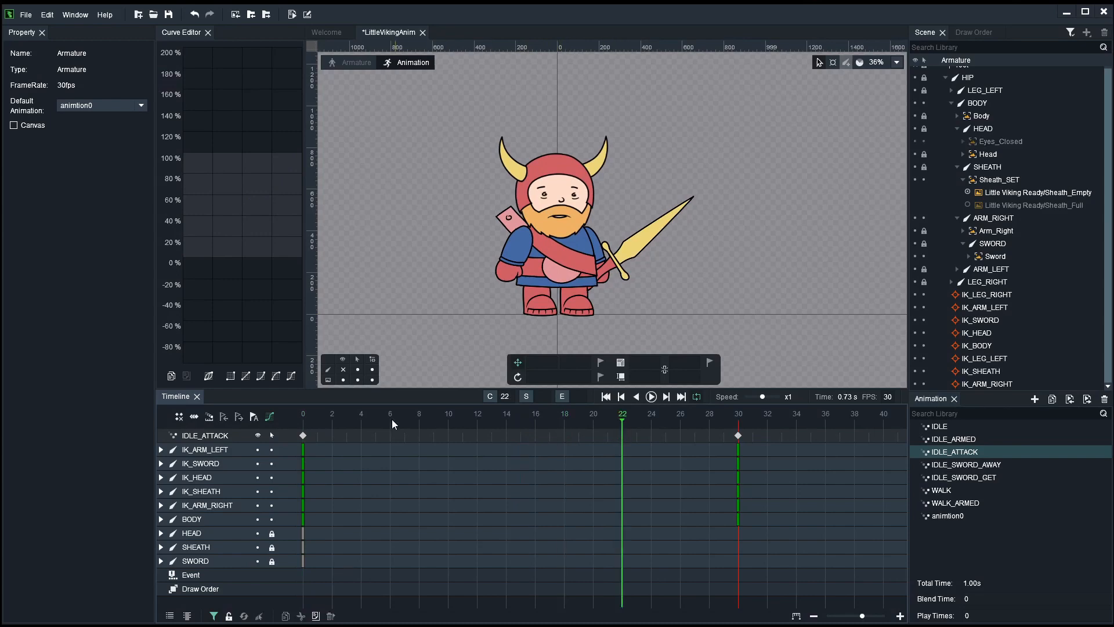
Step: At frame 9 of IDLE_ATTACK, key IK_ARM_RIGHT raised outward to about (443, 123) and IK_SWORD pointing up at about (568, -615)
drag(368, 418, 434, 414)
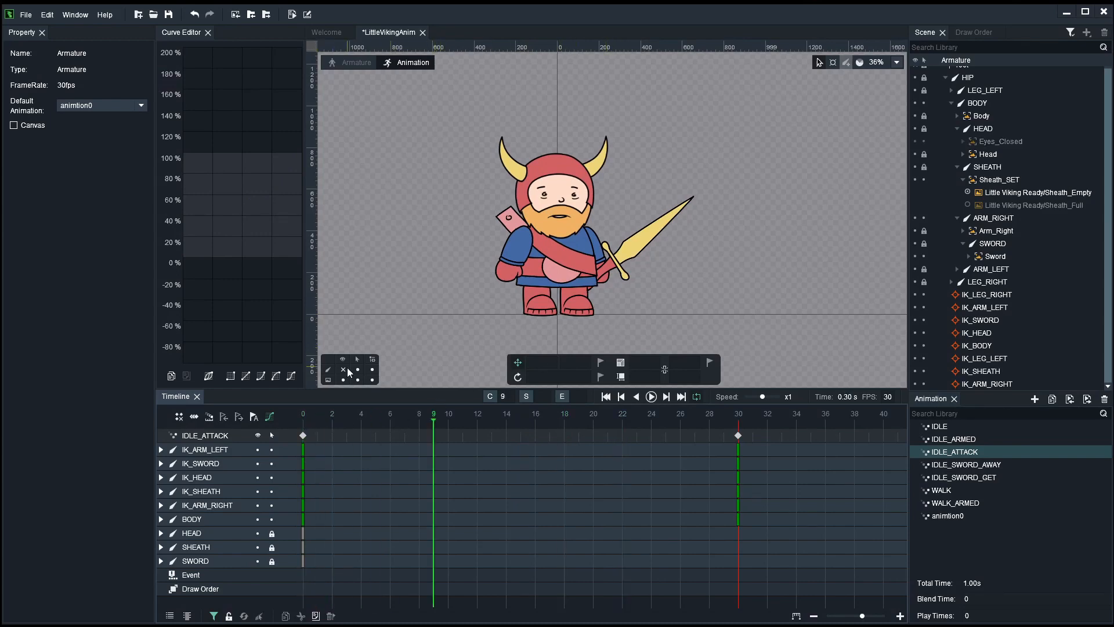
click(347, 370)
click(608, 293)
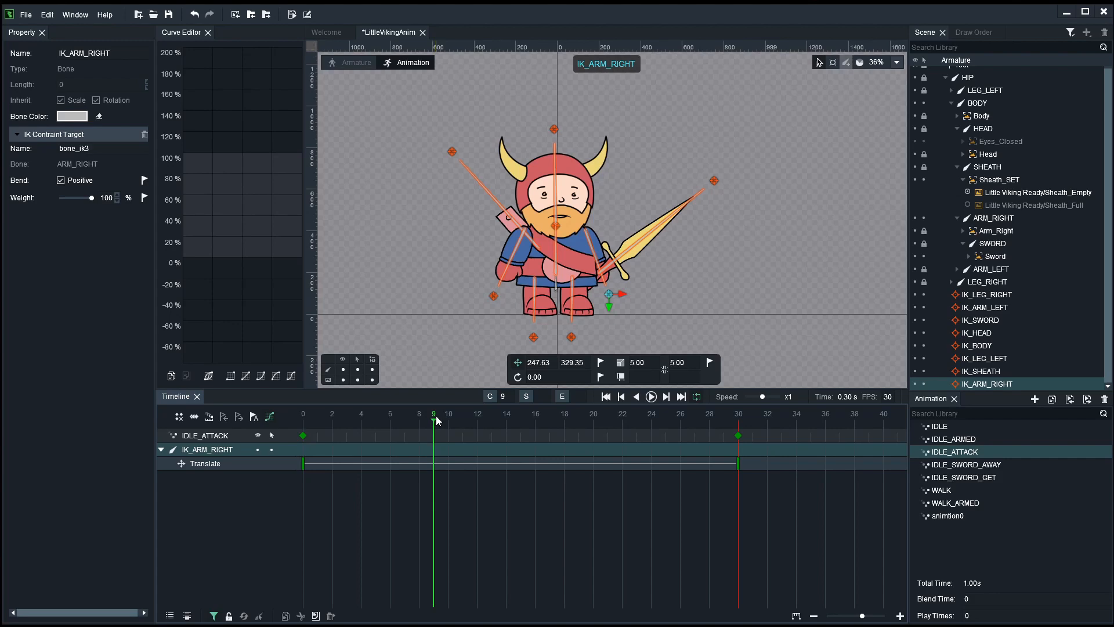
scroll(686, 276, up, 1)
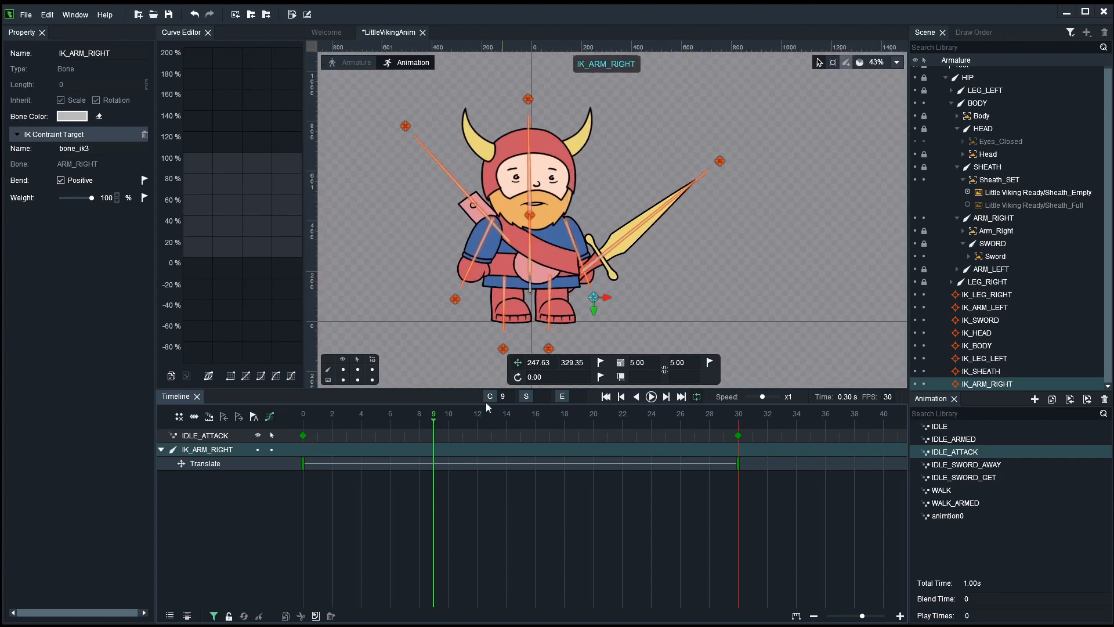
click(390, 415)
drag(318, 415, 433, 414)
drag(624, 321, 671, 265)
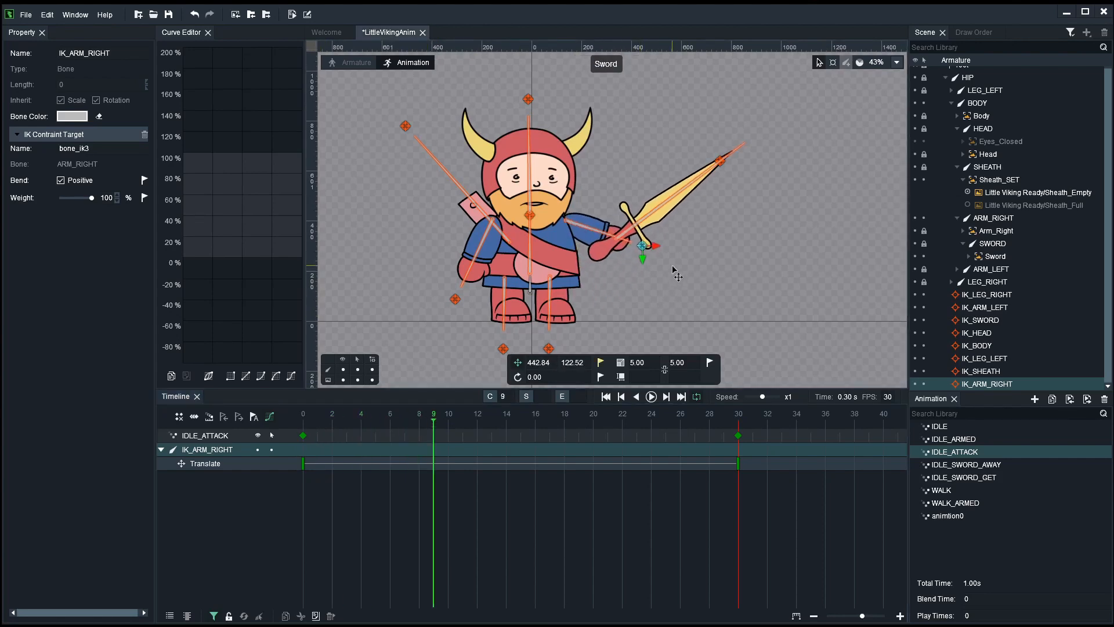
click(707, 166)
drag(720, 162, 699, 112)
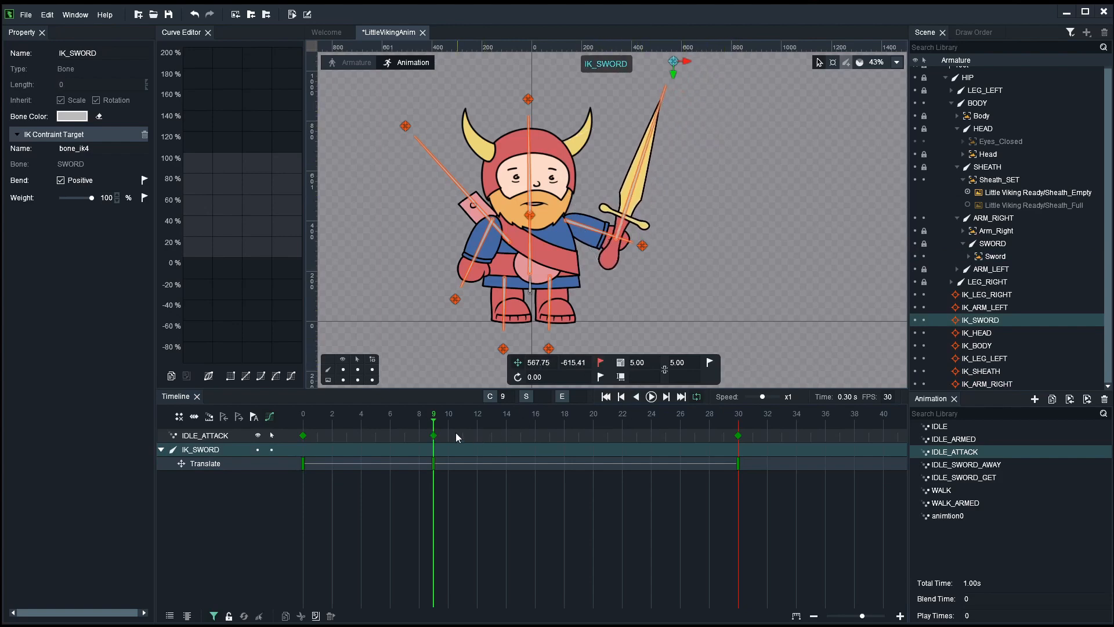
Step: At frame 12, key IK_ARM_RIGHT lowered to about (276, 359) and IK_SWORD swung forward to about (1050, -180), and preview the motion
drag(449, 419, 478, 418)
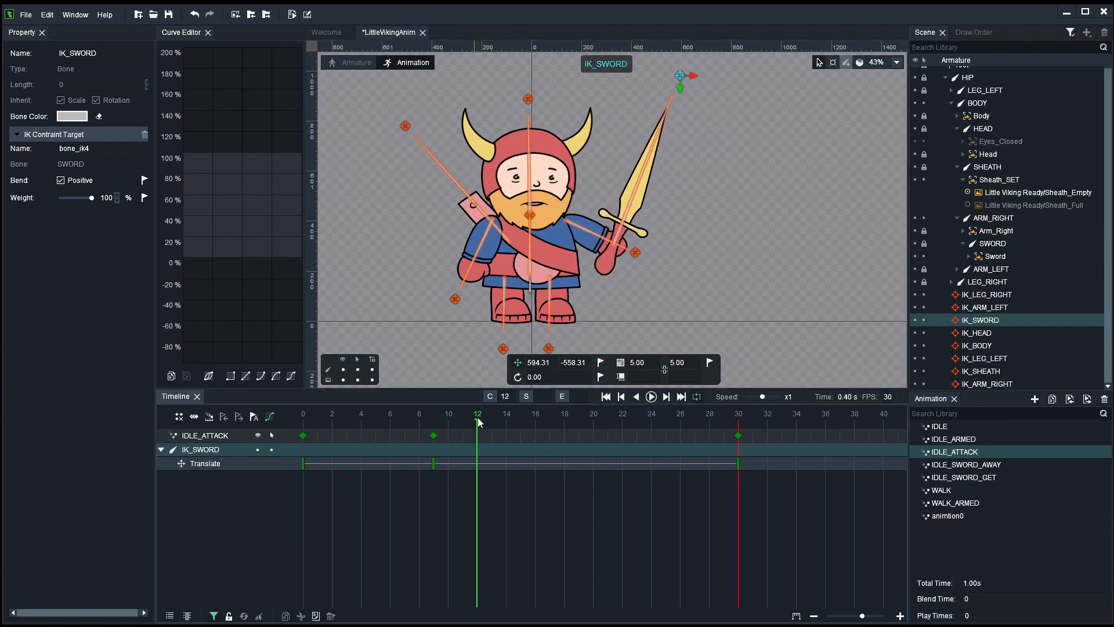
click(635, 253)
drag(667, 267, 628, 319)
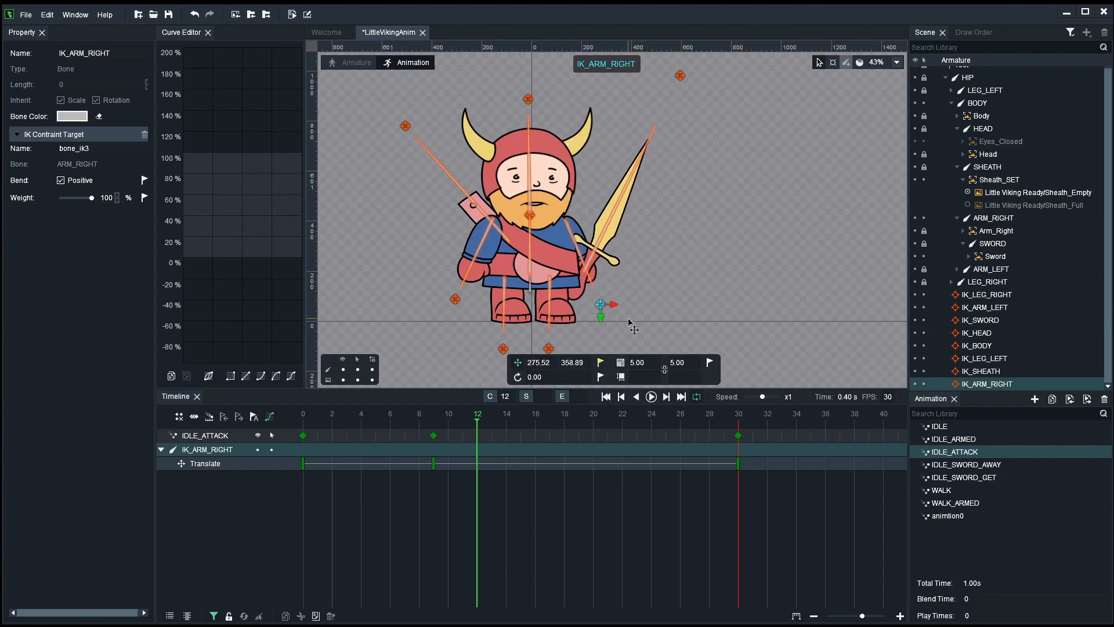
click(680, 76)
drag(720, 115, 830, 205)
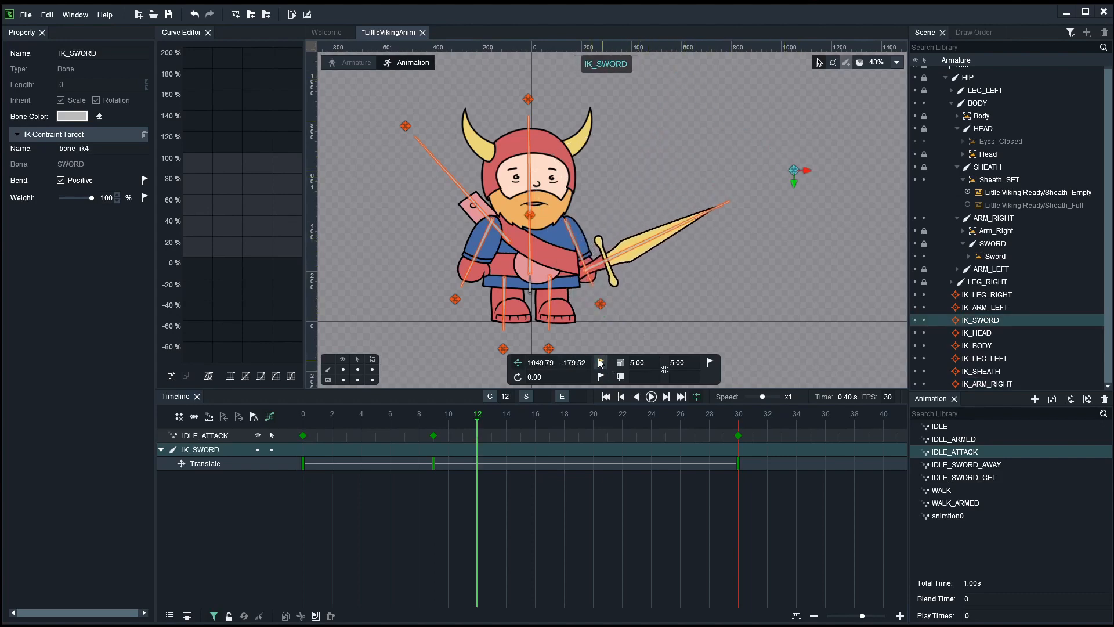
click(303, 419)
key(Return)
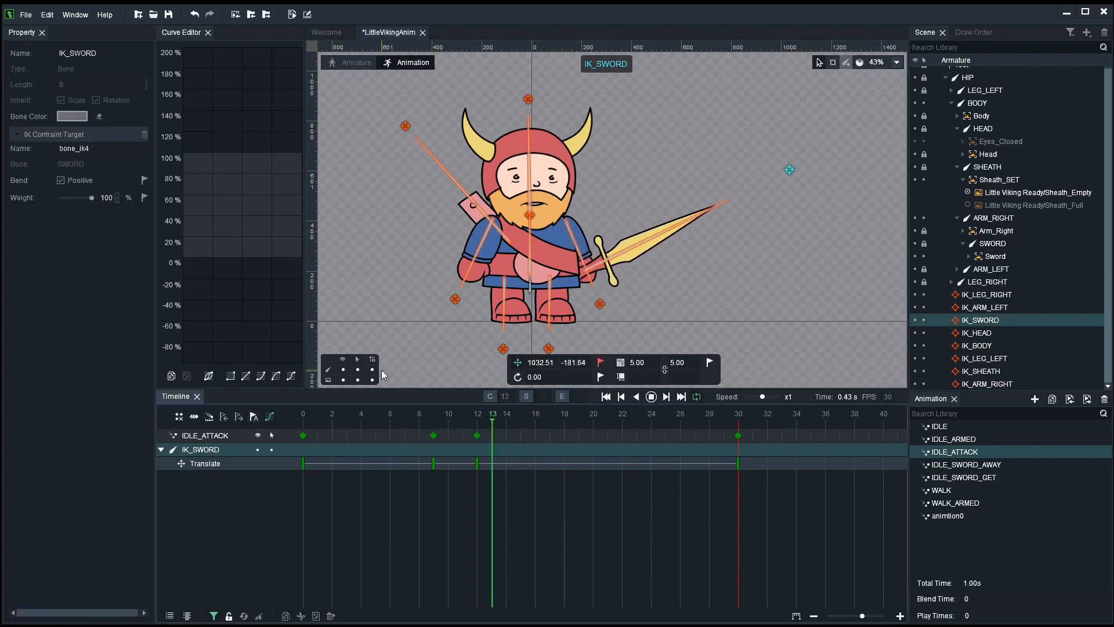
key(Return)
Step: At frame 16, key IK_ARM_RIGHT extended to about (589, 181) and IK_SWORD at about (1102, -219)
drag(409, 415, 538, 420)
drag(593, 315, 677, 283)
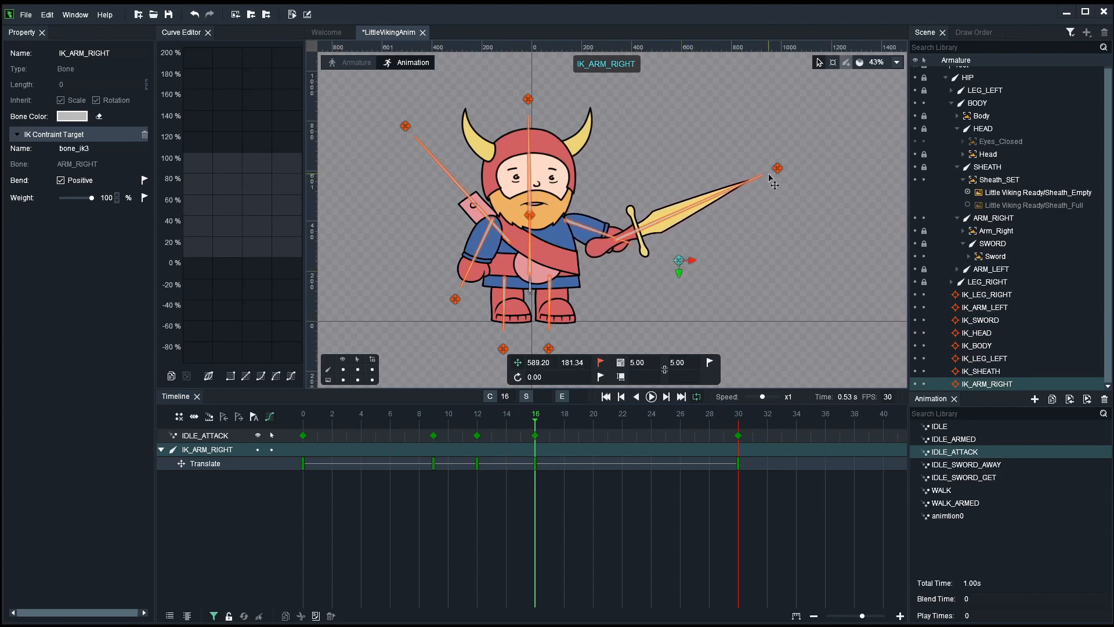
drag(778, 167, 806, 160)
click(601, 362)
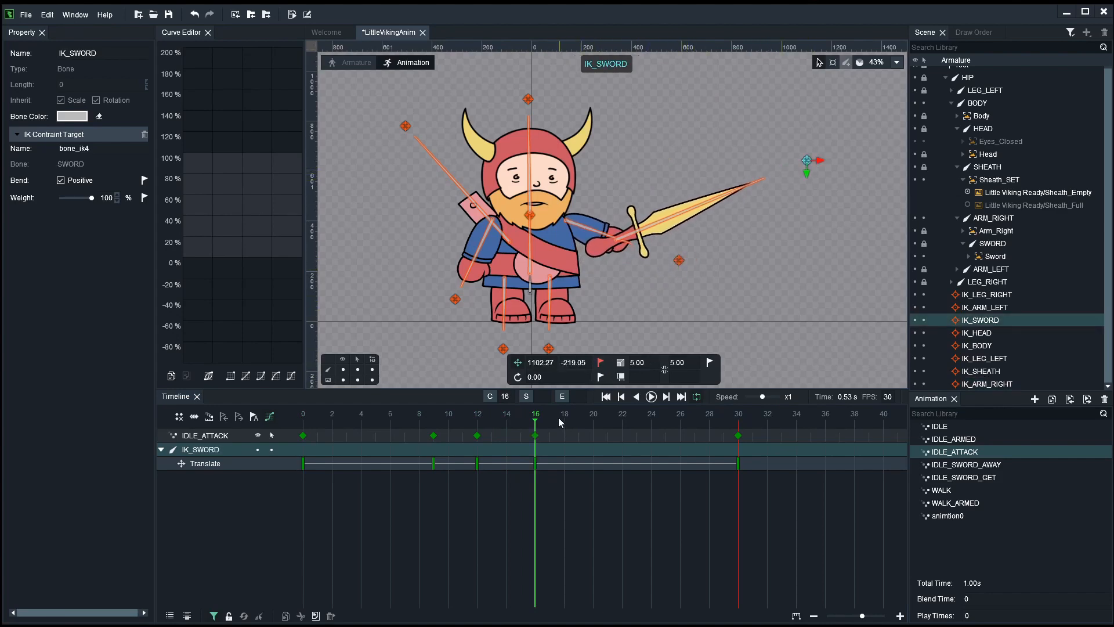
Step: Play IDLE_ATTACK and scrub between frames 9 and 20 to review the sword swing and its return
key(space)
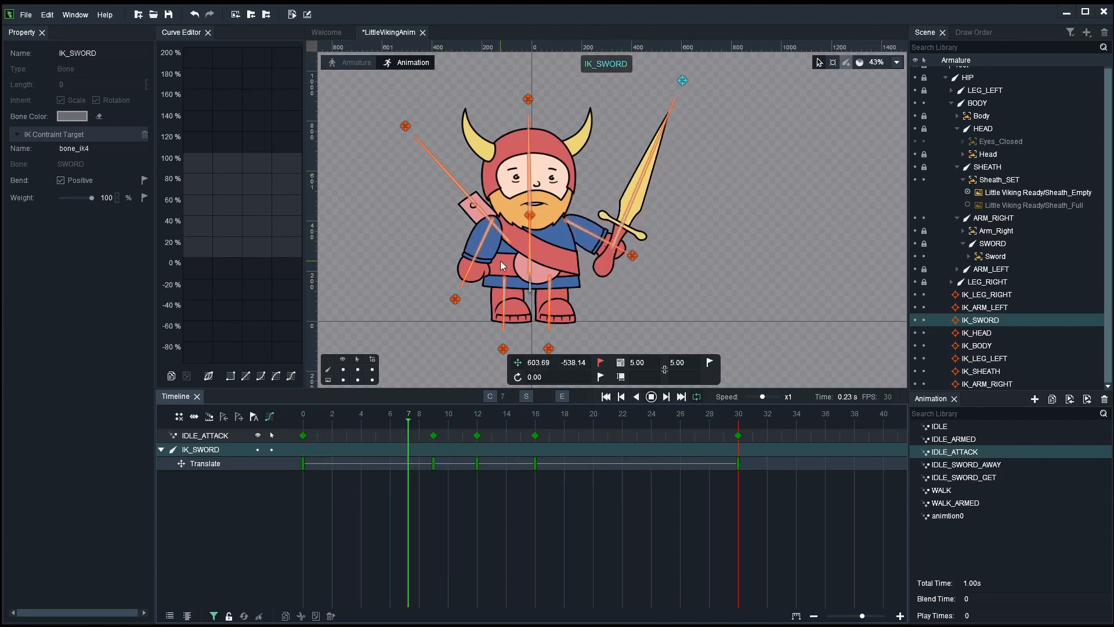
key(space)
click(543, 420)
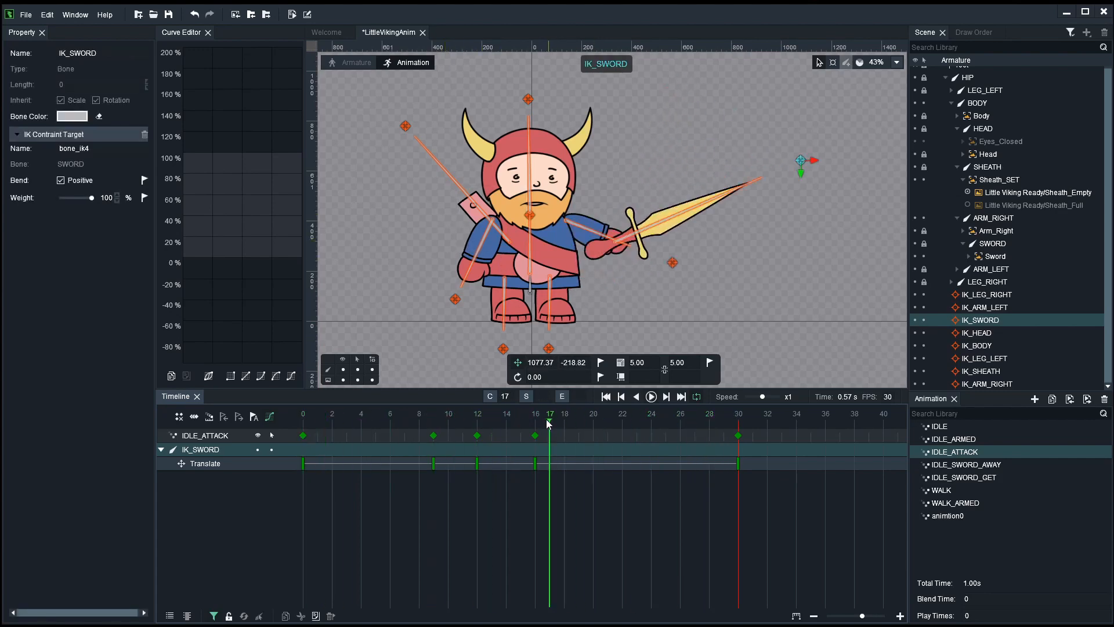
click(478, 421)
click(434, 418)
click(452, 419)
drag(452, 419, 595, 425)
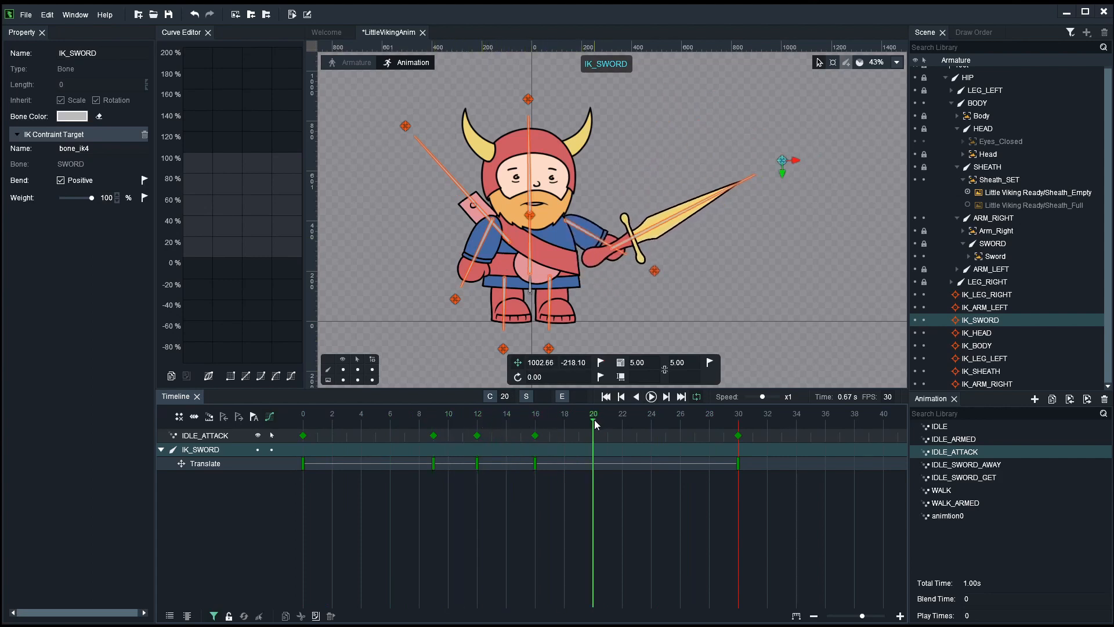
Step: Copy the IK_SWORD Translate keyframe from frame 12 and paste it at frame 20
click(477, 423)
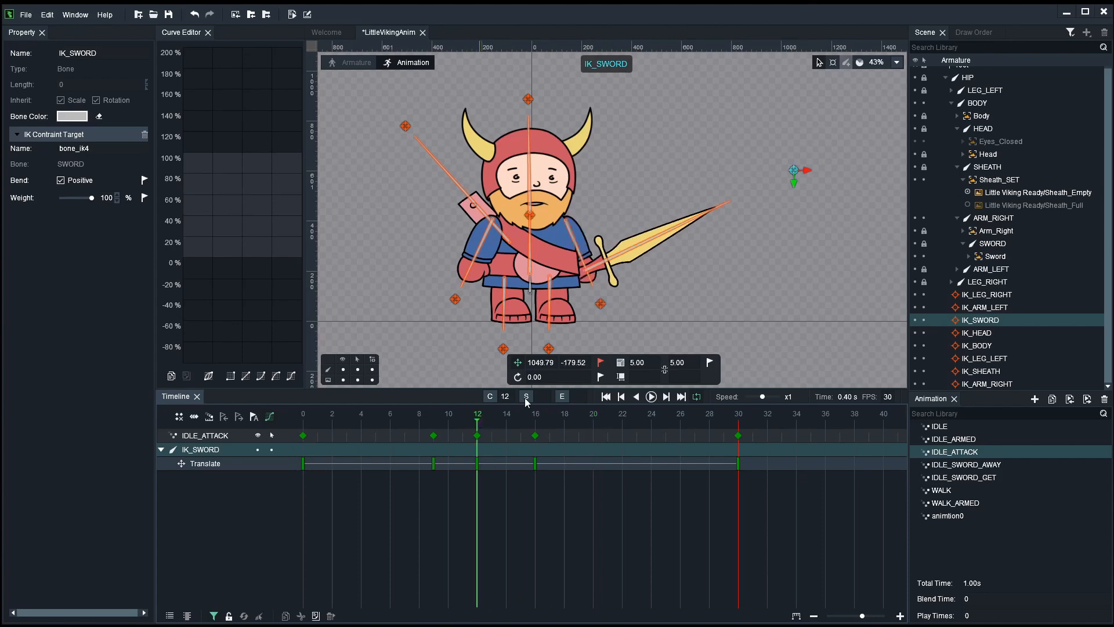
click(601, 304)
click(753, 300)
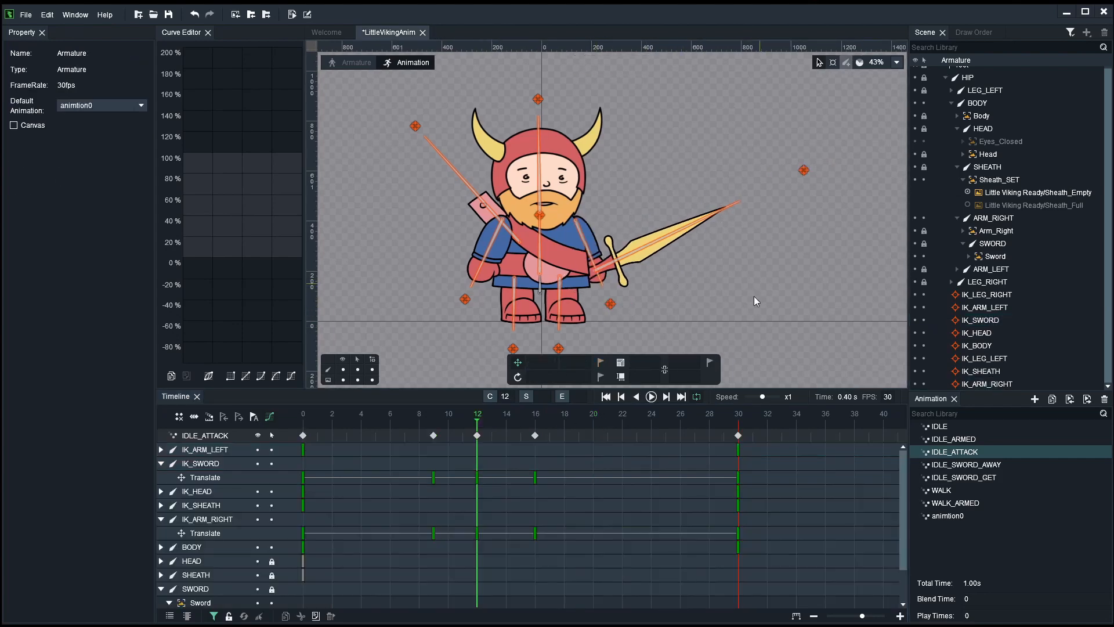
click(476, 477)
right_click(477, 475)
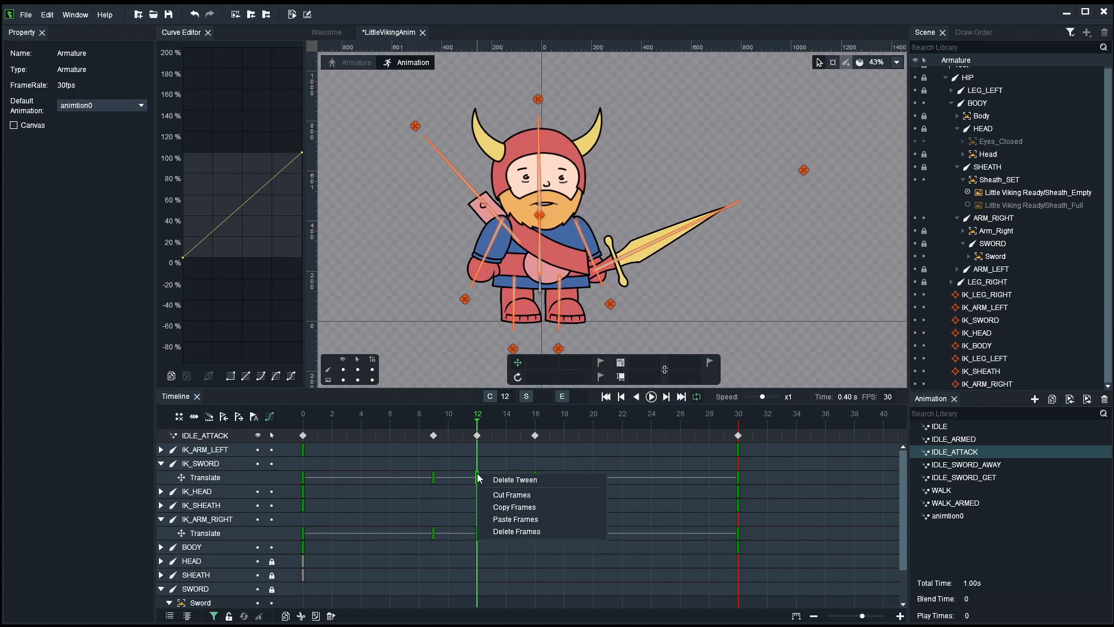
click(504, 507)
click(594, 423)
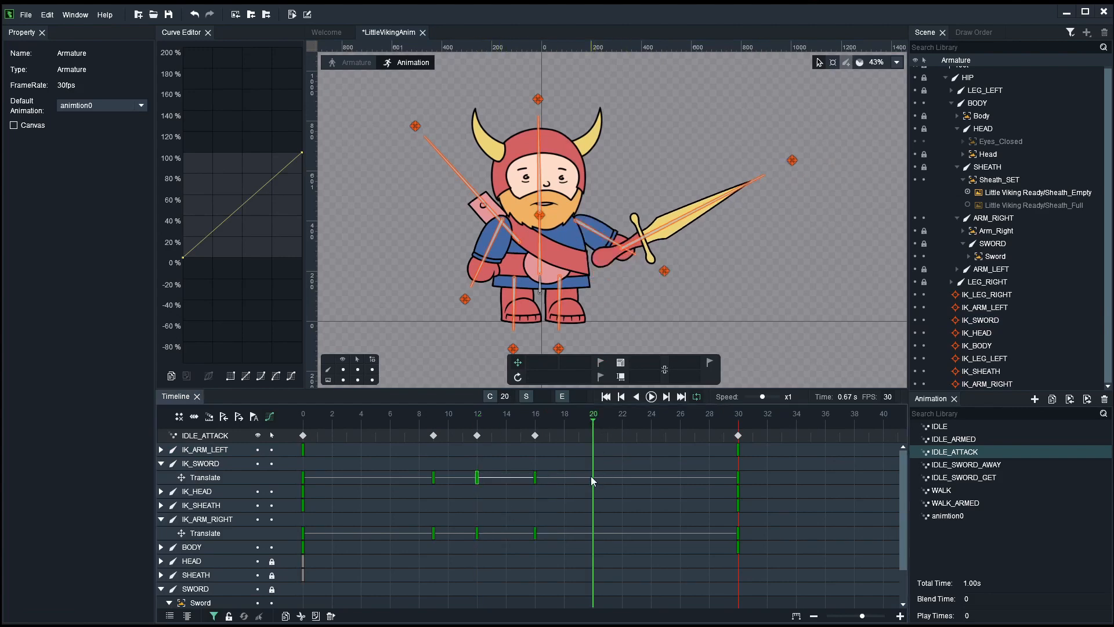
right_click(593, 475)
click(679, 508)
Step: Play IDLE_ATTACK from frame 0 with the bones temporarily hidden to review the attack
drag(429, 420, 300, 419)
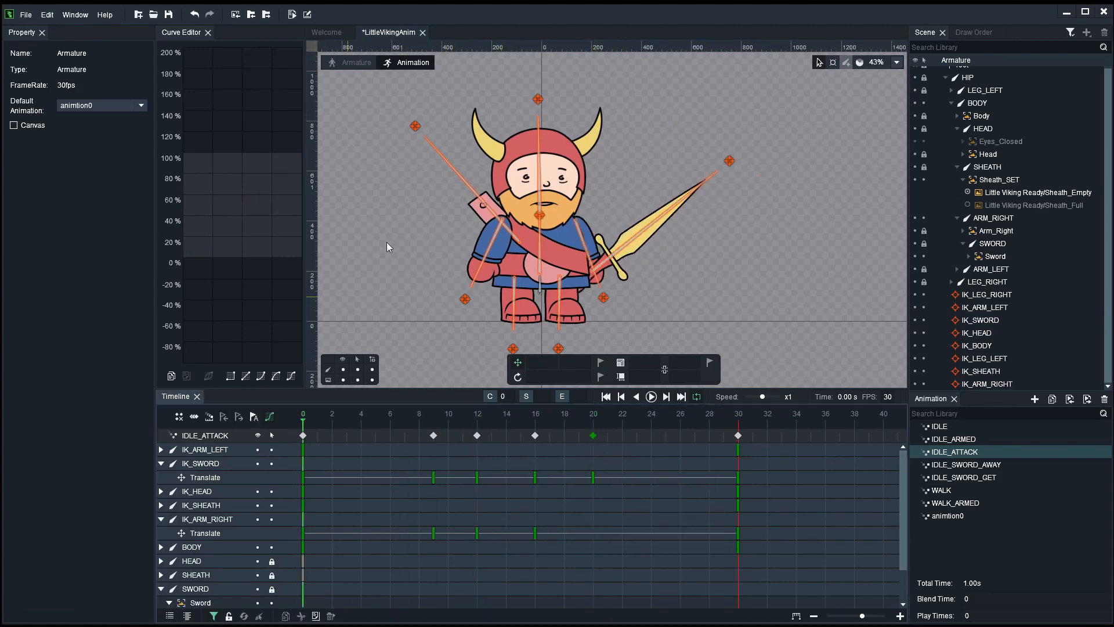
right_click(388, 237)
click(350, 229)
key(Return)
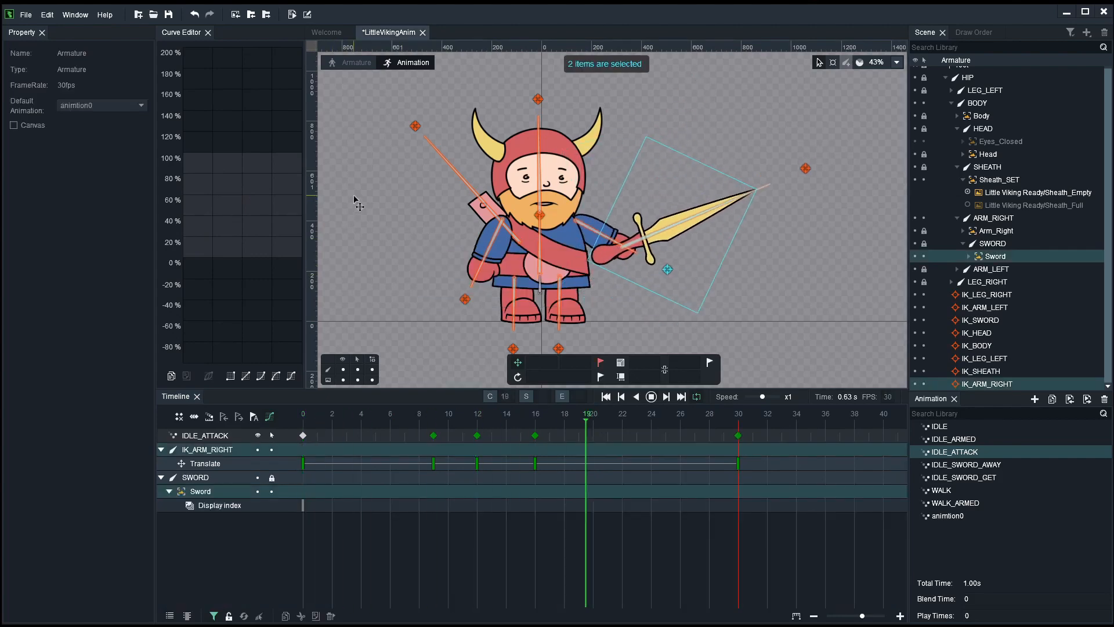
click(343, 369)
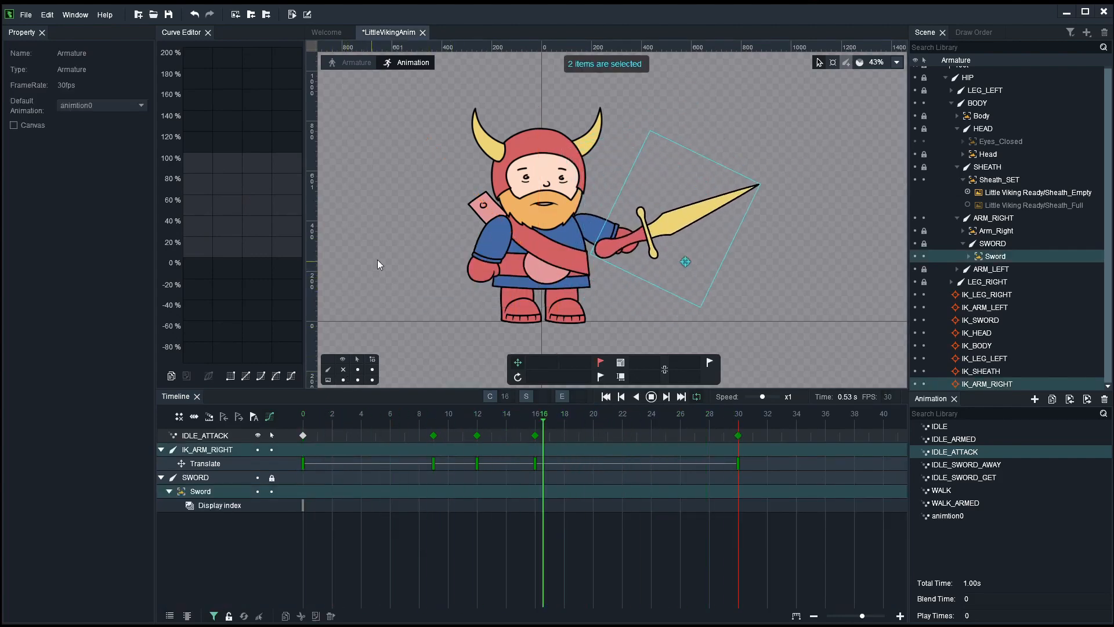
key(Return)
click(343, 369)
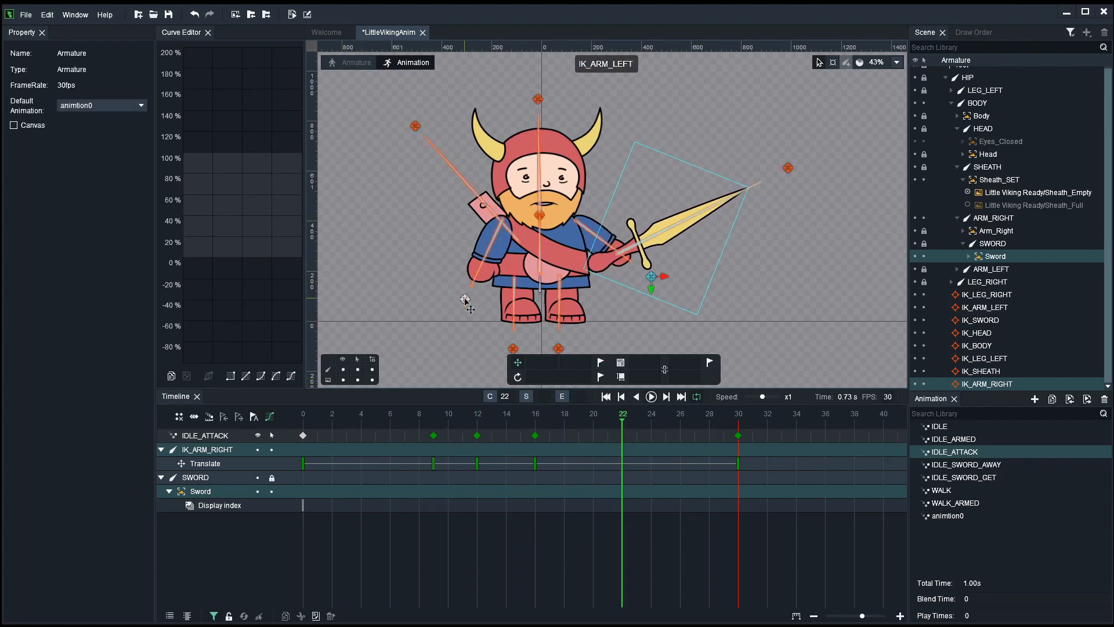
Step: Key IK_ARM_LEFT in its current position at frame 12 and moved outward to about (-518, 265) at frame 16, and preview the motion
click(464, 299)
click(362, 418)
drag(372, 428, 506, 419)
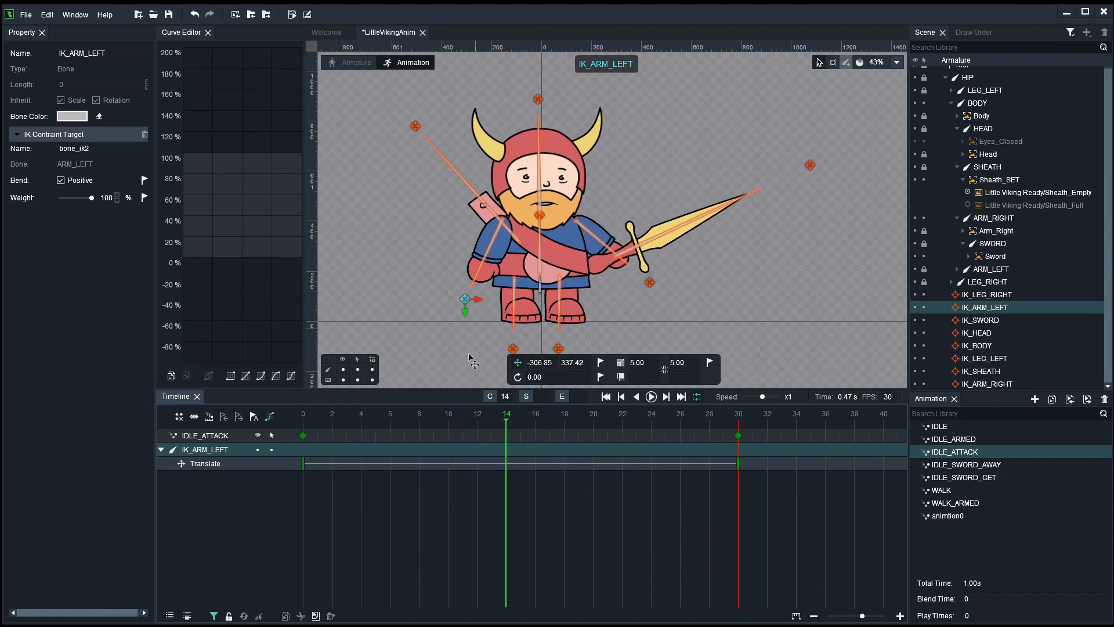
click(478, 422)
click(599, 363)
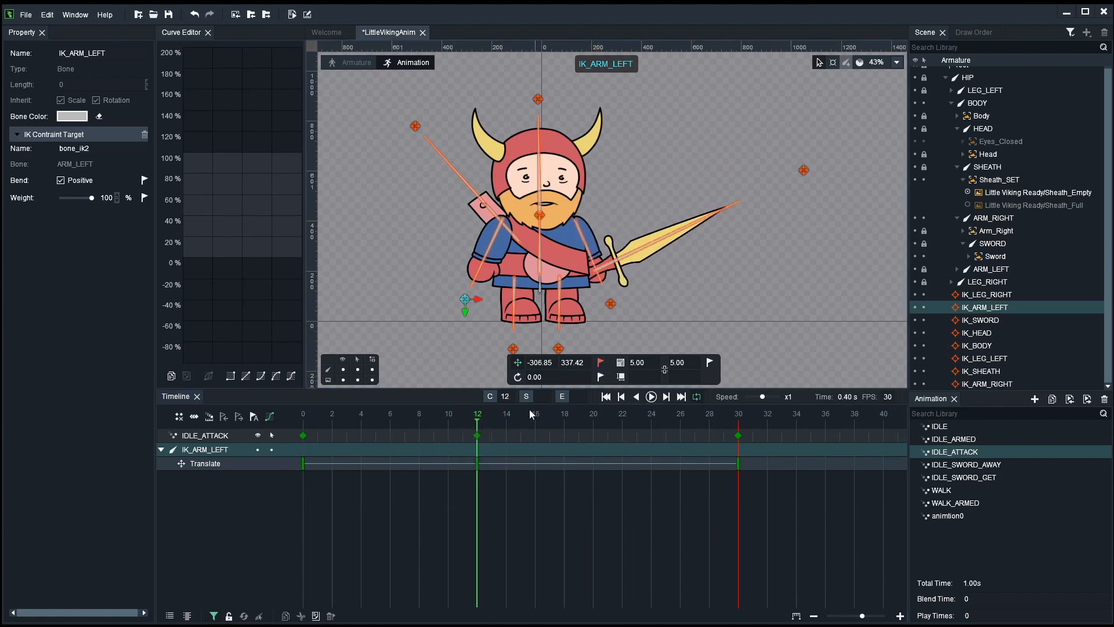
click(531, 424)
drag(476, 321, 424, 302)
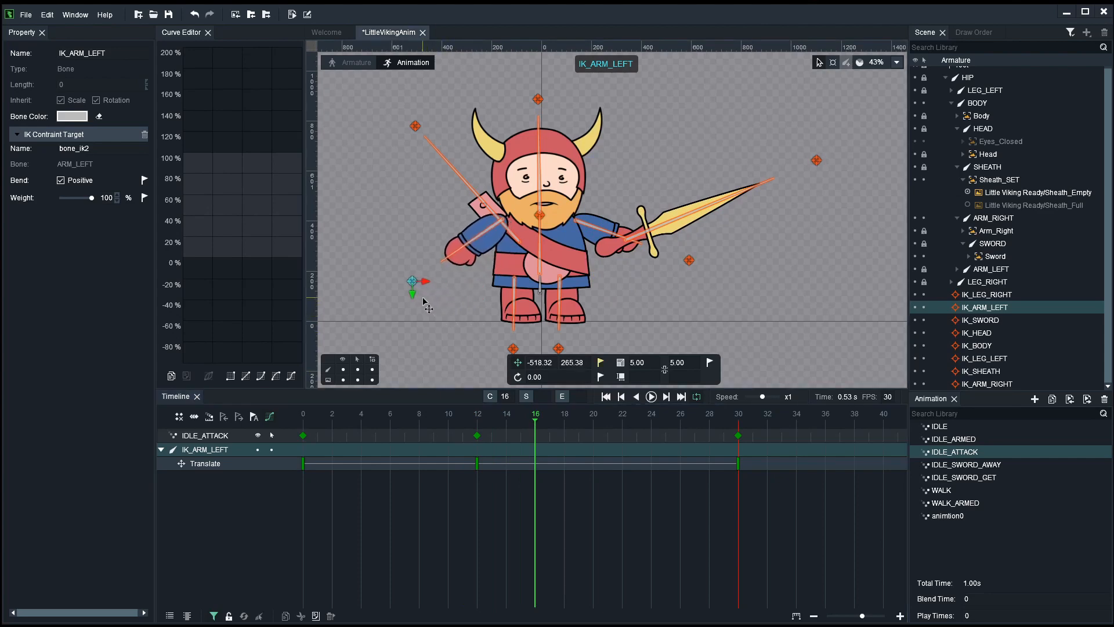
click(597, 363)
key(space)
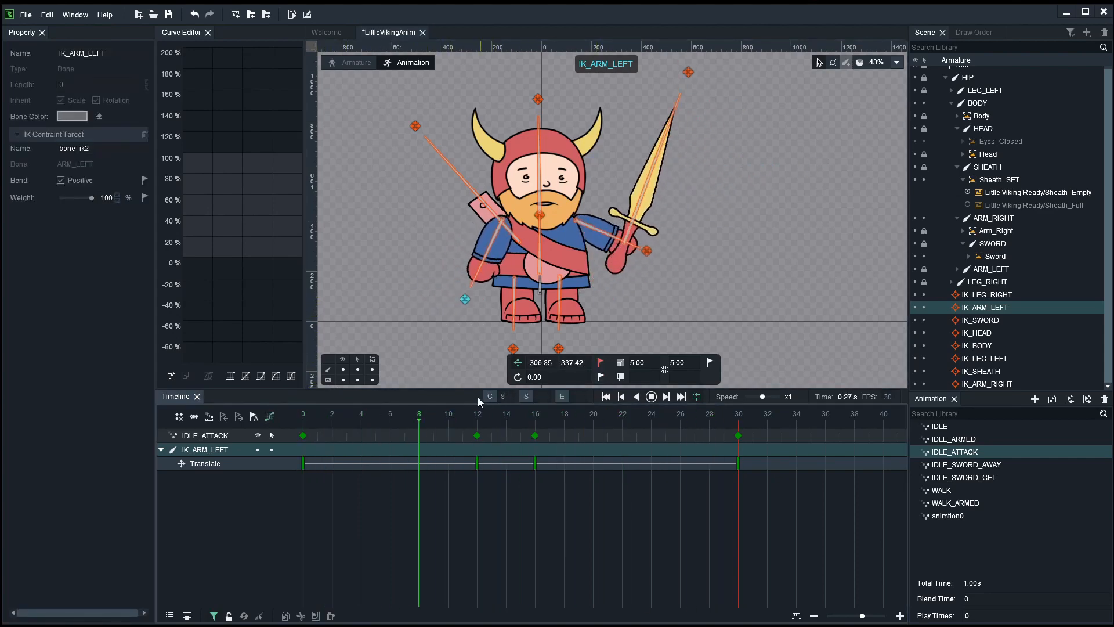
key(space)
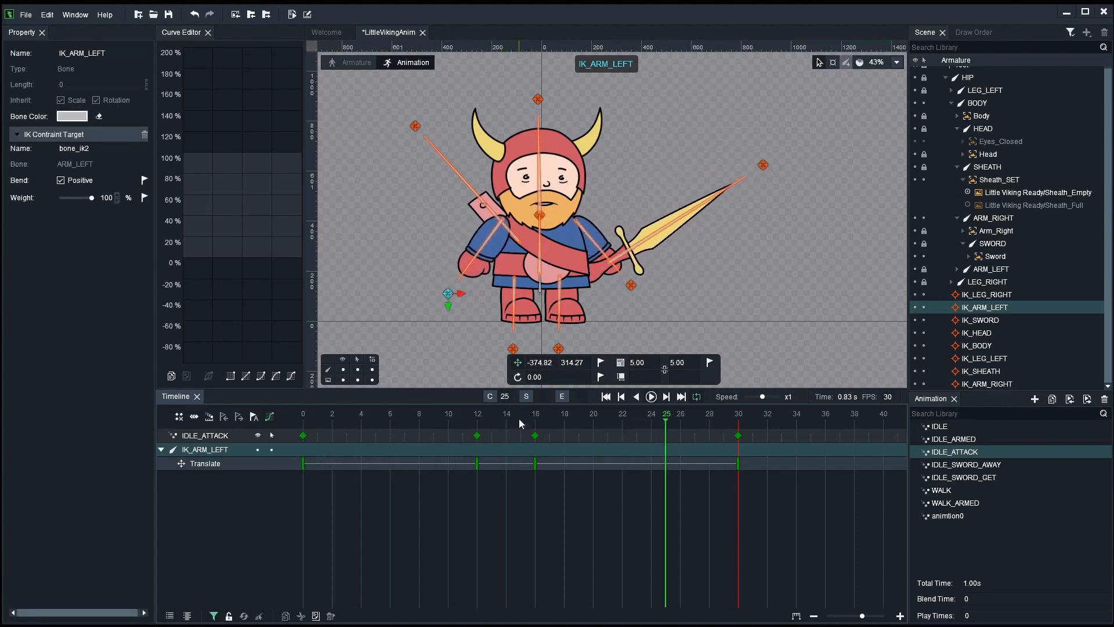
Step: Copy the IK_ARM_LEFT Translate keyframe from frame 12 and paste it at frame 22
drag(518, 418, 575, 418)
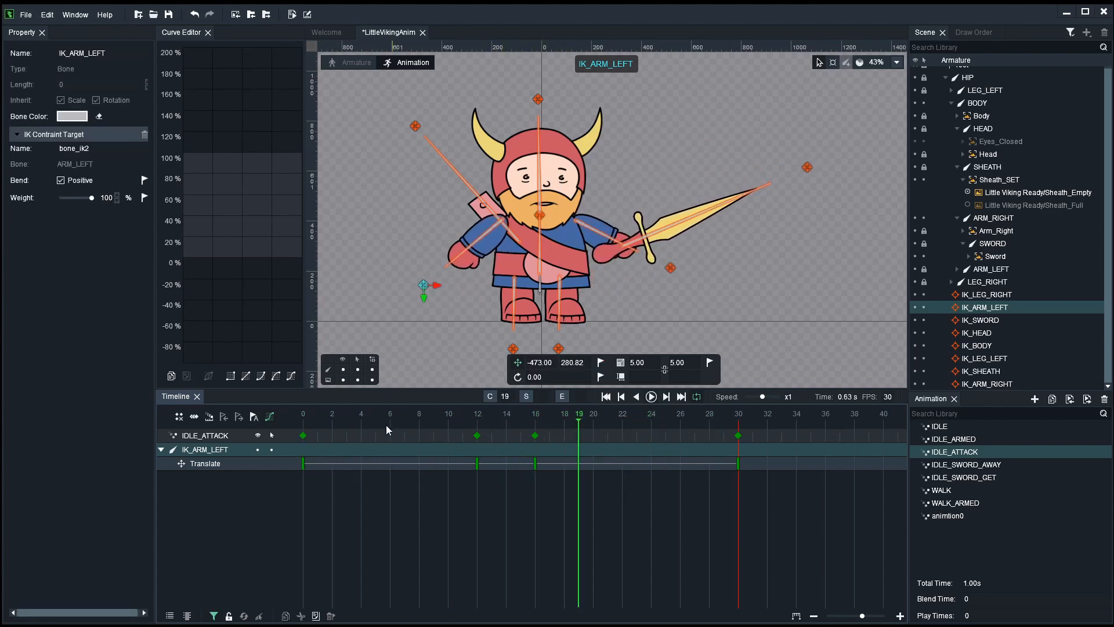
click(474, 462)
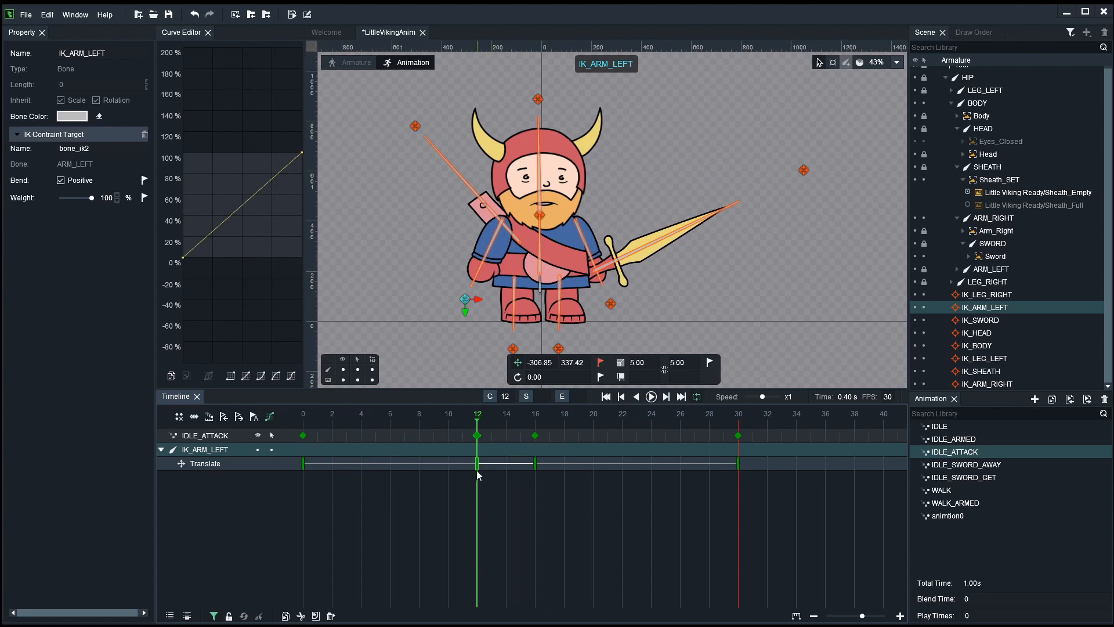
right_click(475, 466)
click(510, 498)
drag(514, 415, 618, 421)
right_click(623, 461)
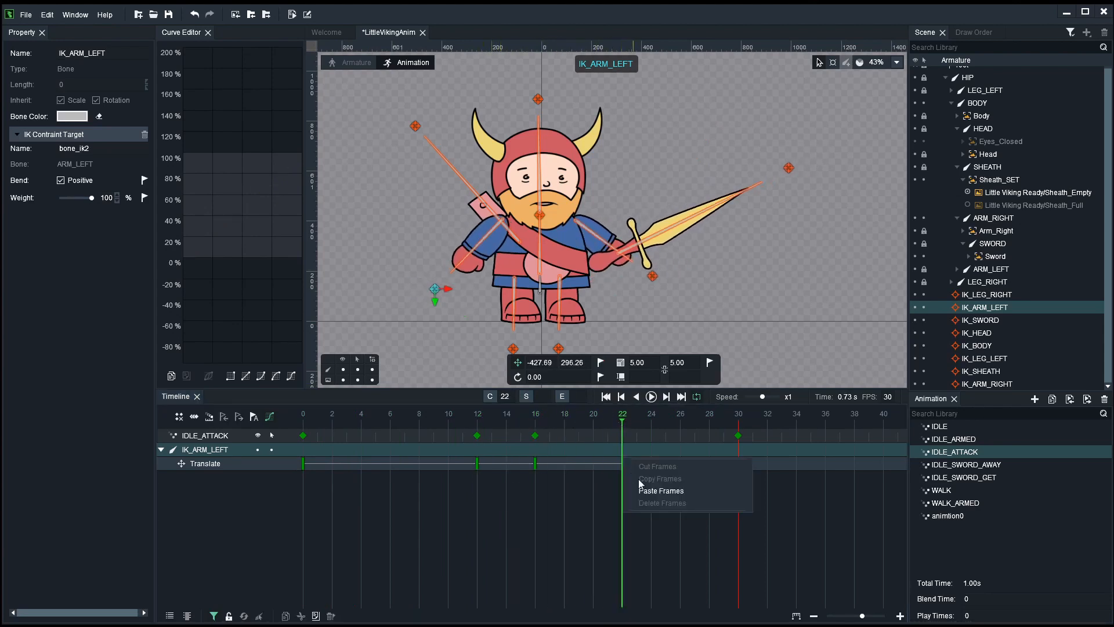
click(645, 491)
Step: Lower the BODY bone slightly at frame 10 to an X translation of about 71, key it, and preview the animation
click(517, 325)
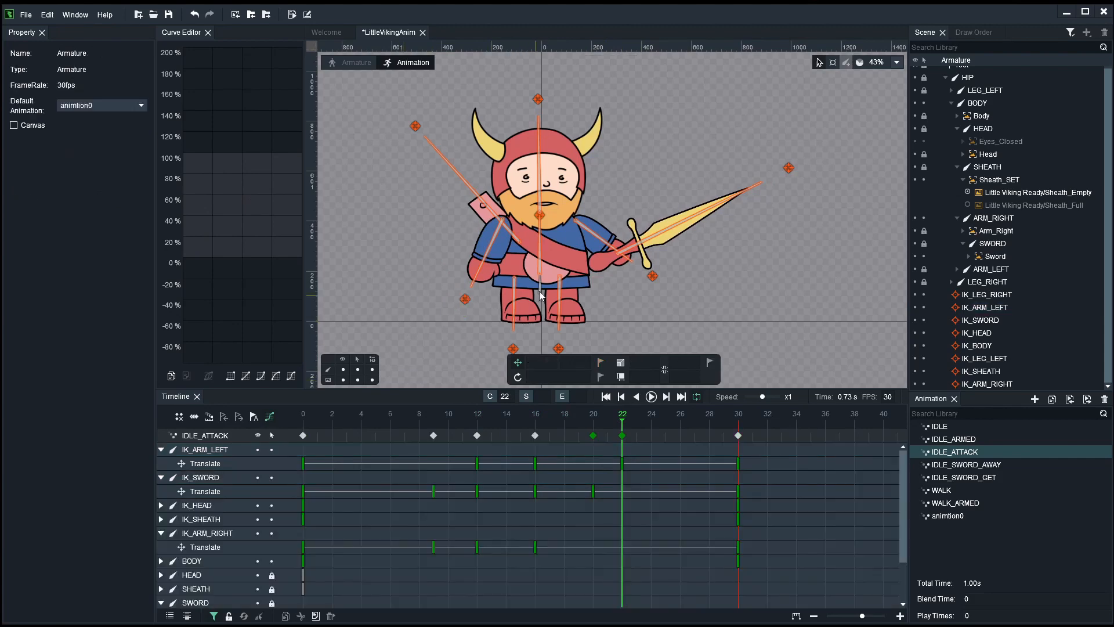
click(541, 267)
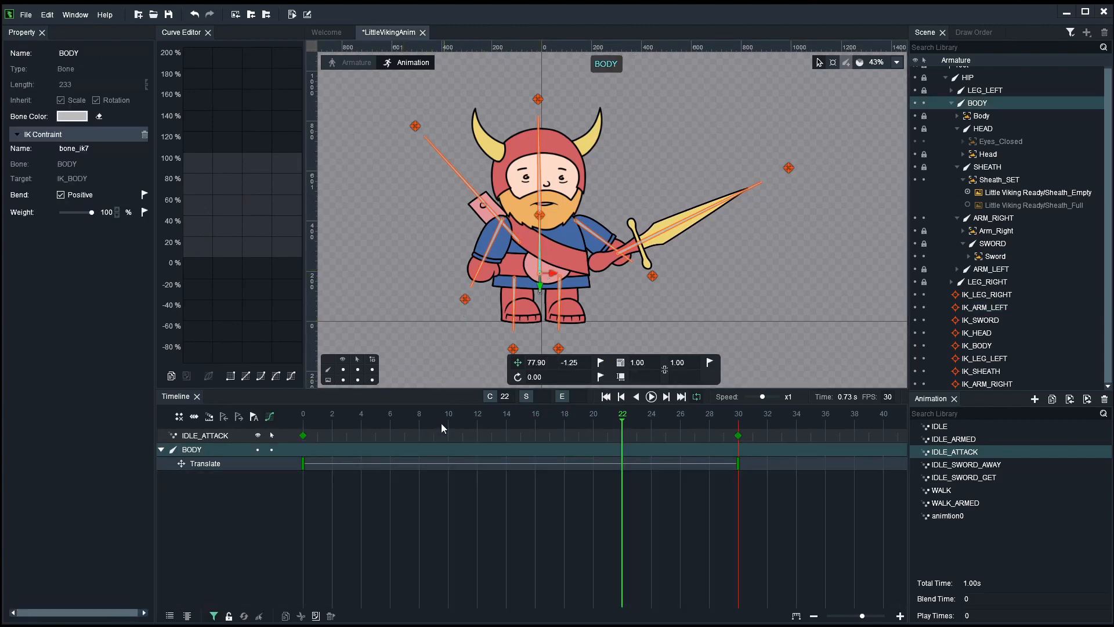
mouse_move(441, 423)
mouse_down()
mouse_move(303, 426)
mouse_move(444, 426)
mouse_up()
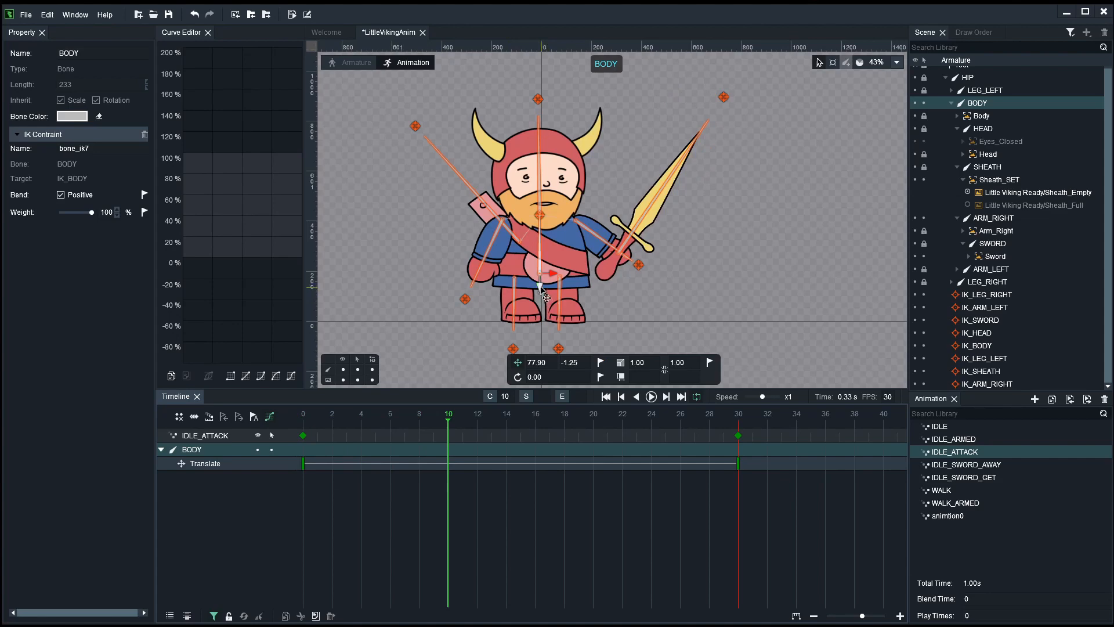
drag(547, 301, 546, 299)
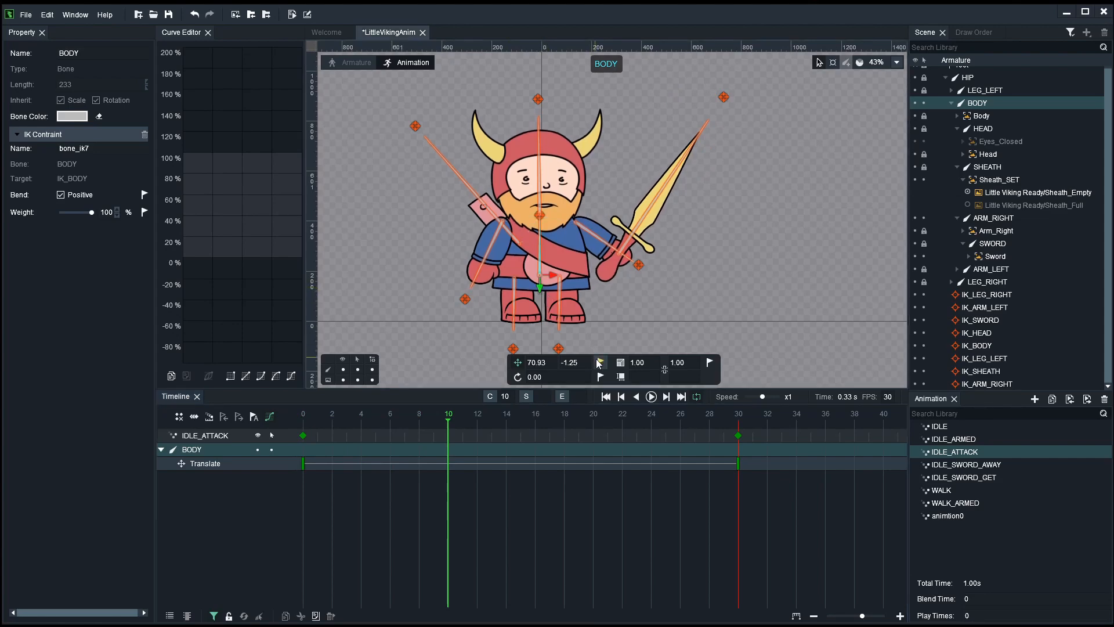
click(304, 416)
key(space)
key(space)
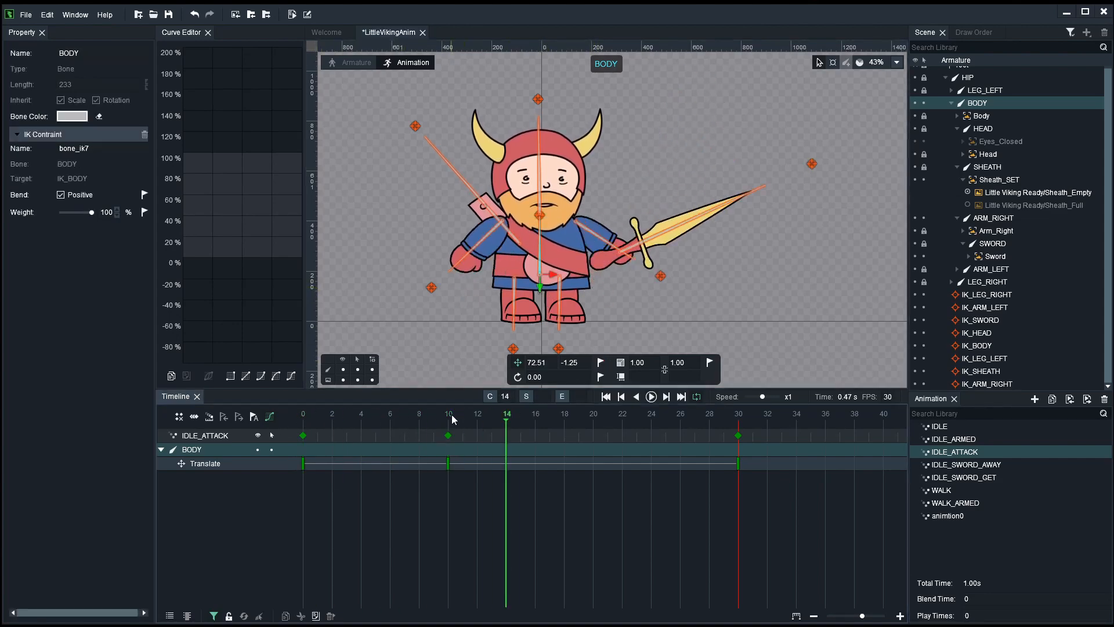
Step: Raise the BODY bone slightly at frame 16 to an X translation of about 85 and key it
drag(451, 414, 535, 425)
drag(540, 289, 540, 286)
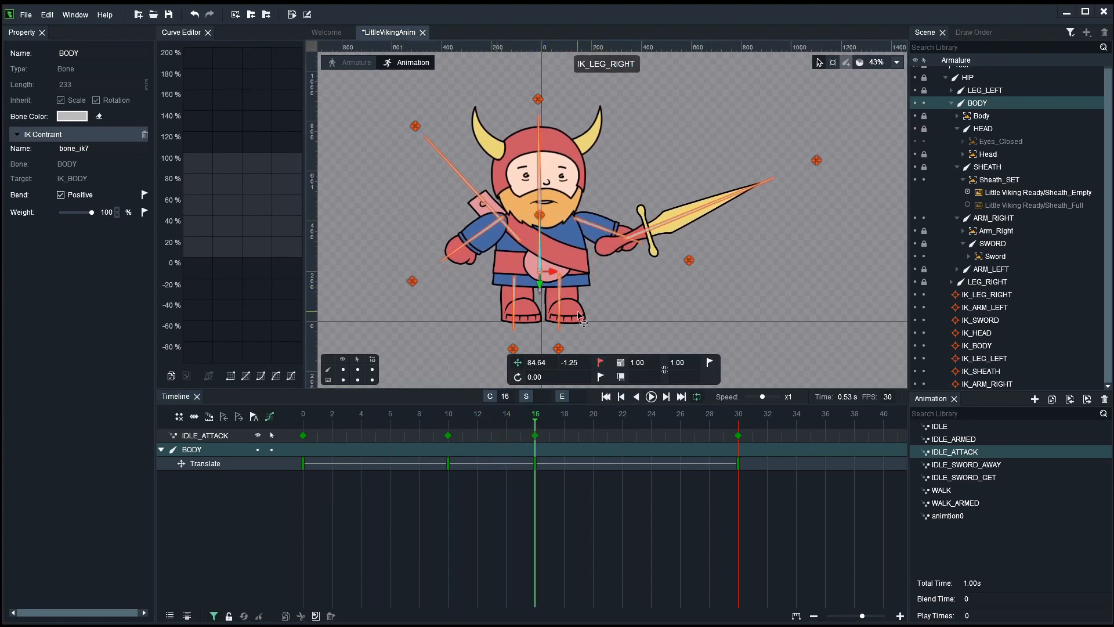
Step: Key IK_BODY in its current position at frame 12 and moved towards the sword to an X of about 15 at frame 16
click(543, 218)
drag(491, 423, 478, 422)
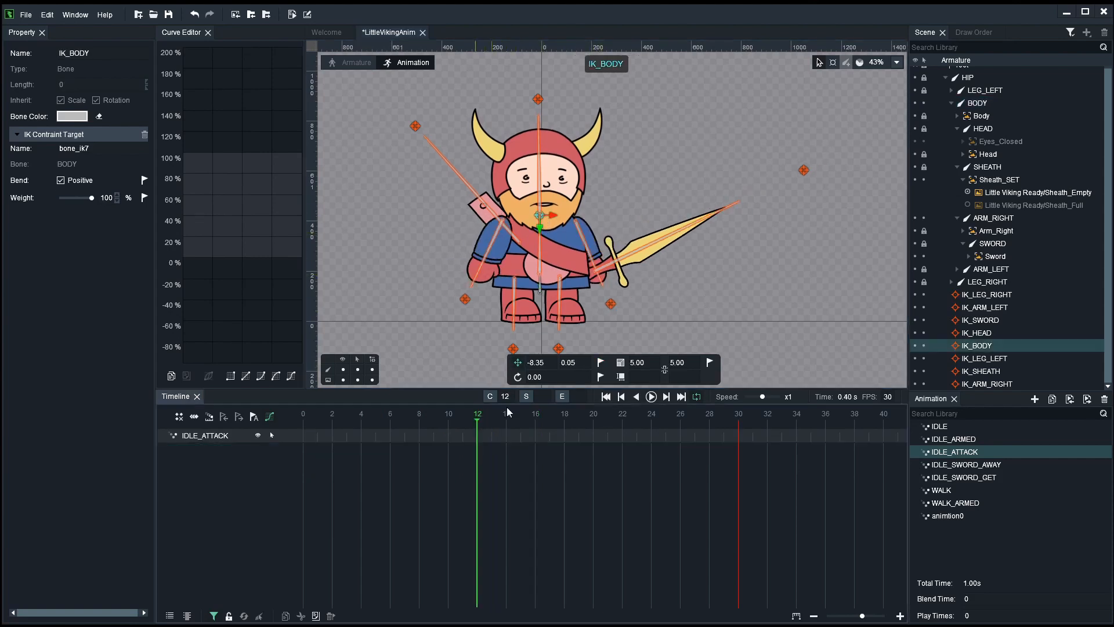
click(600, 362)
drag(555, 221, 561, 223)
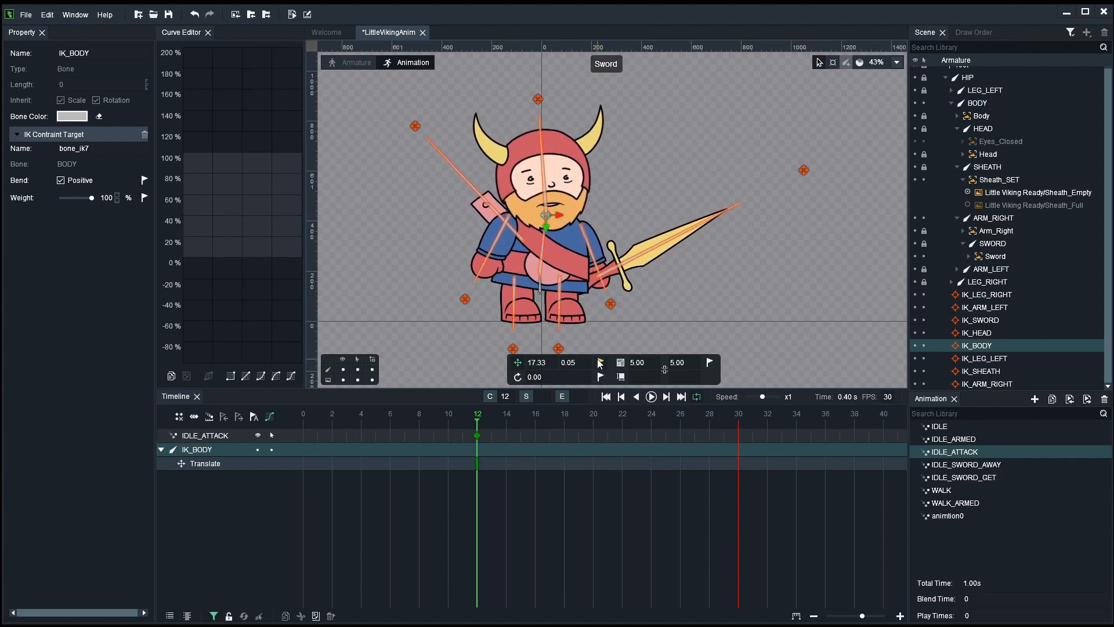
drag(464, 423, 533, 420)
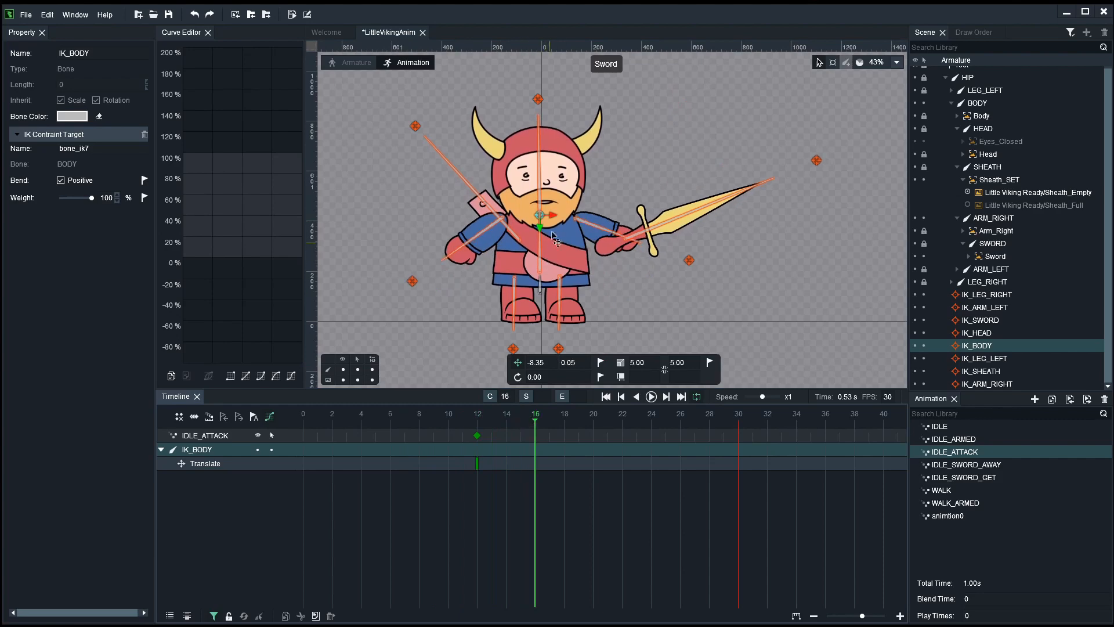
drag(556, 239, 562, 239)
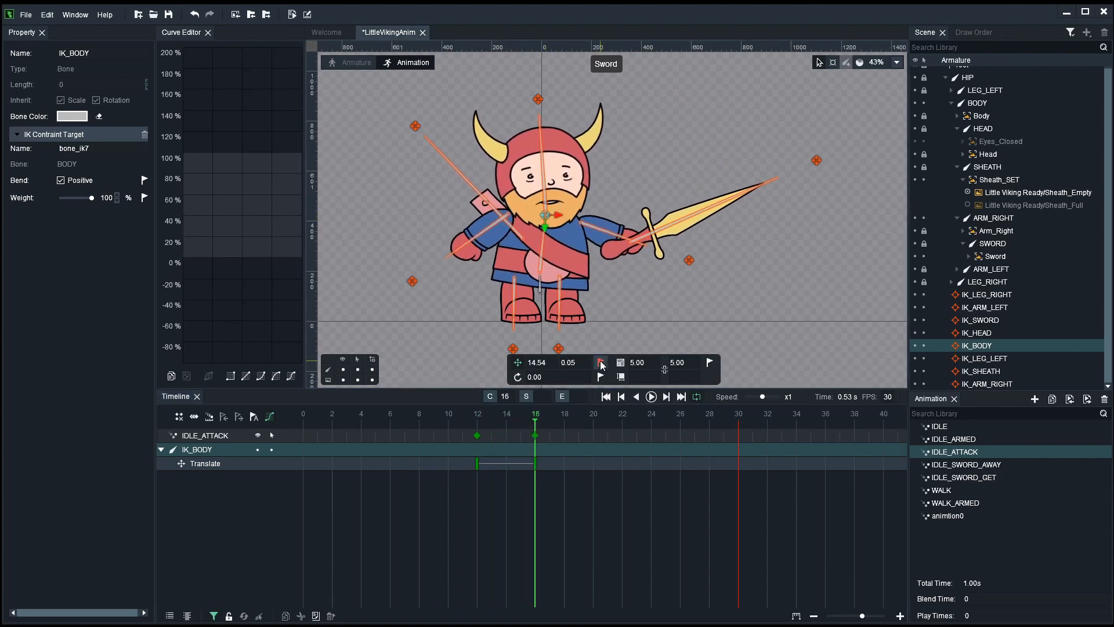
Step: Copy the IK_BODY Translate keyframe from frame 12, preview the motion, and paste the keyframe at frame 22
click(478, 464)
right_click(477, 464)
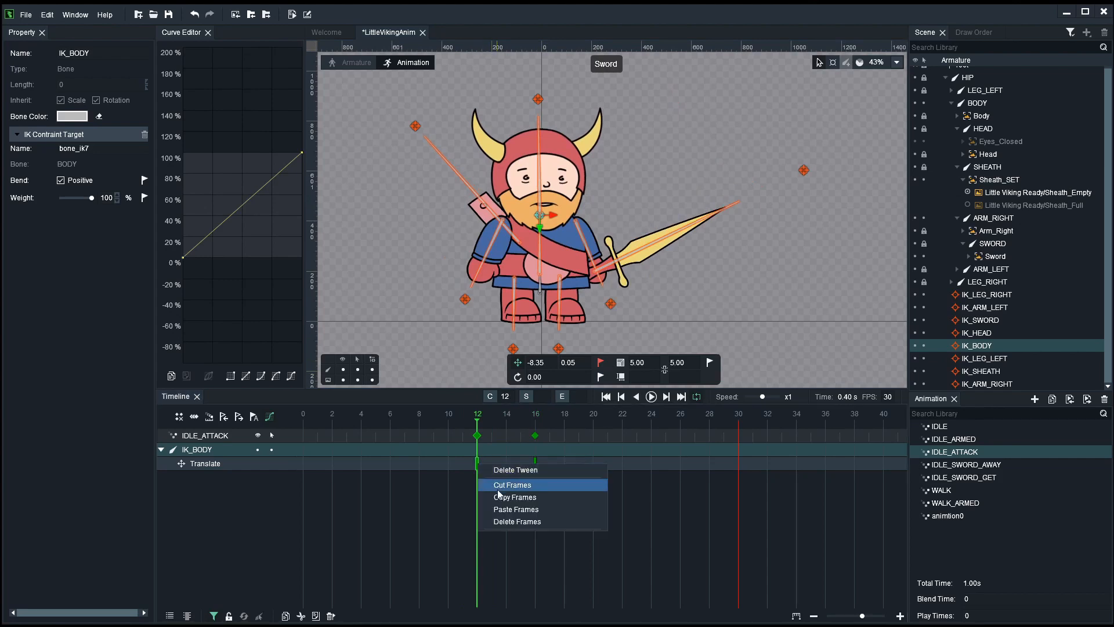
click(499, 497)
click(317, 414)
key(Return)
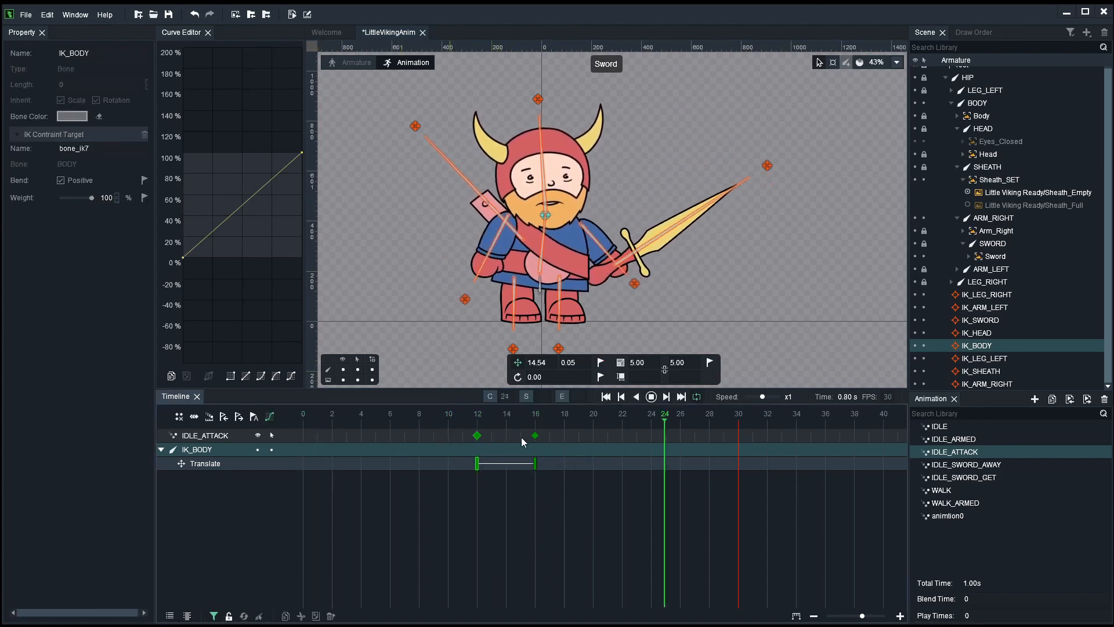
click(593, 415)
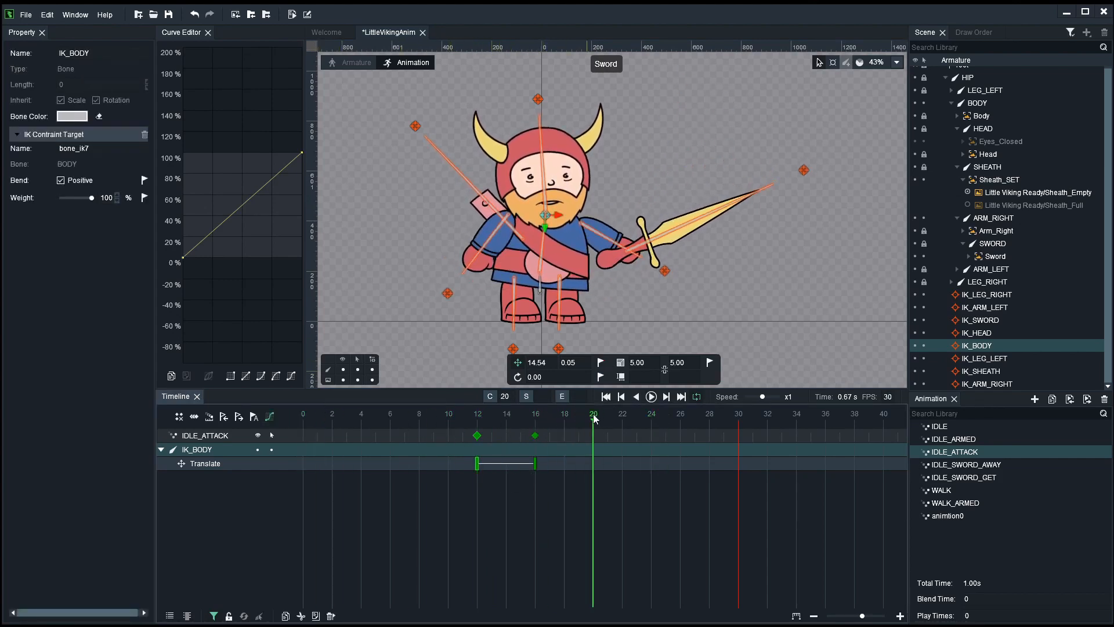
right_click(621, 461)
click(668, 494)
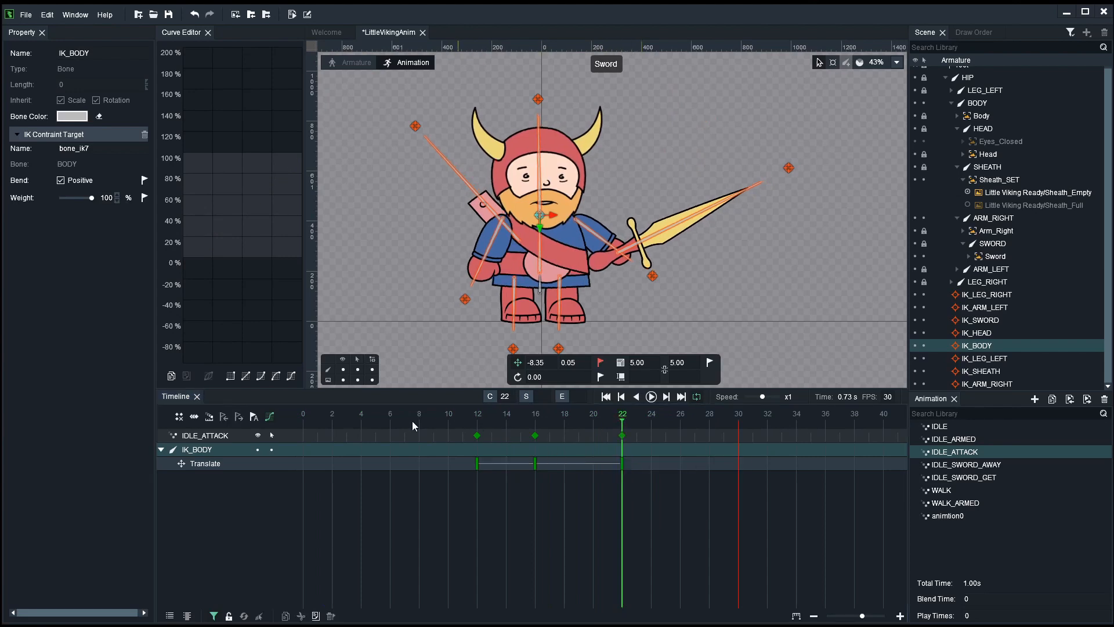
Step: Key IK_LEG_LEFT in its current position at frame 12 and moved outward to about (-186, 539) at frame 16
click(303, 415)
click(513, 348)
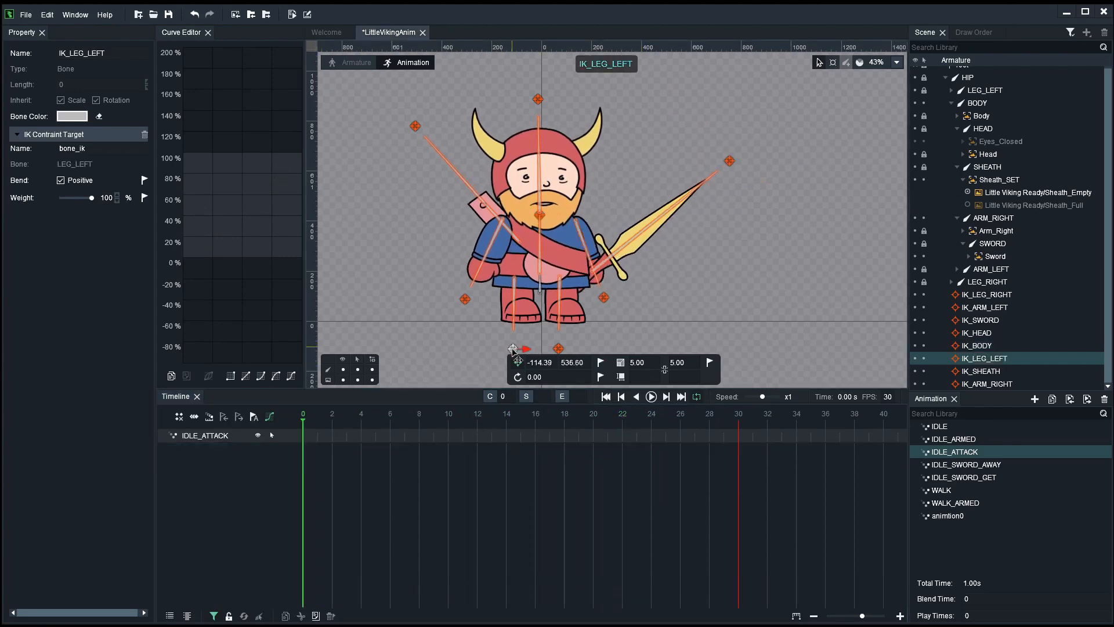
click(485, 416)
click(600, 363)
click(534, 421)
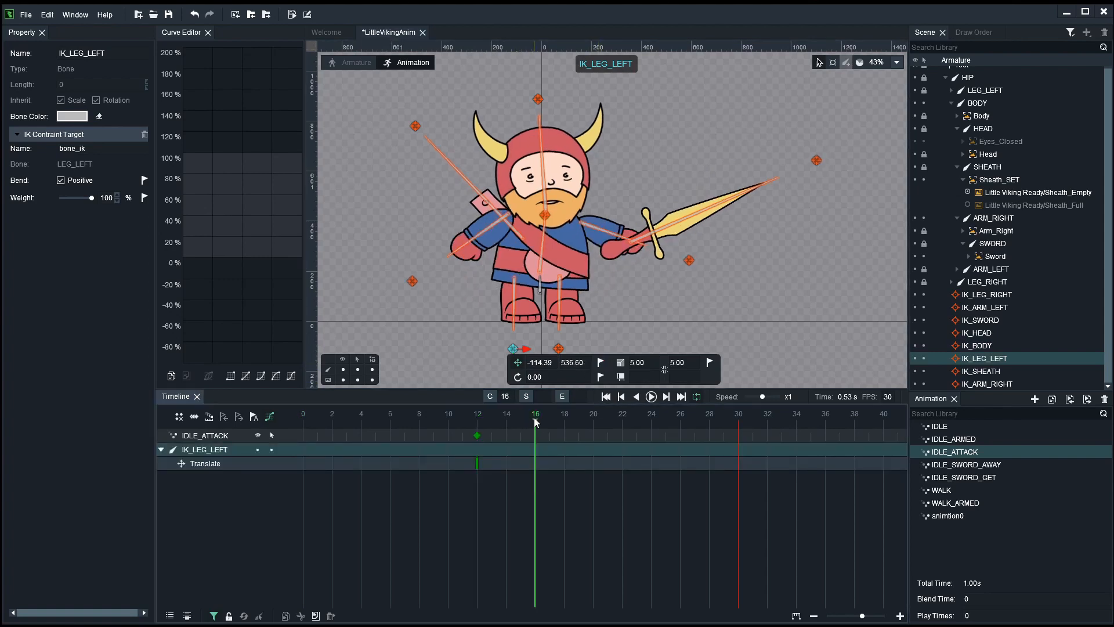
drag(486, 350, 468, 351)
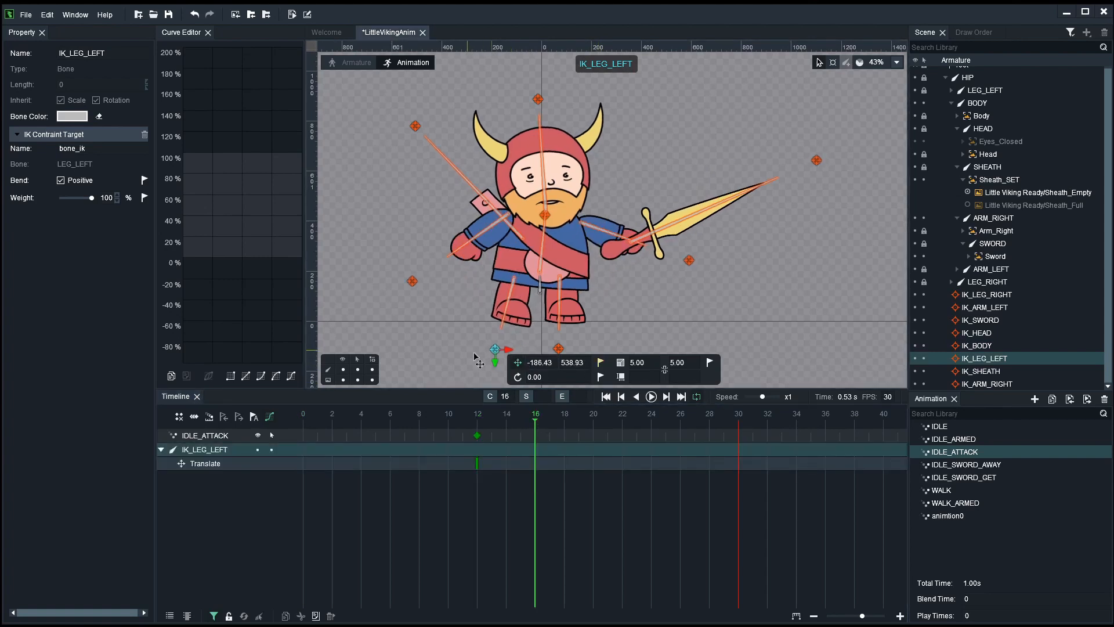
click(601, 363)
Step: Copy the IK_LEG_LEFT Translate keyframe from frame 12 and paste it at frame 22
click(475, 465)
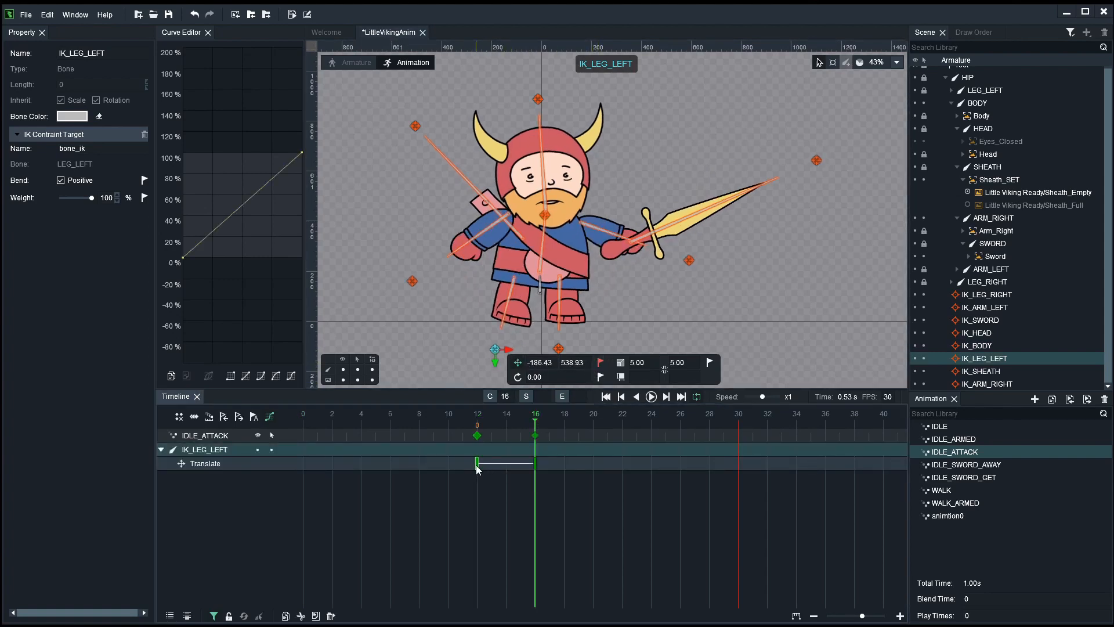
right_click(476, 465)
click(502, 499)
drag(477, 413, 621, 419)
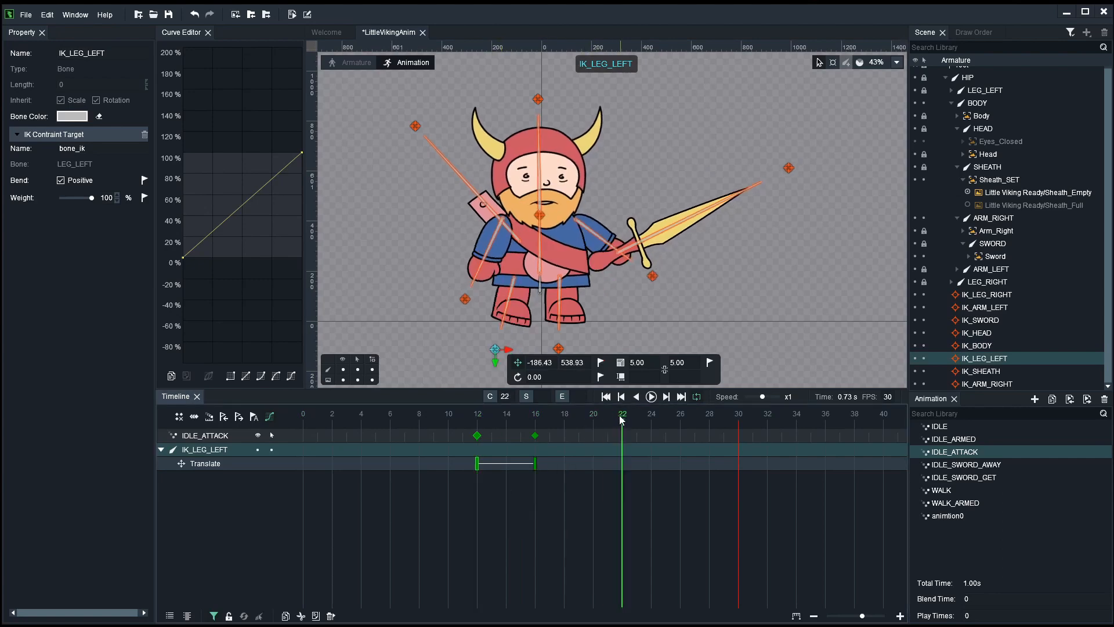
right_click(625, 465)
click(638, 497)
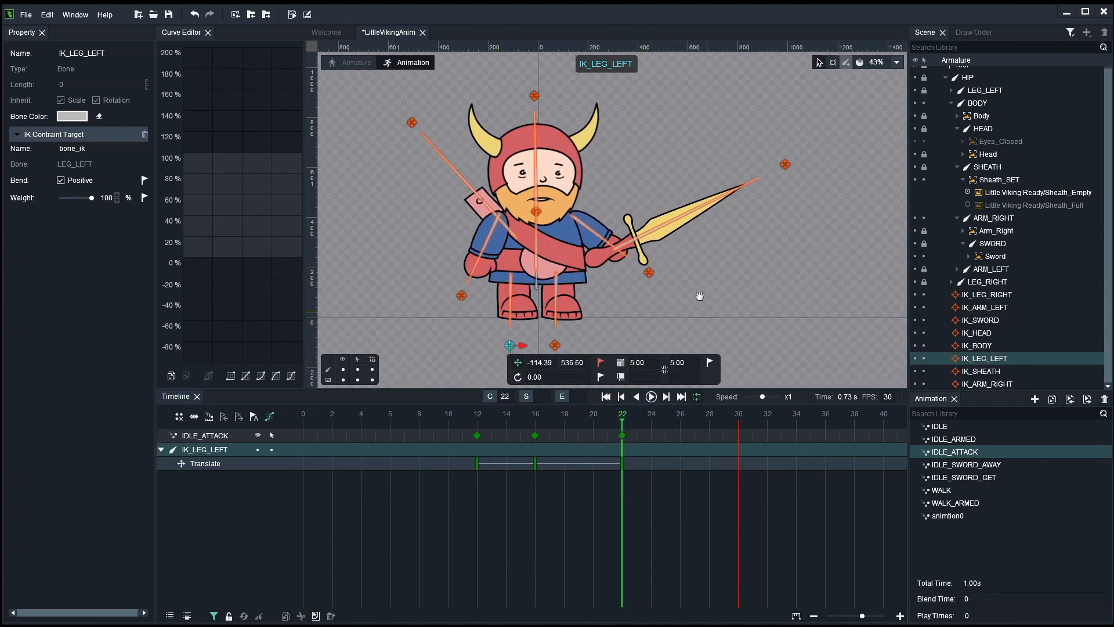
Step: Play IDLE_ATTACK from frame 0 with the bones hidden to review the body and leg movement
drag(547, 415, 259, 421)
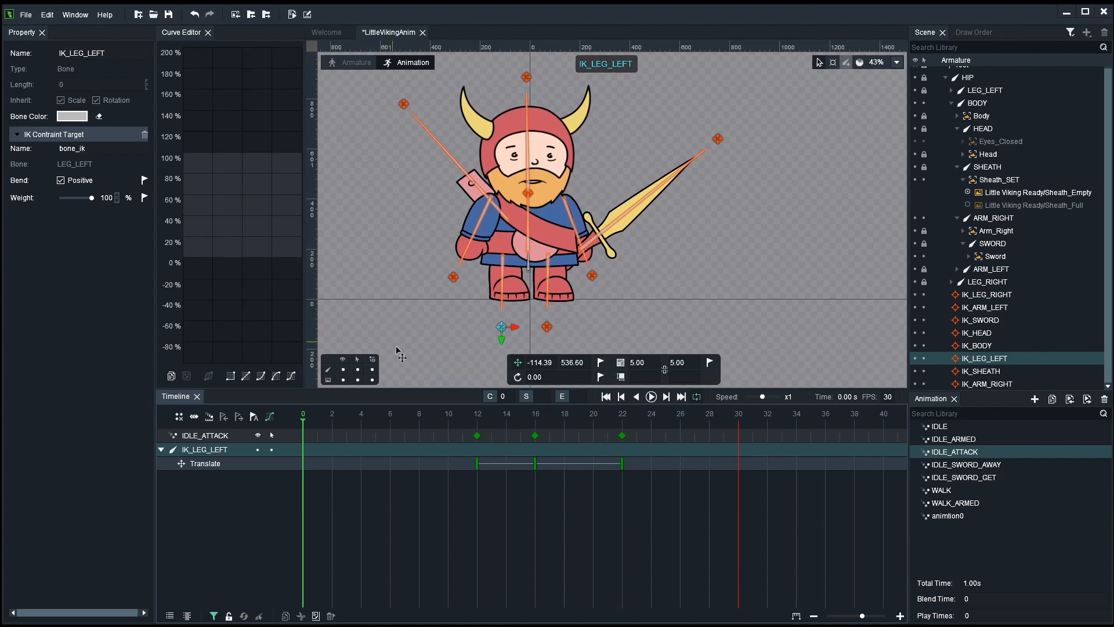
key(space)
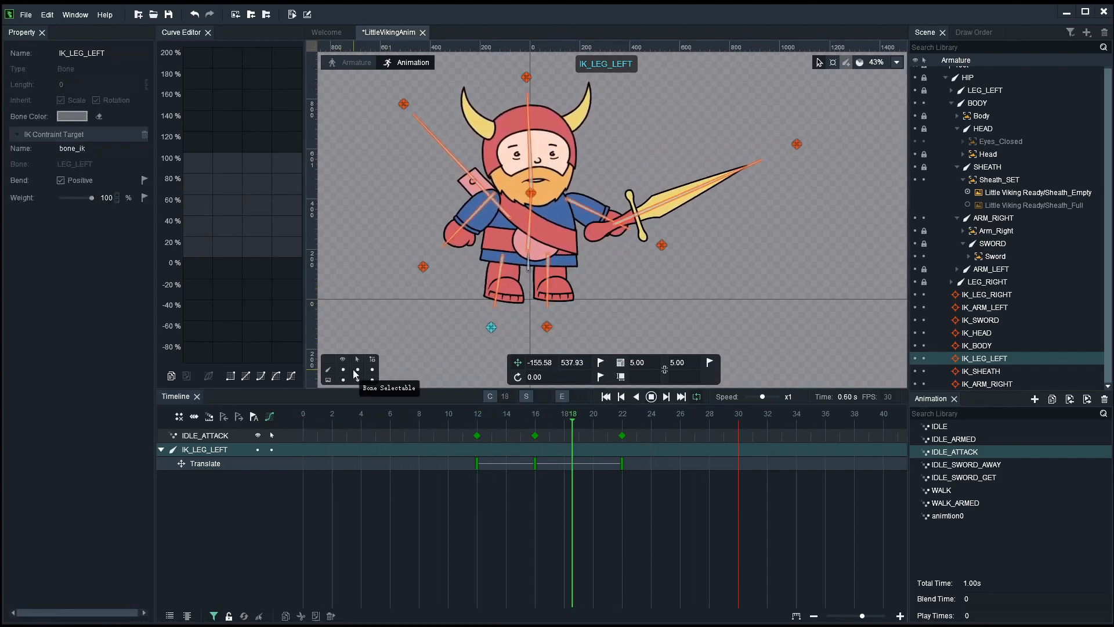
click(392, 276)
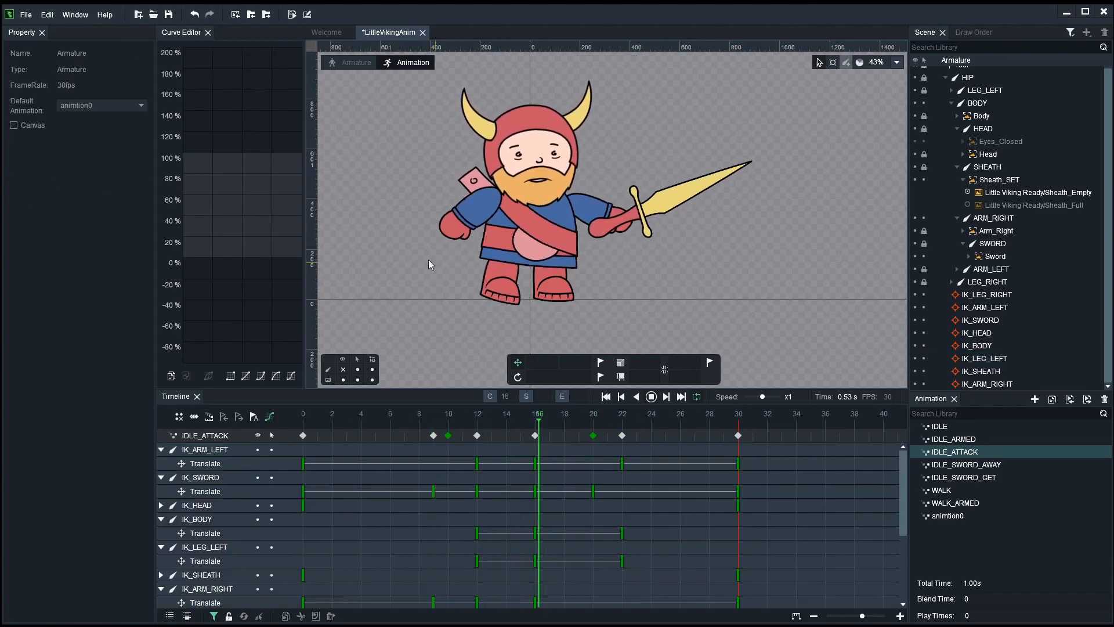
scroll(408, 267, down, 2)
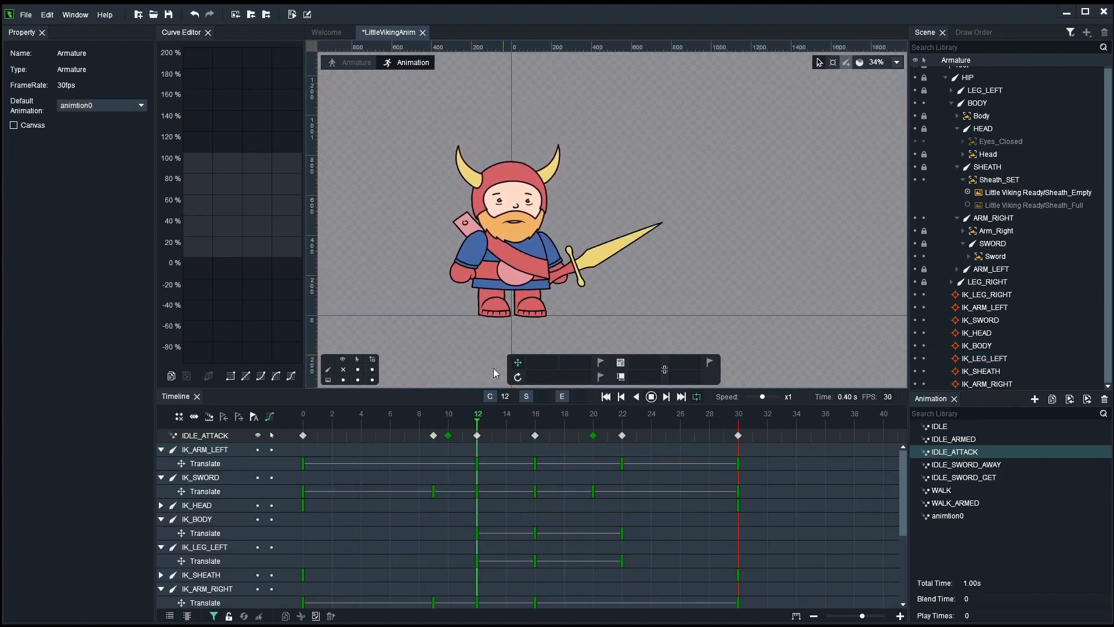
Step: Shift the frame 22 keyframe of IK_LEG_LEFT to frame 26 and that of IK_ARM_LEFT to frame 27, and preview the animation
click(486, 337)
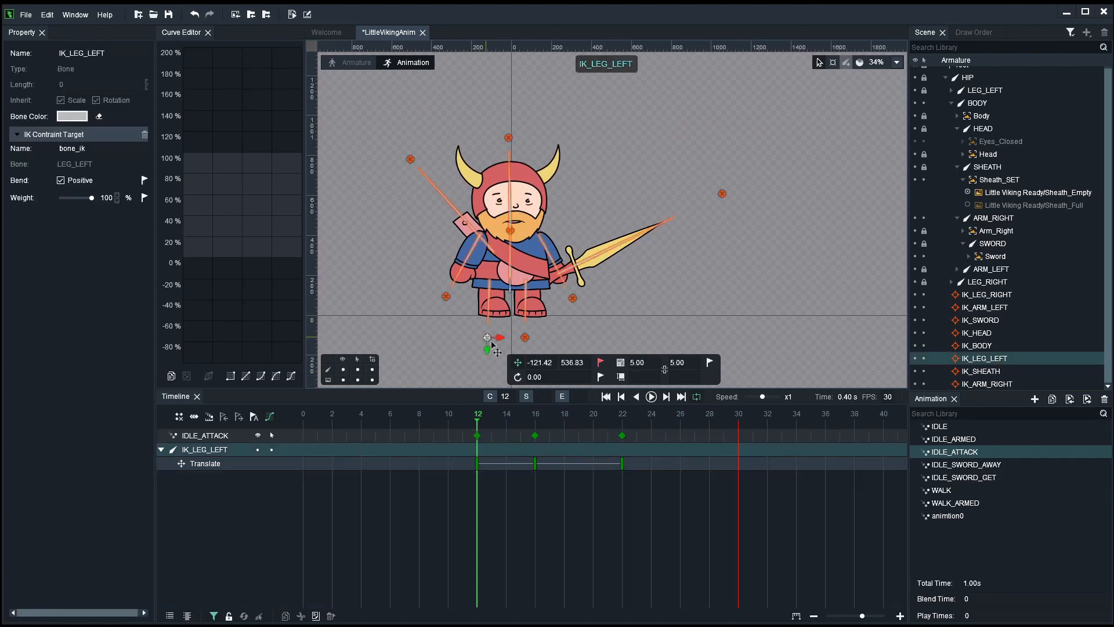
drag(624, 439, 676, 435)
click(450, 298)
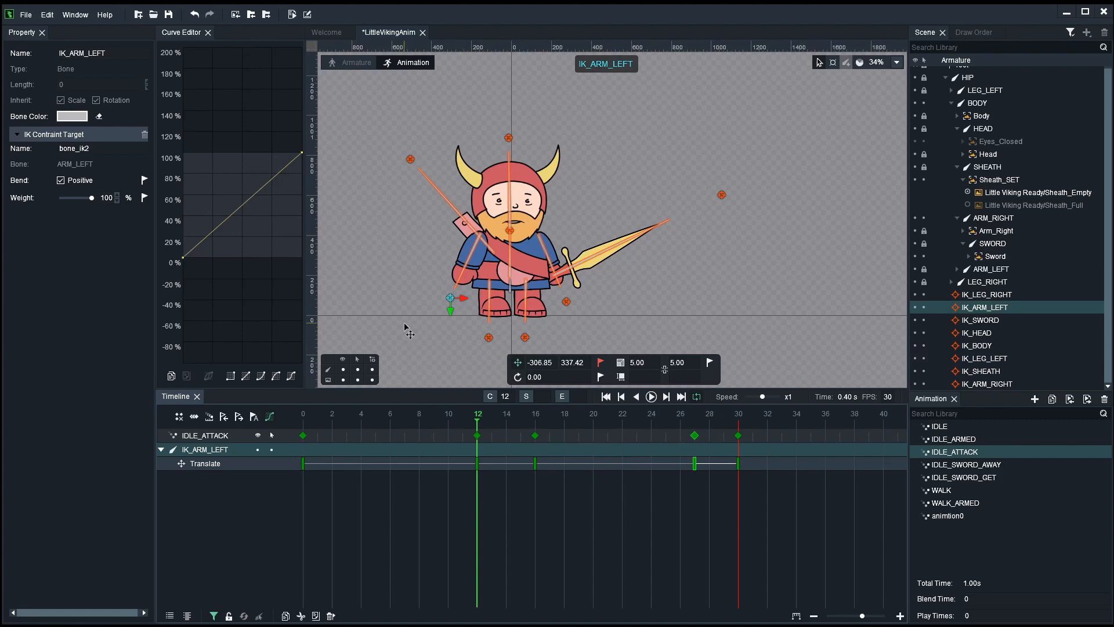
click(409, 332)
key(space)
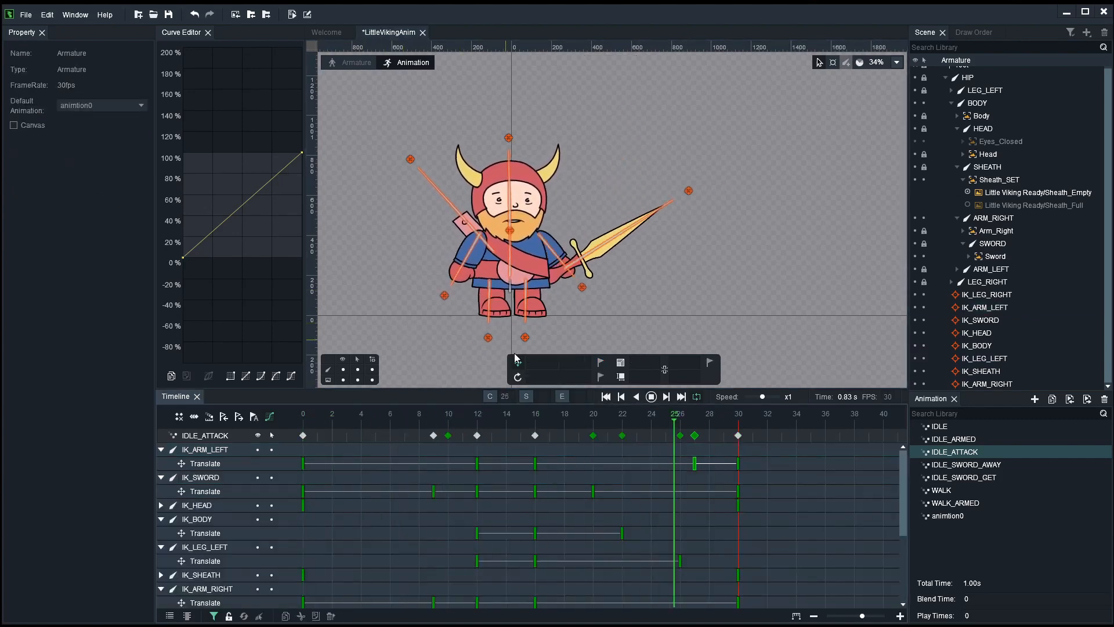
key(space)
Step: Key the Eyes_Closed slot to display its closed-eyes image at frame 13 and None at frame 16
click(1000, 141)
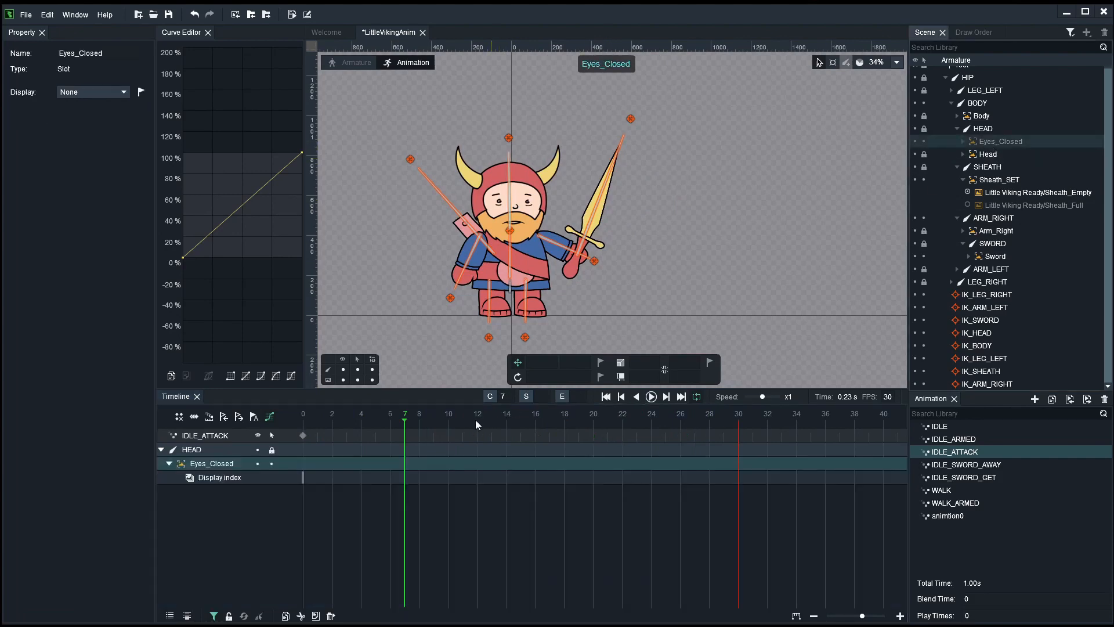
mouse_move(475, 422)
mouse_down()
mouse_move(511, 425)
mouse_move(496, 425)
mouse_up()
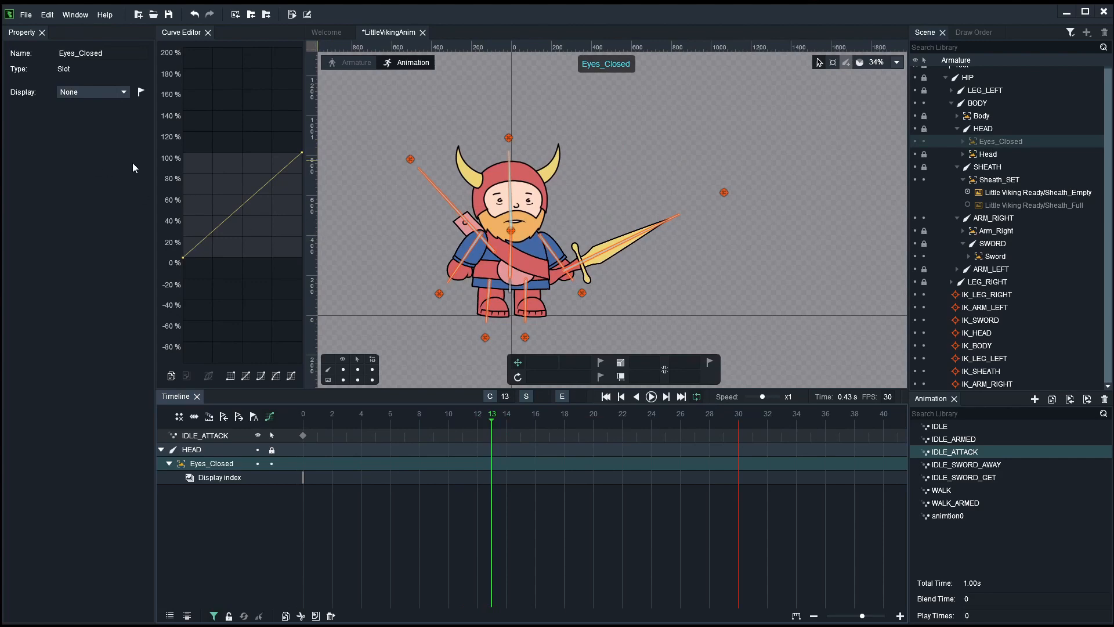
click(124, 92)
click(113, 115)
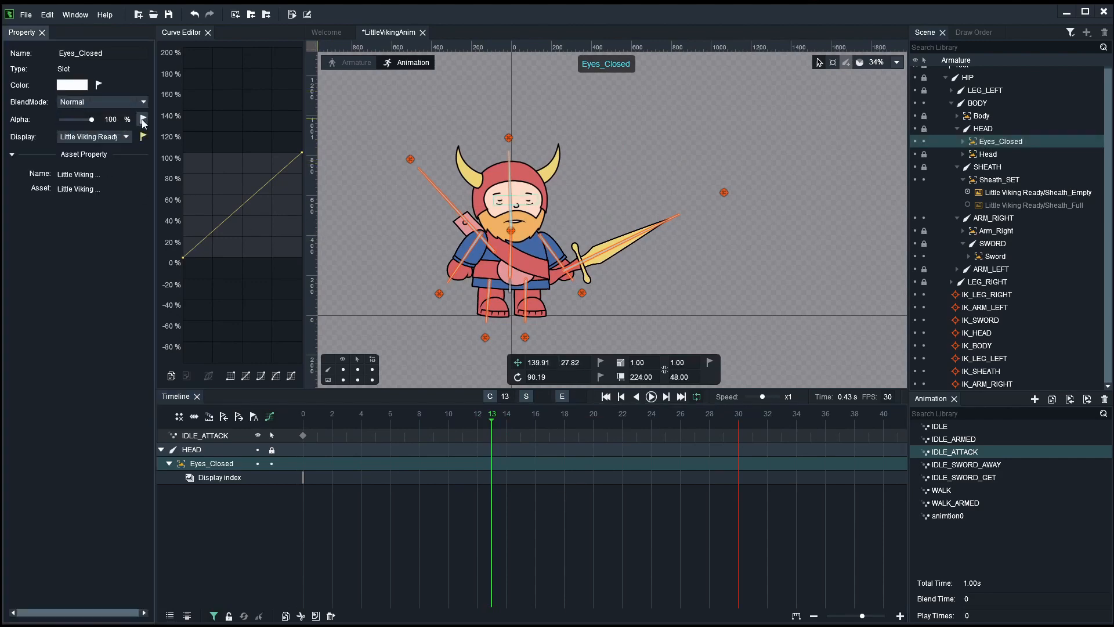
click(143, 137)
click(535, 413)
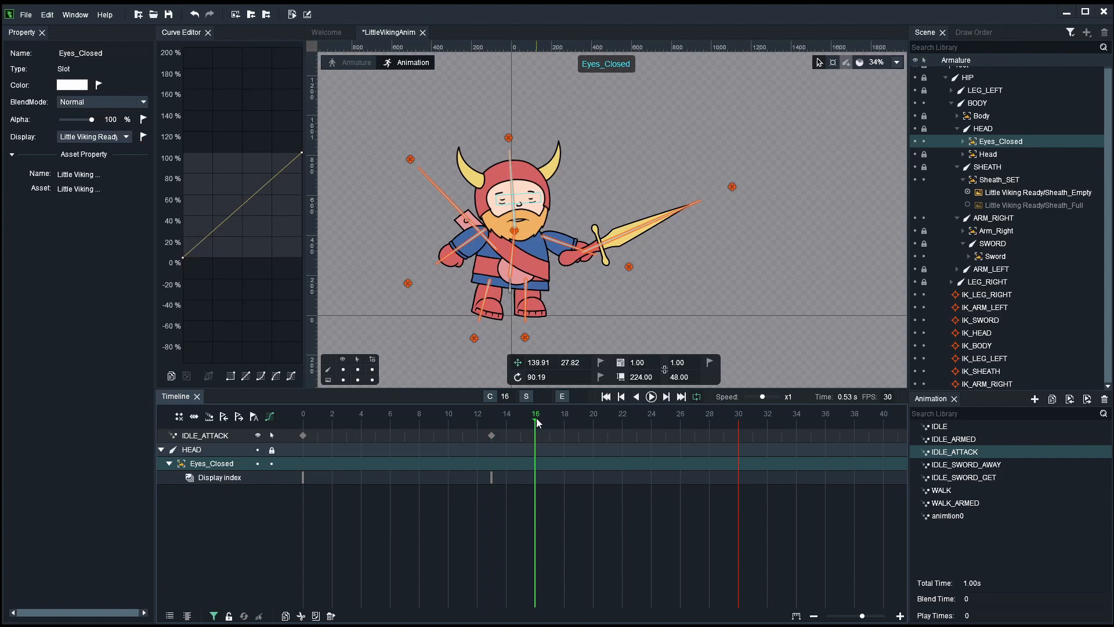
click(130, 138)
click(69, 151)
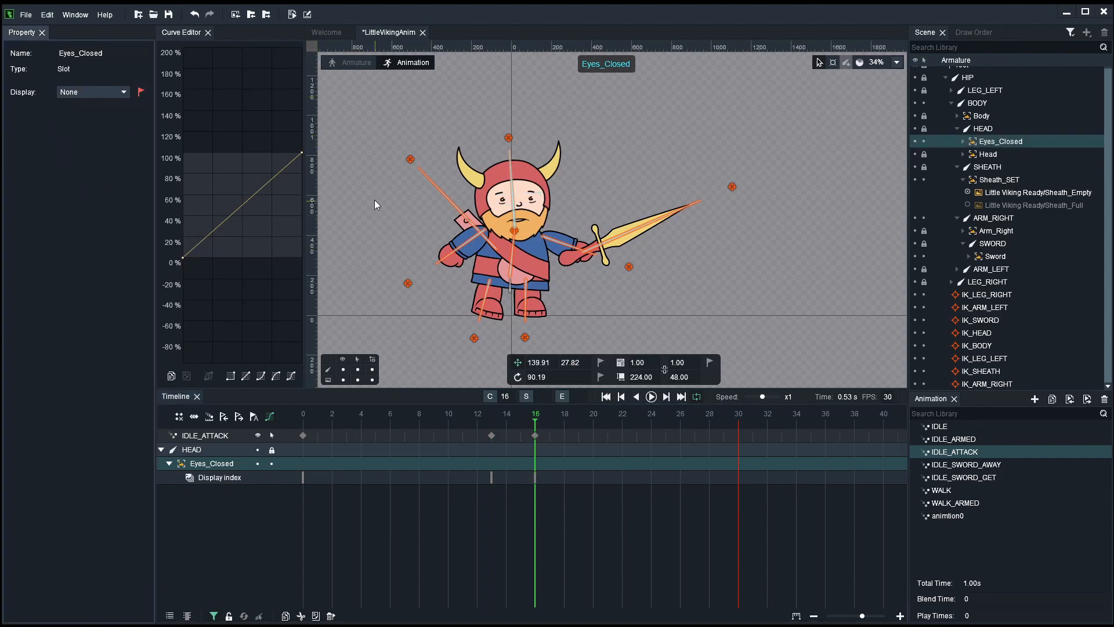
Step: Play the attack with the bones temporarily hidden to check the blink and the overall timing
click(375, 200)
key(space)
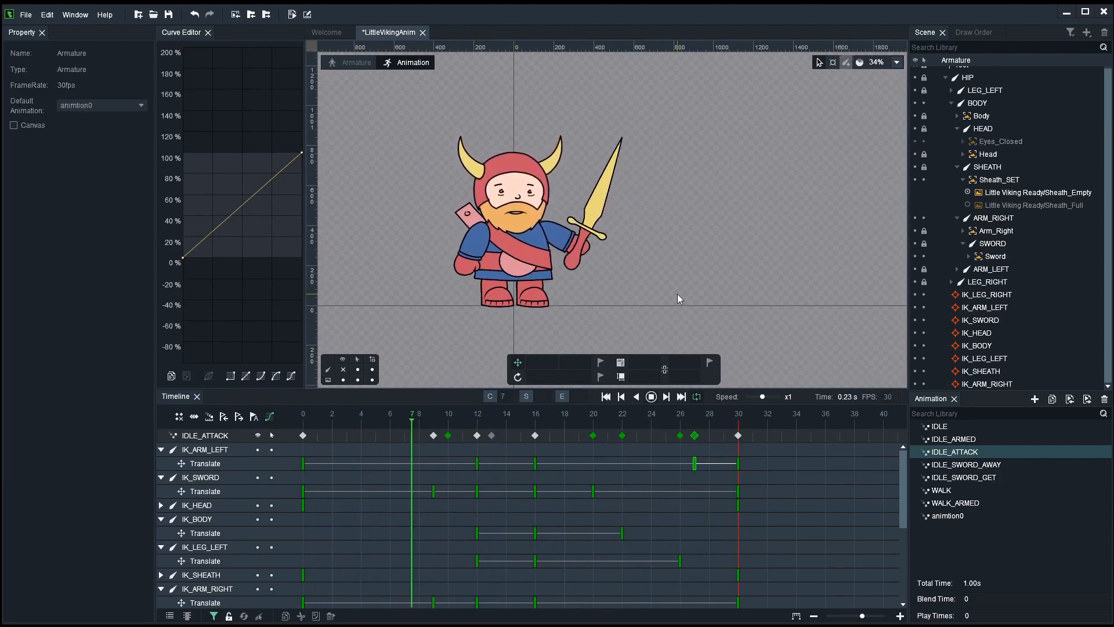
key(Return)
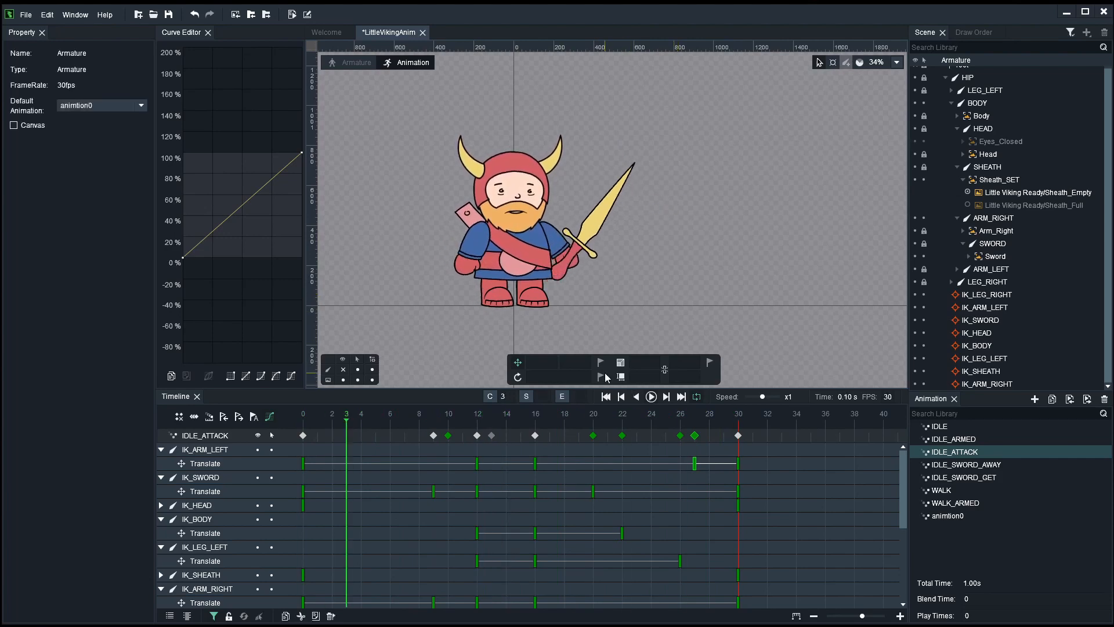
click(343, 369)
Step: Delete the IK_ARM_LEFT Translate keyframe at frame 27 and preview the animation from frame 0
click(453, 289)
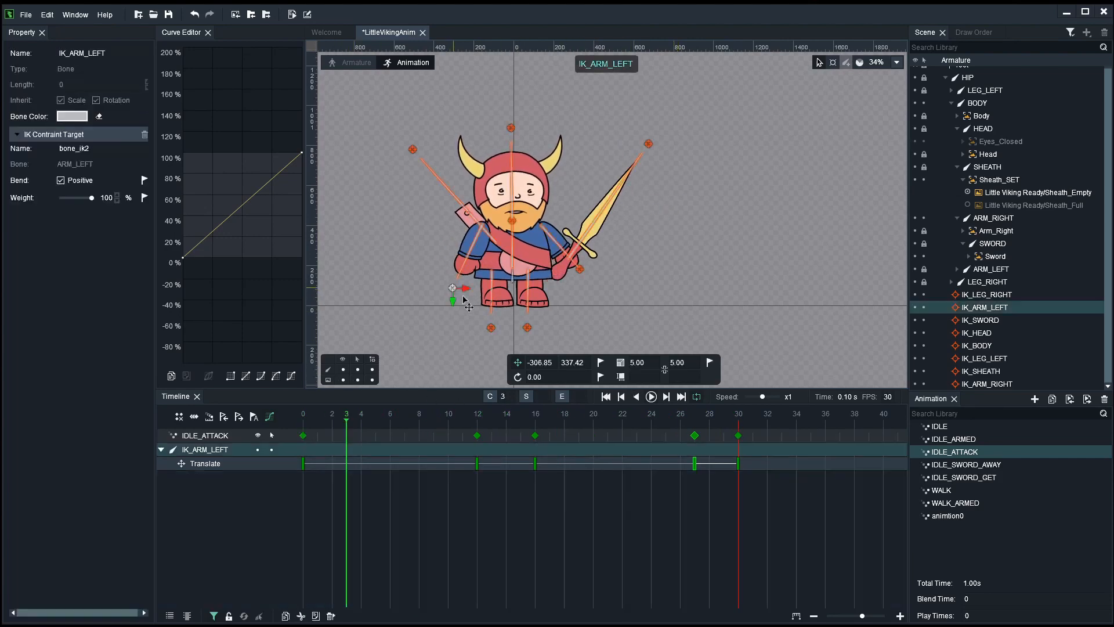
click(699, 463)
key(Delete)
click(403, 362)
click(303, 414)
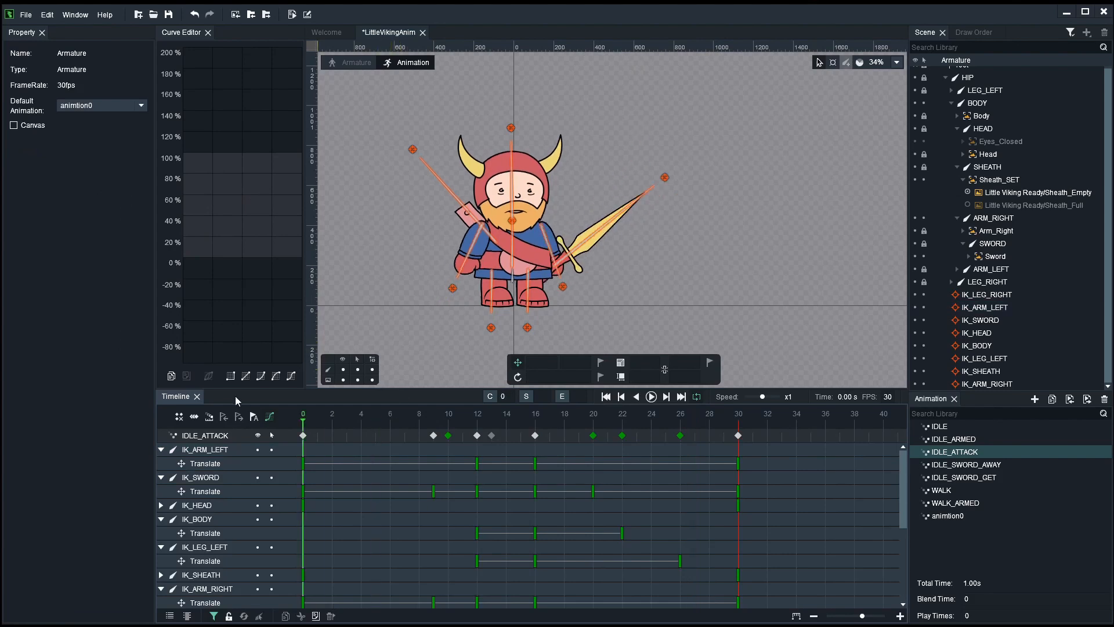
key(space)
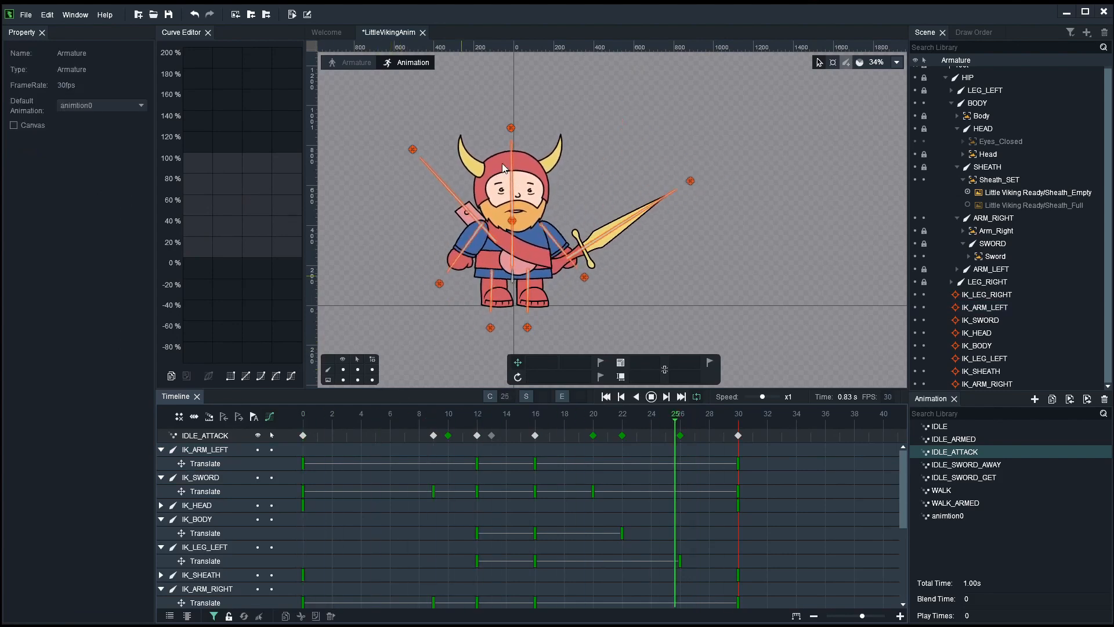
Step: Key IK_HEAD at frame 10 leaning back to X about -30, and at frame 16 leaning forward to about 169, -466
click(511, 127)
click(452, 419)
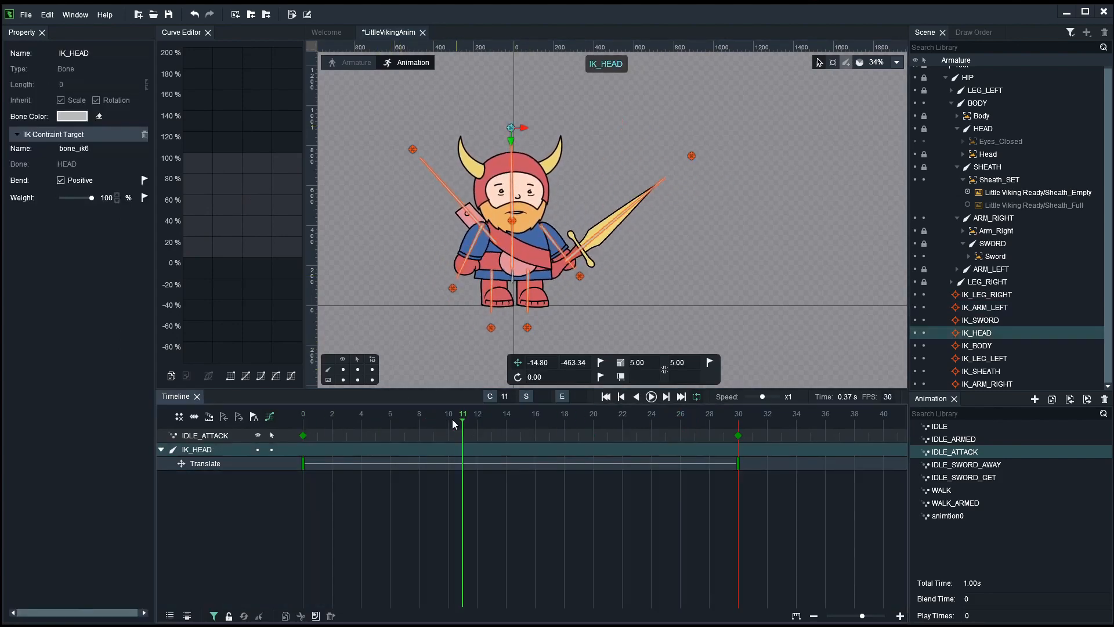
mouse_move(451, 419)
mouse_down()
mouse_move(404, 429)
mouse_move(444, 437)
mouse_move(407, 436)
mouse_move(448, 425)
mouse_up()
scroll(525, 319, up, 2)
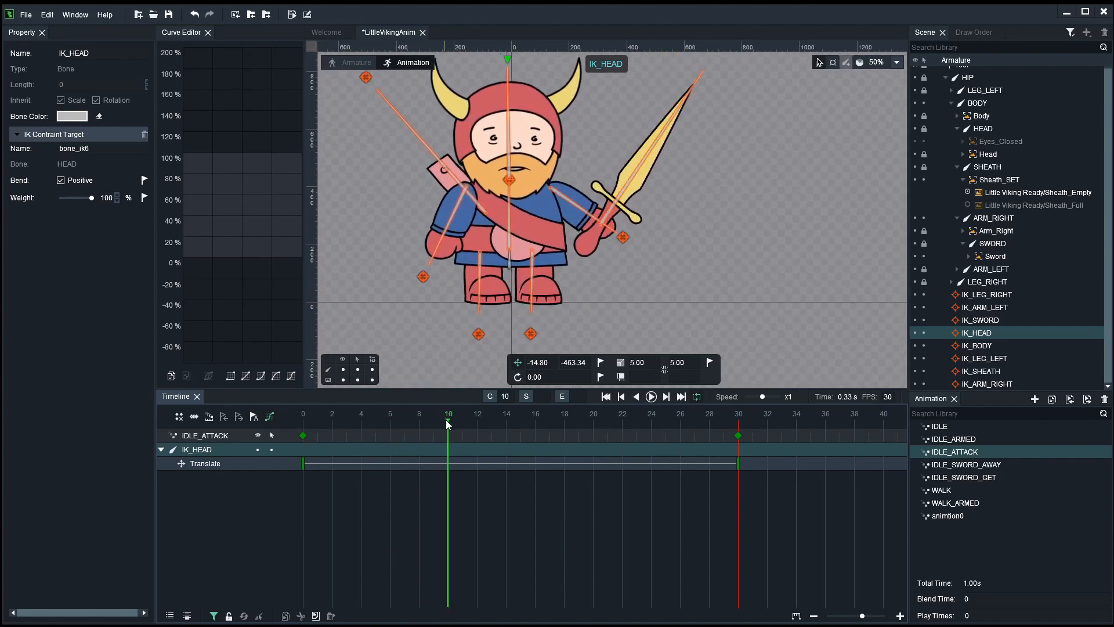
scroll(598, 250, down, 1)
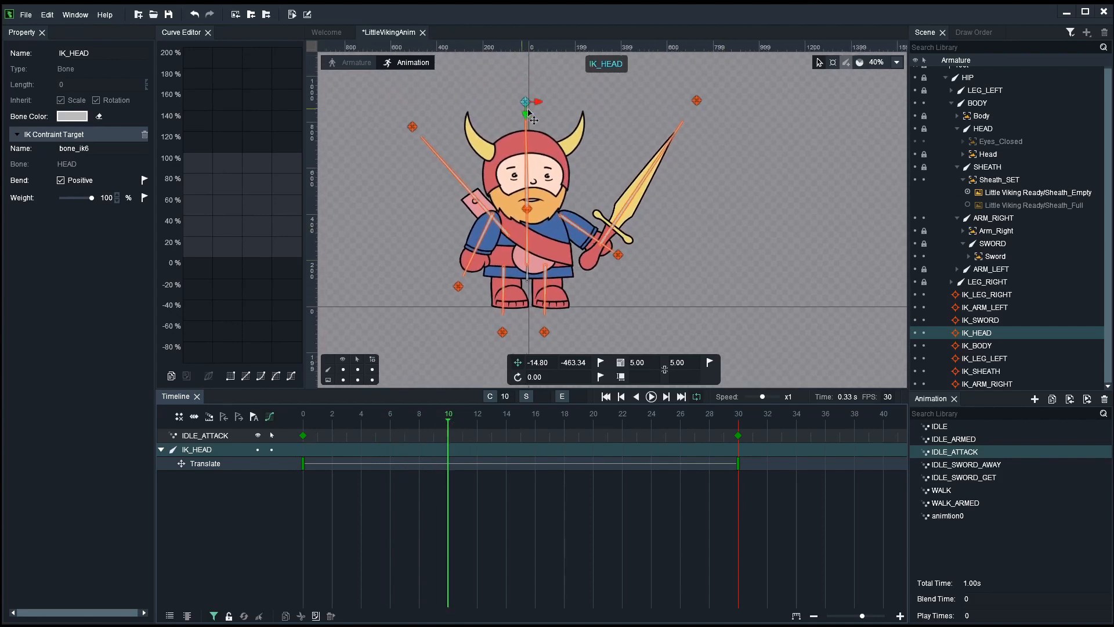
drag(528, 111, 525, 110)
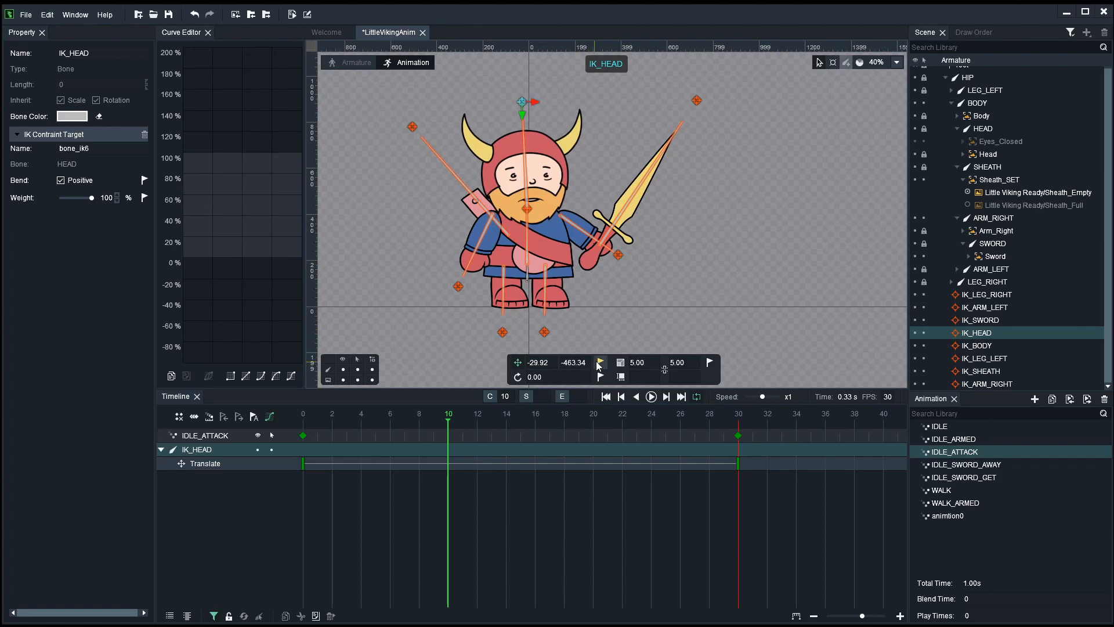
drag(494, 426, 540, 423)
drag(552, 120, 598, 122)
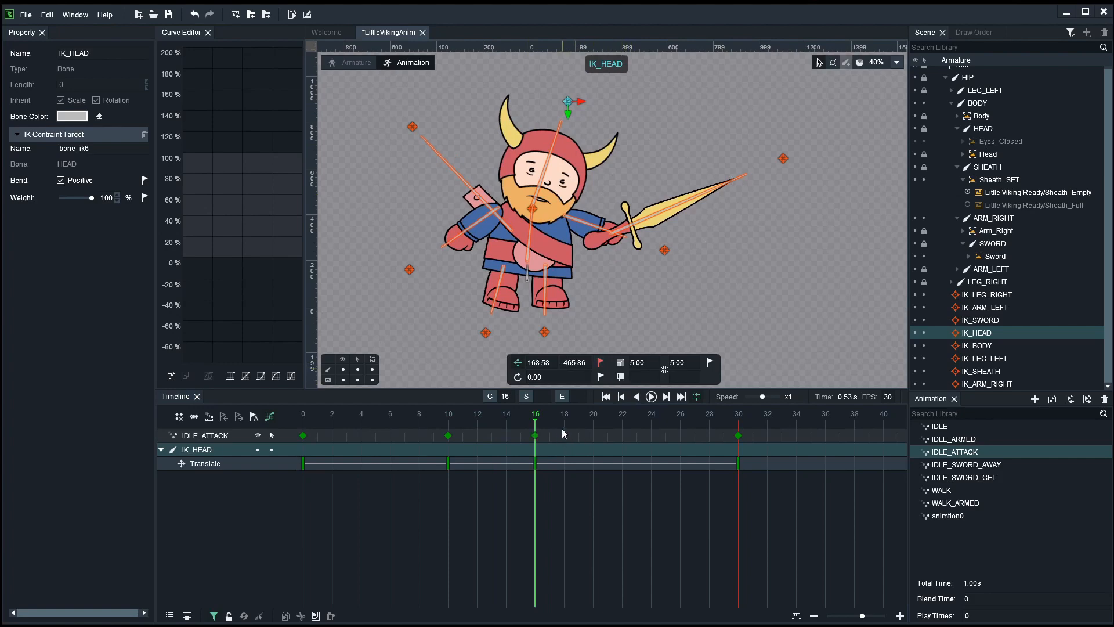
Step: Copy the frame 10 Translate keyframe of IK_HEAD to frame 26
drag(562, 433, 663, 418)
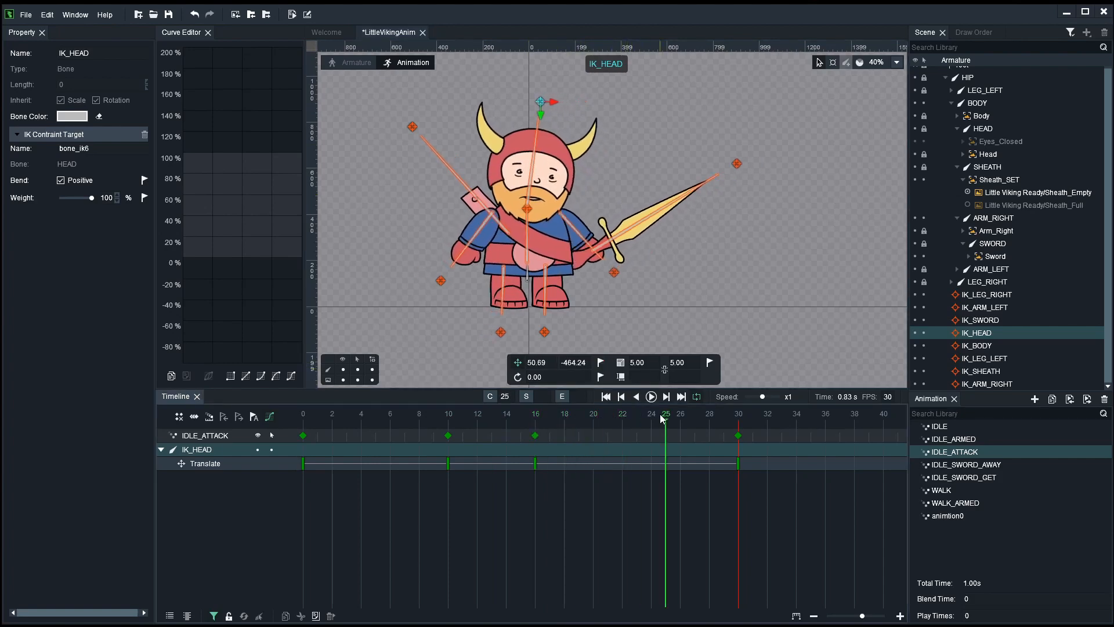
click(448, 464)
right_click(449, 464)
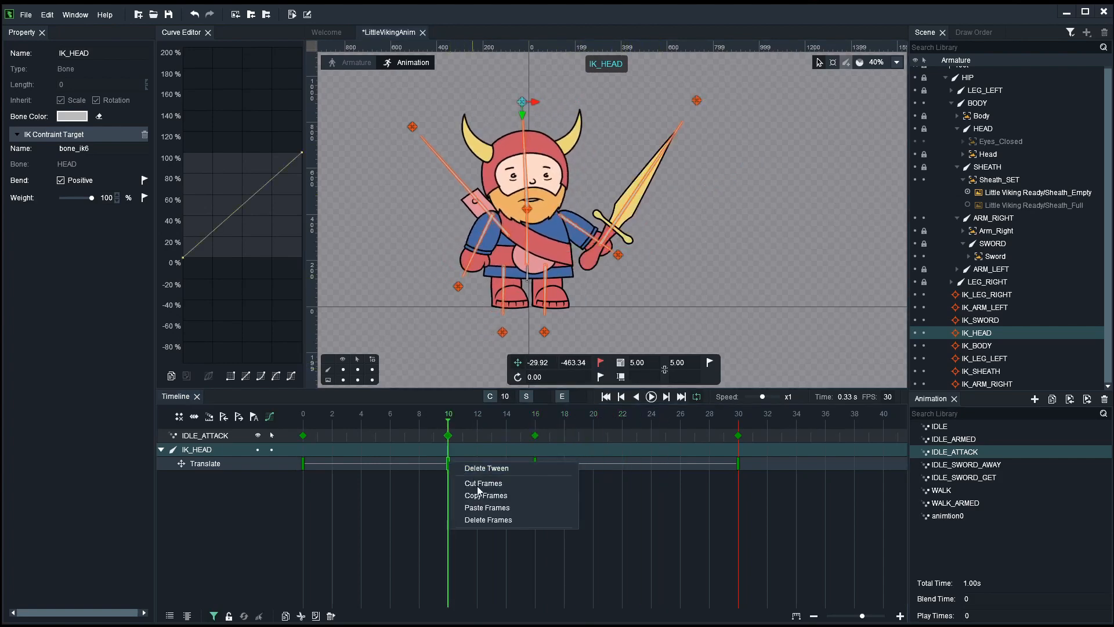
click(478, 495)
click(682, 423)
right_click(680, 457)
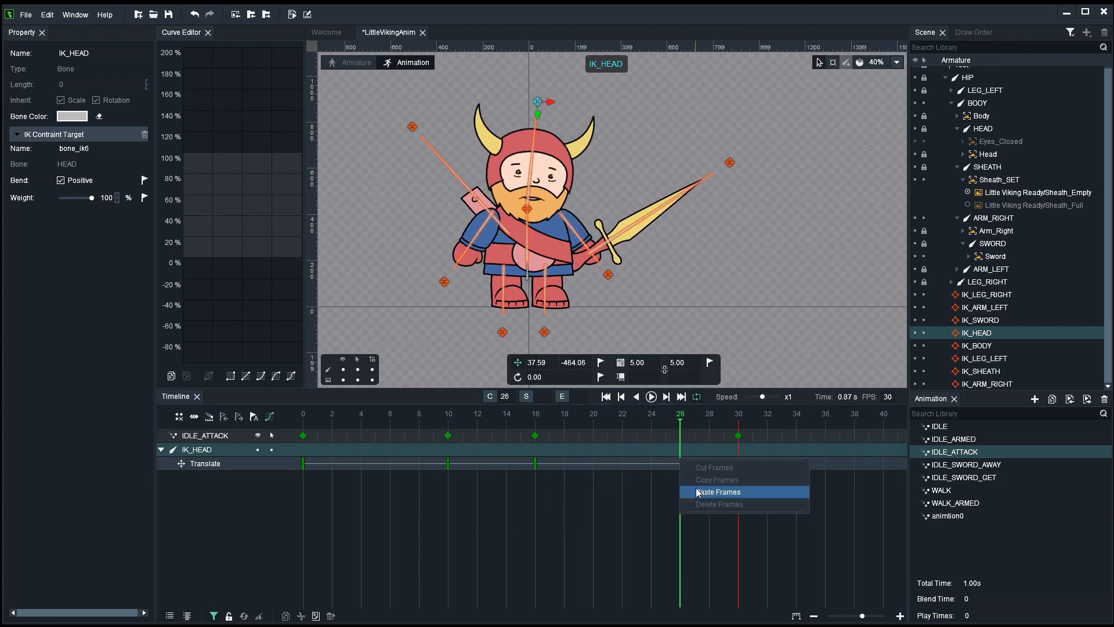
click(722, 491)
Step: Play the attack with the bones hidden to check the head movement, and save the project
key(Home)
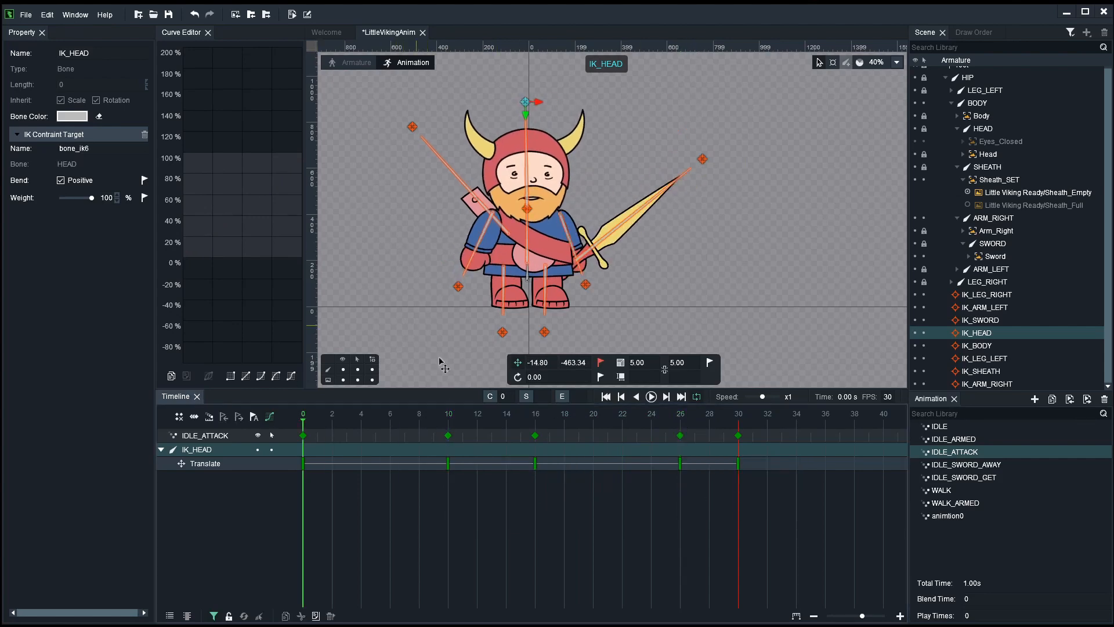
drag(447, 418, 613, 417)
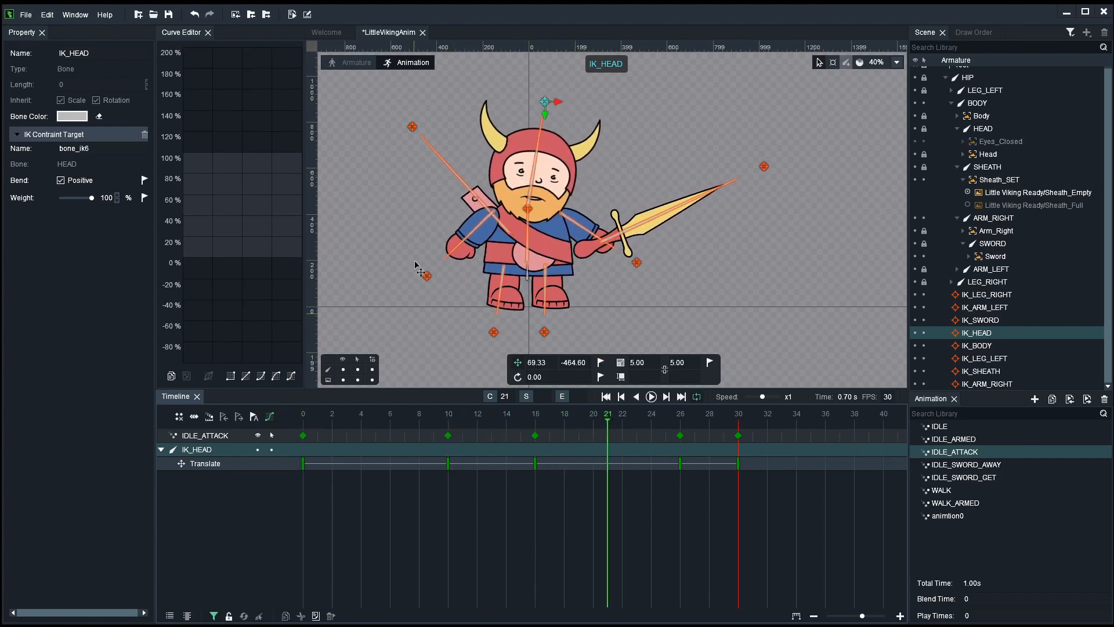
click(343, 369)
scroll(383, 313, down, 1)
scroll(383, 313, down, 1)
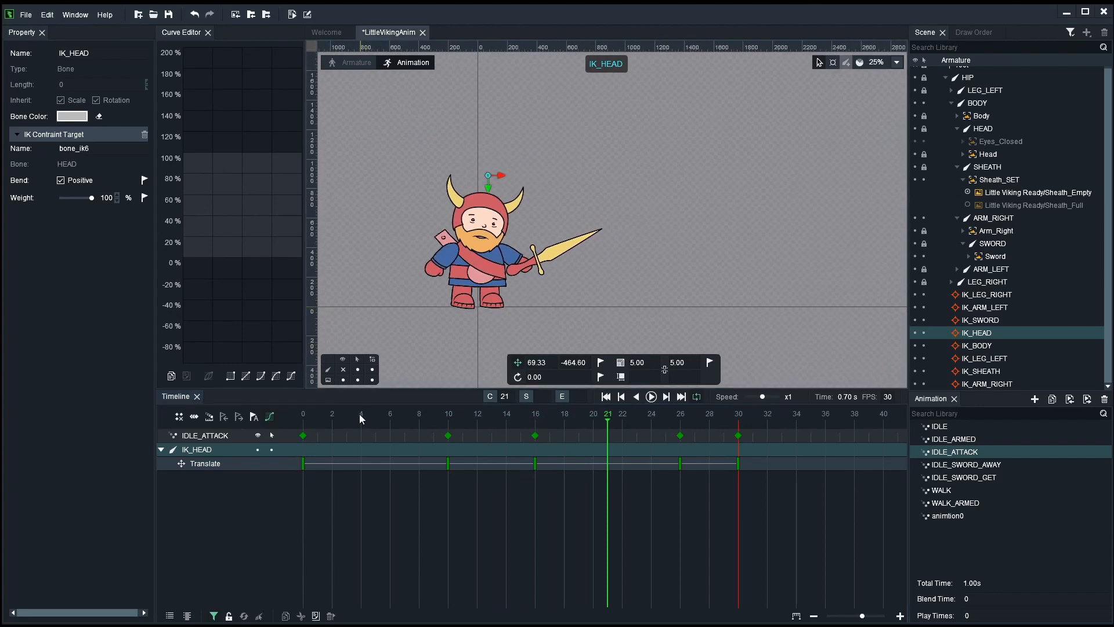
key(space)
click(371, 266)
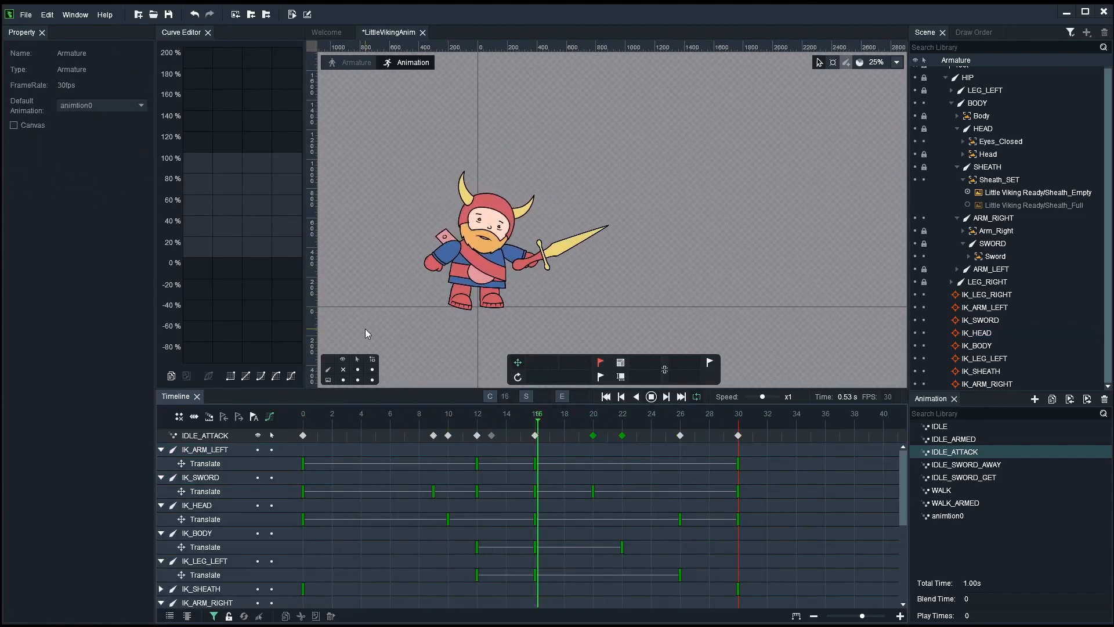
scroll(365, 332, down, 1)
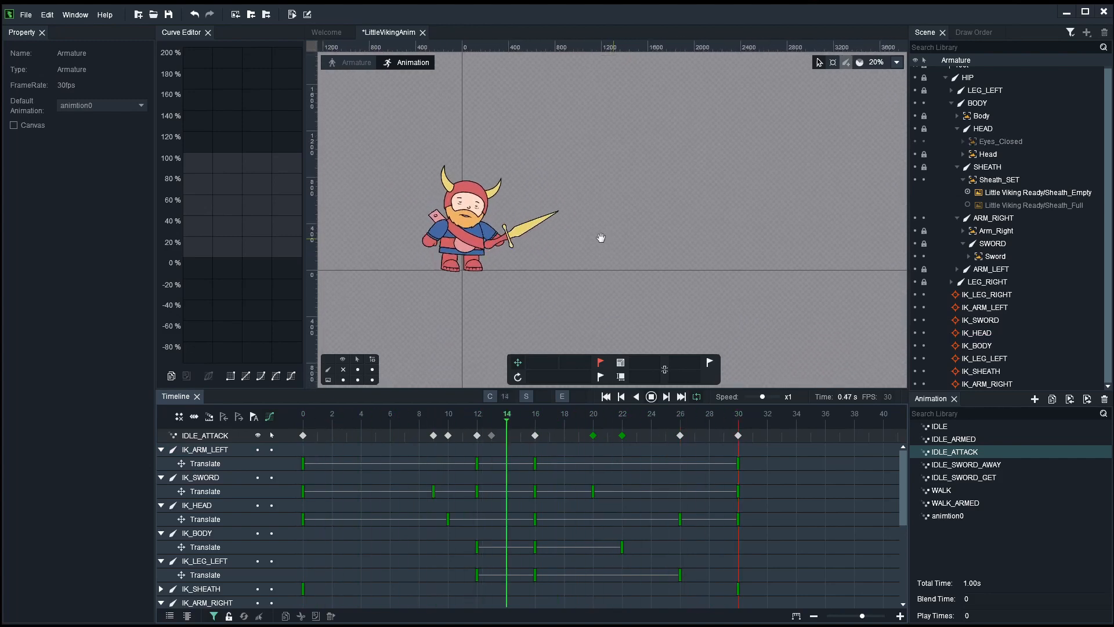
scroll(593, 245, up, 1)
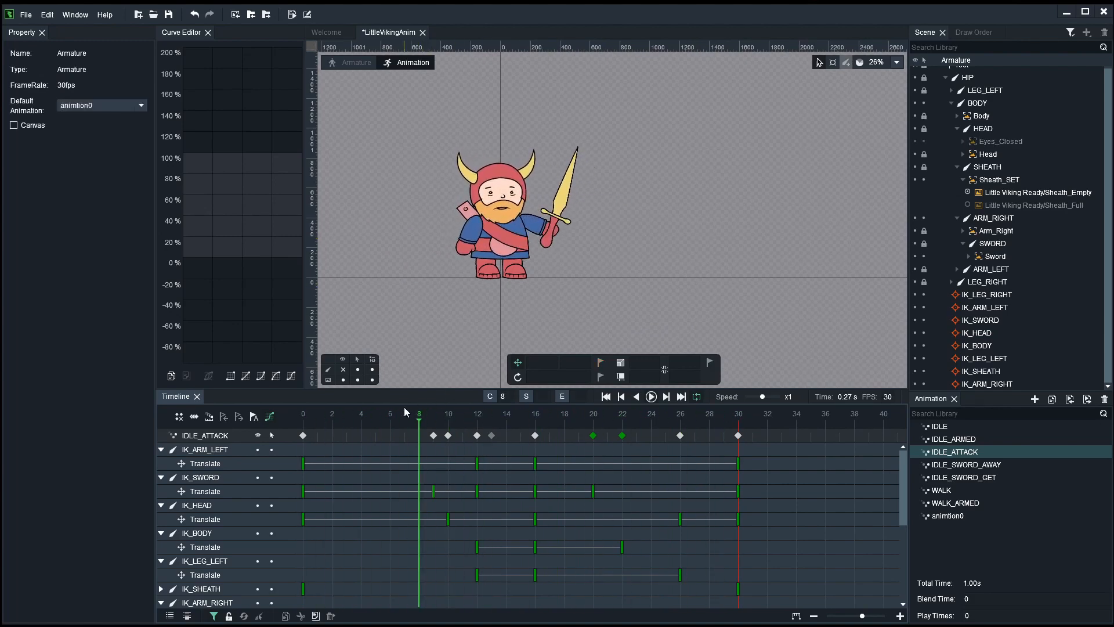
key(ctrl+s)
Step: Duplicate the WALK_ARMED animation and play the copy
click(947, 503)
right_click(951, 501)
click(975, 522)
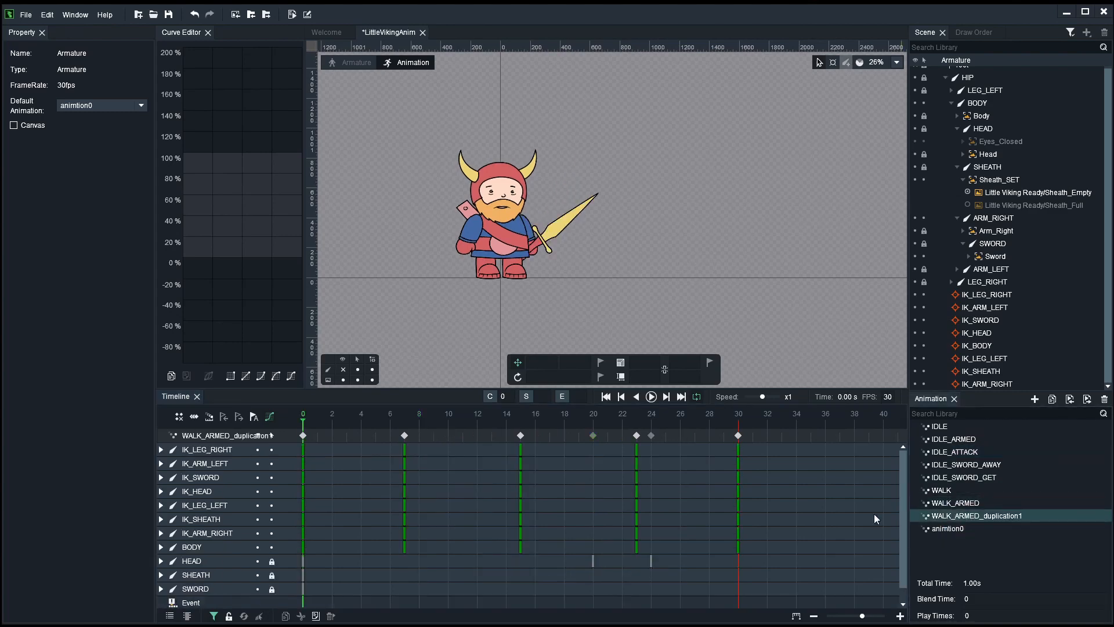
key(space)
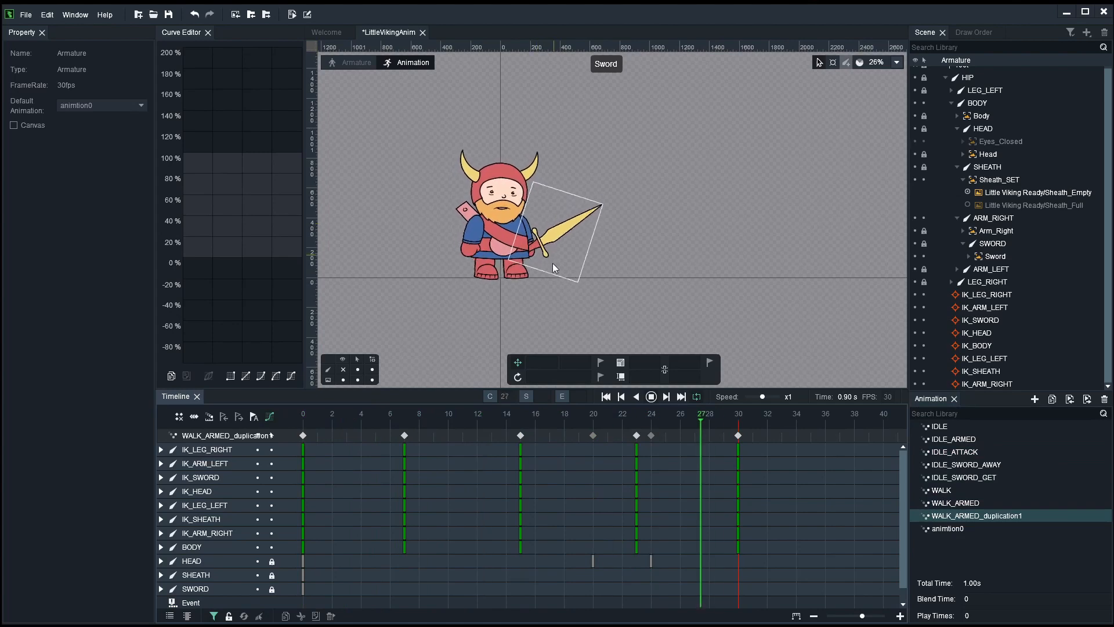
key(space)
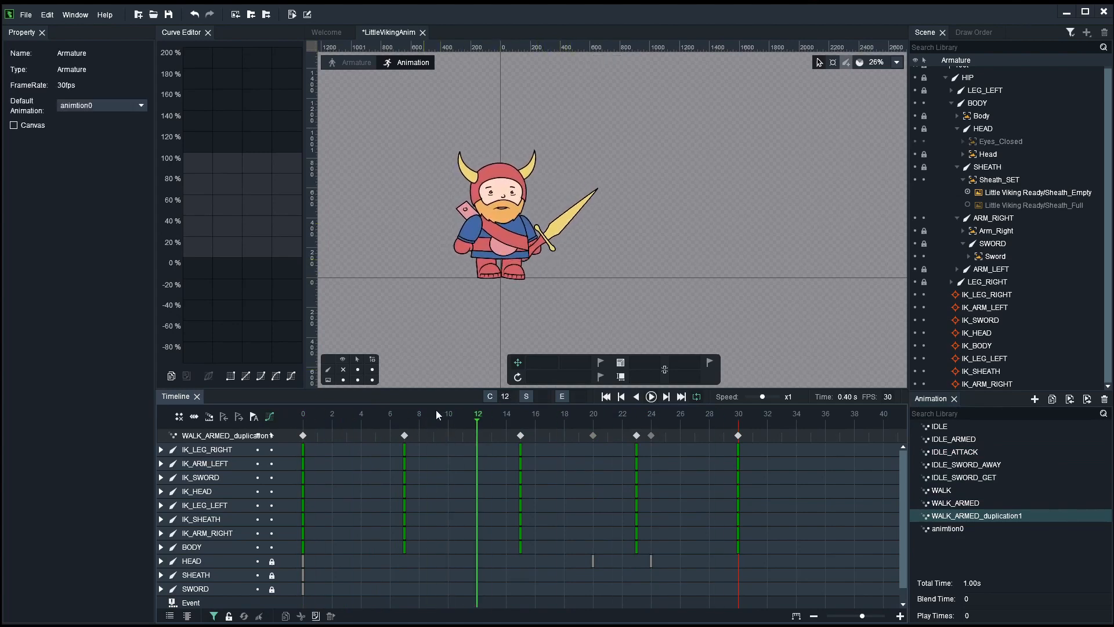
Step: Delete the IK_ARM_RIGHT keyframes at frames 15 and 23 in the WALK_ARMED duplicate
scroll(555, 269, up, 3)
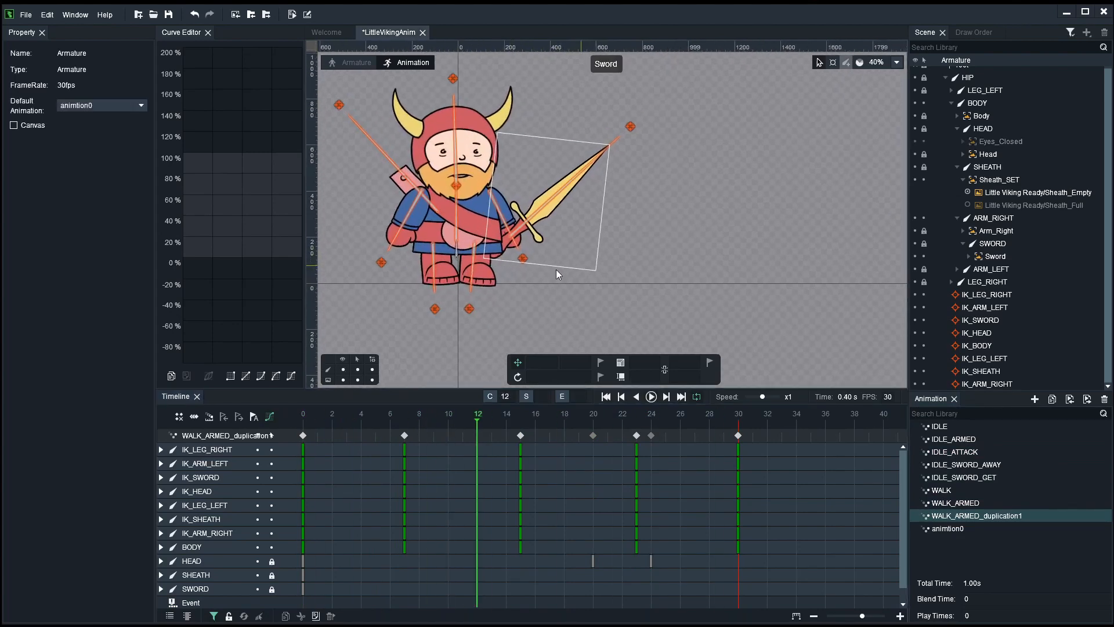
click(517, 262)
click(385, 417)
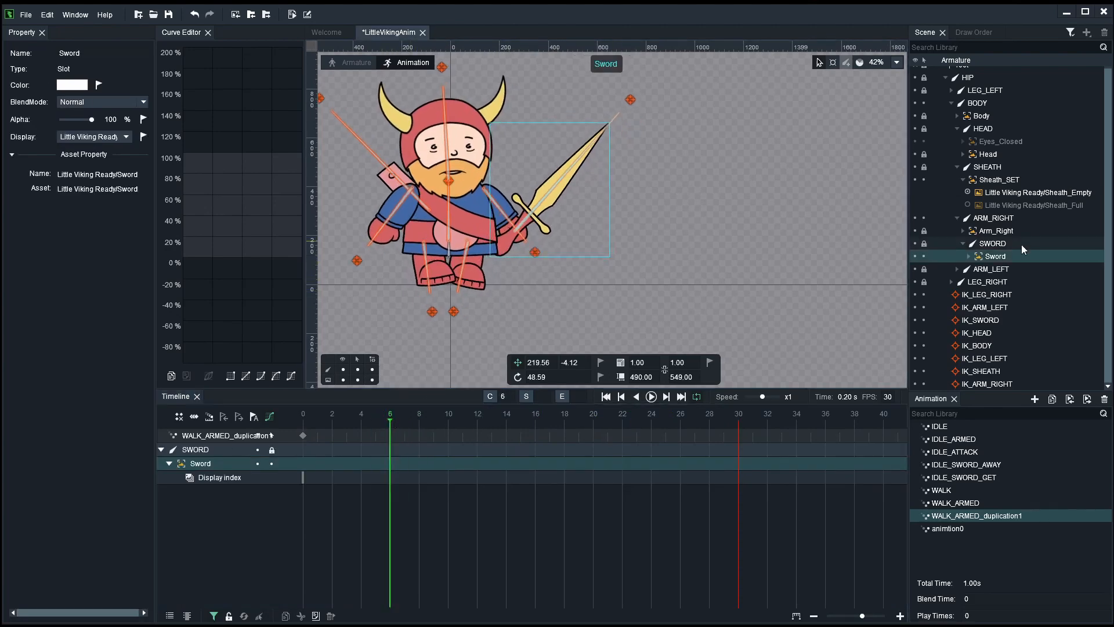
click(715, 279)
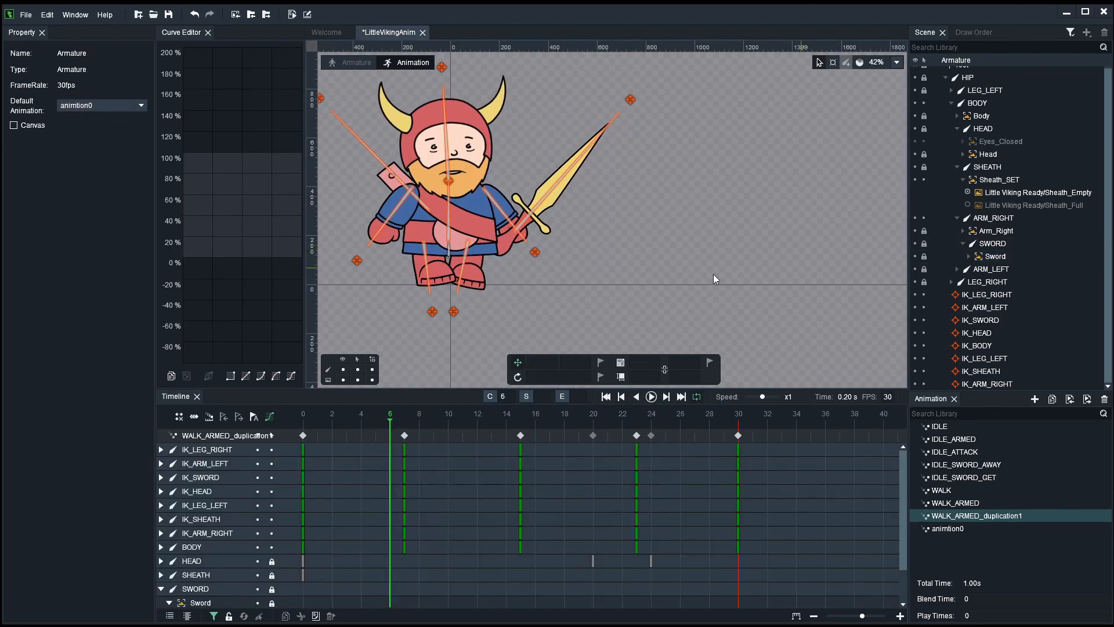
click(535, 253)
click(410, 424)
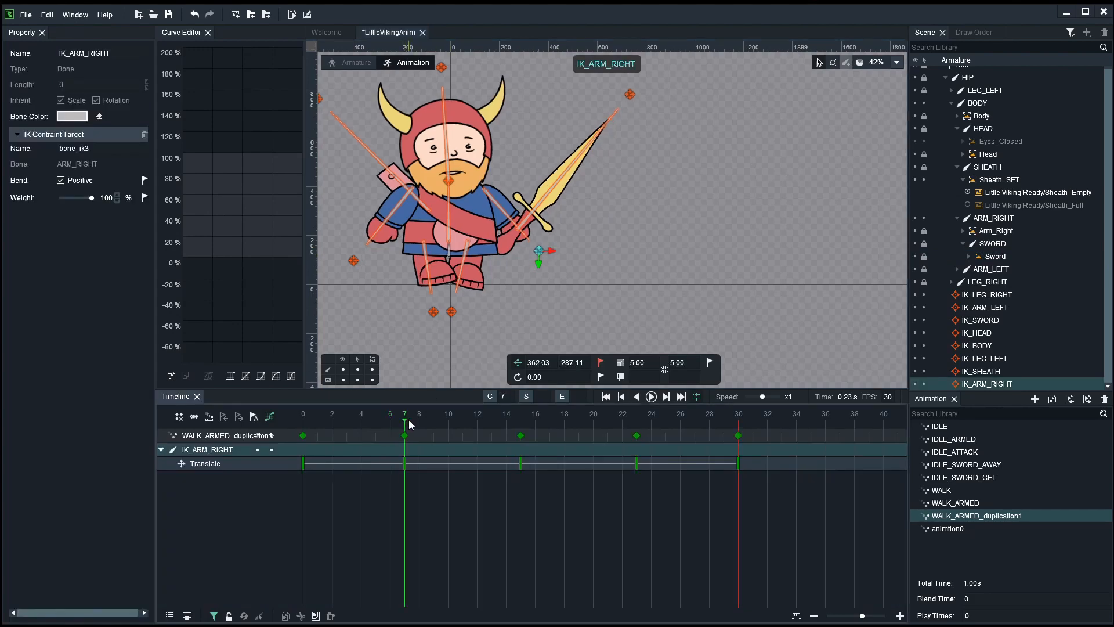
click(520, 436)
key(Delete)
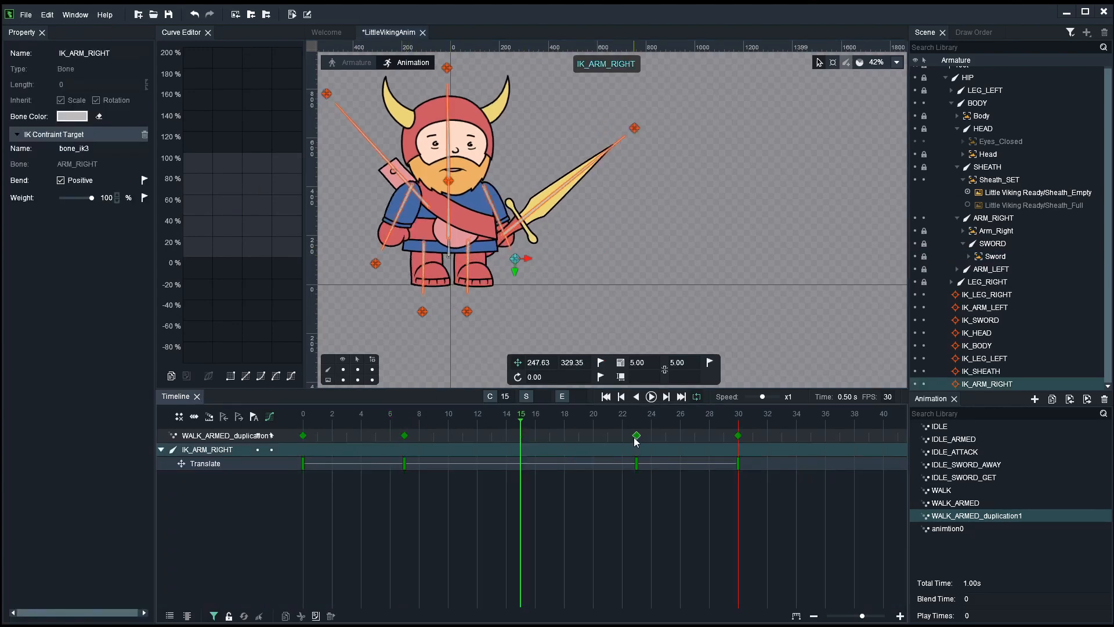
click(636, 435)
key(Delete)
Step: Key IK_ARM_RIGHT raised to about 395, 190 at frame 7 and shift that keyframe to frame 10
drag(317, 414, 404, 414)
drag(590, 256, 554, 249)
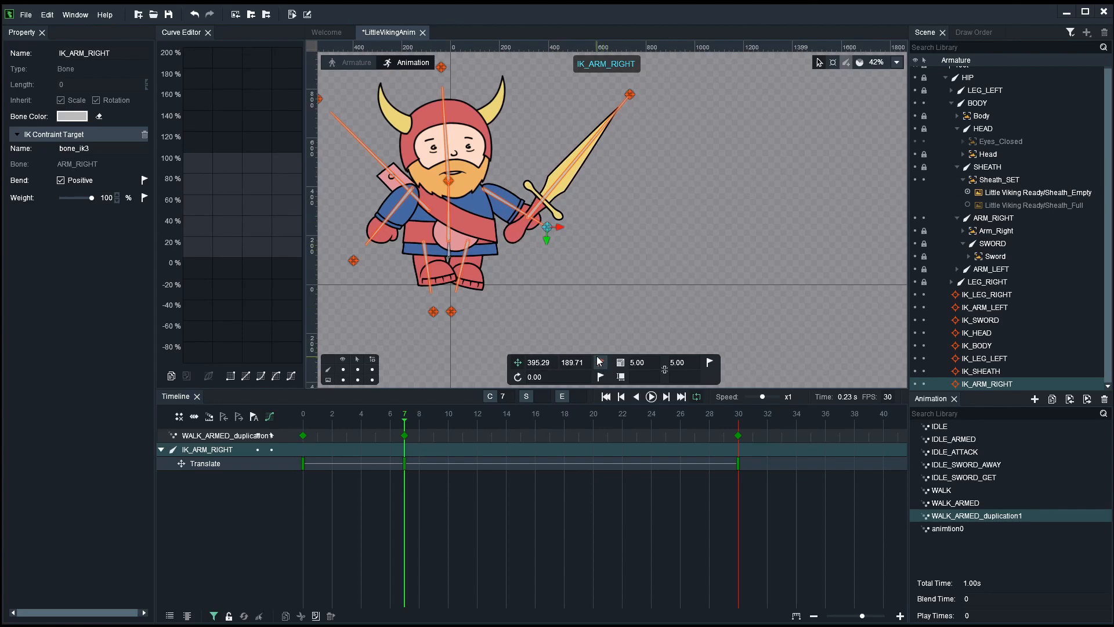
click(506, 420)
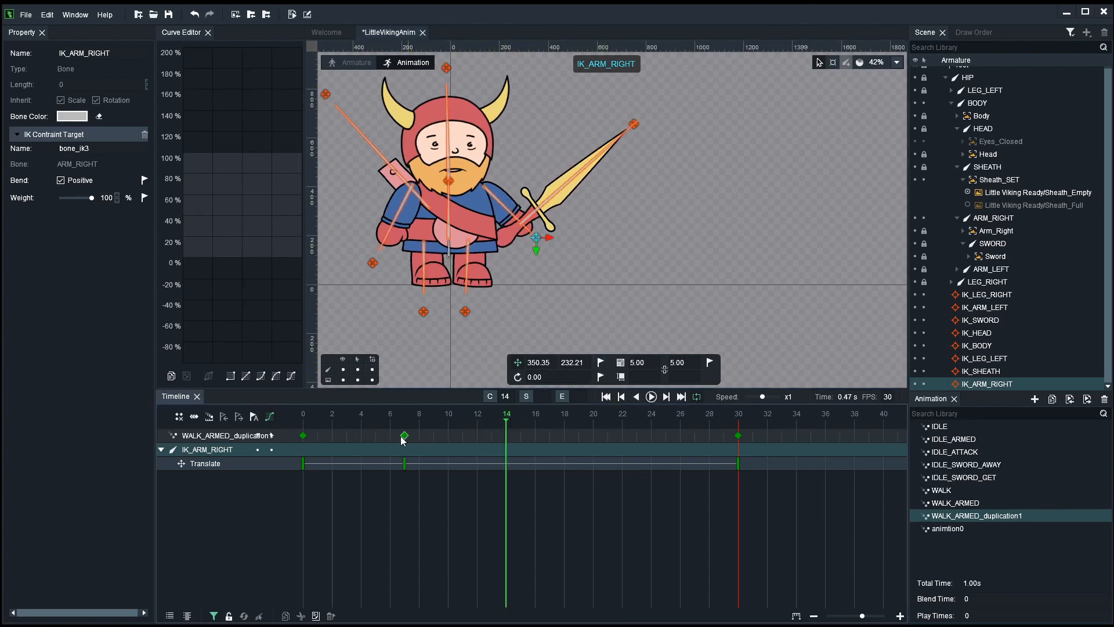
drag(405, 437, 446, 443)
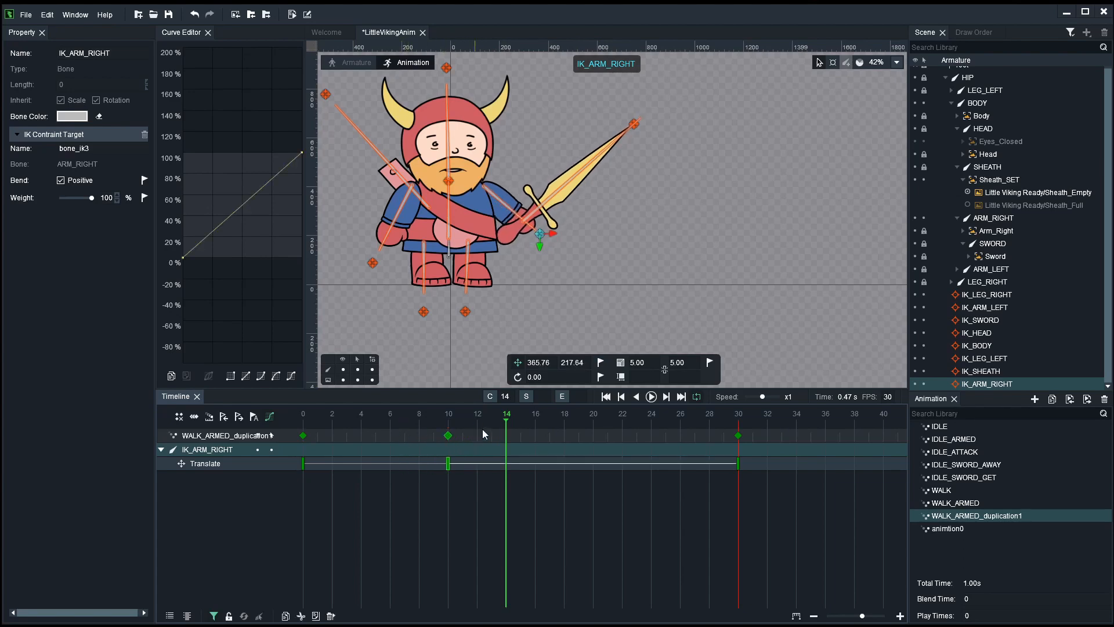
Step: Copy the frame 10 Translate keyframe of IK_ARM_RIGHT to frame 22
click(449, 464)
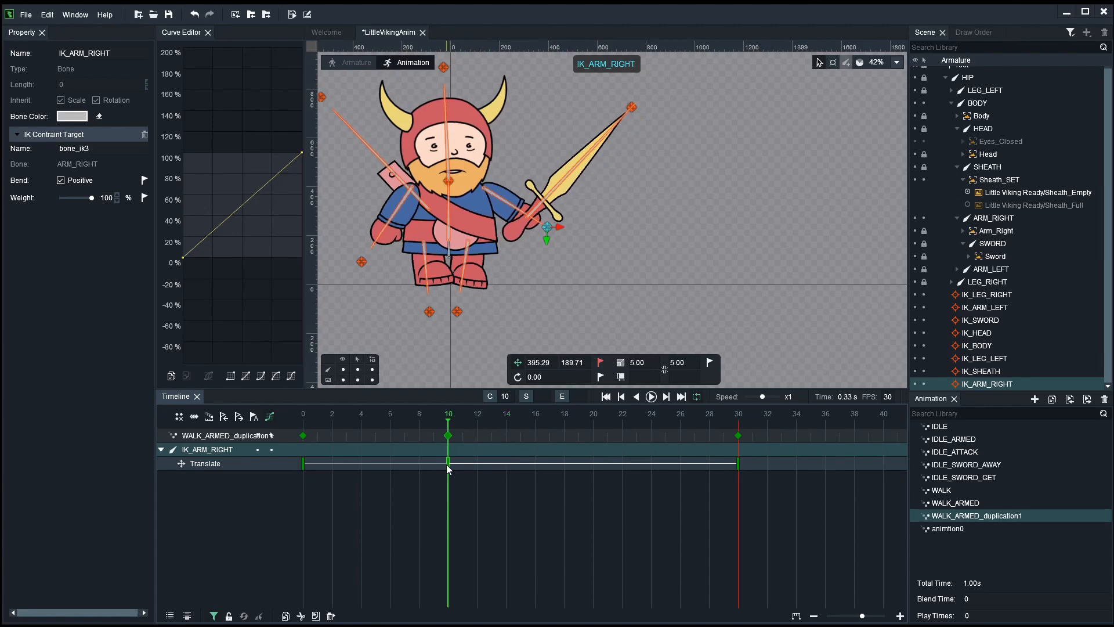
right_click(450, 464)
click(470, 497)
click(621, 422)
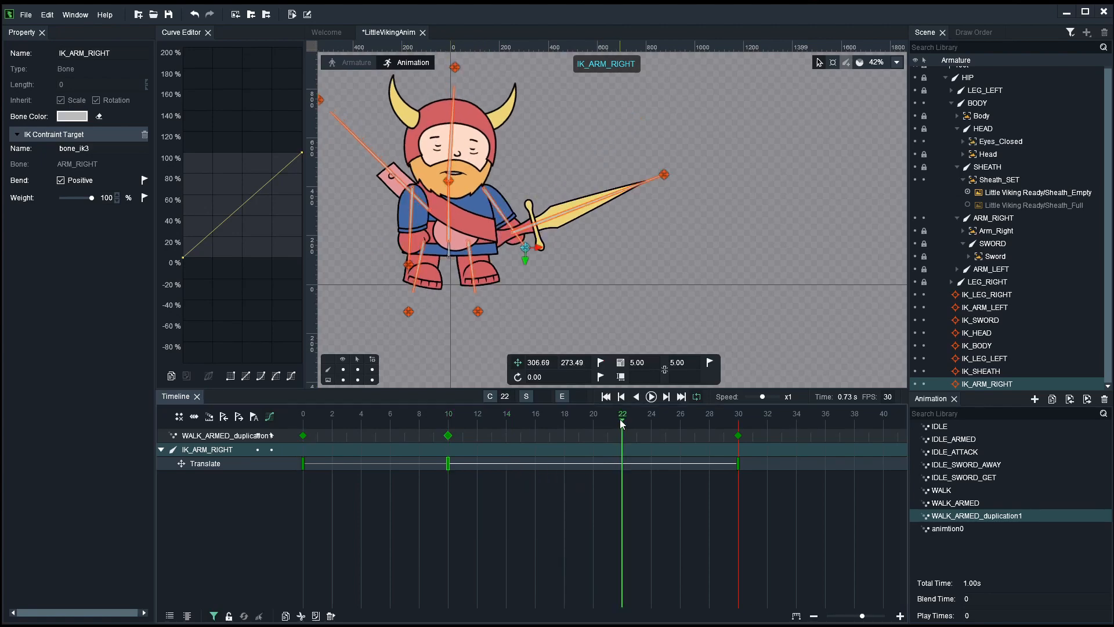
right_click(621, 463)
click(643, 498)
Step: Preview the right arm's motion, then shift its frame 10 keyframe to frame 6 and its frame 22 keyframe to frame 25
click(535, 420)
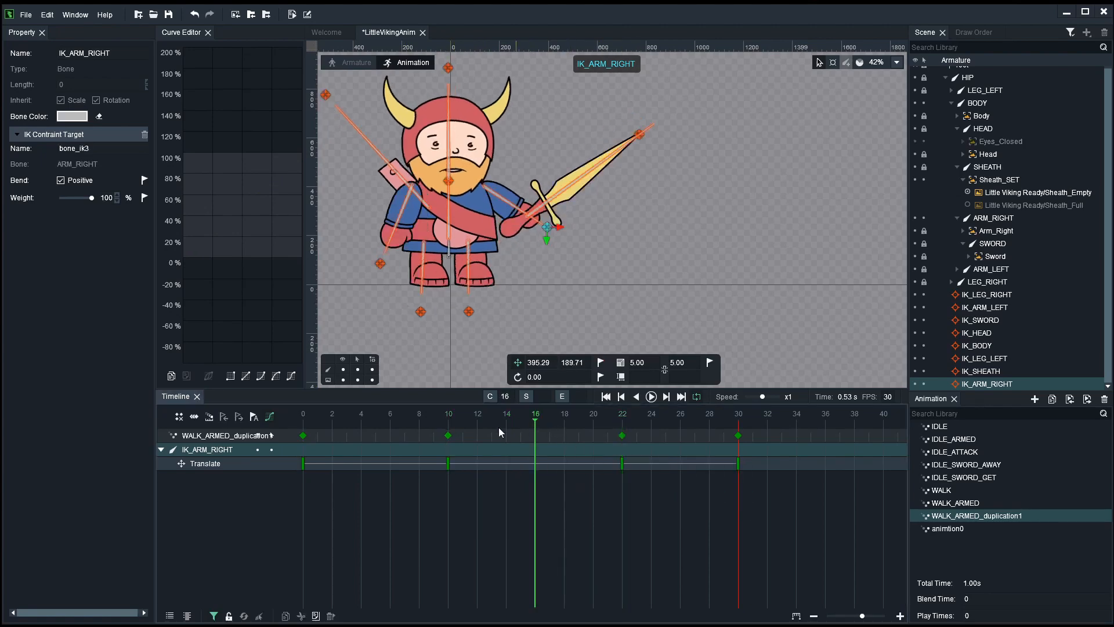
key(space)
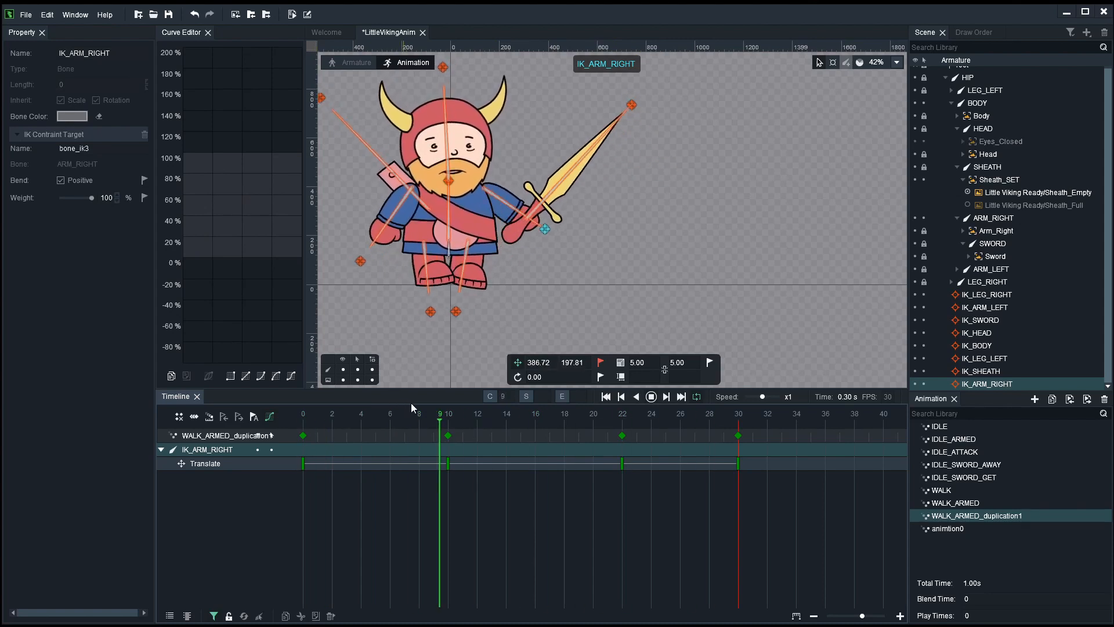
key(space)
drag(447, 436, 408, 440)
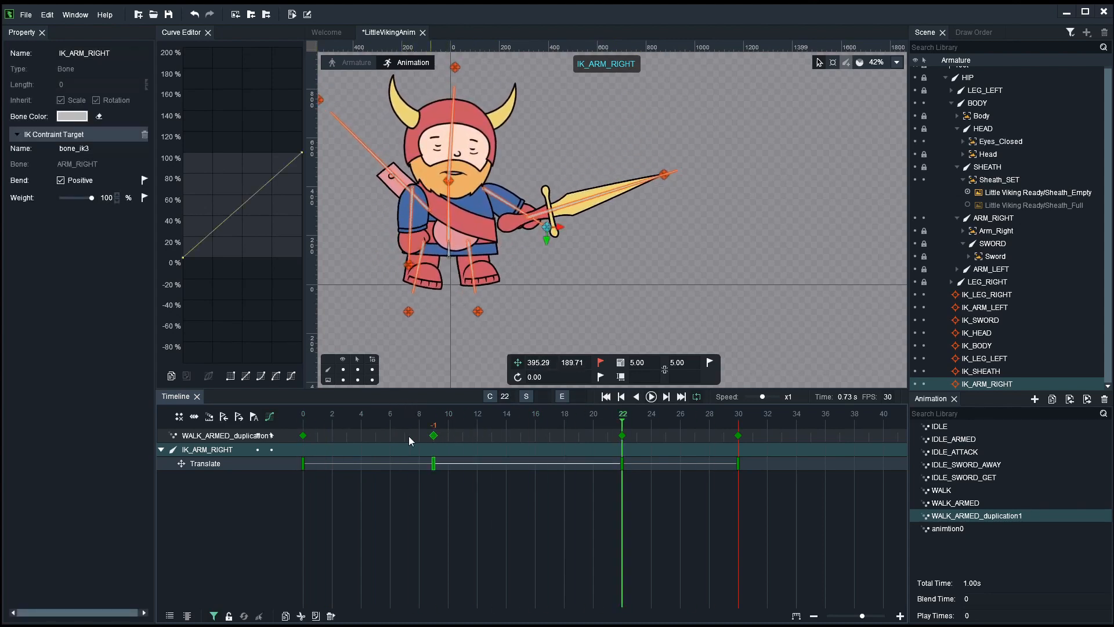
drag(625, 439, 665, 438)
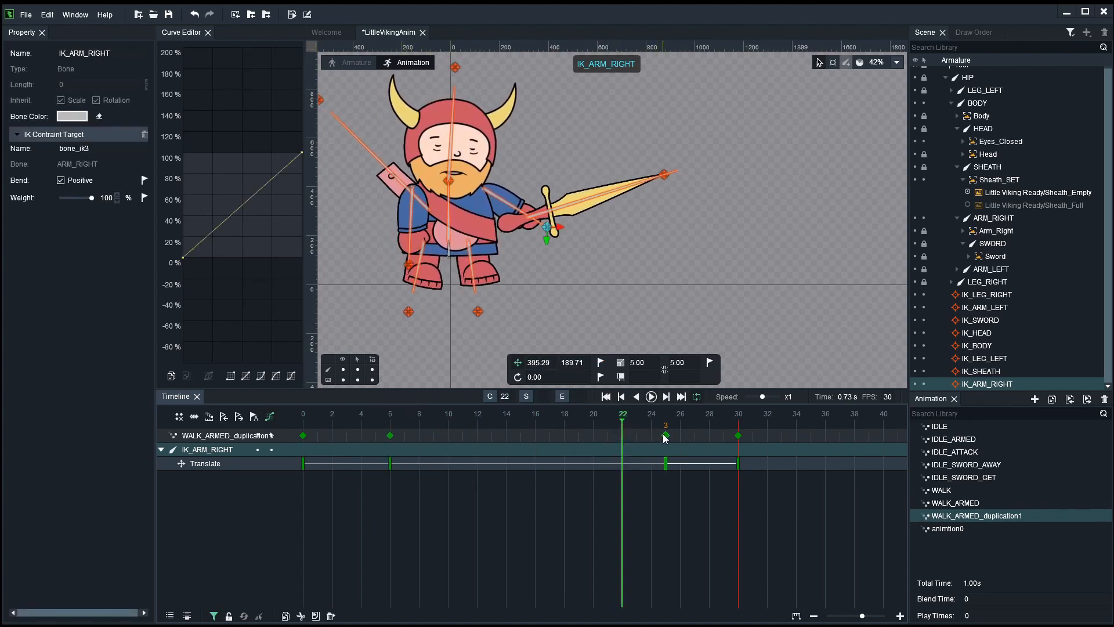
Step: Copy the frame 0 Translate keyframe of IK_ARM_RIGHT to frame 15 and preview the walk
right_click(302, 464)
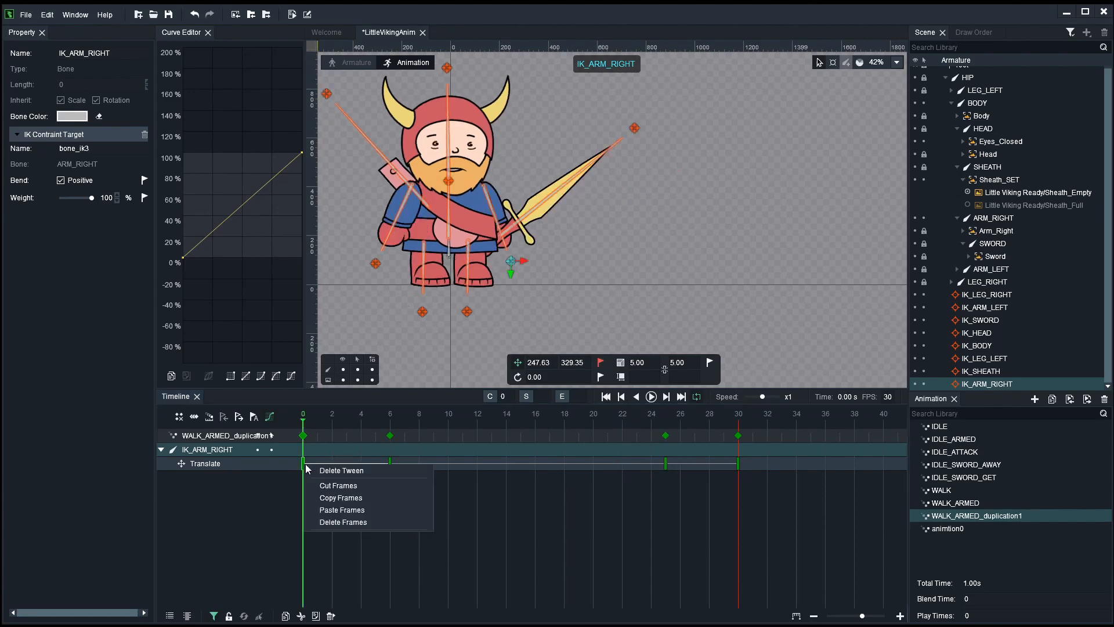
click(356, 497)
click(534, 416)
click(521, 417)
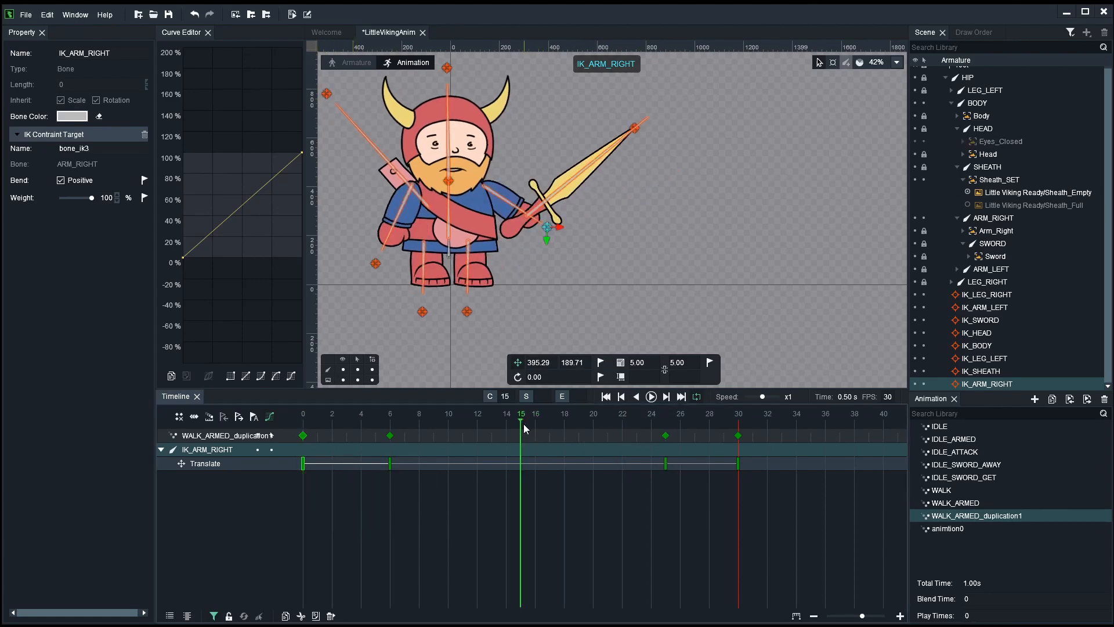
right_click(520, 465)
click(543, 500)
mouse_move(375, 420)
mouse_down()
mouse_move(465, 423)
mouse_move(396, 424)
mouse_up()
key(space)
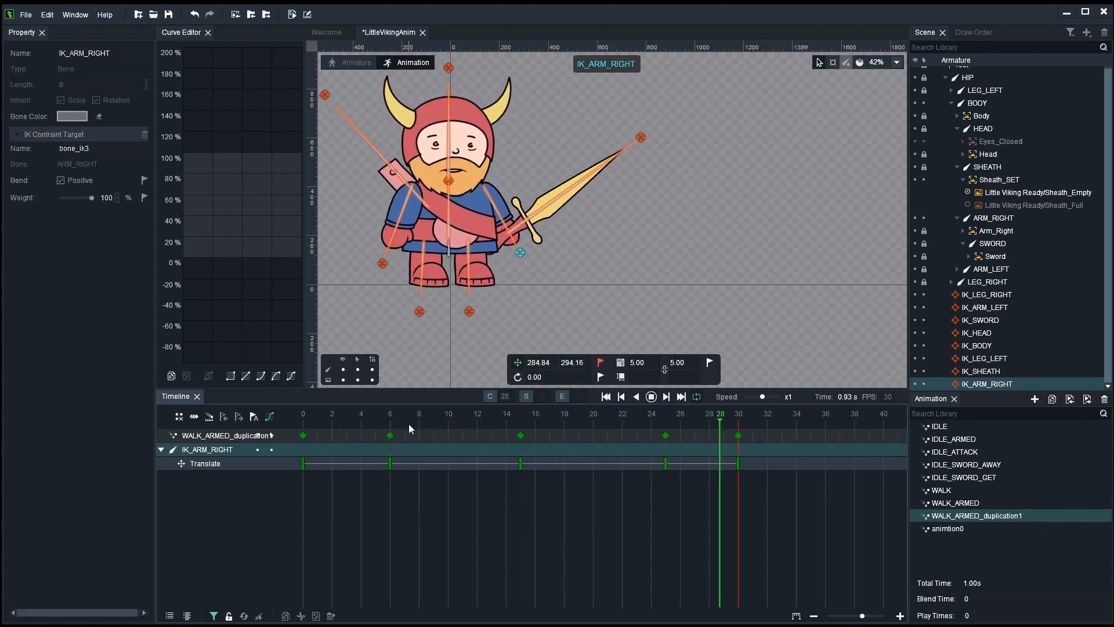
key(space)
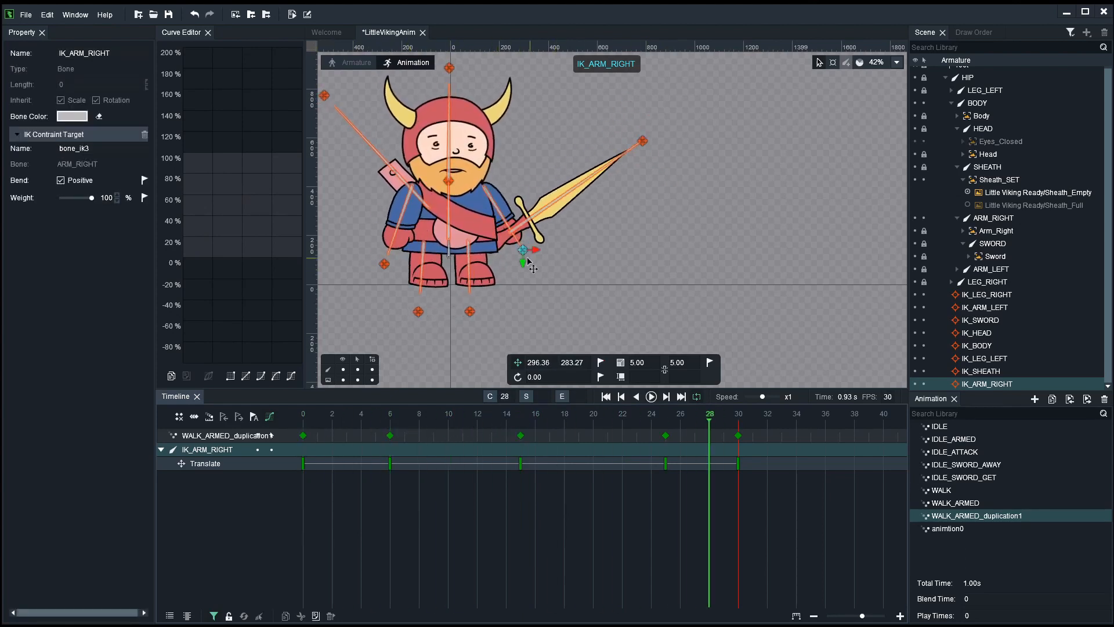
Step: Scrub through the walk and compare the IK_ARM_RIGHT and IK_SWORD poses and keyframe timing
drag(465, 424, 389, 424)
click(518, 423)
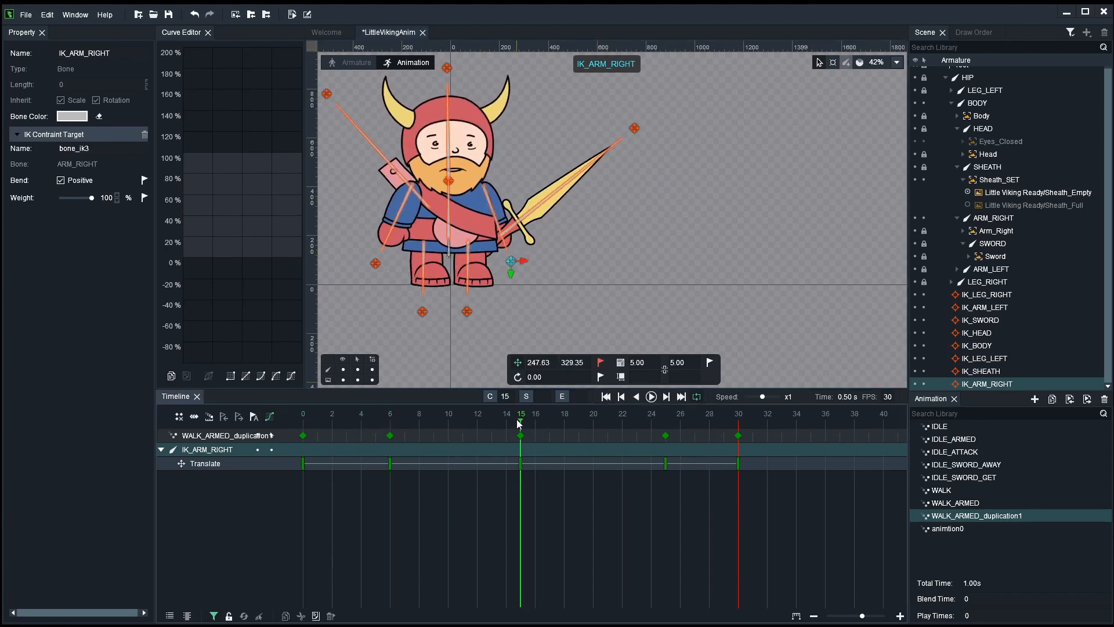
click(664, 422)
drag(666, 424, 423, 408)
click(630, 100)
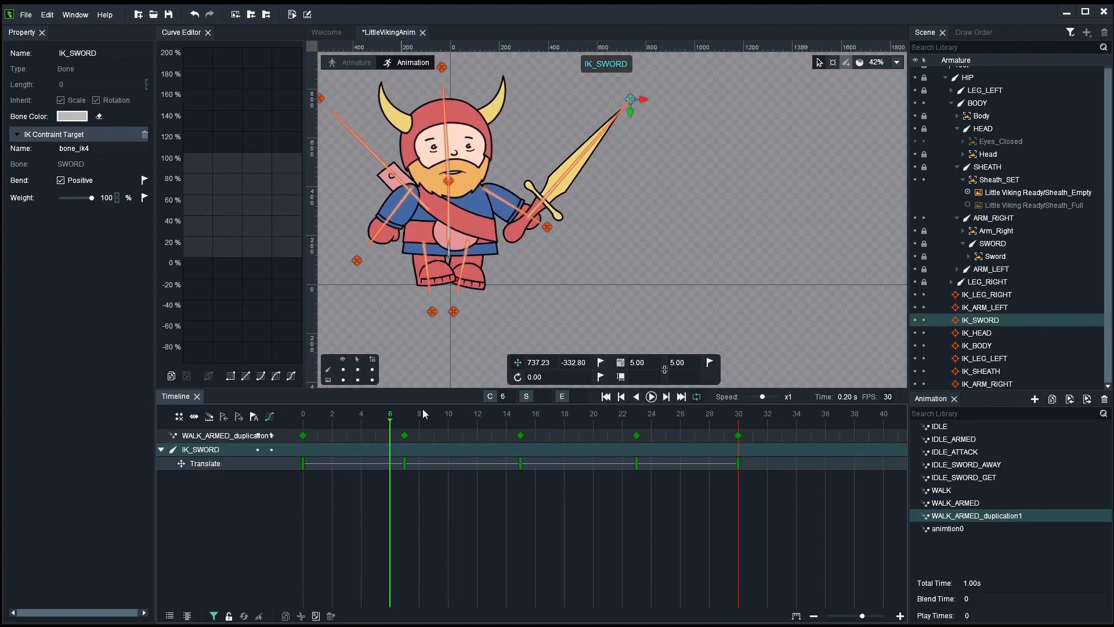
click(423, 428)
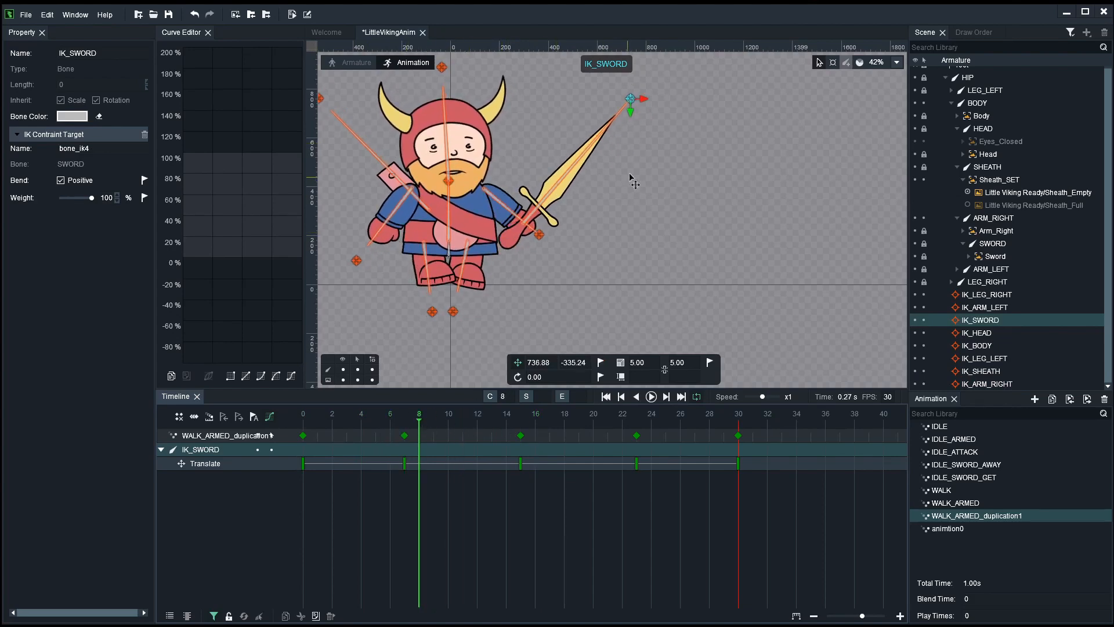
click(529, 245)
click(539, 236)
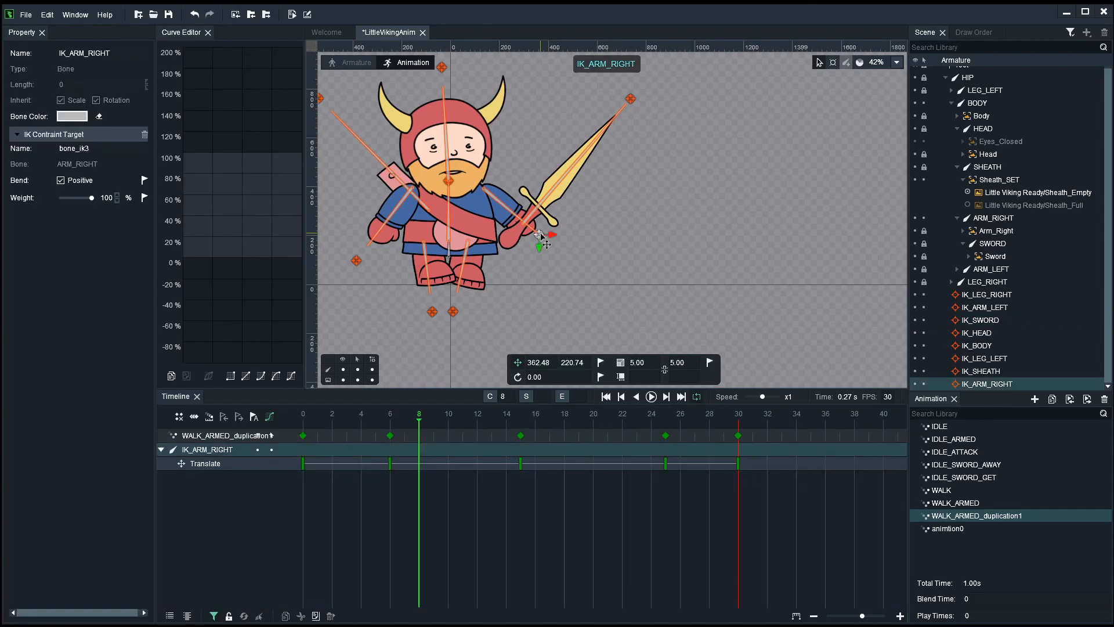
Step: Remove the Translate keyframes of IK_SWORD at frames 15 and 7
click(631, 100)
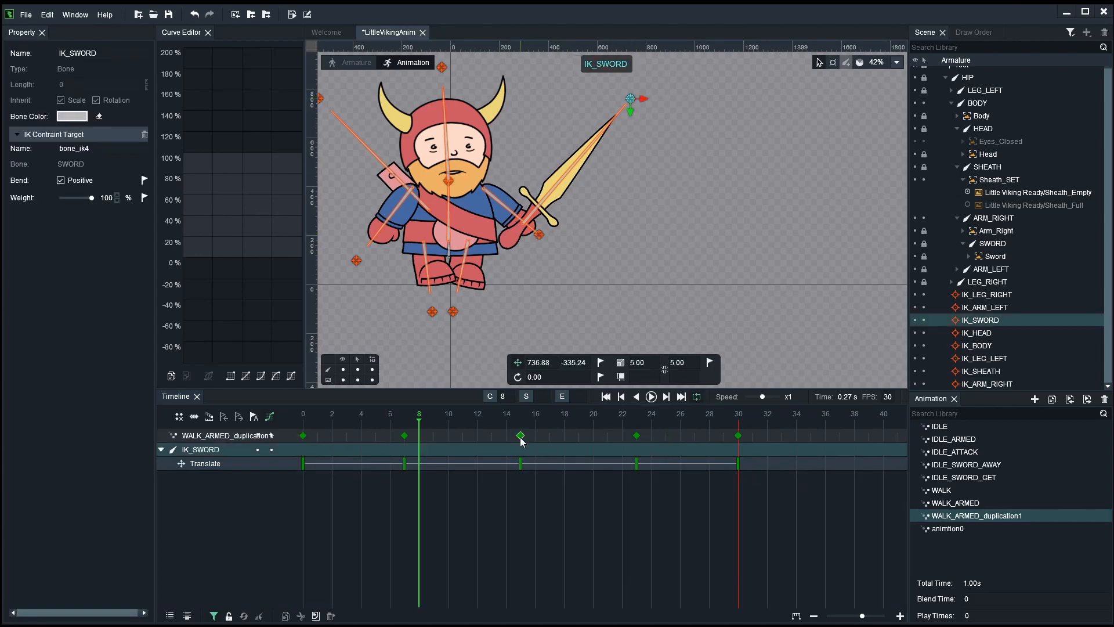
drag(520, 435, 636, 436)
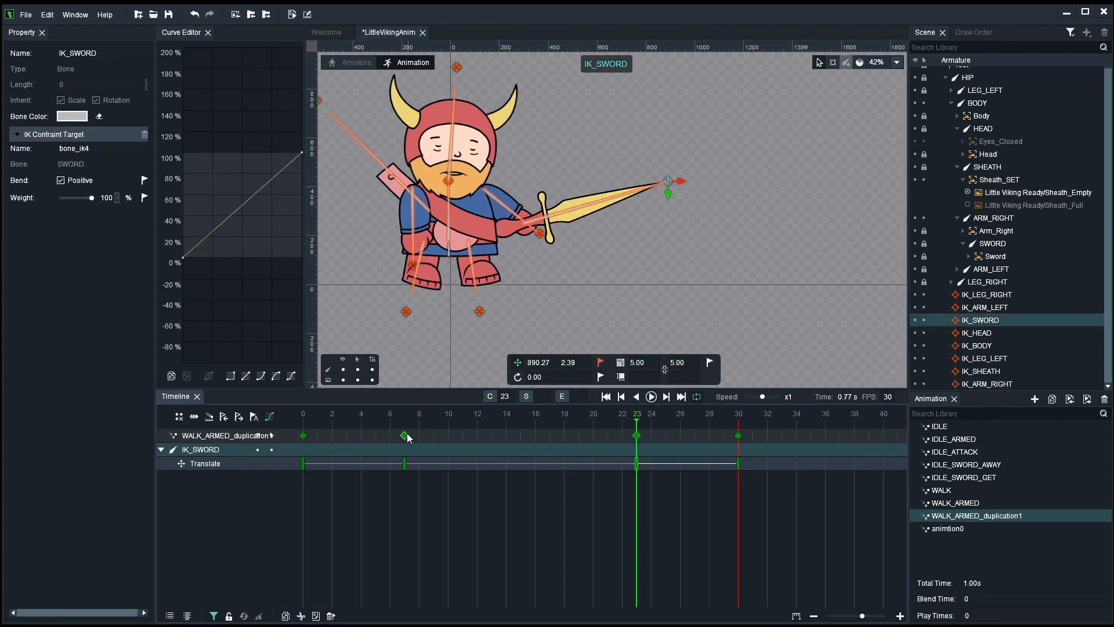
drag(407, 438, 301, 406)
Step: Key the interpolated position of IK_SWORD at frame 6 and delete its frame 23 keyframe
click(350, 413)
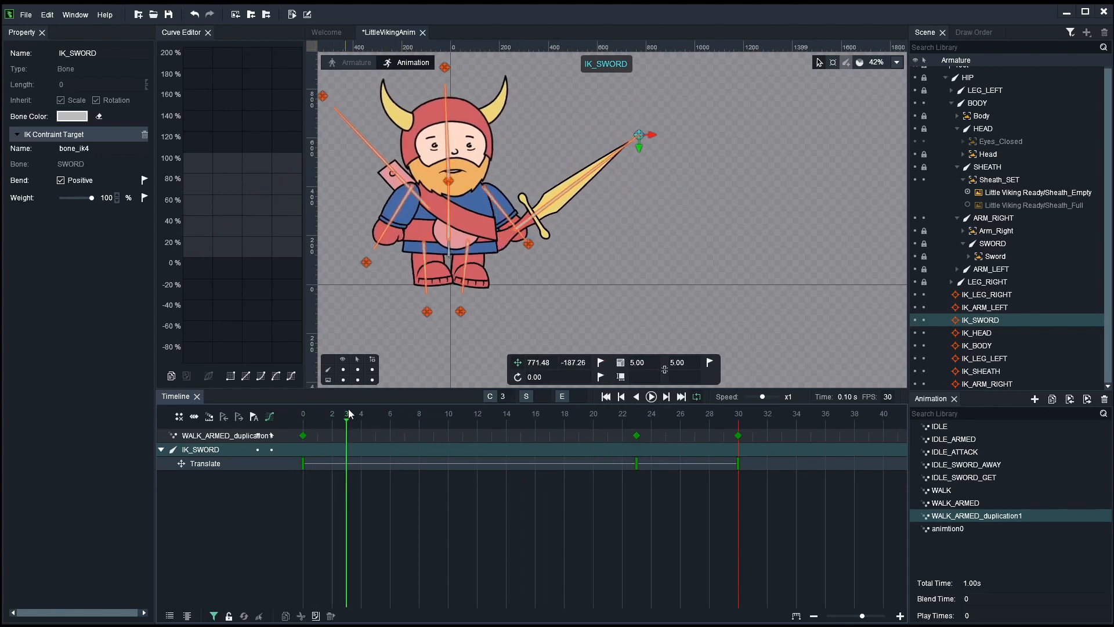
click(359, 413)
click(388, 413)
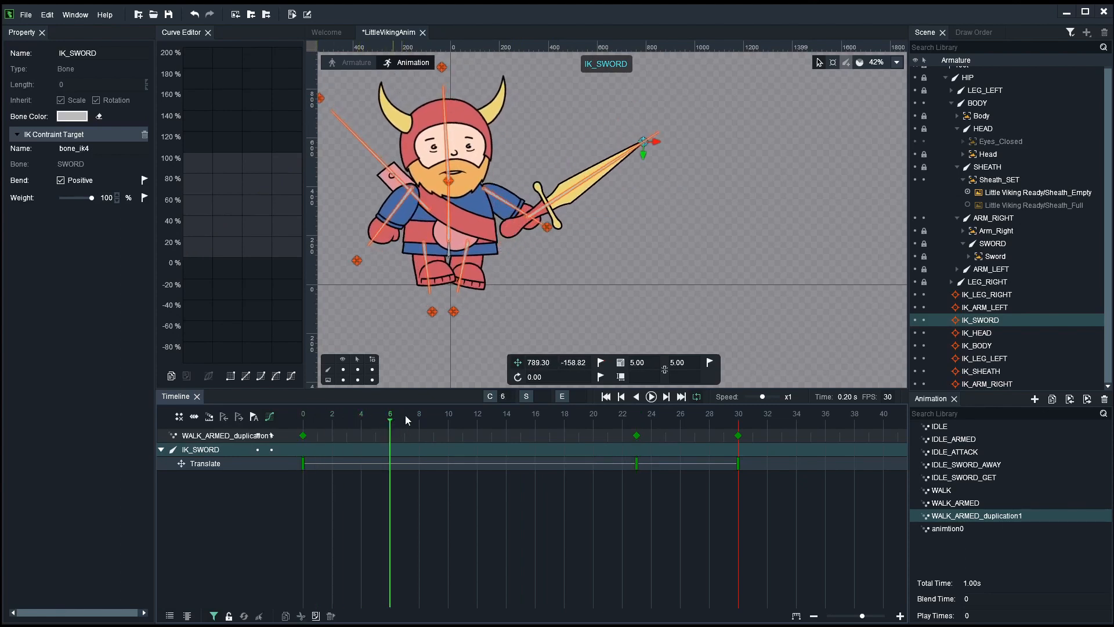
click(601, 364)
click(636, 436)
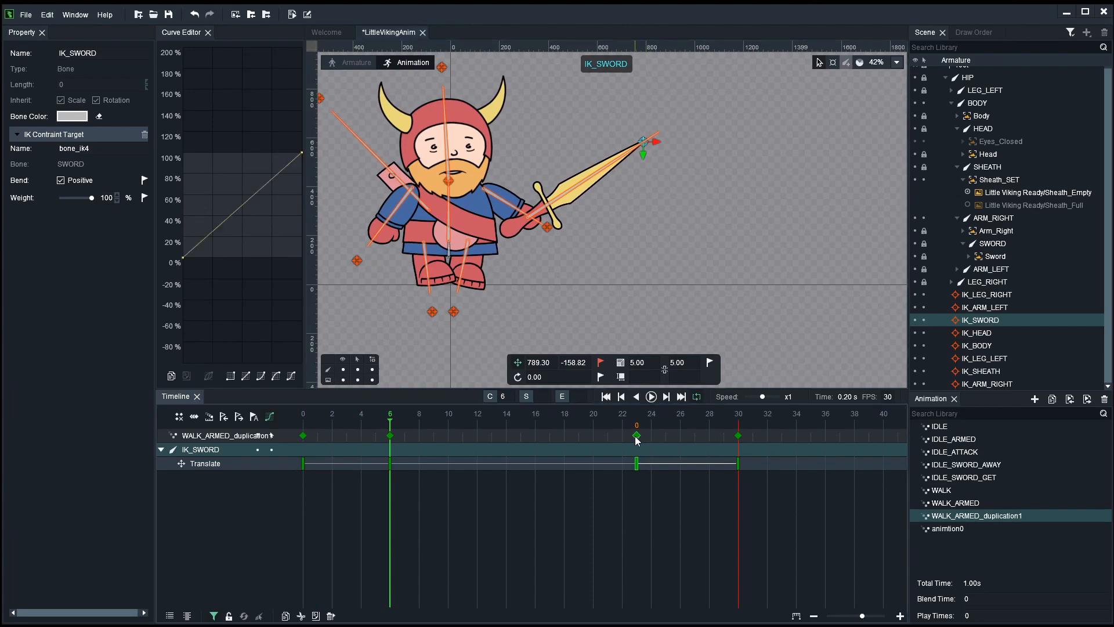
Step: Try moving IK_SWORD to about 682, -199 at frame 6, then return to frame 0
click(389, 462)
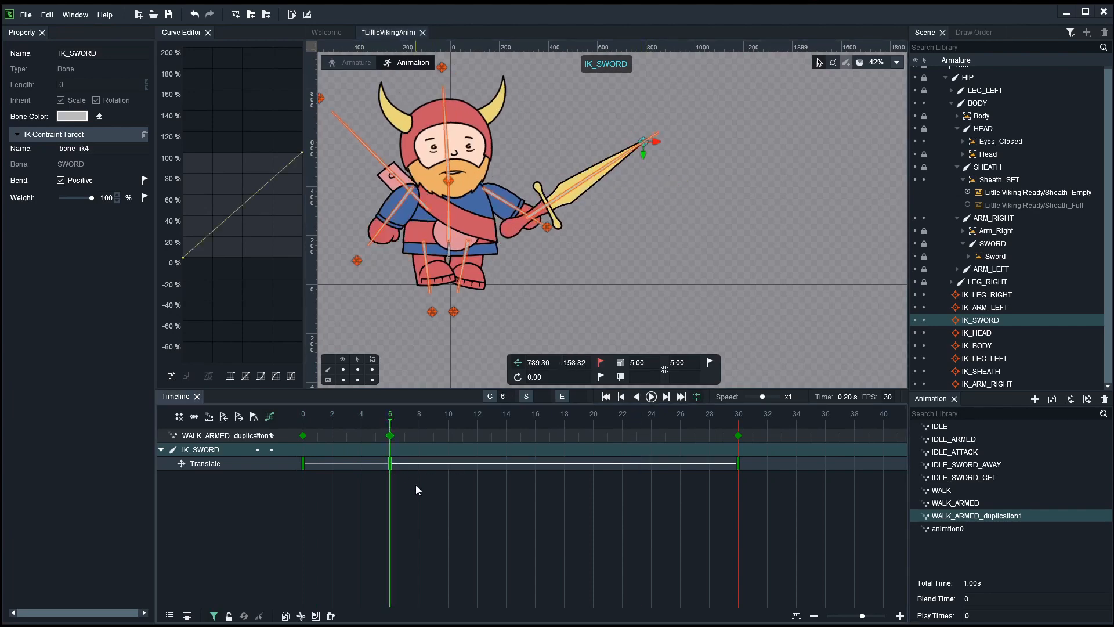
drag(642, 142, 617, 129)
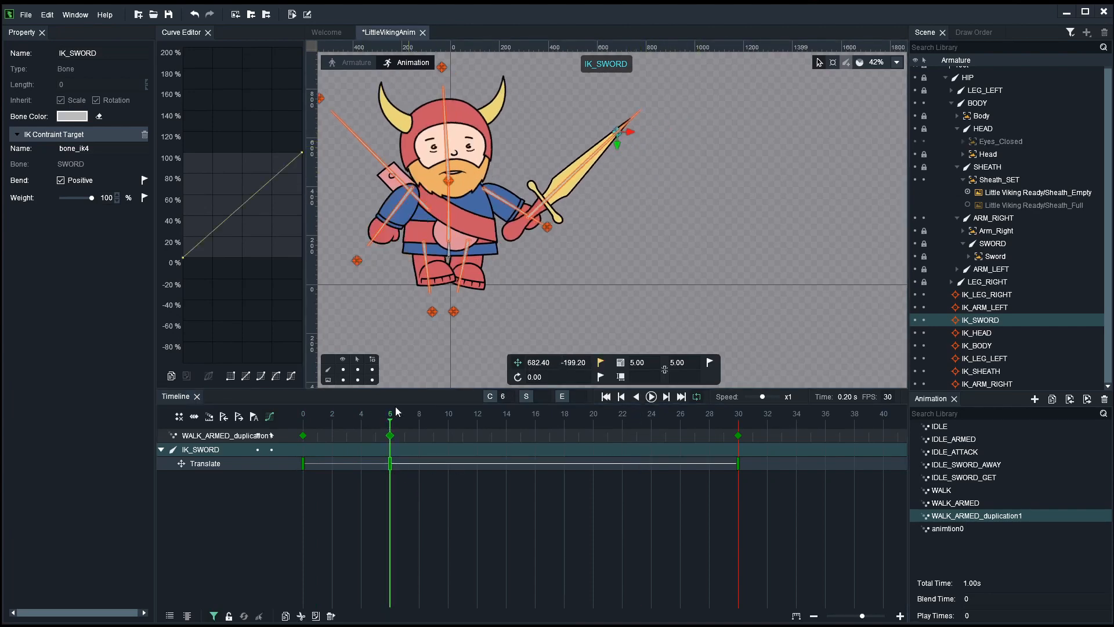
drag(390, 420, 303, 441)
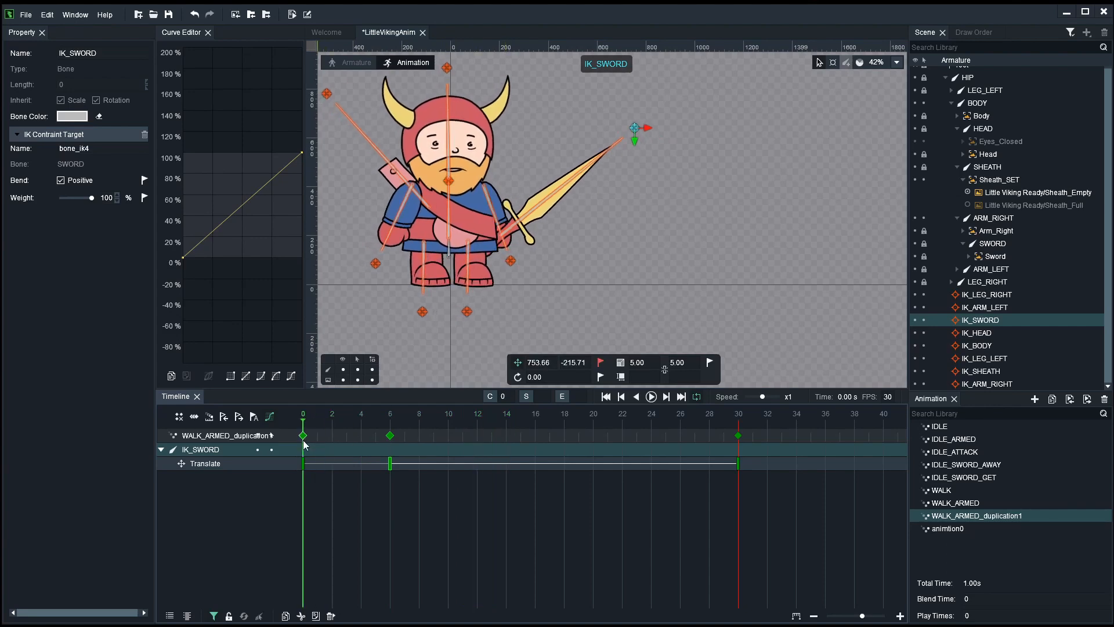
Step: Key the interpolated position of IK_SWORD at frame 15 and delete its frame 6 keyframe
click(523, 419)
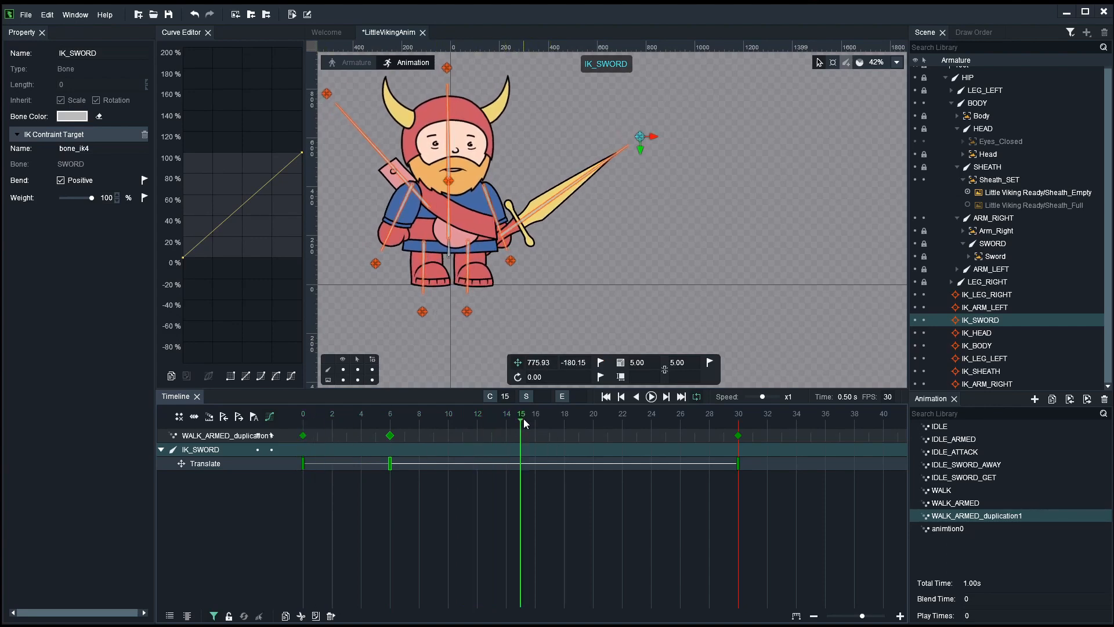
click(599, 363)
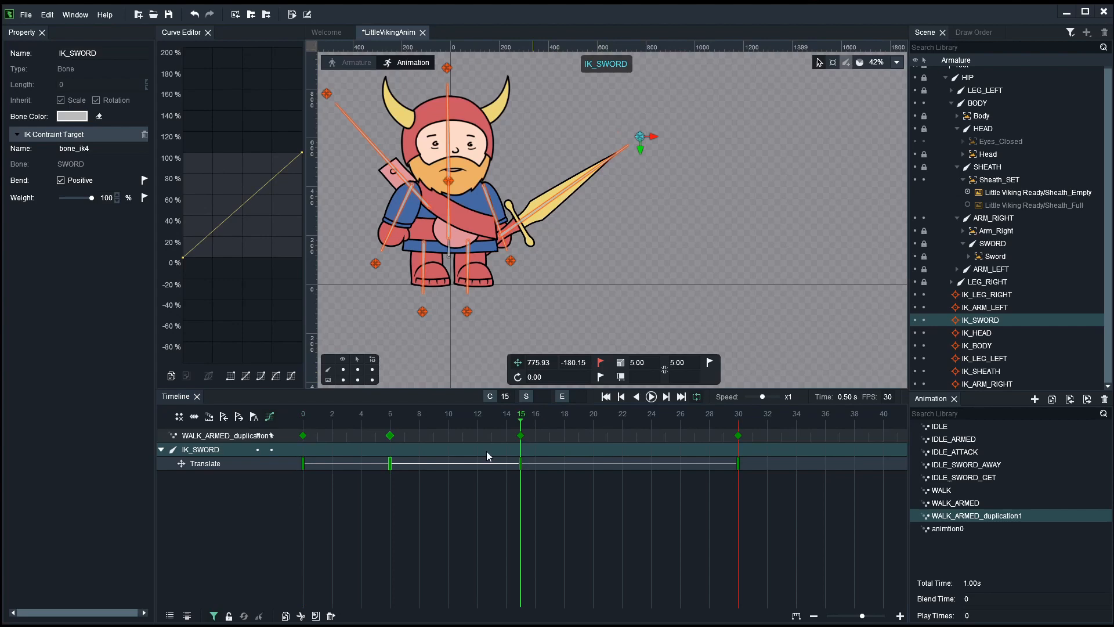
click(391, 464)
key(Delete)
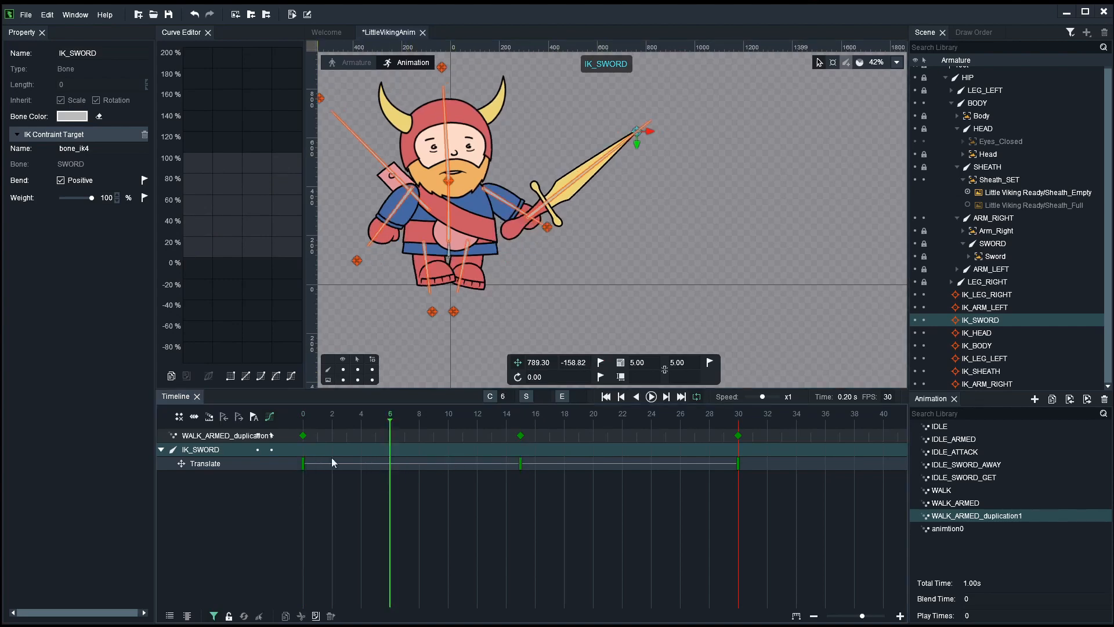
Step: Shift the frame 25 Translate keyframe of IK_ARM_RIGHT to frame 24
click(547, 227)
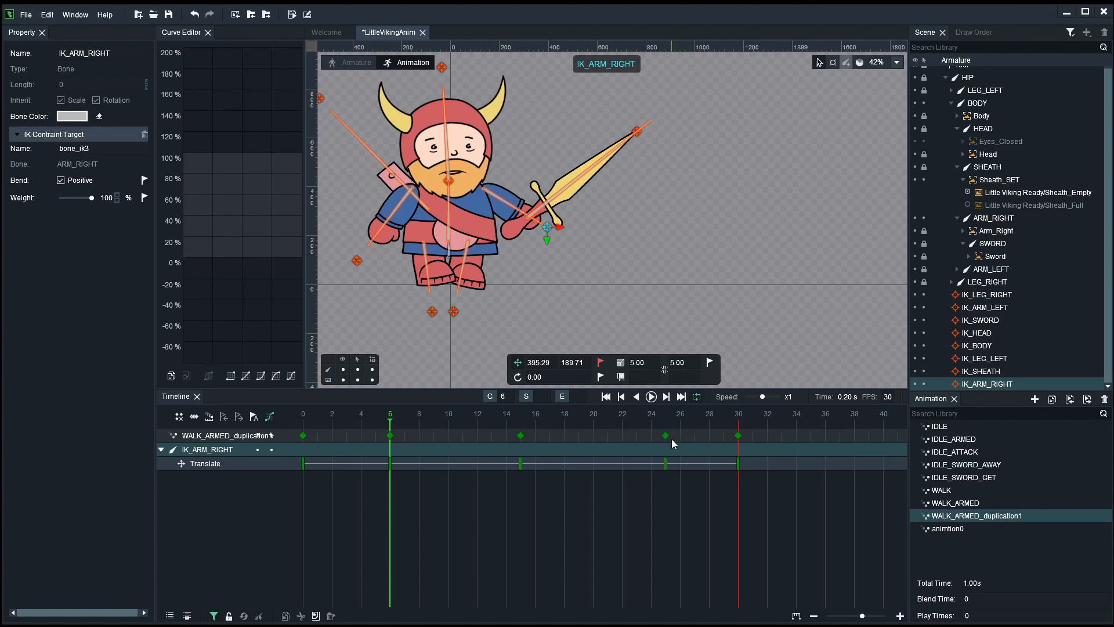
drag(667, 441, 654, 439)
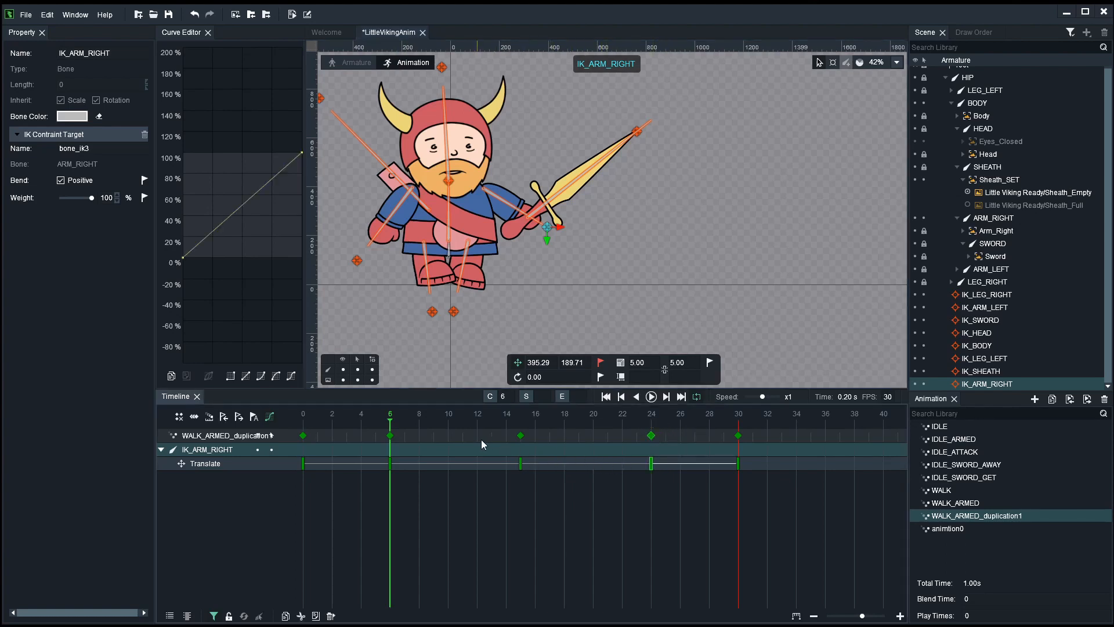
Step: Copy the frame 0 Translate keyframe of IK_SWORD to frames 6 and 24
click(638, 133)
drag(379, 425, 282, 440)
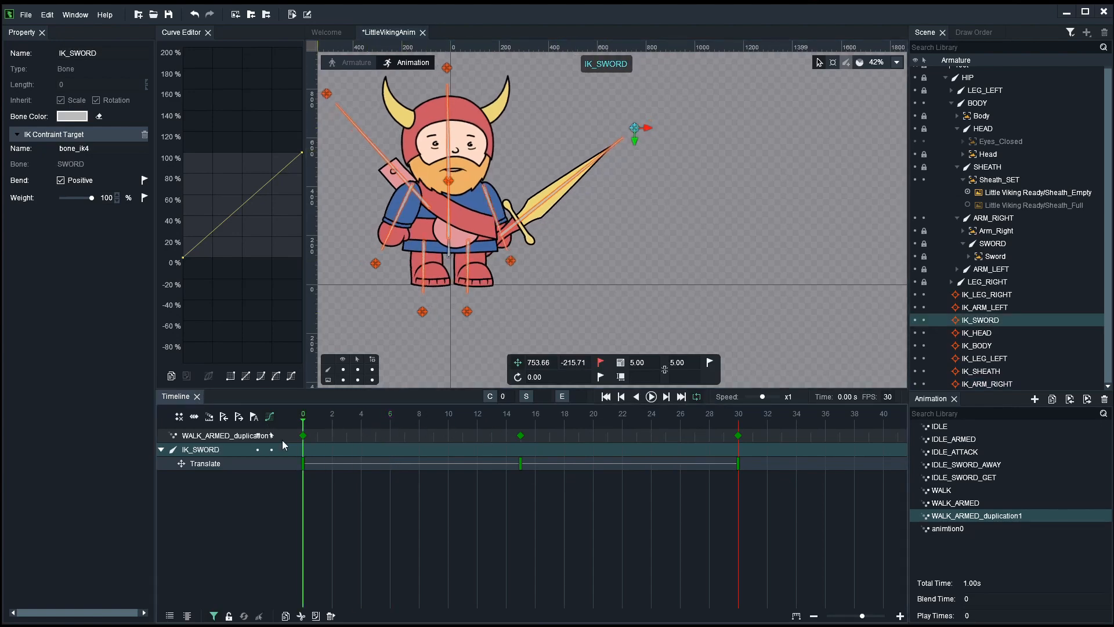
right_click(302, 465)
click(338, 499)
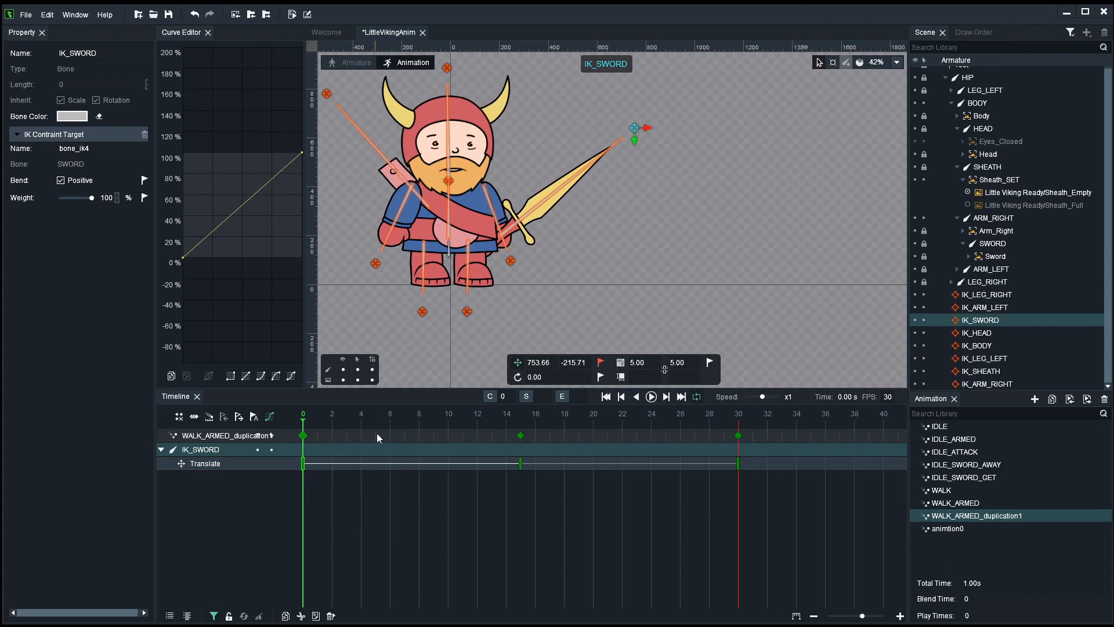
click(389, 416)
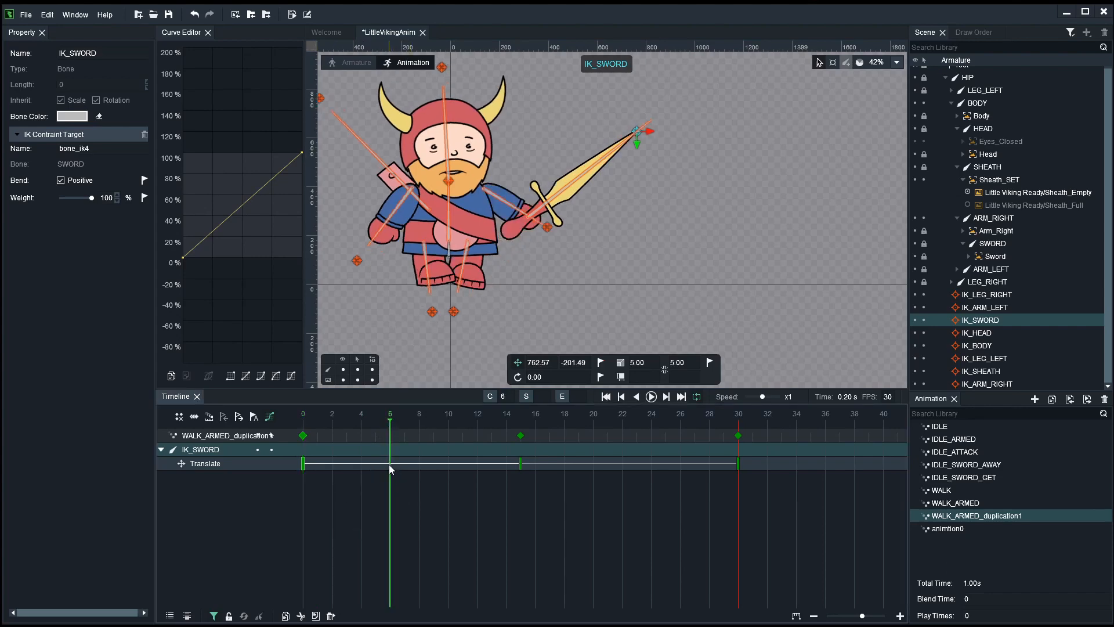
right_click(389, 464)
click(413, 497)
click(652, 416)
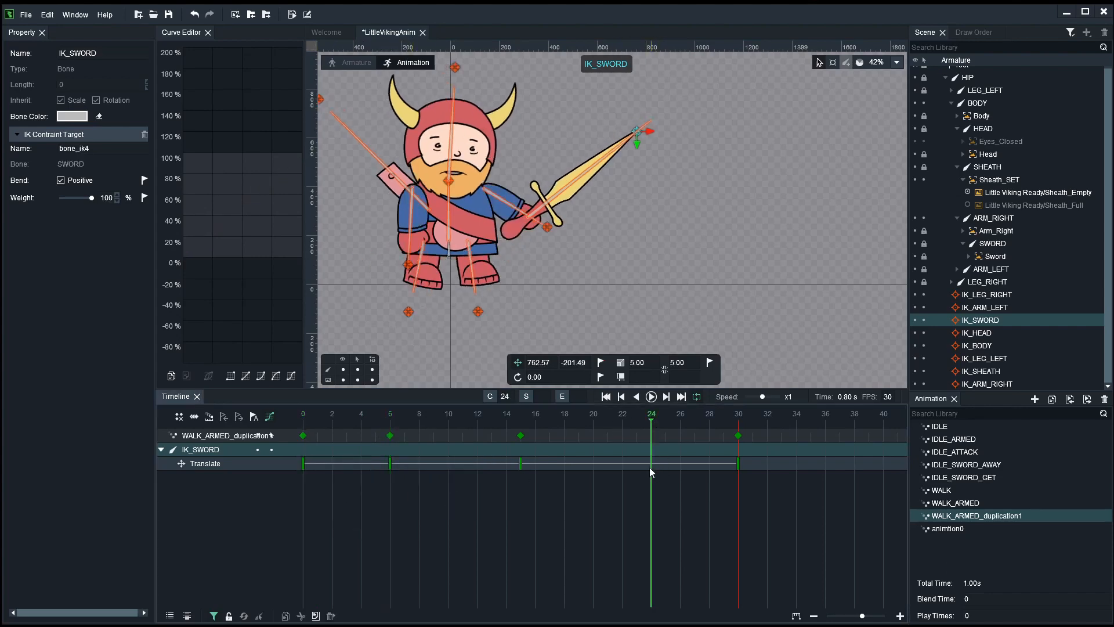
right_click(650, 462)
click(674, 494)
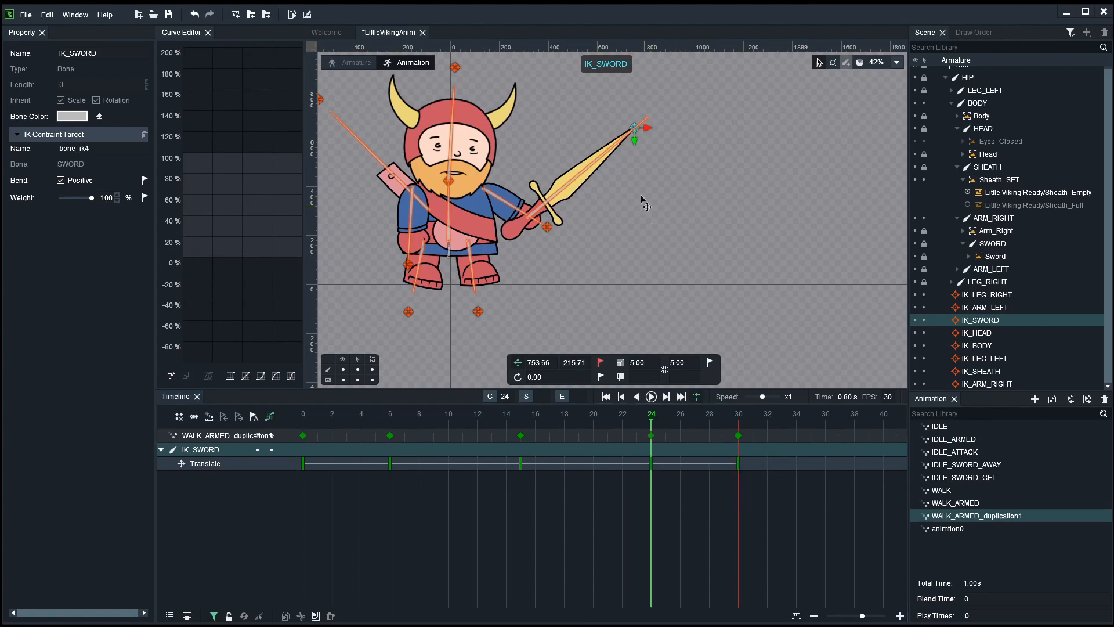
Step: Rekey IK_SWORD at about 1058, -121 on frame 6 and at about 1024, -83 on frame 24
click(455, 423)
drag(659, 168, 732, 191)
drag(448, 418, 390, 429)
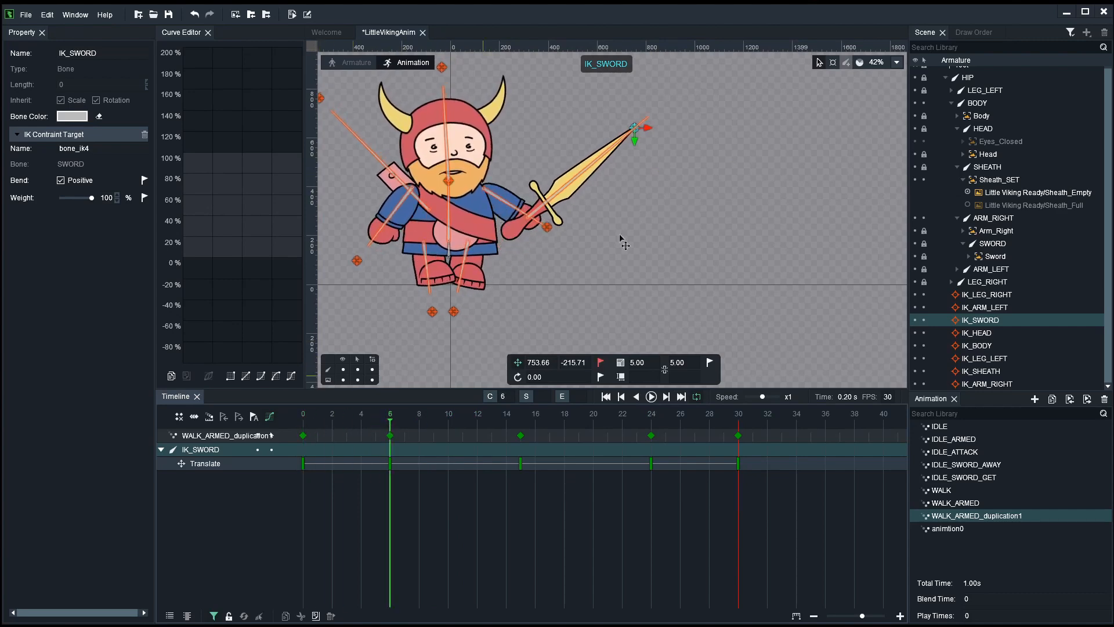
drag(645, 174, 717, 195)
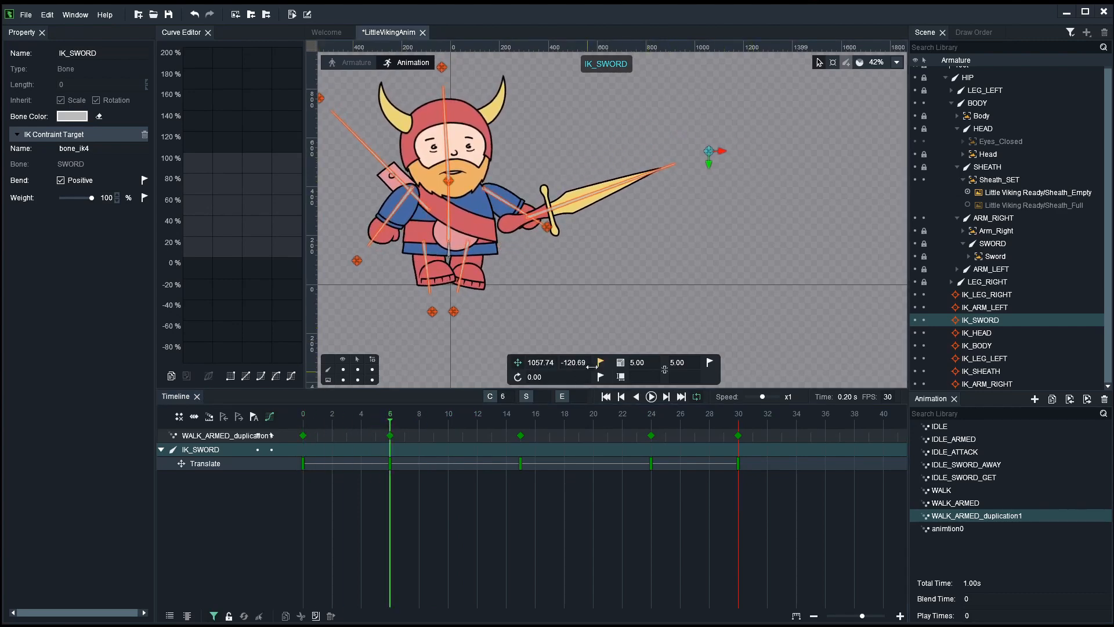
drag(474, 452, 646, 419)
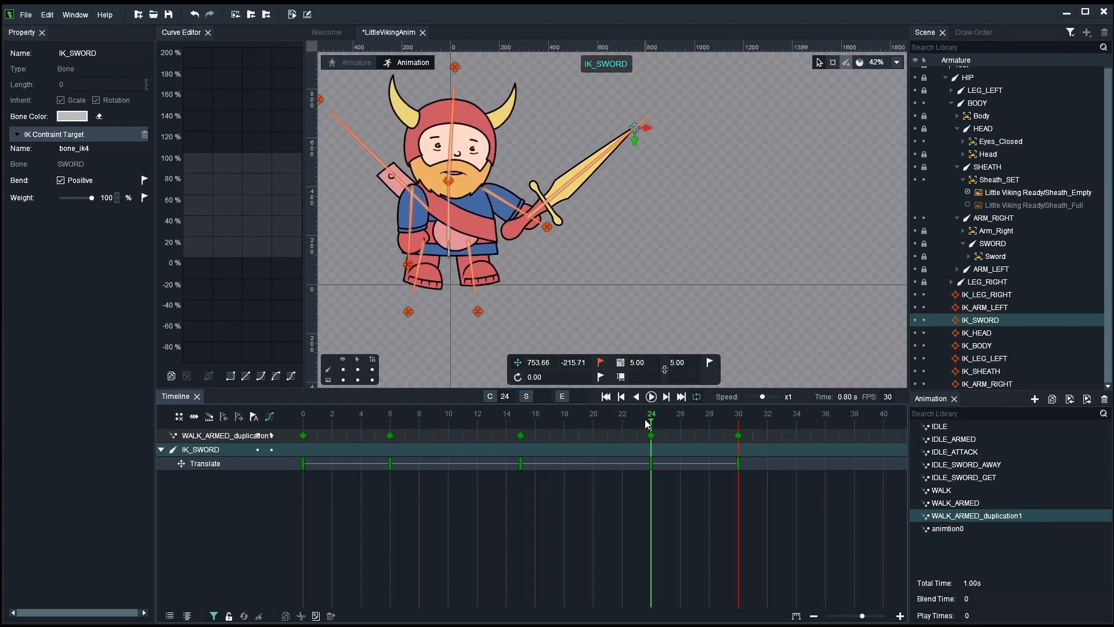
drag(689, 192, 755, 224)
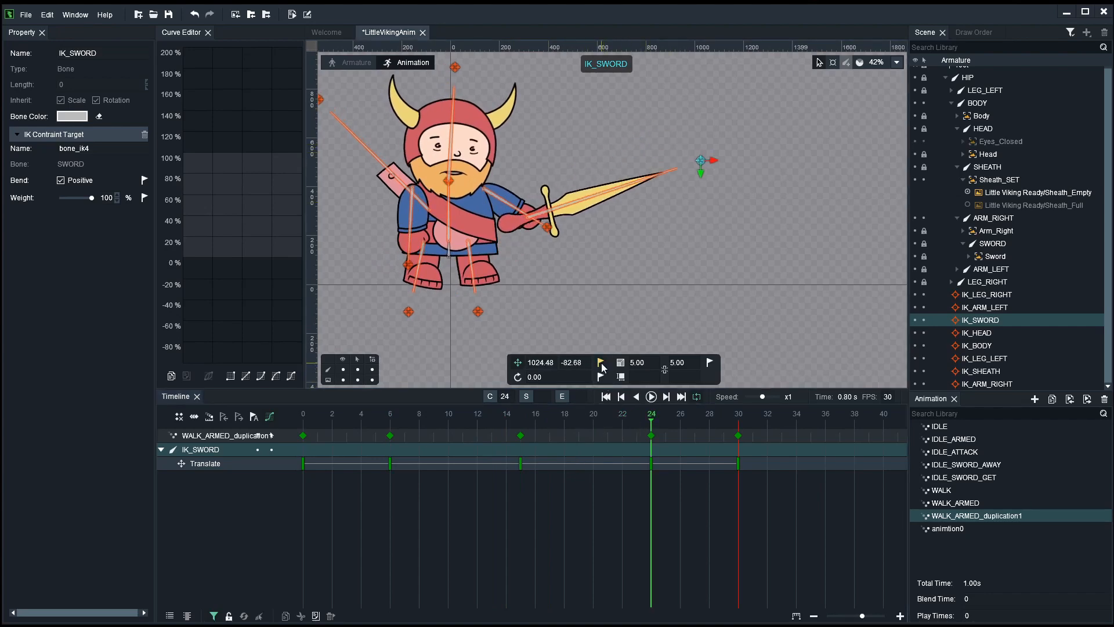
Step: Play the armed walk with the bones hidden to check the arm and sword motion
scroll(656, 256, down, 2)
click(709, 266)
key(Return)
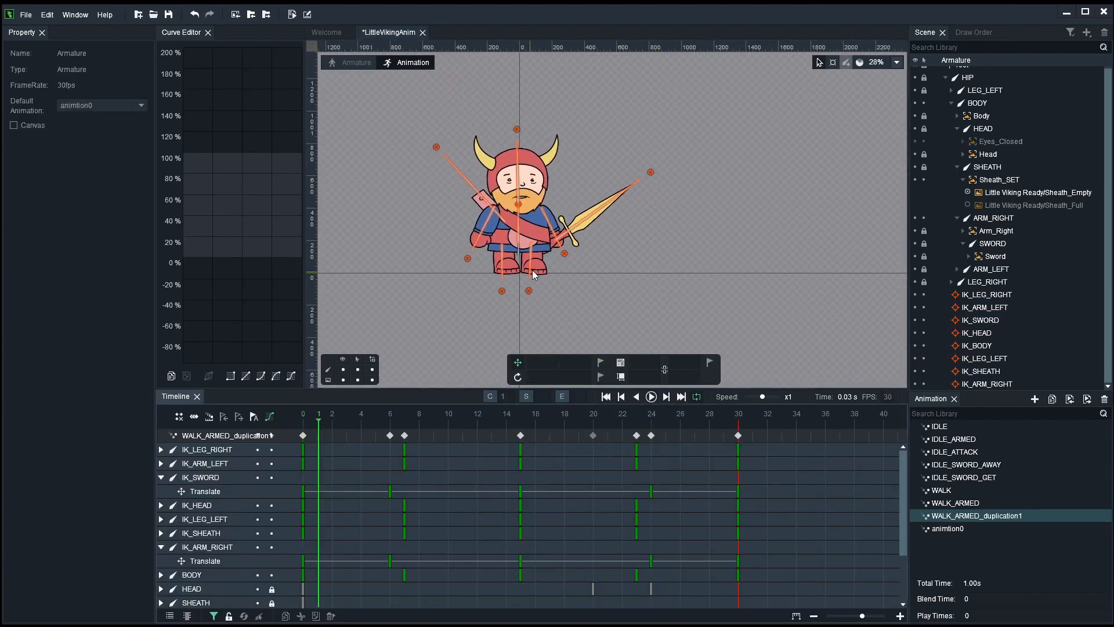
click(342, 370)
scroll(468, 284, down, 2)
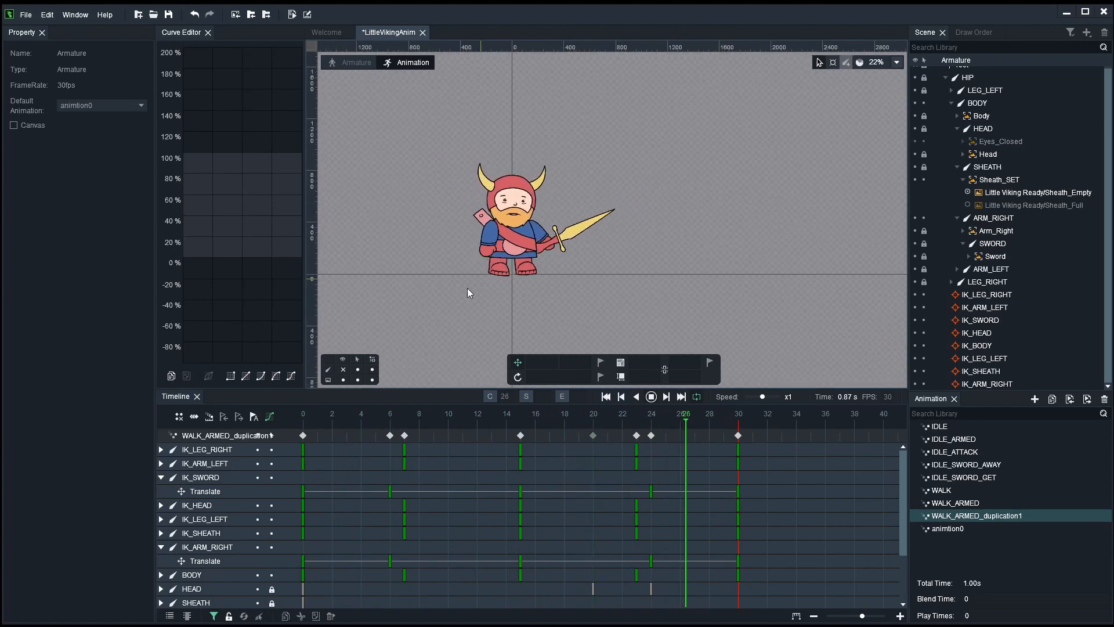
drag(467, 287, 571, 297)
scroll(570, 297, up, 3)
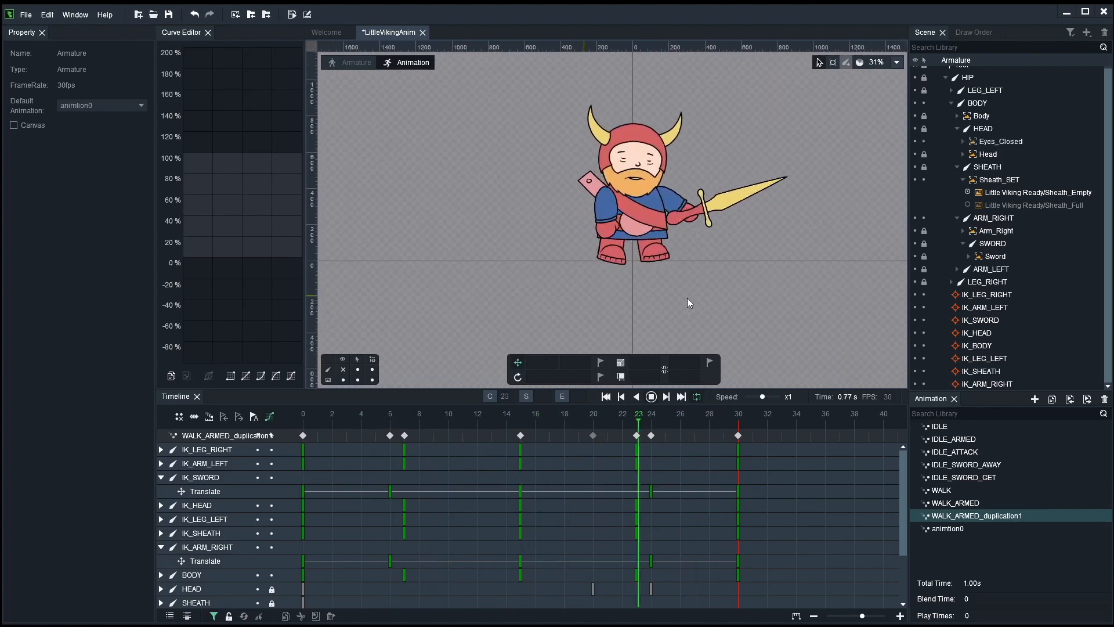
drag(696, 297, 599, 300)
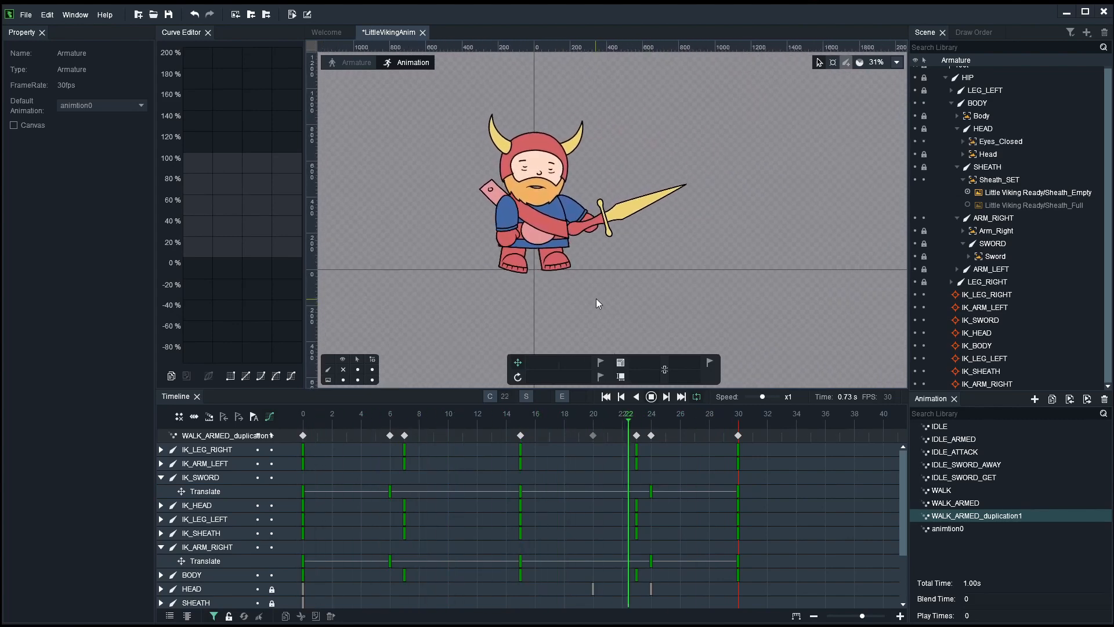
Step: Show the bones again and rekey IK_HEAD at about 141, -466 on frame 7
click(344, 370)
click(536, 110)
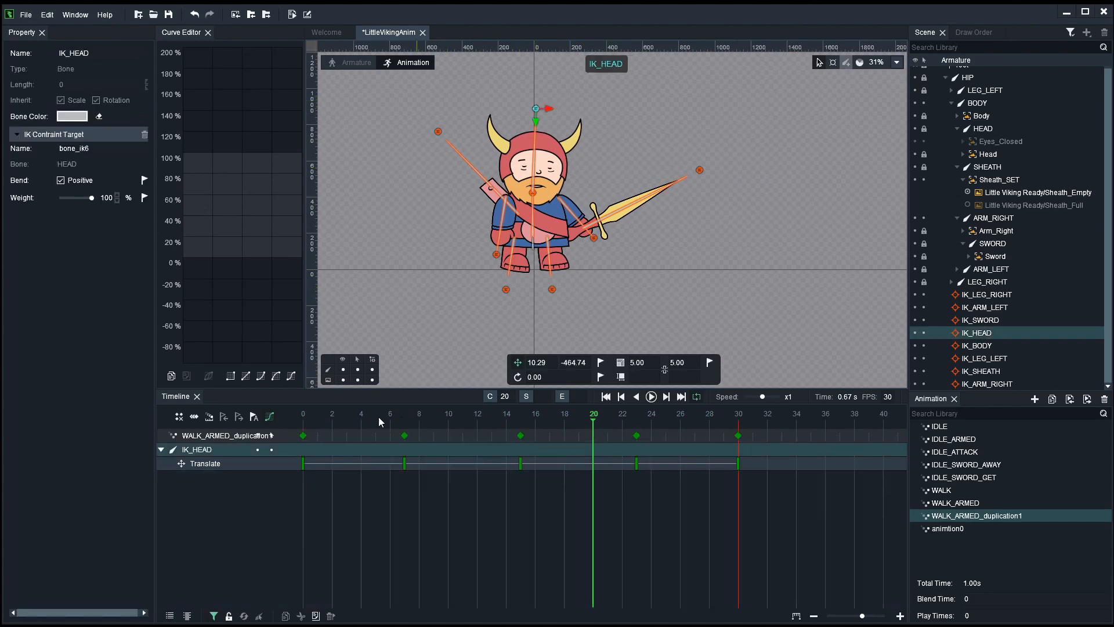
drag(379, 417, 407, 418)
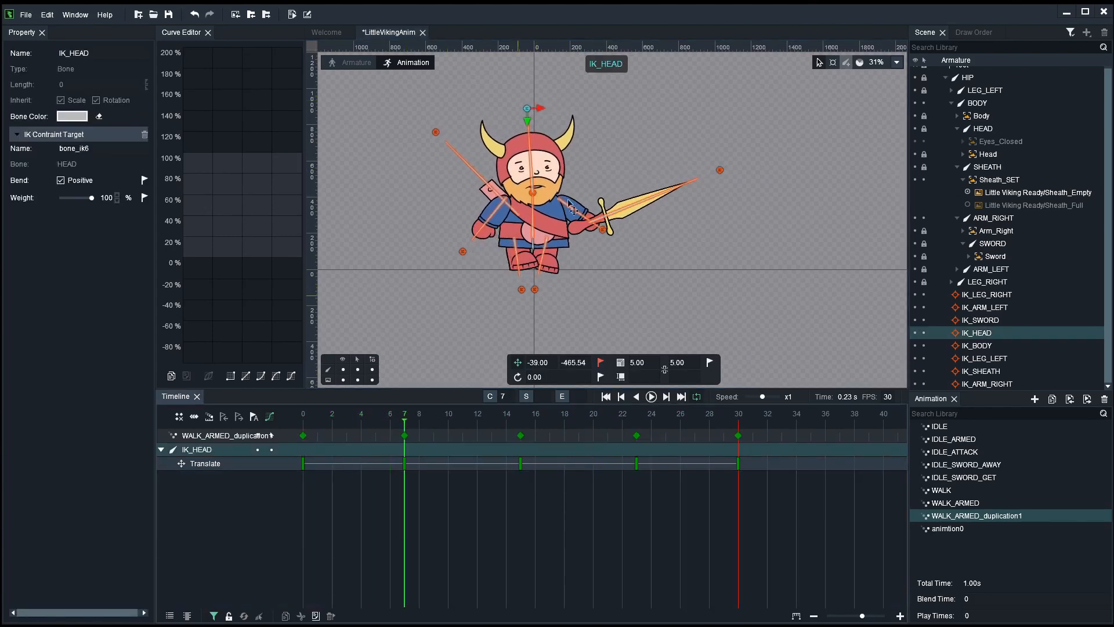
drag(567, 116, 596, 120)
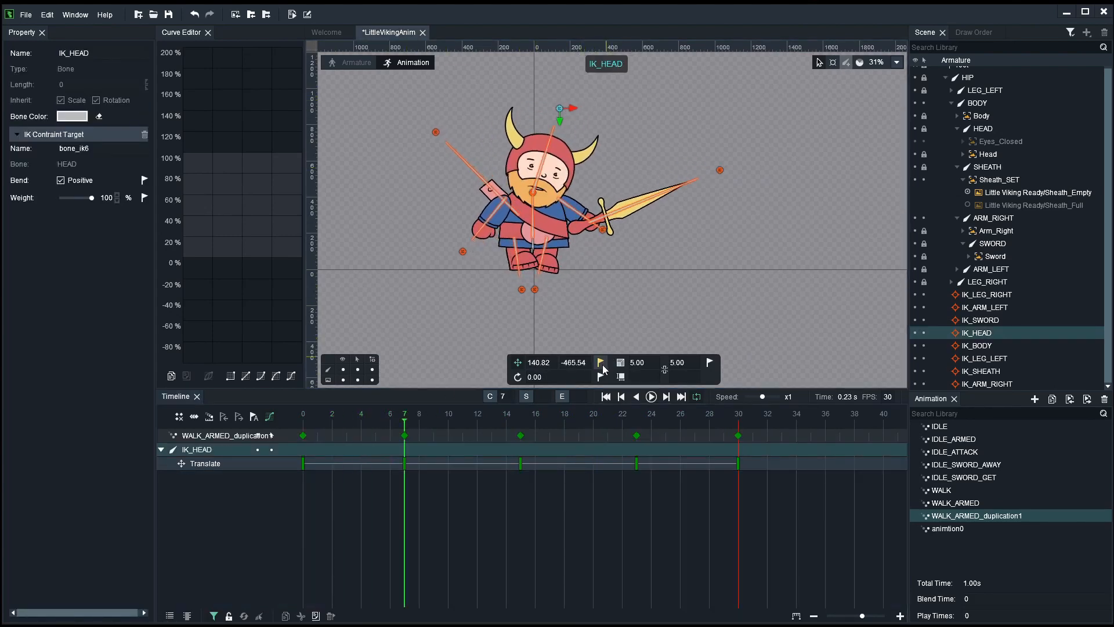
Step: Rekey IK_HEAD at about 128, -466 on frame 23 and preview the walk
drag(520, 418, 635, 419)
drag(618, 128, 636, 130)
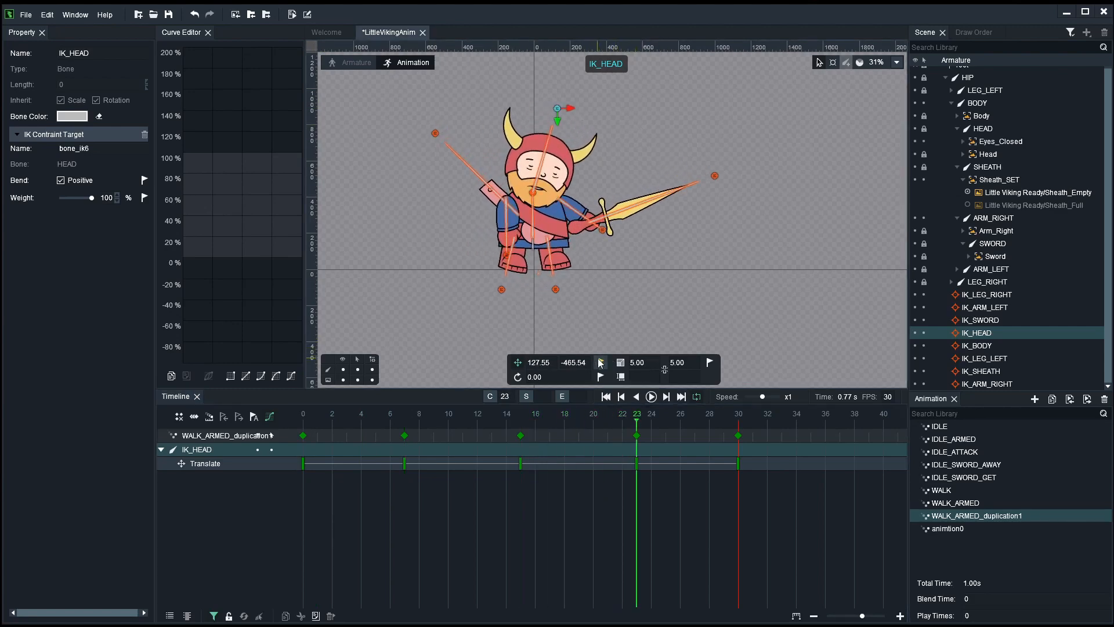
key(space)
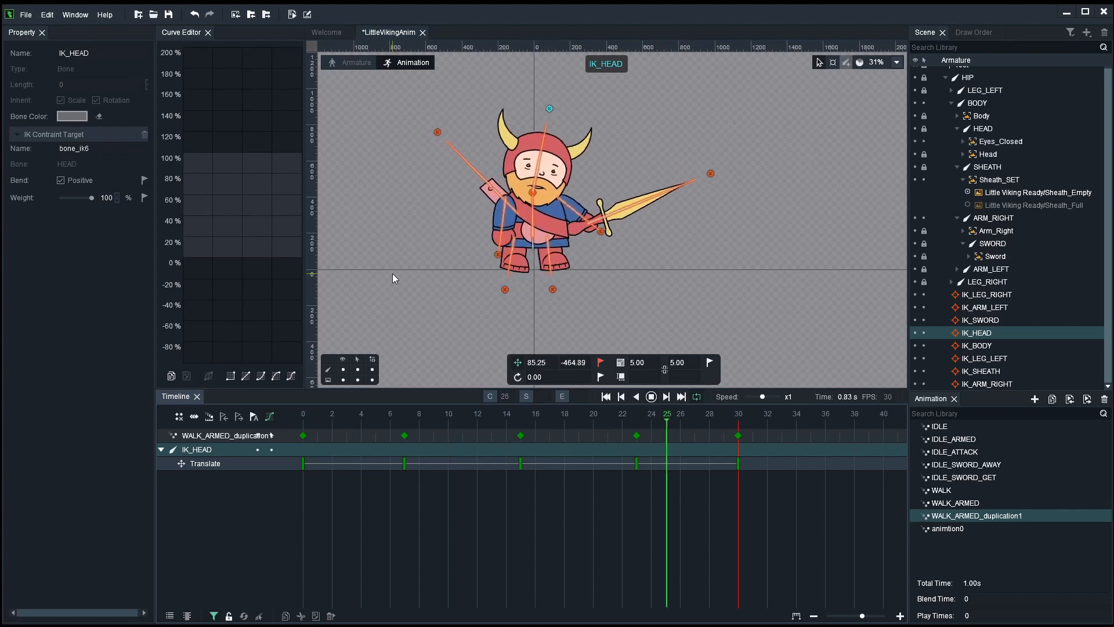
Step: Rekey IK_ARM_LEFT at about -538, 219 on frame 7 and at about -547, 245 on frame 23
click(492, 255)
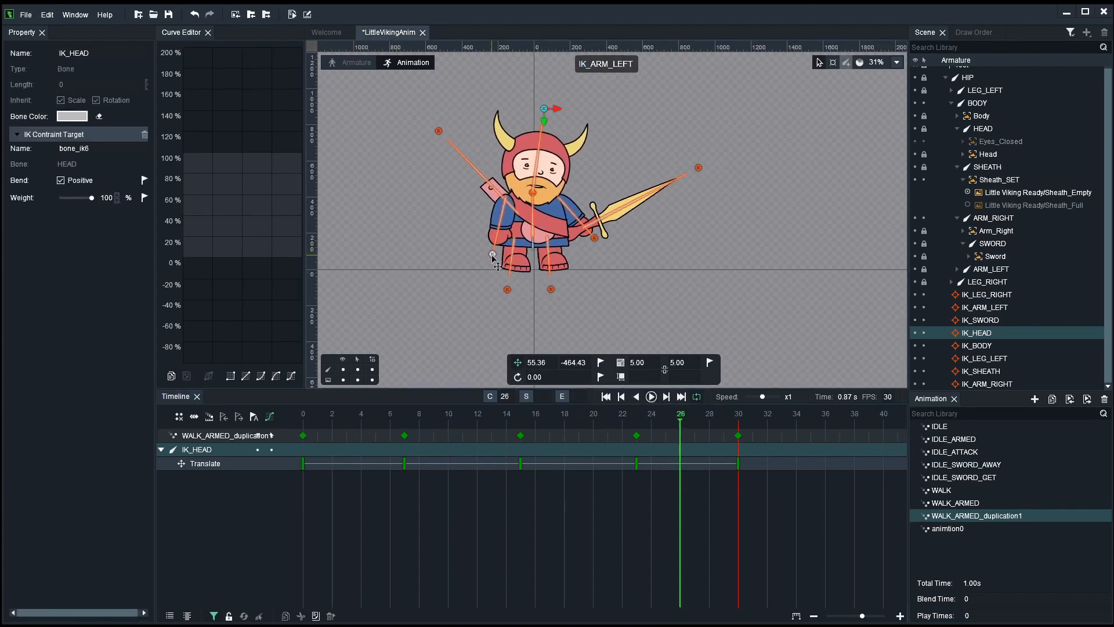
mouse_move(390, 418)
mouse_down()
mouse_move(335, 420)
mouse_move(405, 423)
mouse_up()
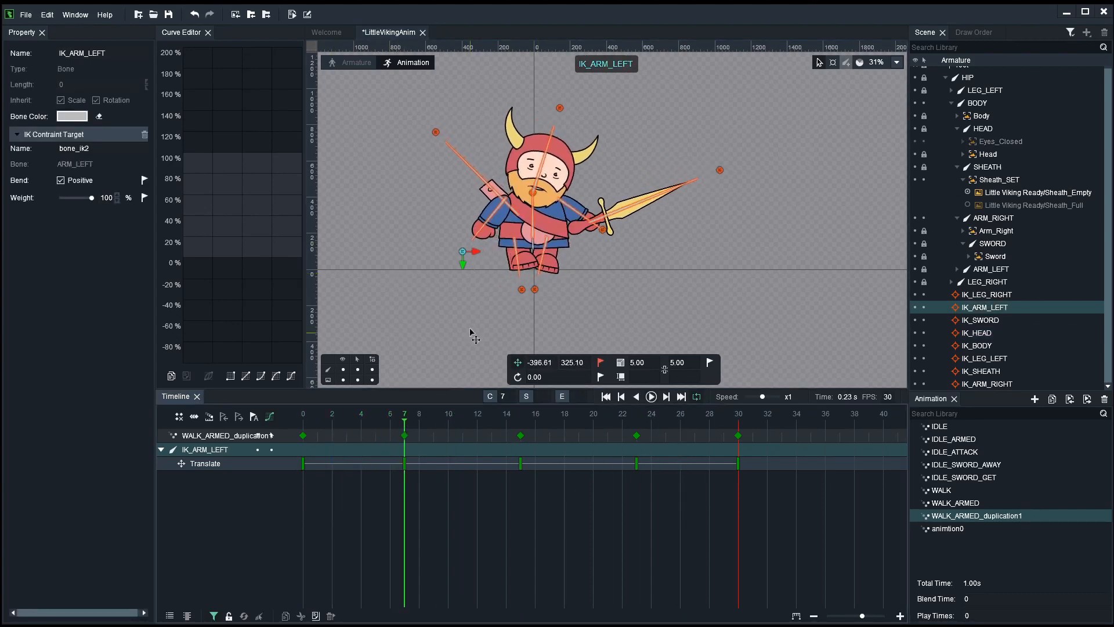
drag(468, 327, 453, 314)
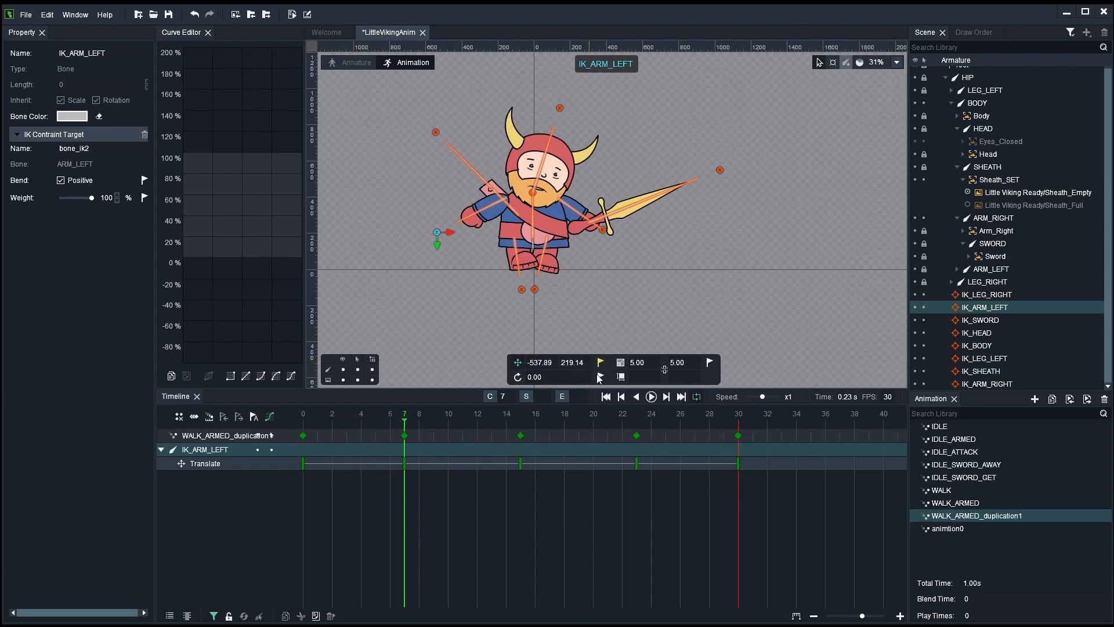
click(521, 424)
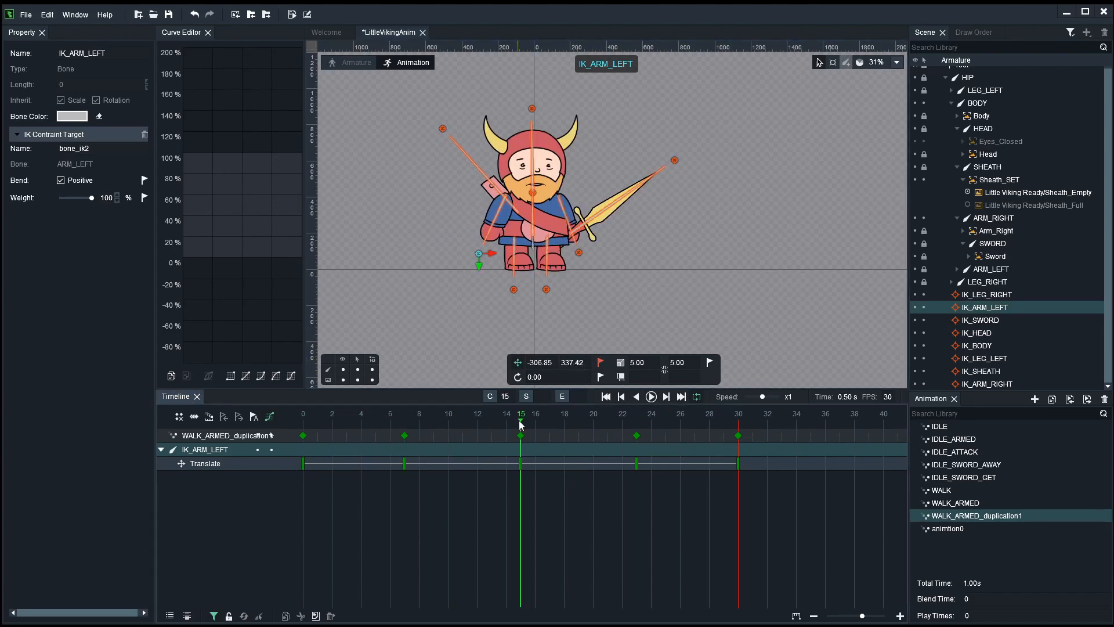
click(636, 418)
drag(472, 326, 430, 310)
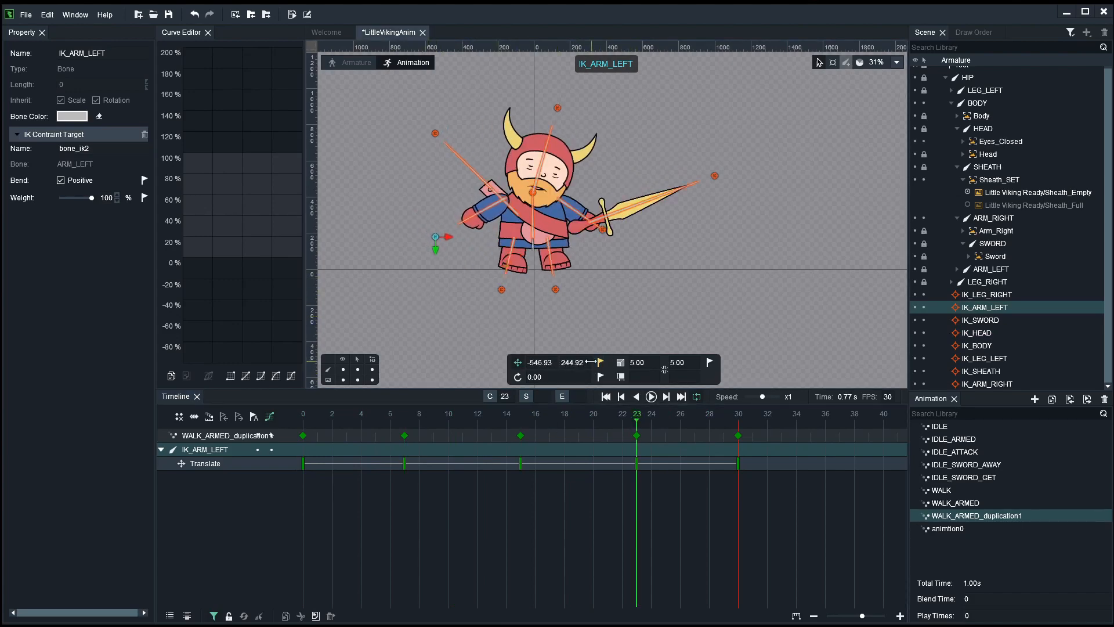
Step: Play the walk with the bones hidden to check the left arm swing, and show the bones again
click(605, 333)
key(space)
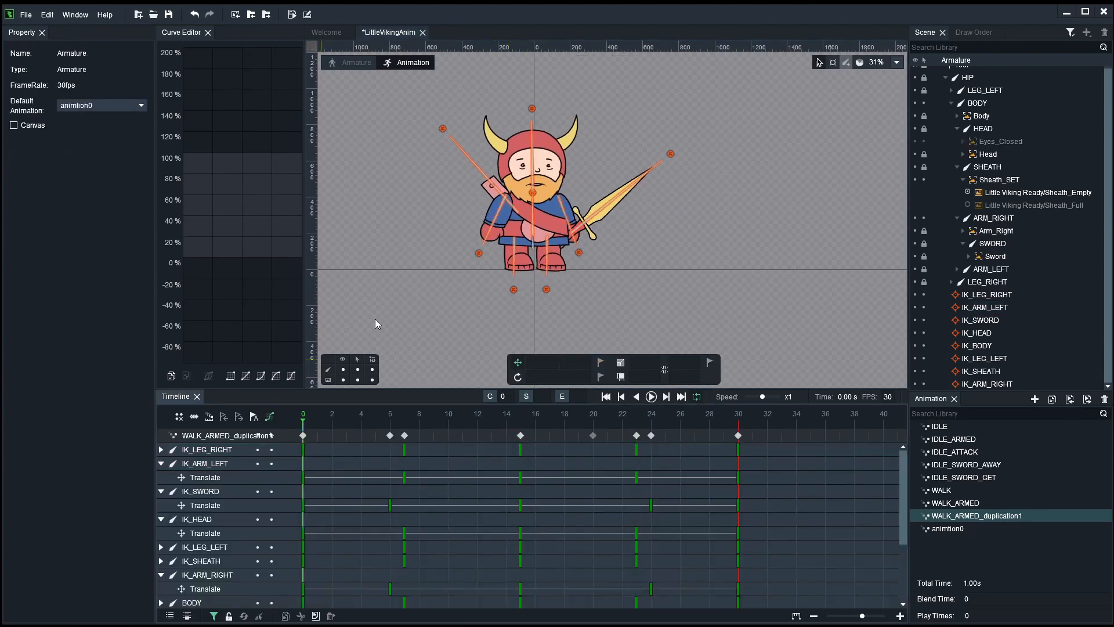
click(346, 371)
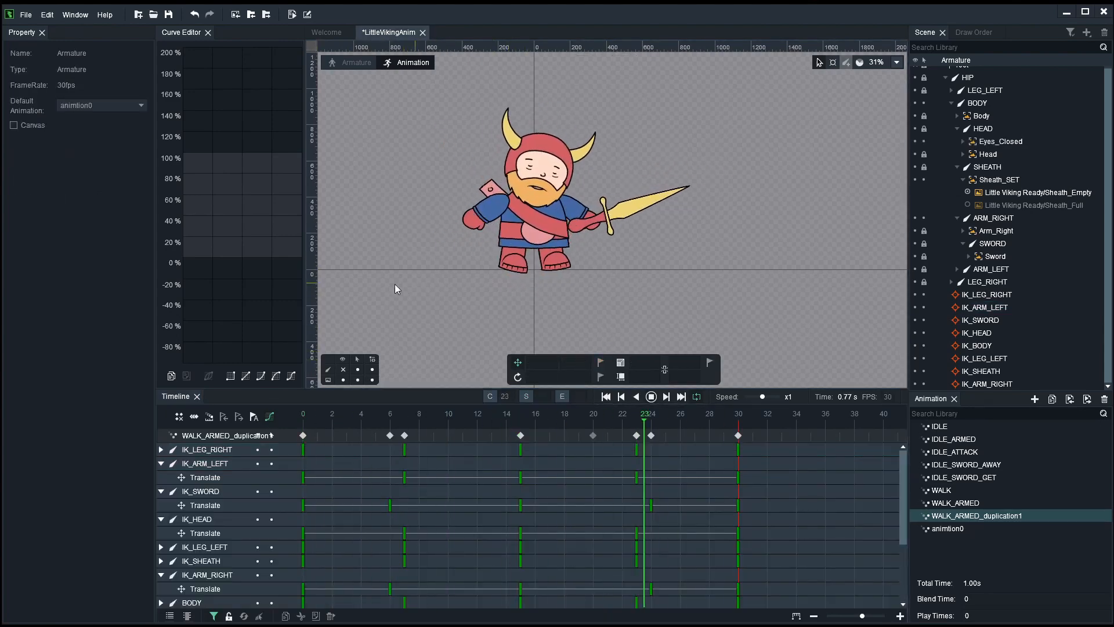
drag(405, 308, 543, 314)
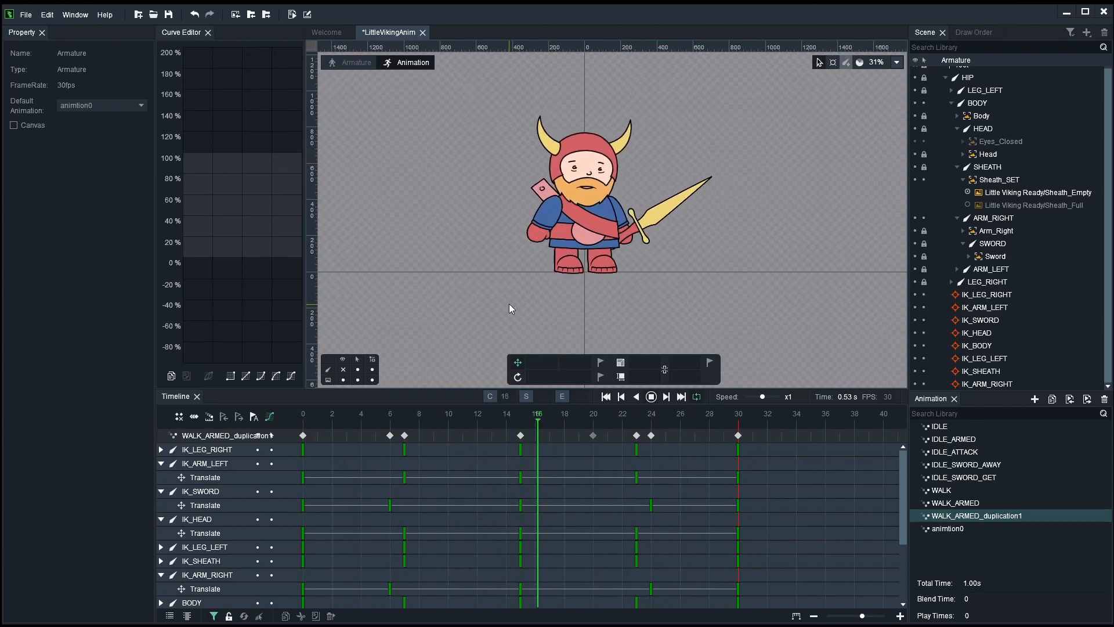
key(space)
click(344, 371)
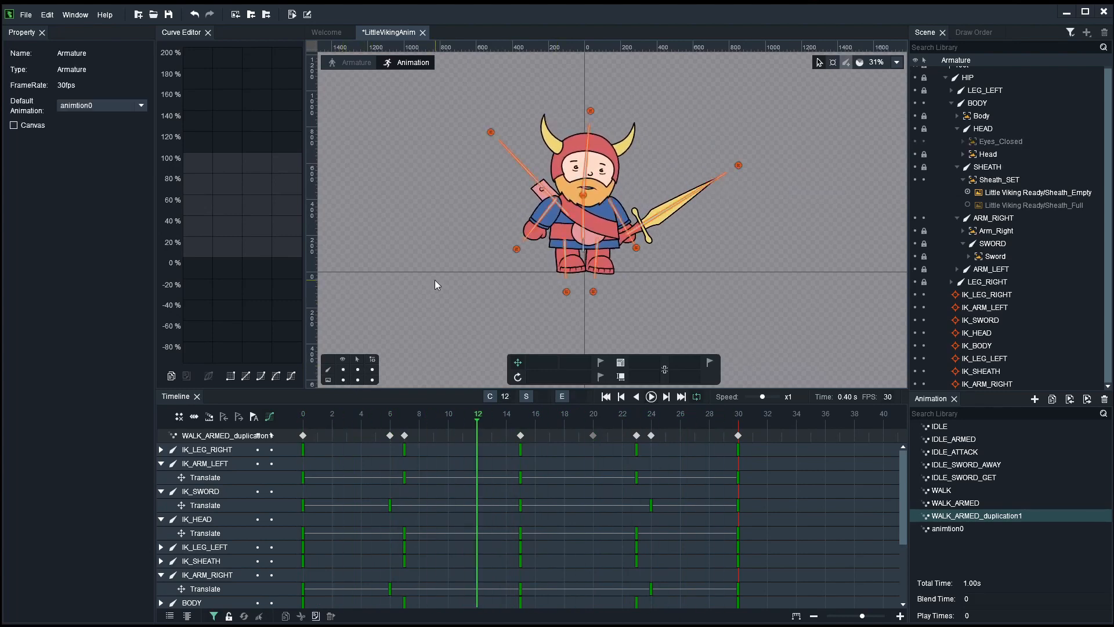
Step: Save the project and rename the animation WALK_ARMED_duplication1 as WALK_ATTACK
key(ctrl+s)
click(968, 503)
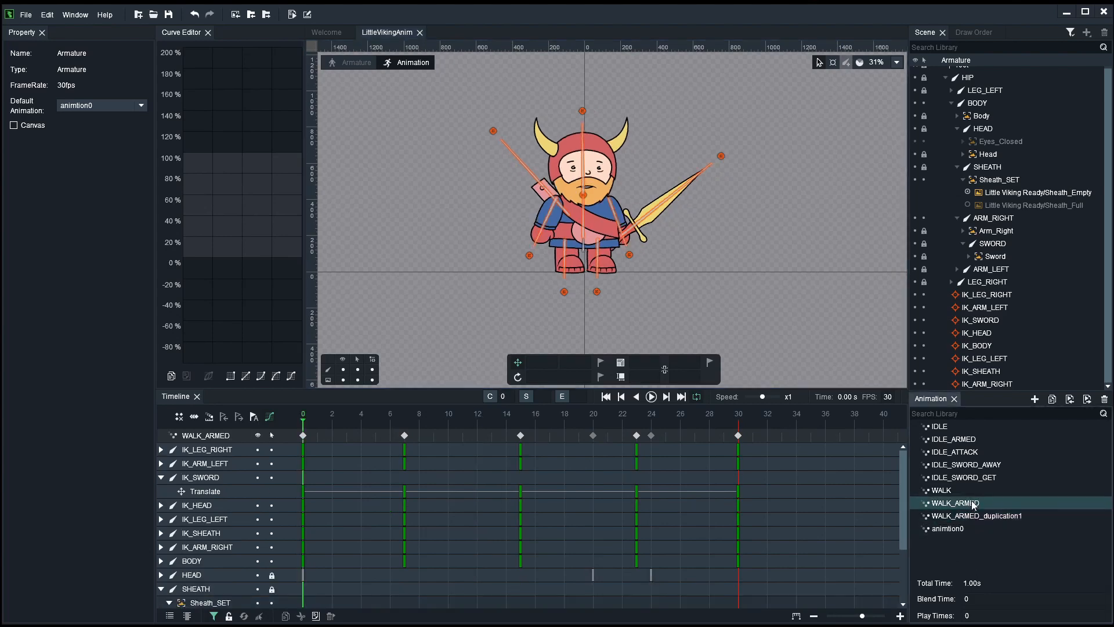
double_click(975, 515)
click(527, 311)
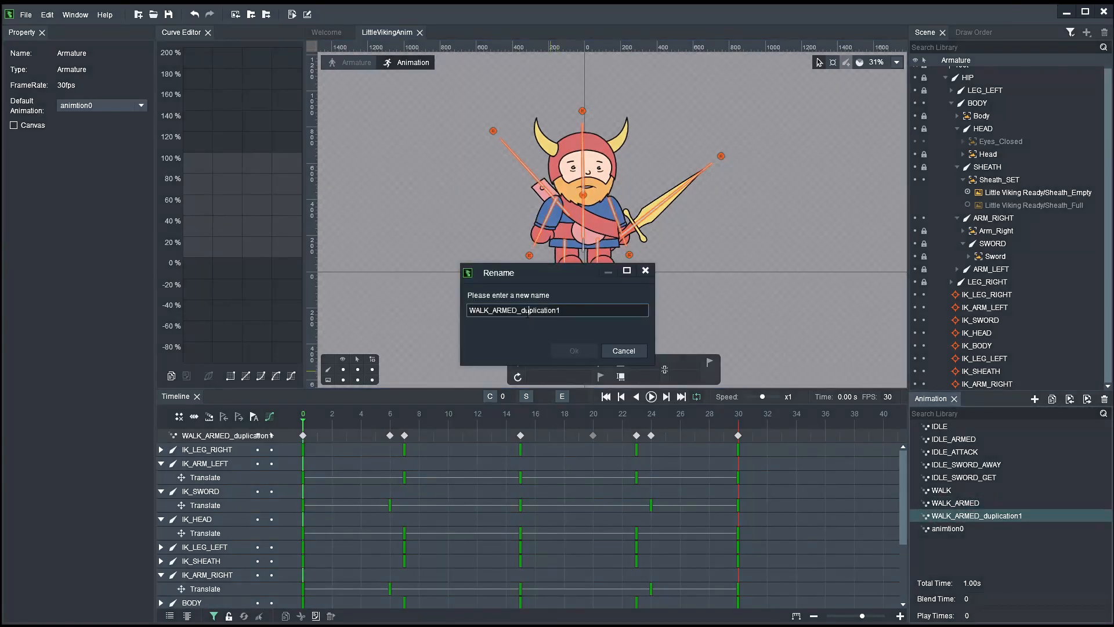
key(BackSpace)
text(TTACK)
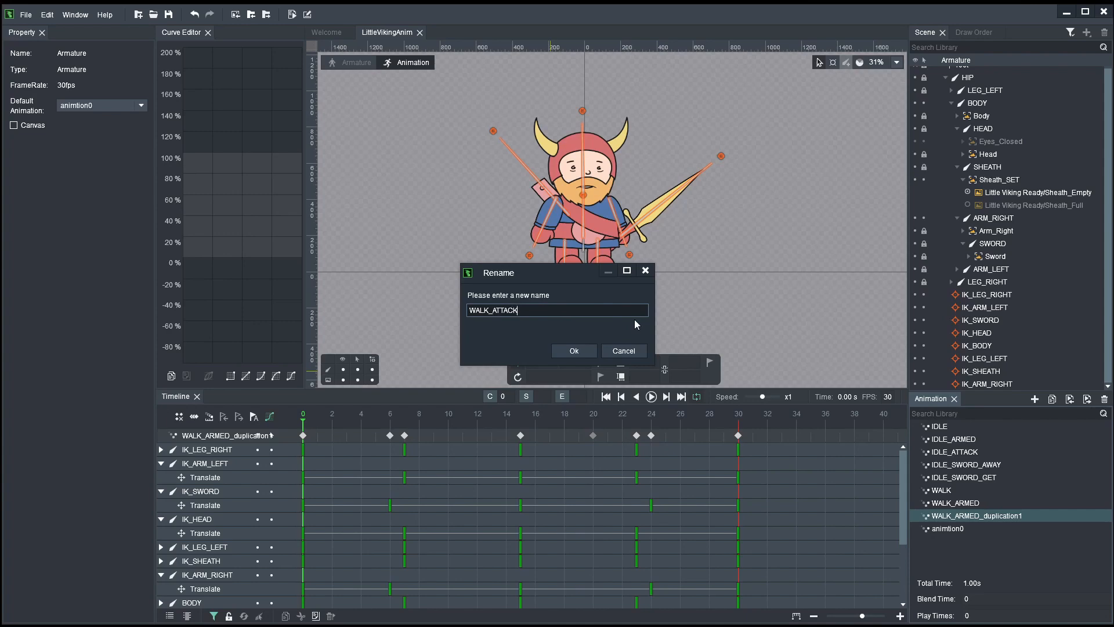
key(Return)
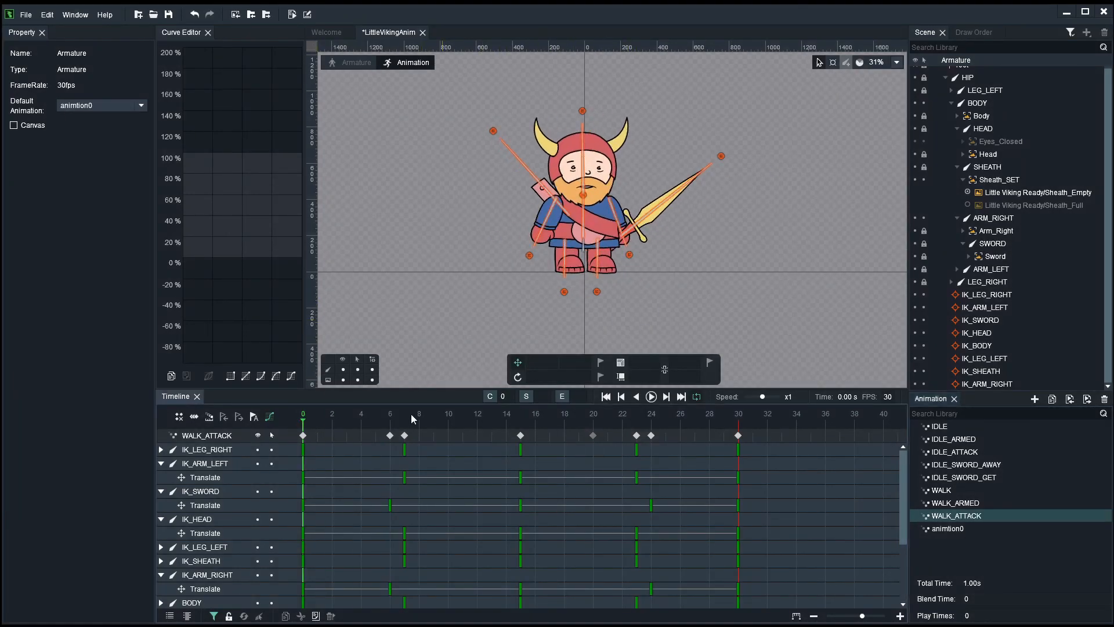
Step: Hide the bones and play IDLE, WALK, IDLE again, IDLE_SWORD_GET, WALK_ARMED and WALK_ATTACK to review how they follow each other
click(343, 369)
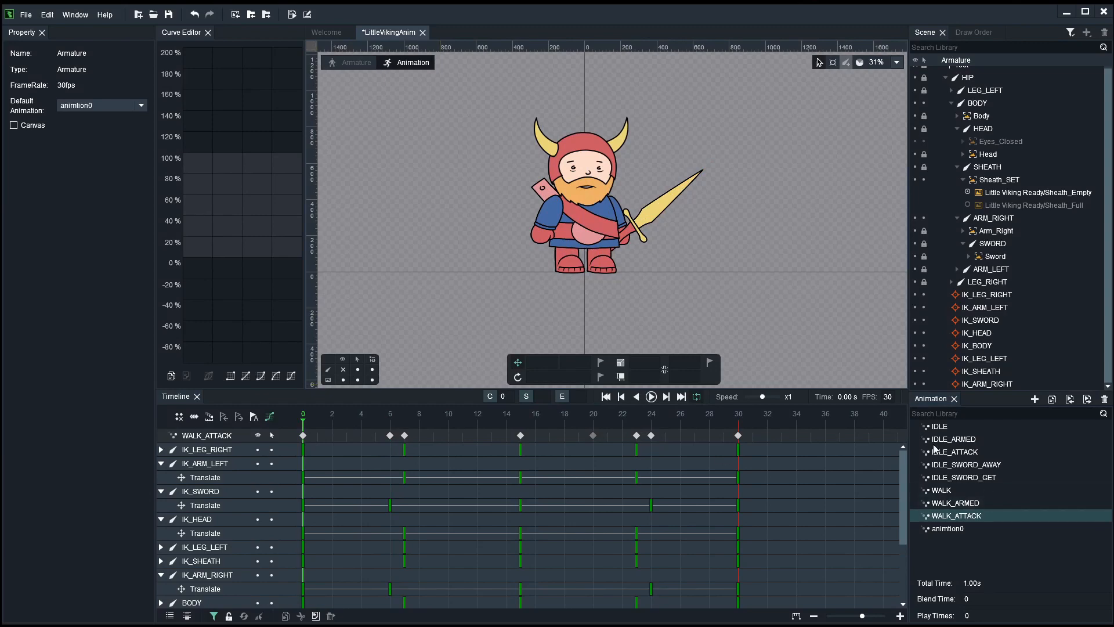
double_click(941, 427)
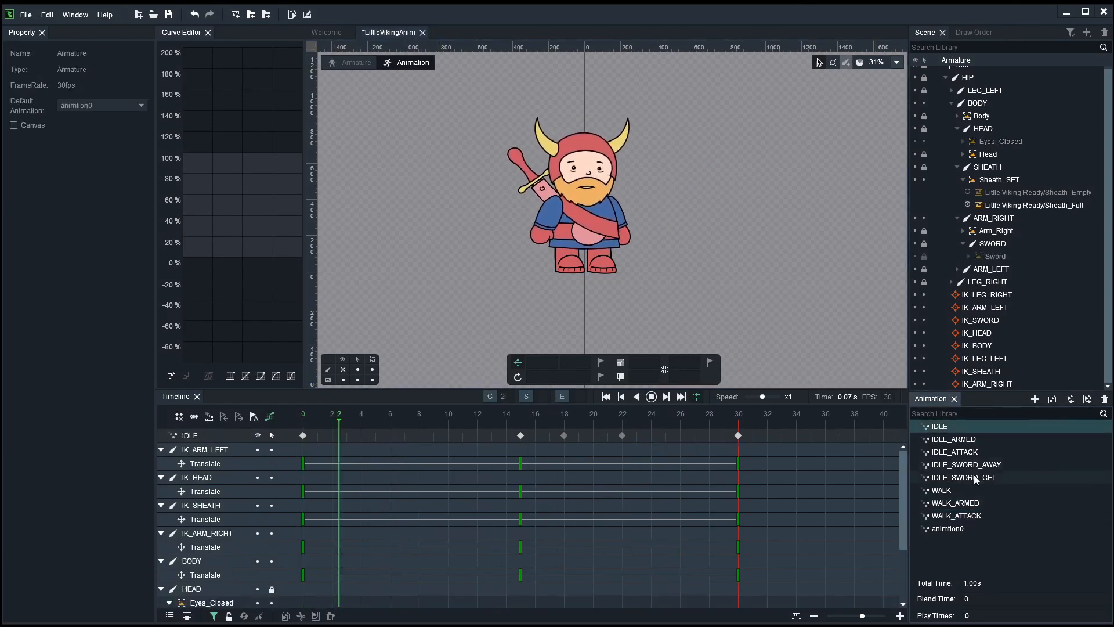
double_click(948, 489)
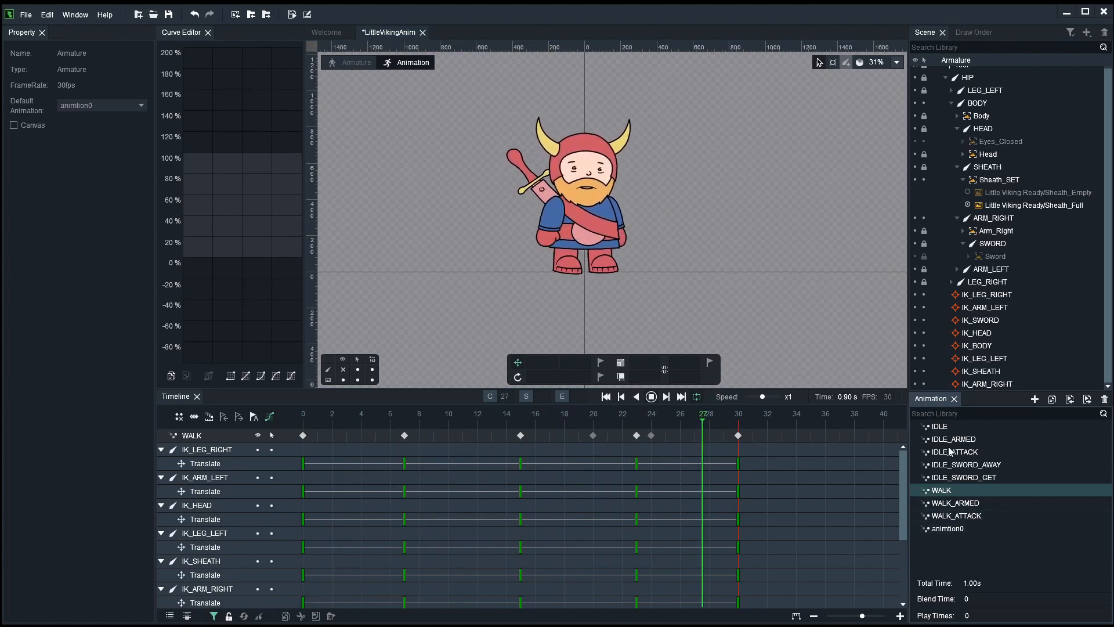
double_click(938, 426)
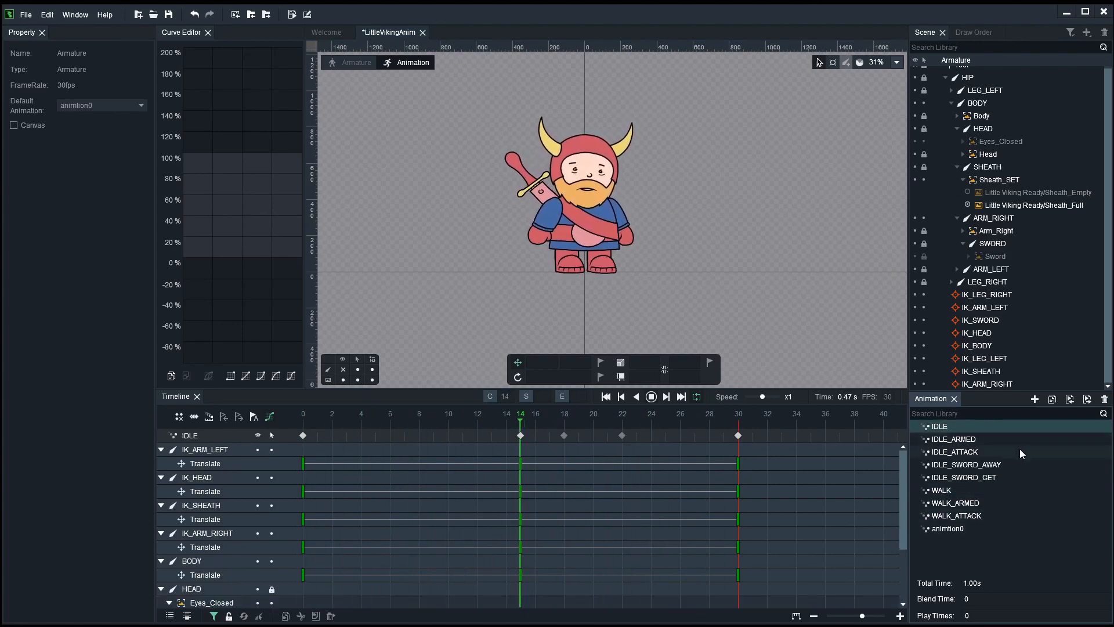
double_click(987, 477)
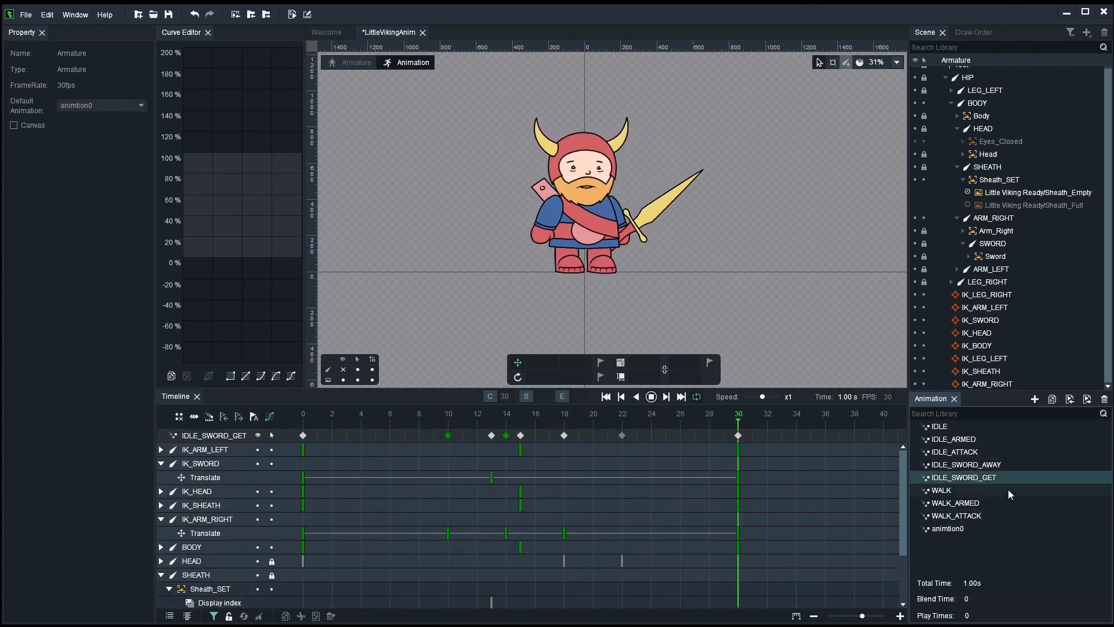
double_click(974, 504)
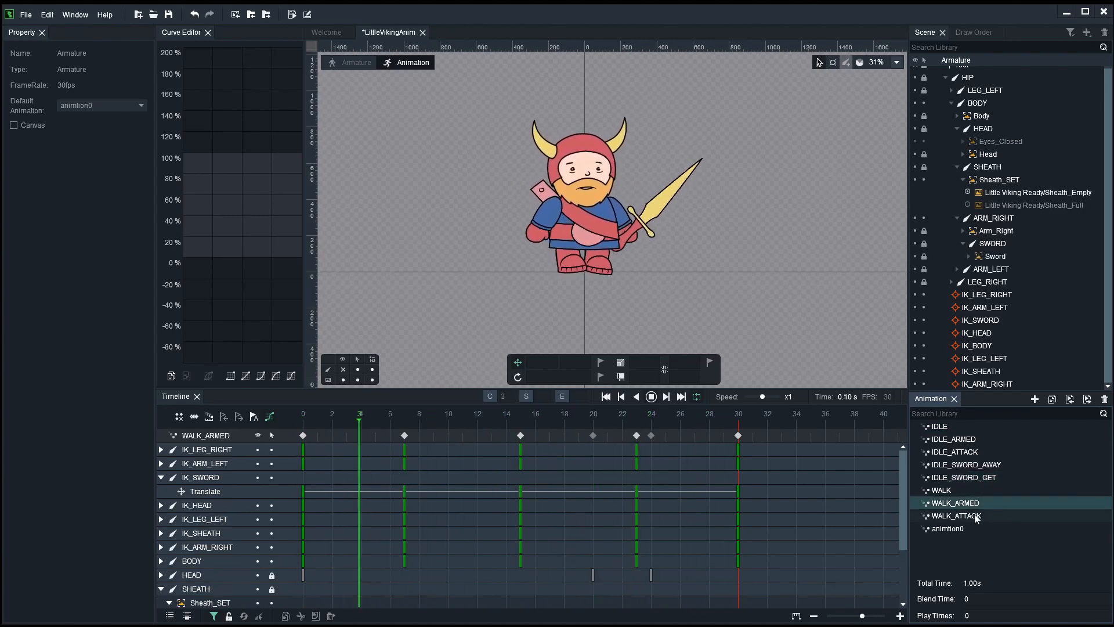
double_click(974, 517)
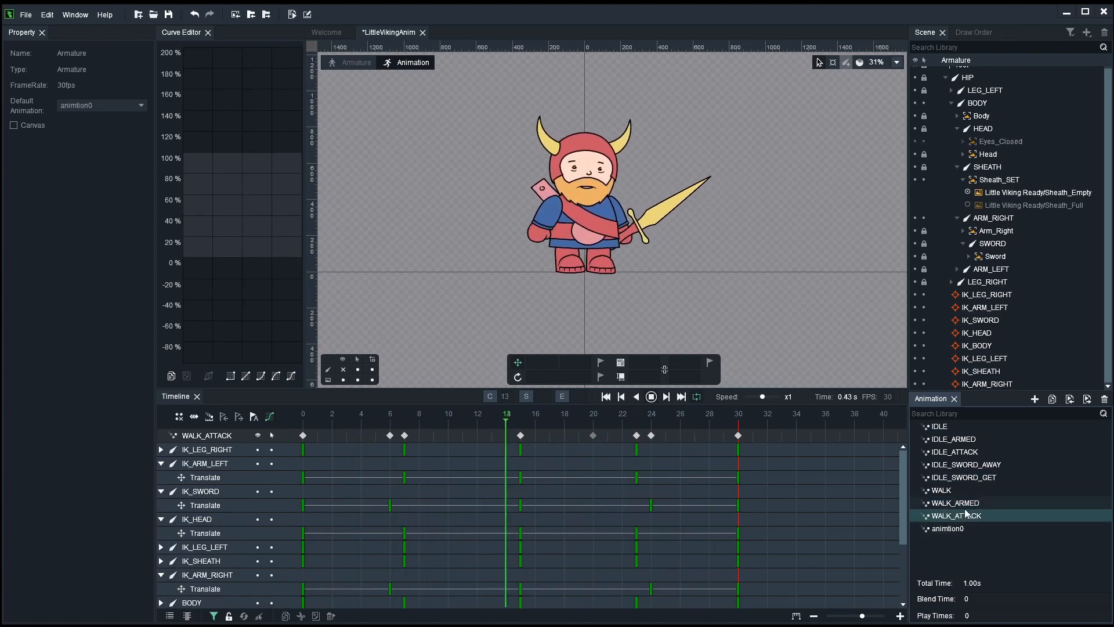
Step: Play IDLE_ATTACK, IDLE_ARMED, IDLE, IDLE_SWORD_AWAY and WALK to review them, and stop playback
double_click(963, 454)
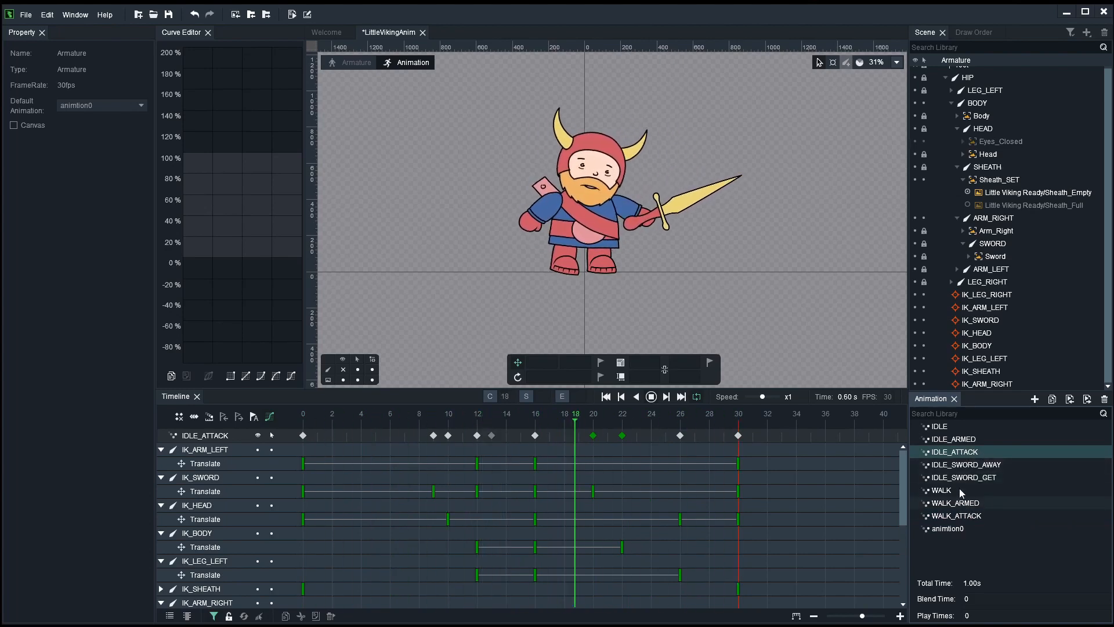
click(971, 441)
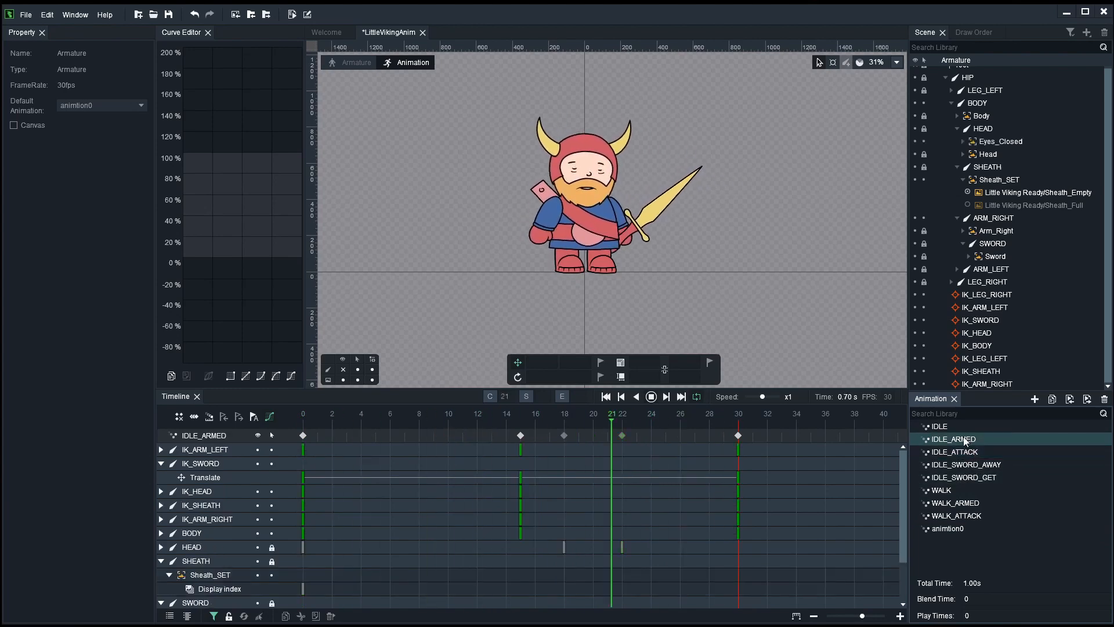
click(950, 424)
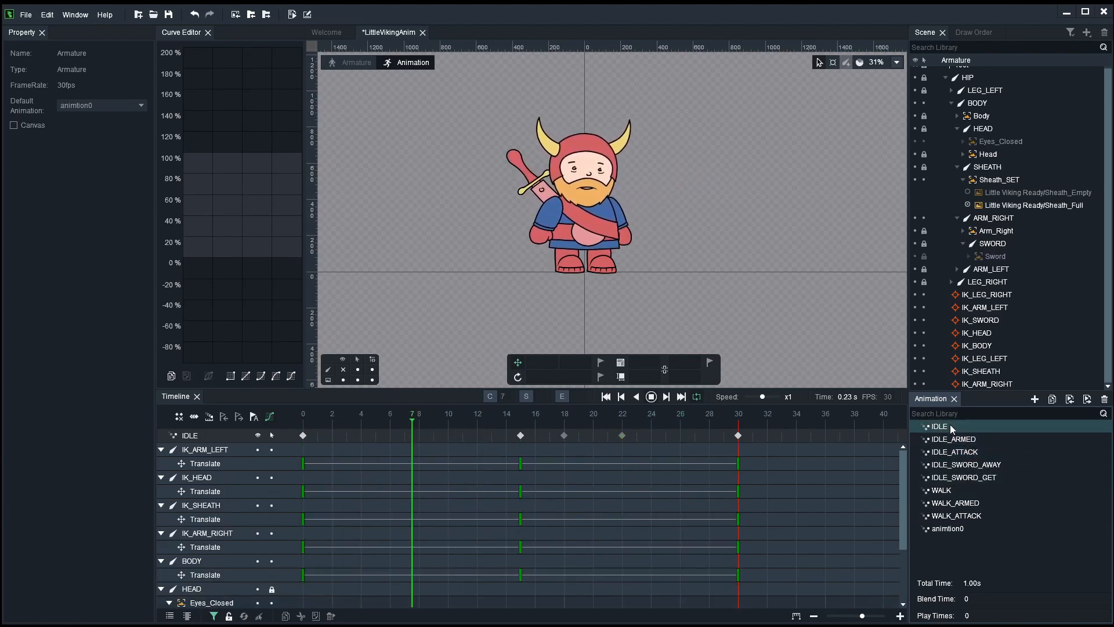
click(962, 444)
click(983, 465)
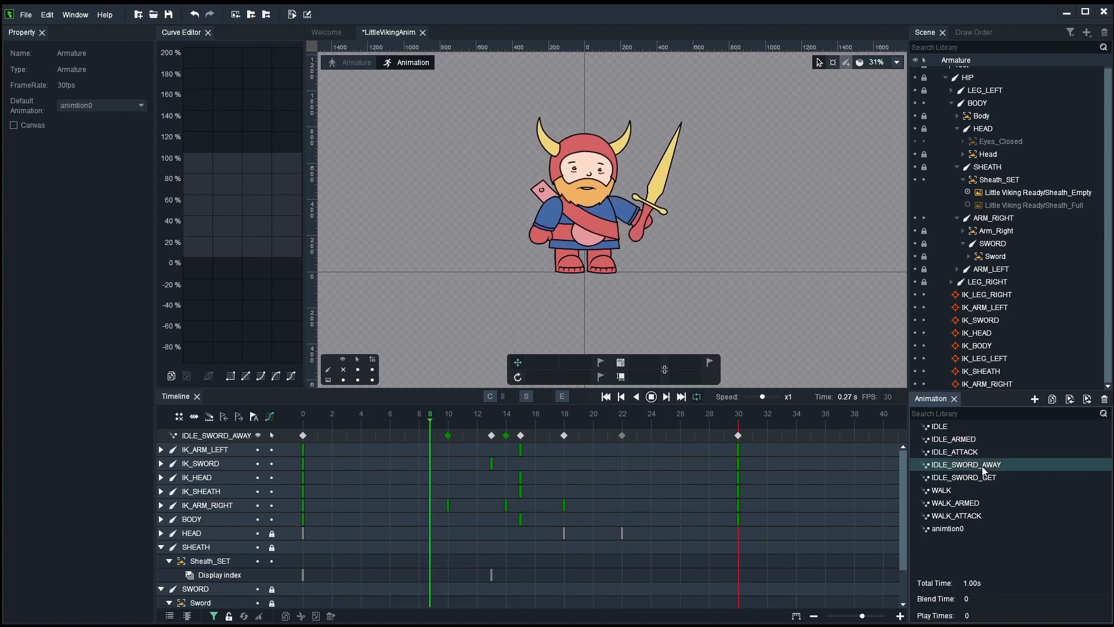
click(945, 489)
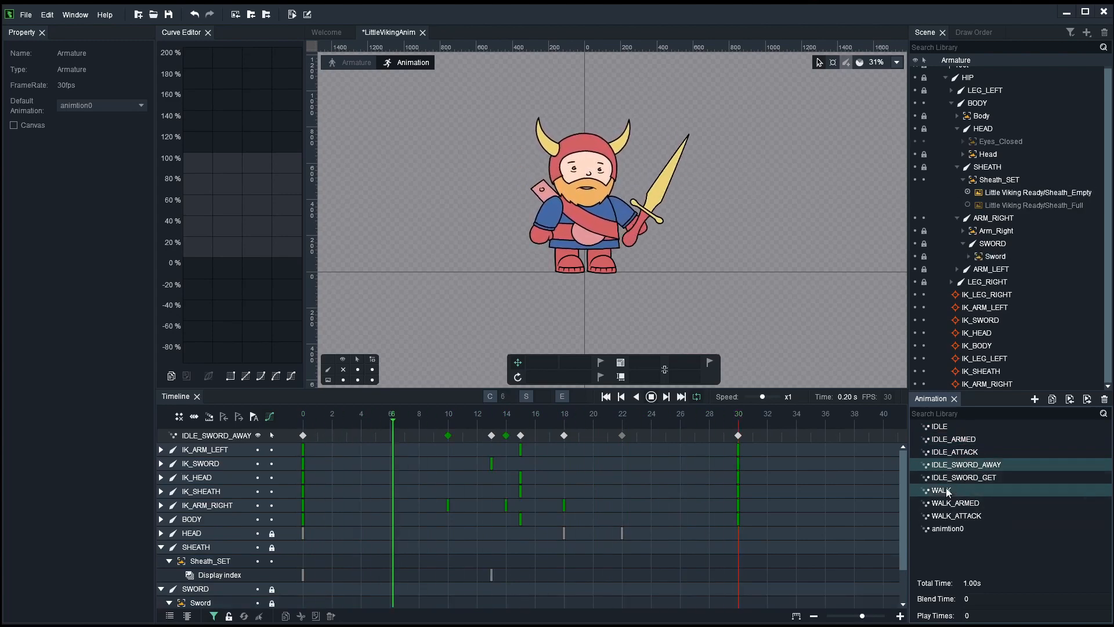
key(space)
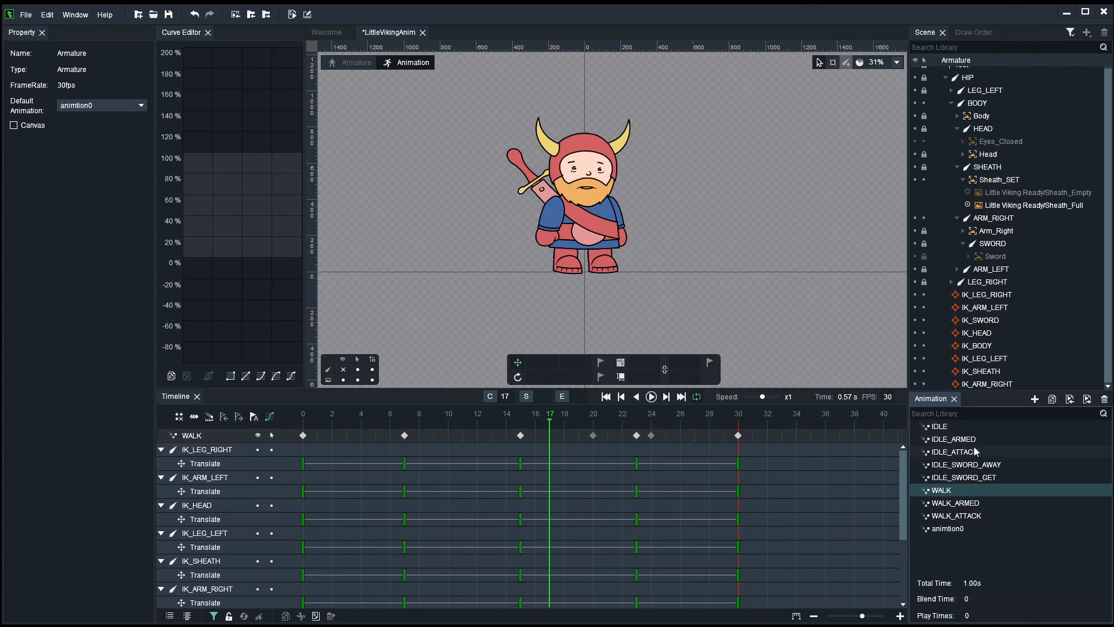
Step: Play IDLE_ARMED, IDLE_ATTACK and IDLE_ARMED again to examine the transition between the armed idle and the attack
click(957, 439)
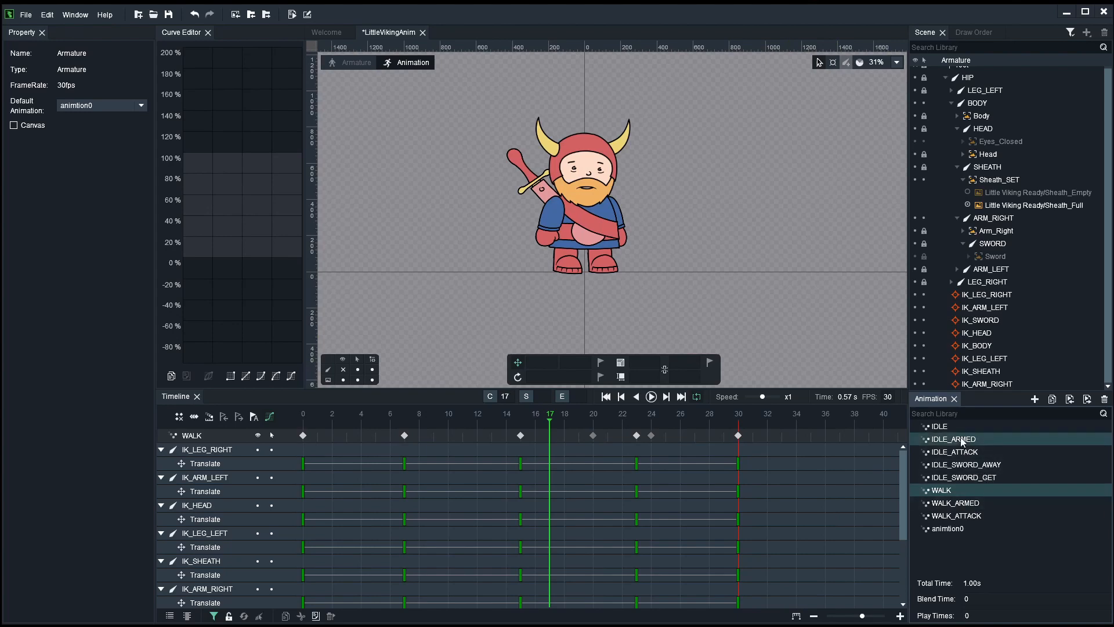
click(655, 396)
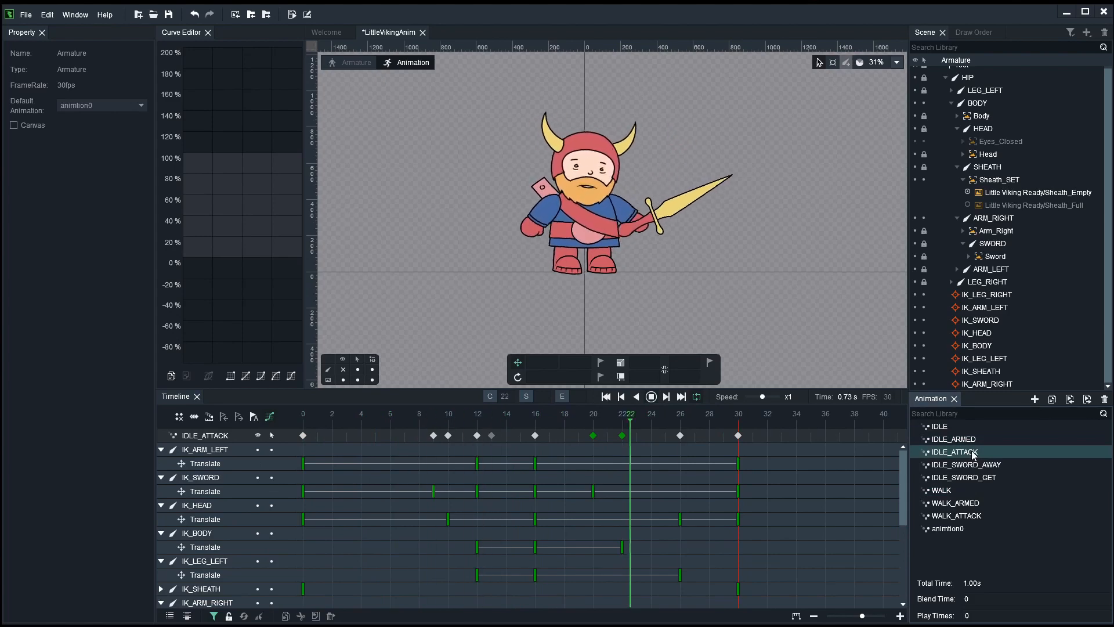
click(948, 440)
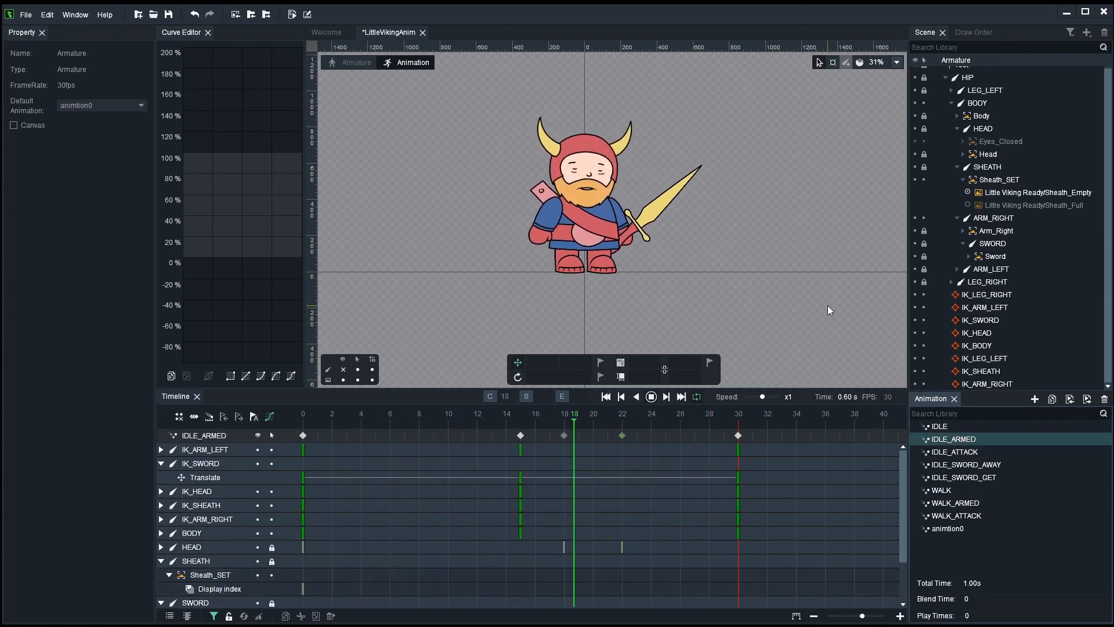